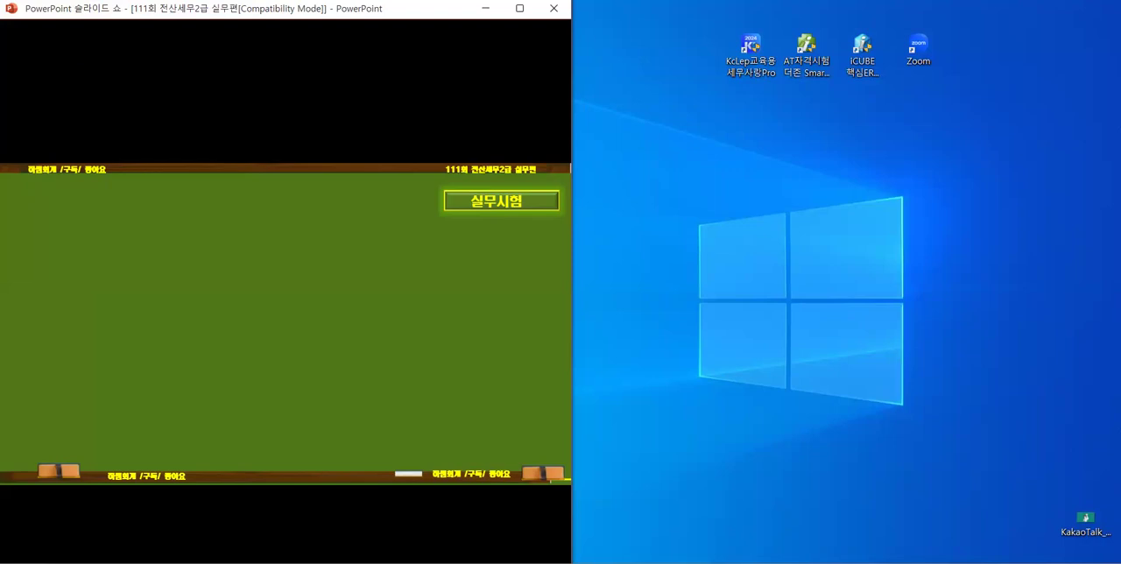
Step: Switch to KcLep and change the working company to 1112 (주)대동산업[기출111회]
{"action": "key", "text": "alt+Tab"}
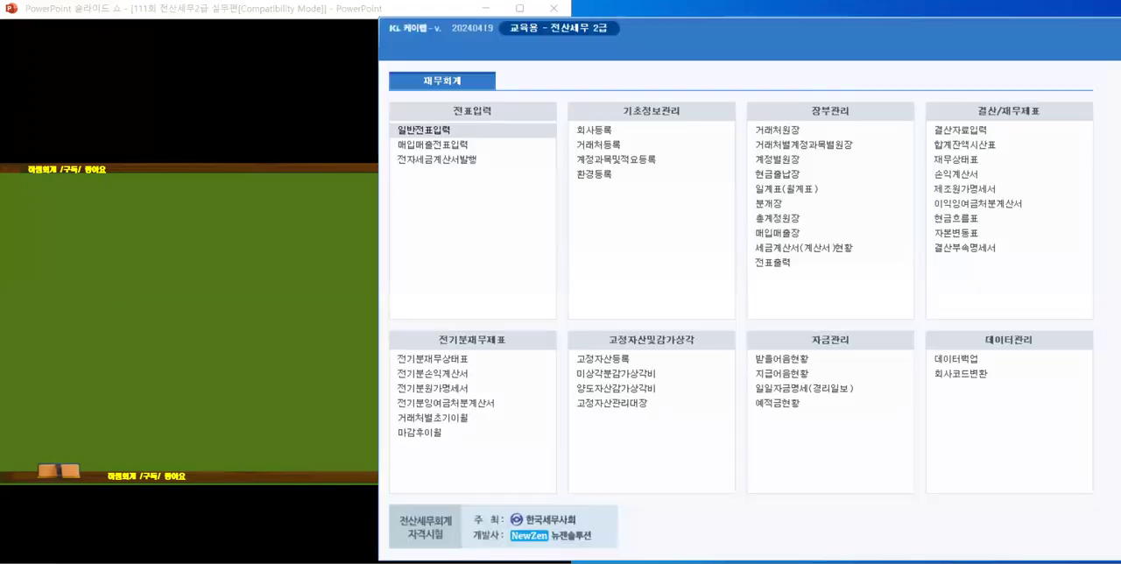
{"action": "left_click", "coordinate": [1110, 140]}
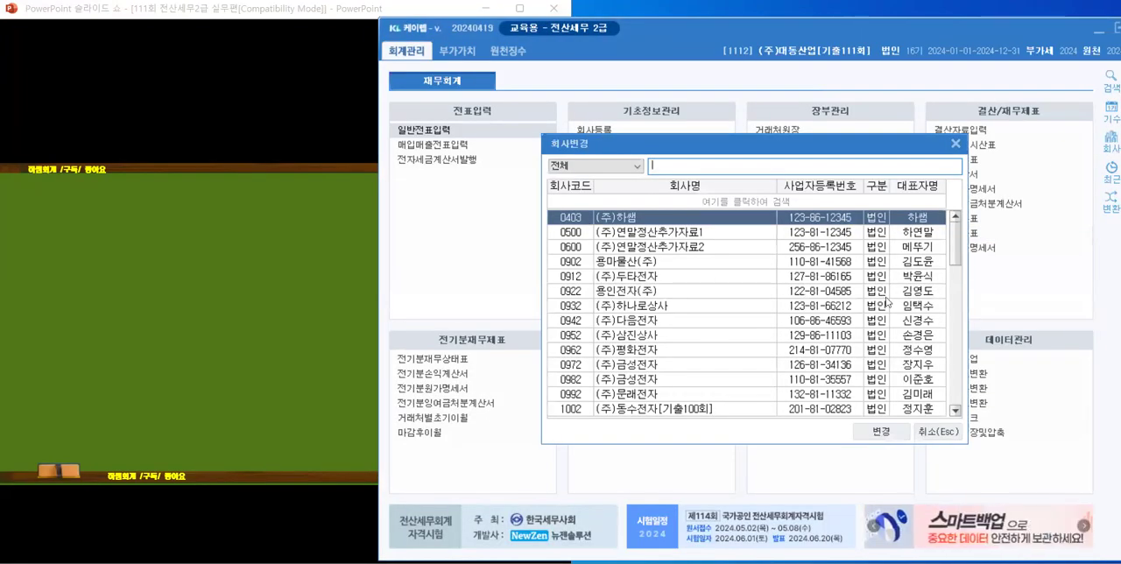
{"action": "left_click_drag", "start_coordinate": [956, 259], "coordinate": [946, 360]}
{"action": "left_click", "coordinate": [652, 298]}
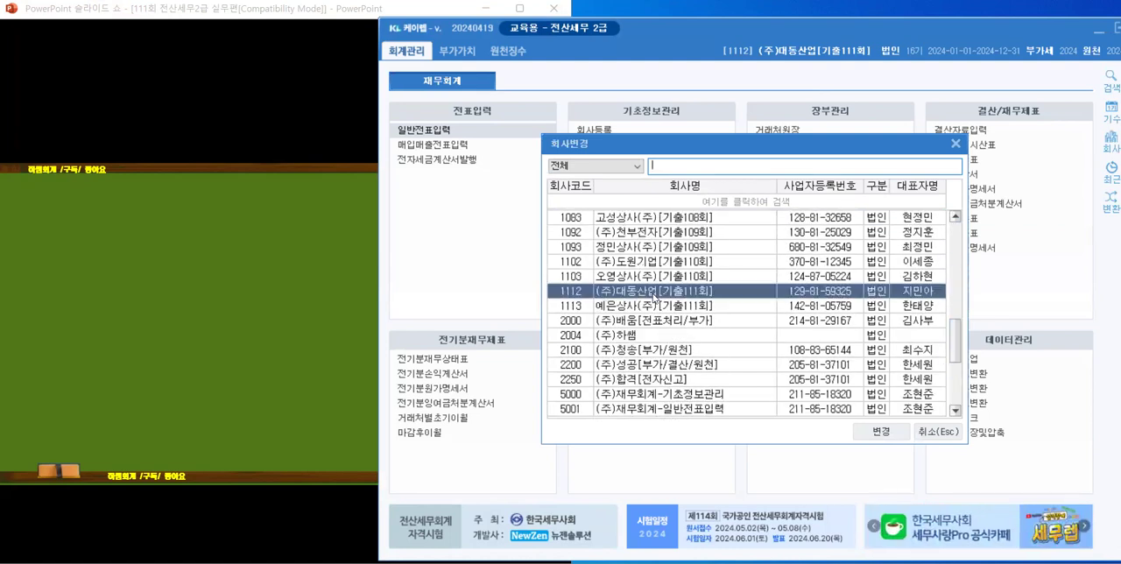
{"action": "left_click", "coordinate": [882, 432]}
{"action": "left_click", "coordinate": [727, 335]}
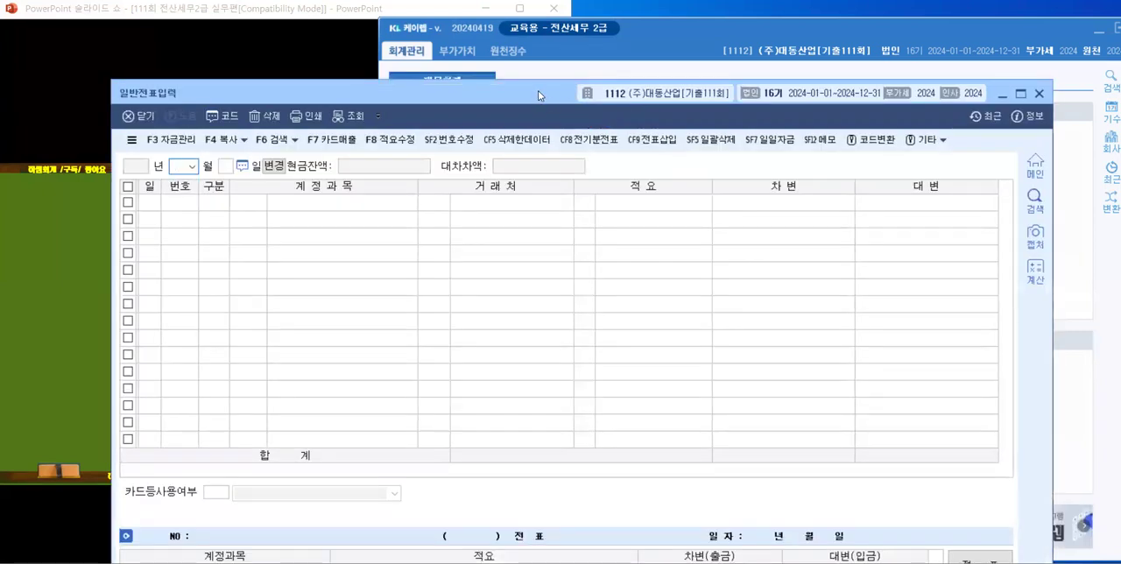
Step: Set the month to 01 in 일반전표입력 and list that month's vouchers
{"action": "left_click_drag", "start_coordinate": [538, 95], "coordinate": [623, 18]}
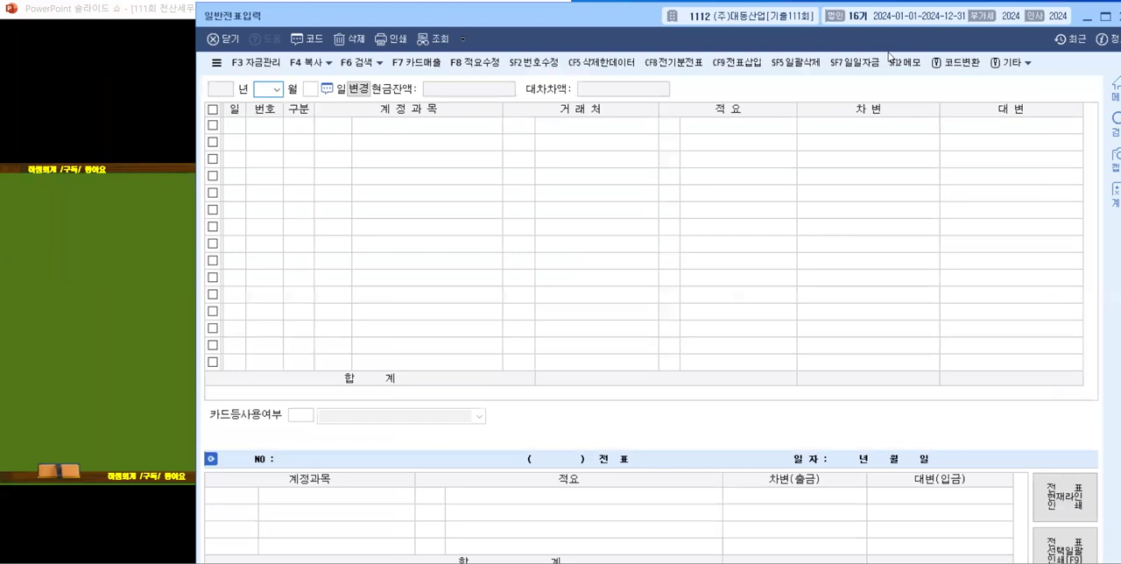
{"action": "left_click", "coordinate": [275, 90]}
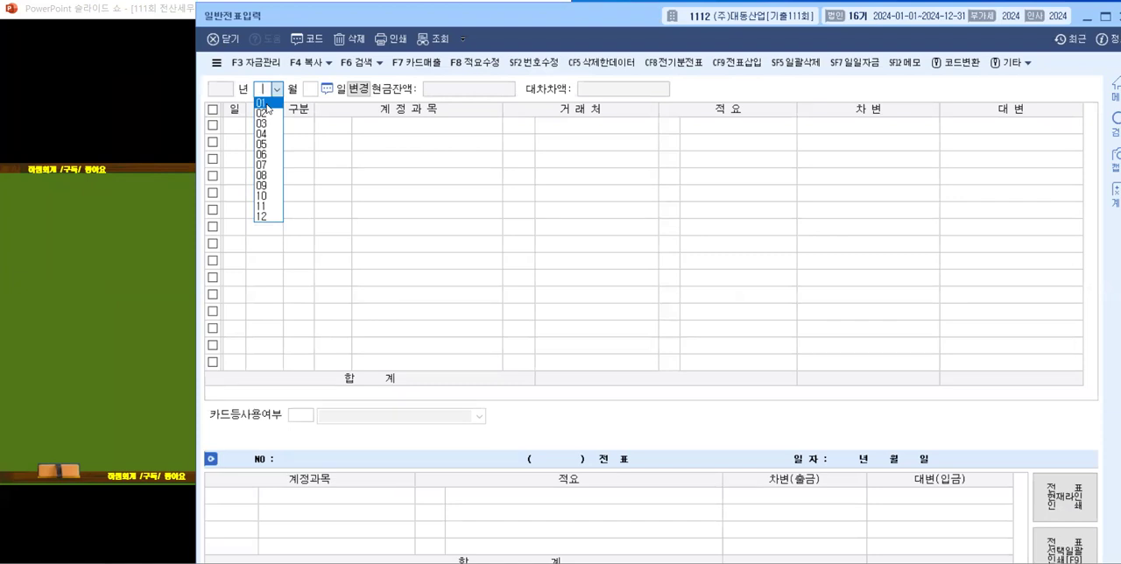
{"action": "left_click", "coordinate": [264, 103]}
{"action": "key", "text": "Return"}
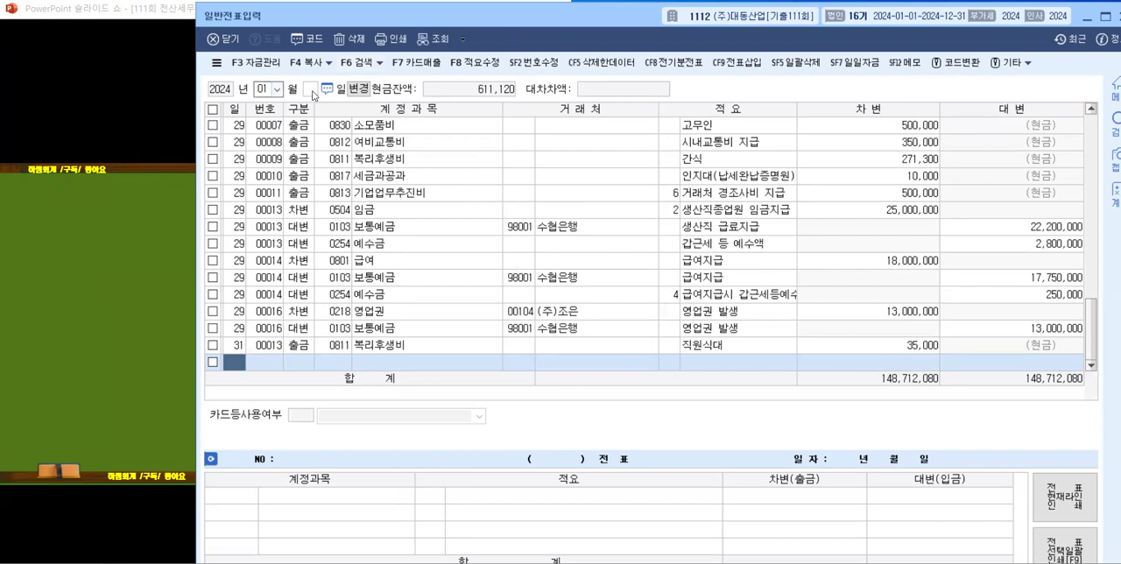
Step: Place the voucher window beside the slide showing 문제1 [1] and set the voucher day to 30
{"action": "left_click", "coordinate": [312, 90]}
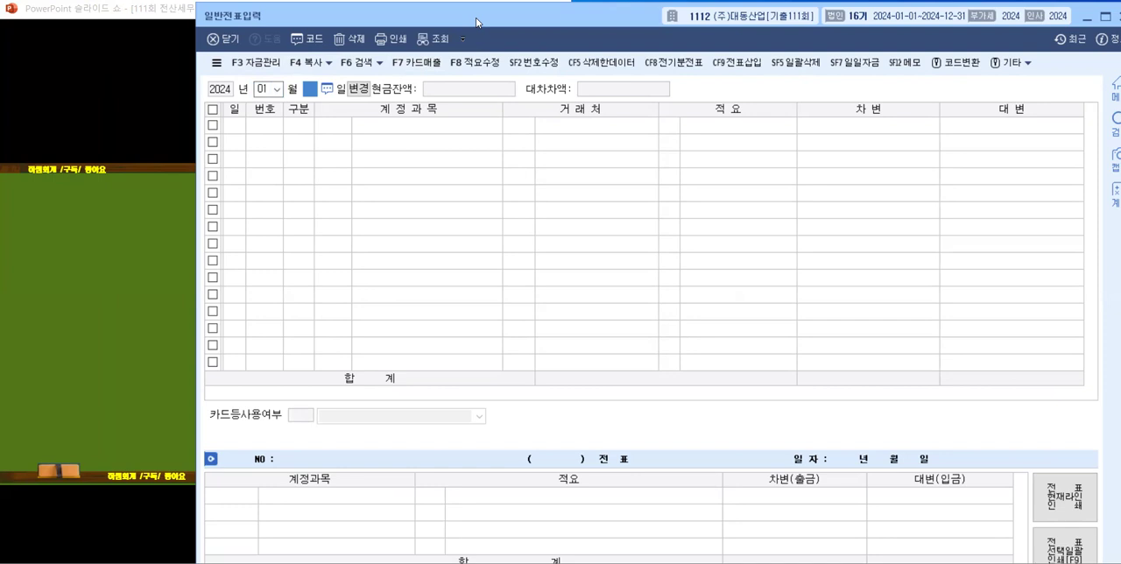
{"action": "left_click_drag", "start_coordinate": [477, 22], "coordinate": [773, 4]}
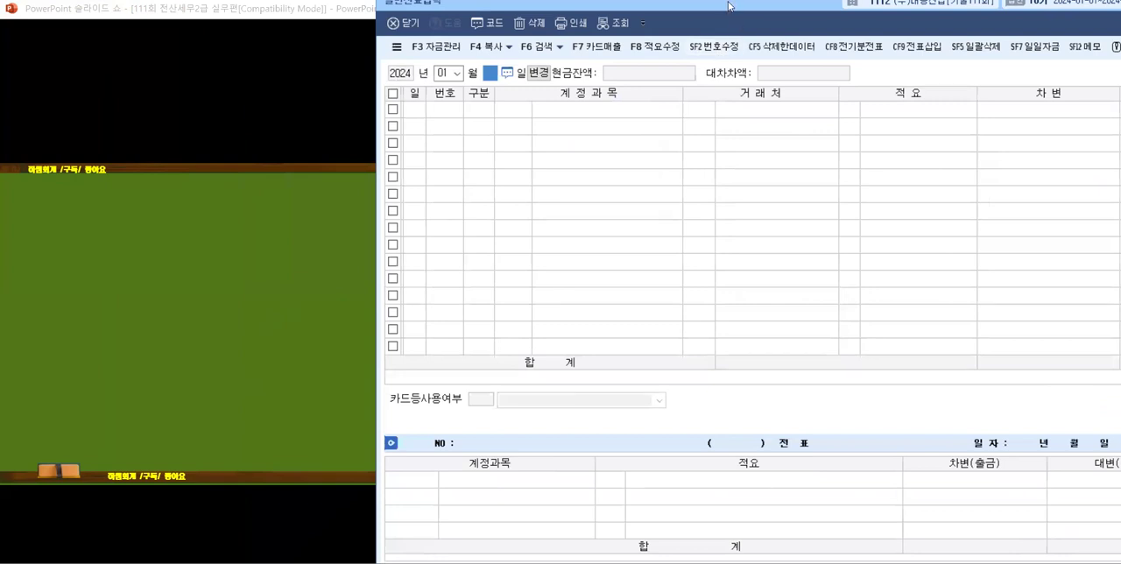
{"action": "left_click_drag", "start_coordinate": [728, 6], "coordinate": [885, 0]}
{"action": "left_click", "coordinate": [250, 242]}
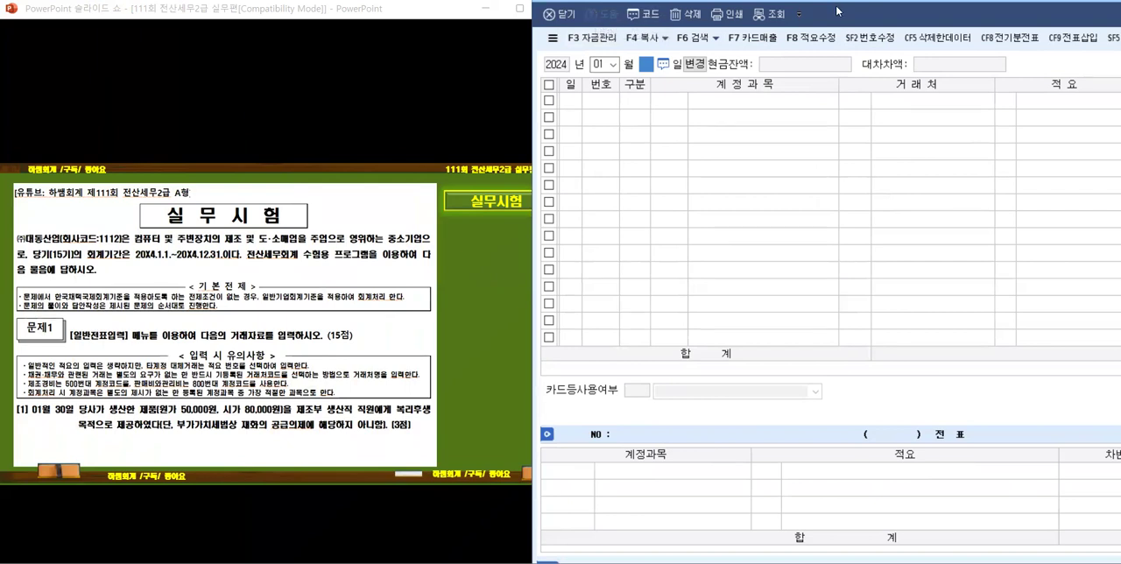
{"action": "left_click_drag", "start_coordinate": [838, 10], "coordinate": [763, 15]}
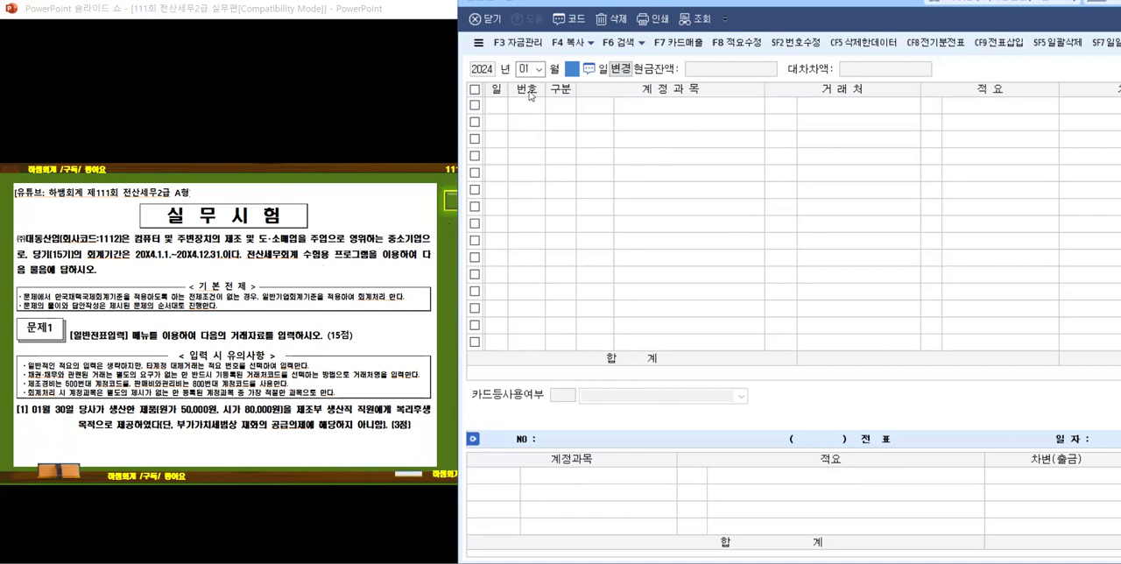
{"action": "type", "text": "30"}
{"action": "key", "text": "Return"}
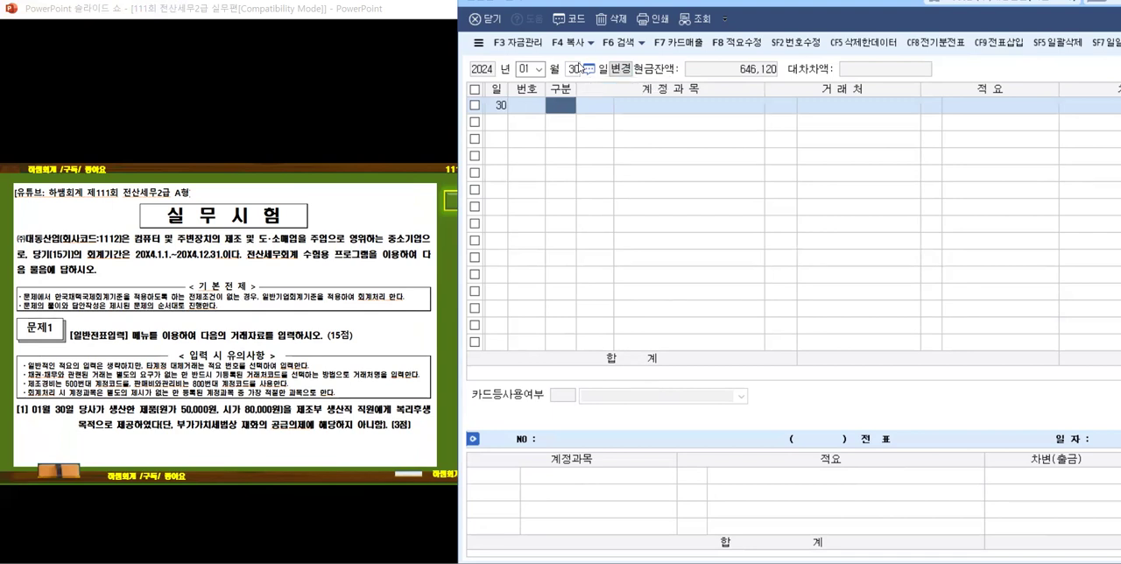
Step: Reveal the key-phrase marks, the 타계정대체 note and the journal-entry answer for problem [1] on the slide
{"action": "left_click", "coordinate": [204, 372]}
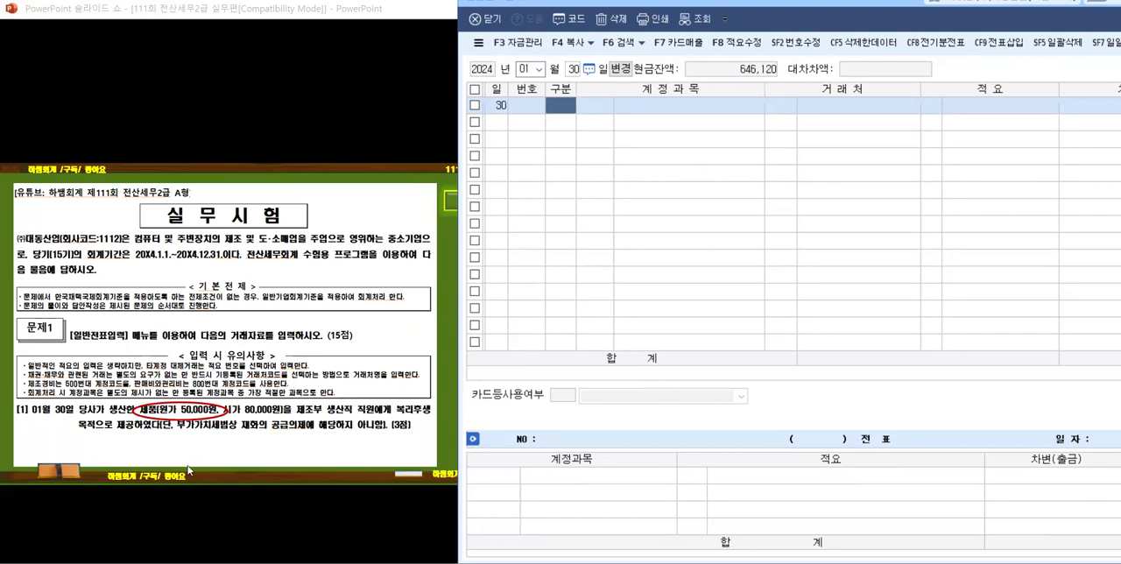
{"action": "left_click", "coordinate": [94, 436]}
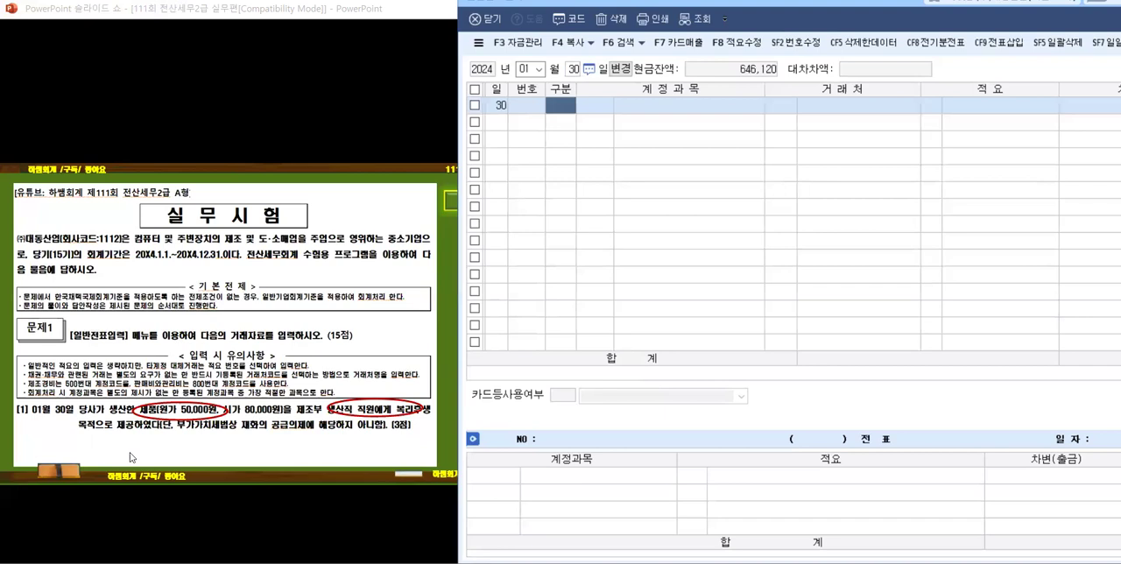
{"action": "left_click", "coordinate": [216, 436]}
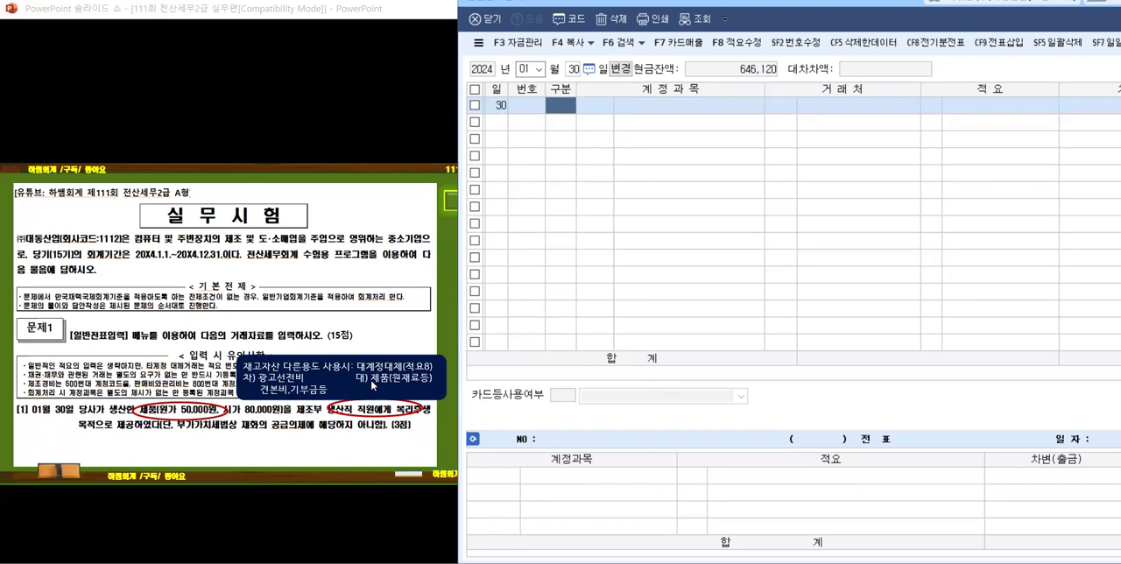
{"action": "left_click", "coordinate": [102, 446]}
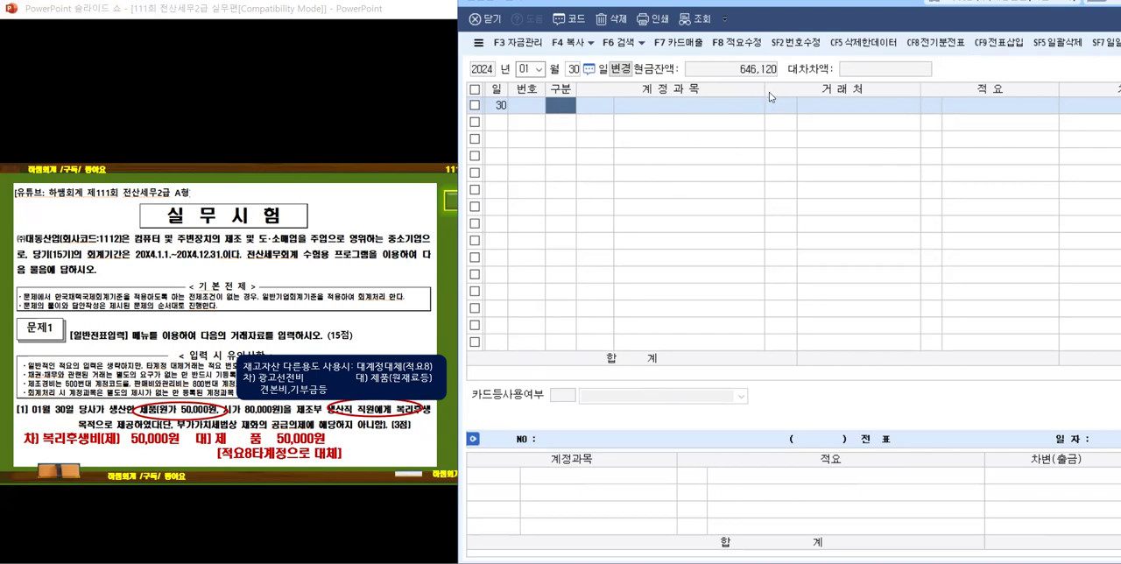
Step: Narrow the 계정과목, 거래처 and 적요 columns and shift the voucher window so the 차변 and 대변 columns fit on screen
{"action": "left_click_drag", "start_coordinate": [762, 85], "coordinate": [726, 88]}
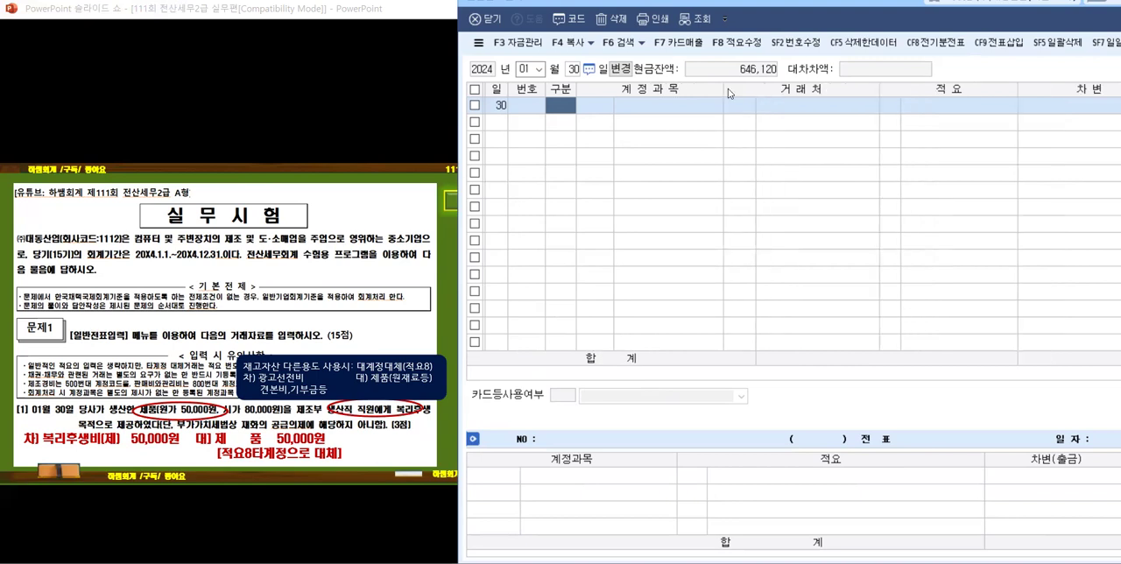
{"action": "left_click_drag", "start_coordinate": [878, 88], "coordinate": [848, 94]}
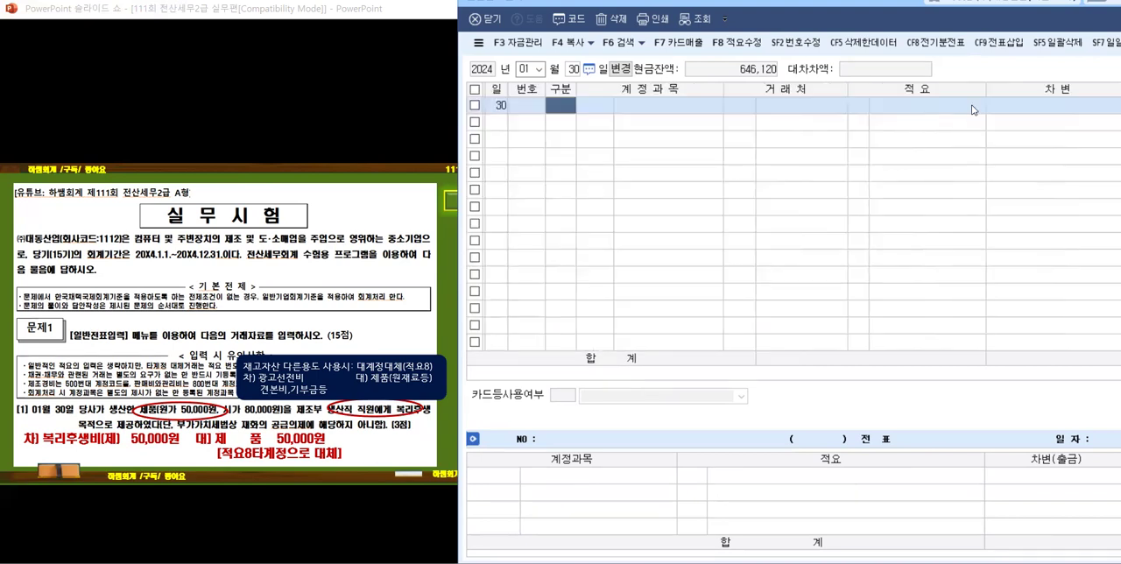
{"action": "left_click_drag", "start_coordinate": [987, 88], "coordinate": [956, 88]}
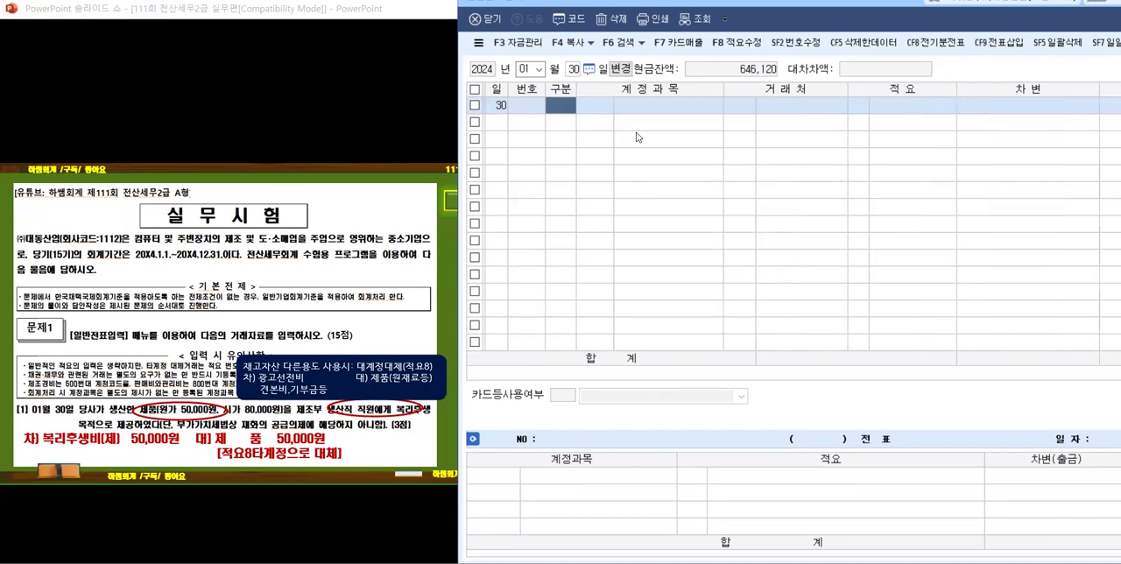
{"action": "left_click", "coordinate": [727, 19]}
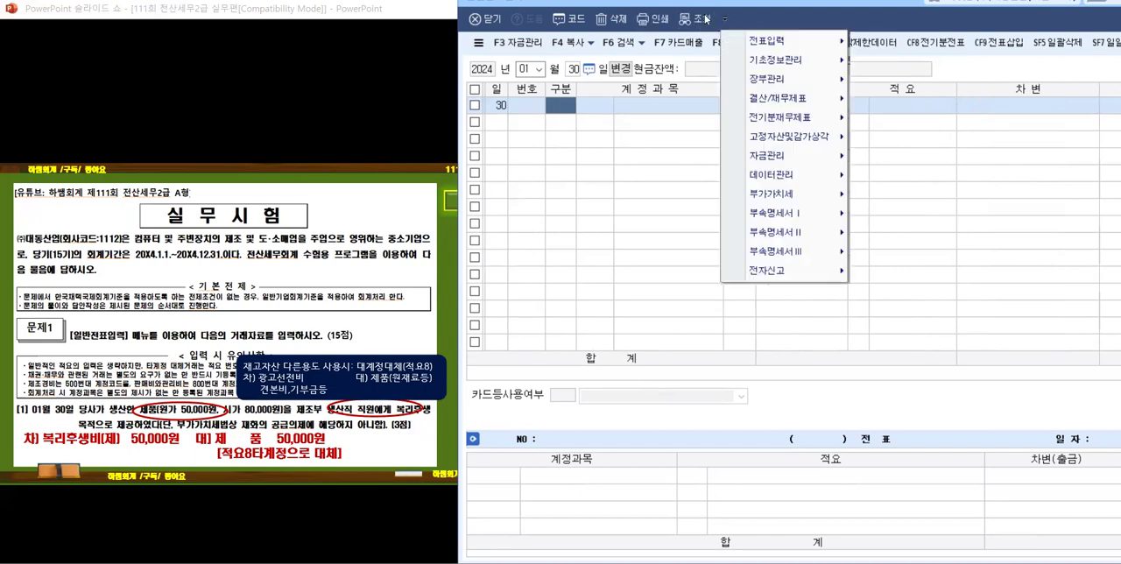
{"action": "left_click", "coordinate": [800, 6]}
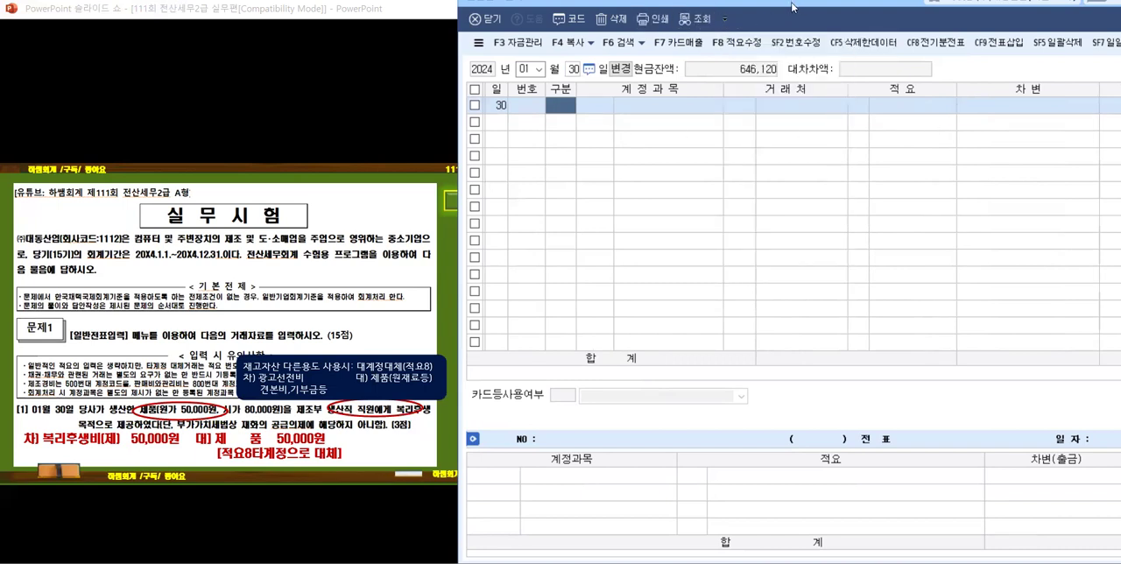
{"action": "left_click_drag", "start_coordinate": [788, 6], "coordinate": [705, 1]}
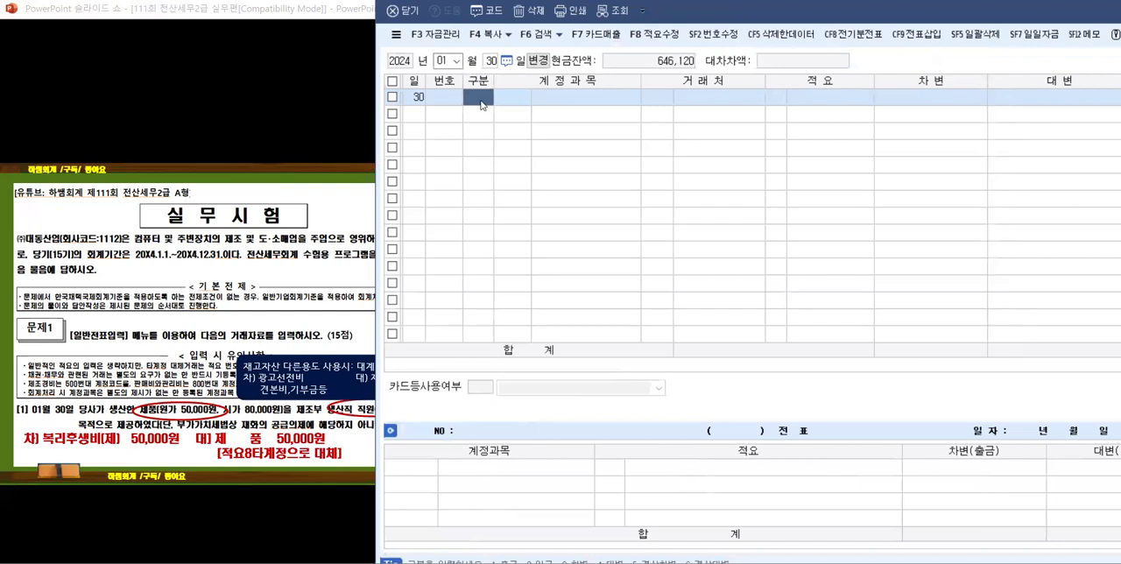
Step: Enter the 차변 line for January 30 with account 0511 복리후생비 (제조원가) and amount 50,000
{"action": "type", "text": "3"}
{"action": "key", "text": "Return"}
{"action": "type", "text": "복ㄹㅣ"}
{"action": "key", "text": "Return"}
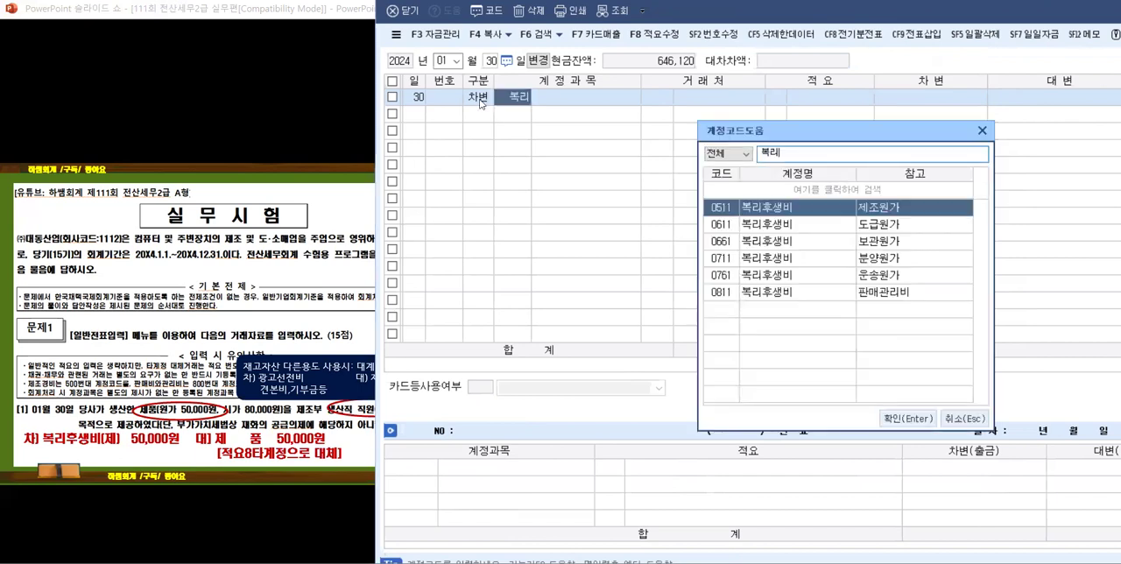
{"action": "key", "text": "Return"}
{"action": "key", "text": "Return"}
{"action": "key", "text": "Return"}
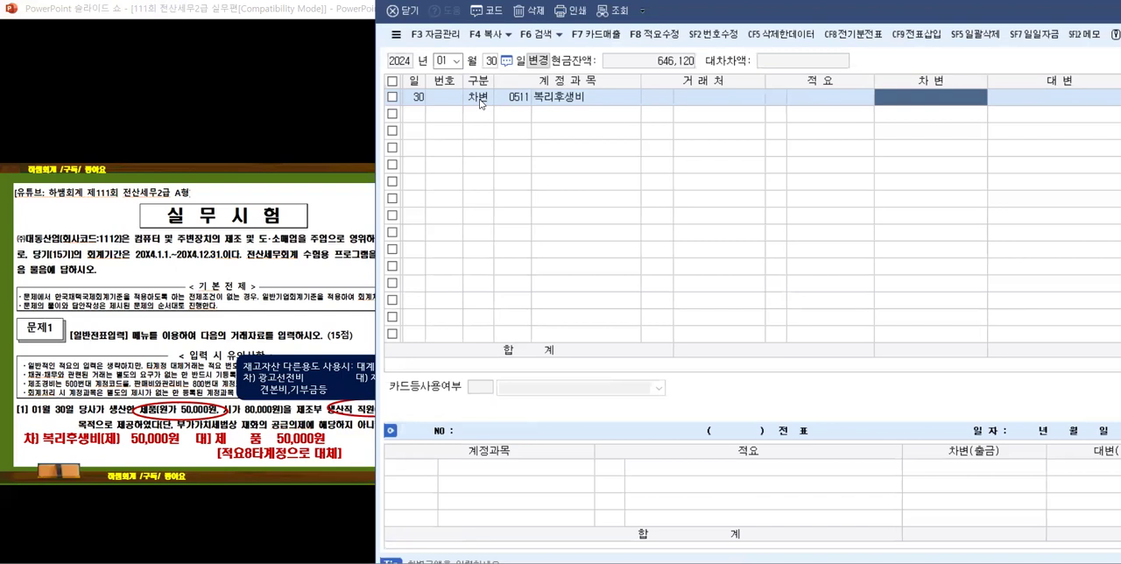
{"action": "type", "text": "500000"}
{"action": "key", "text": "Return"}
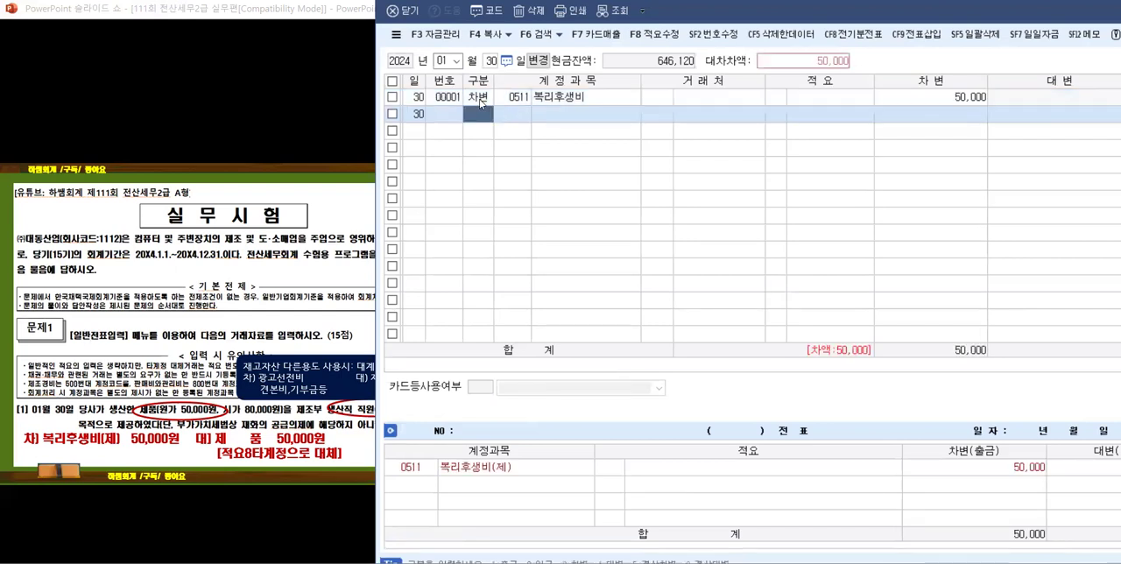
Step: Enter the 대변 line with account 0150 제품 for 50,000 and 적요 8, 타계정으로 대체액 손익계산서 반영분
{"action": "key", "text": "4"}
{"action": "key", "text": "Return"}
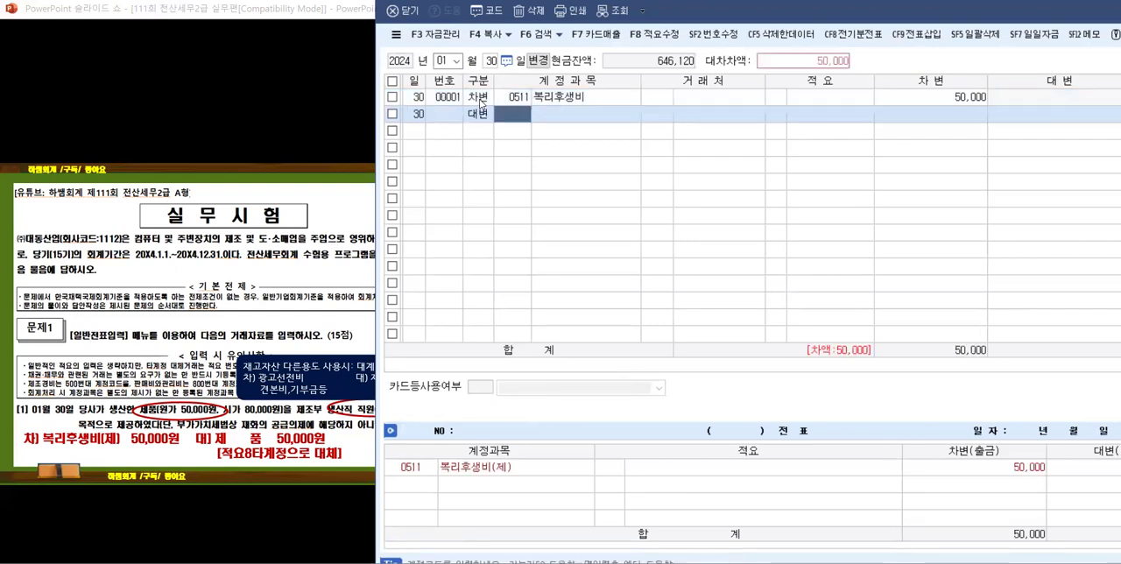
{"action": "type", "text": "ㅈㅔㅍㅜㅁ"}
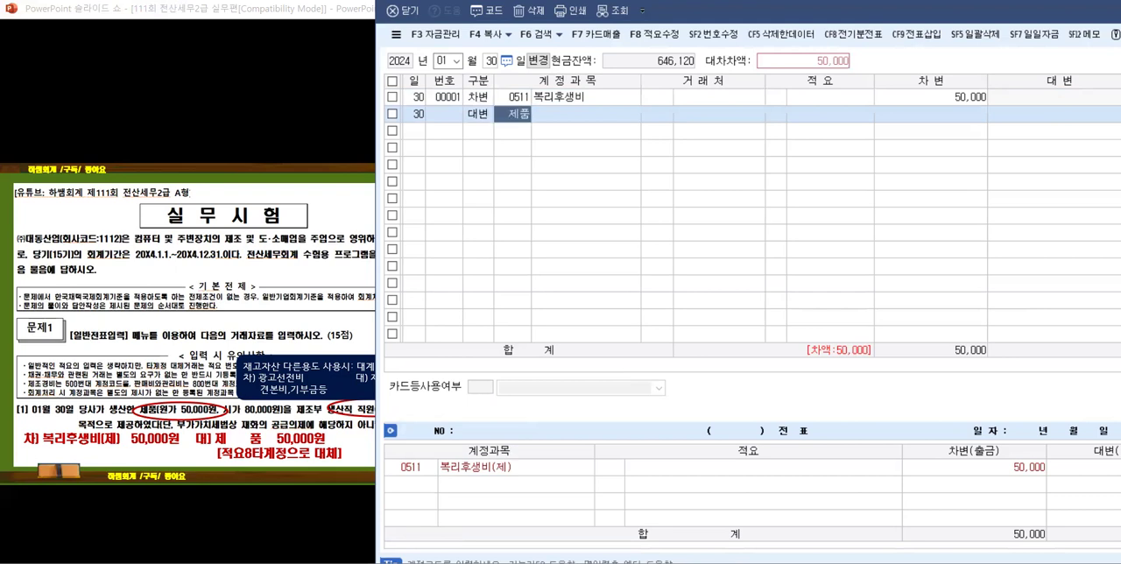
{"action": "key", "text": "Return"}
{"action": "key", "text": "Return"}
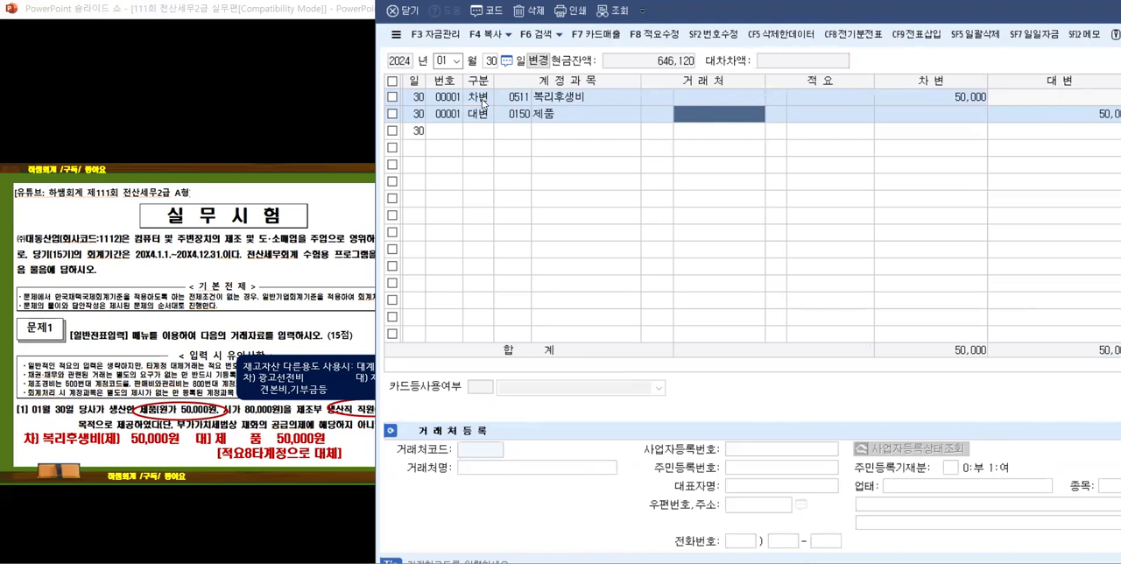
{"action": "key", "text": "Return"}
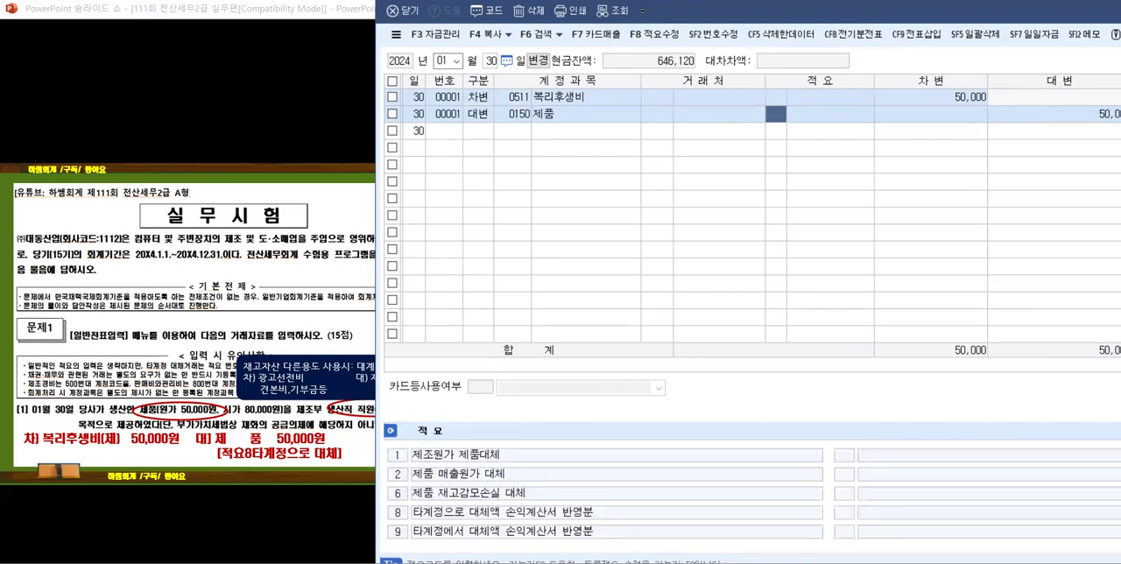
{"action": "type", "text": "8"}
{"action": "key", "text": "Return"}
{"action": "key", "text": "Return"}
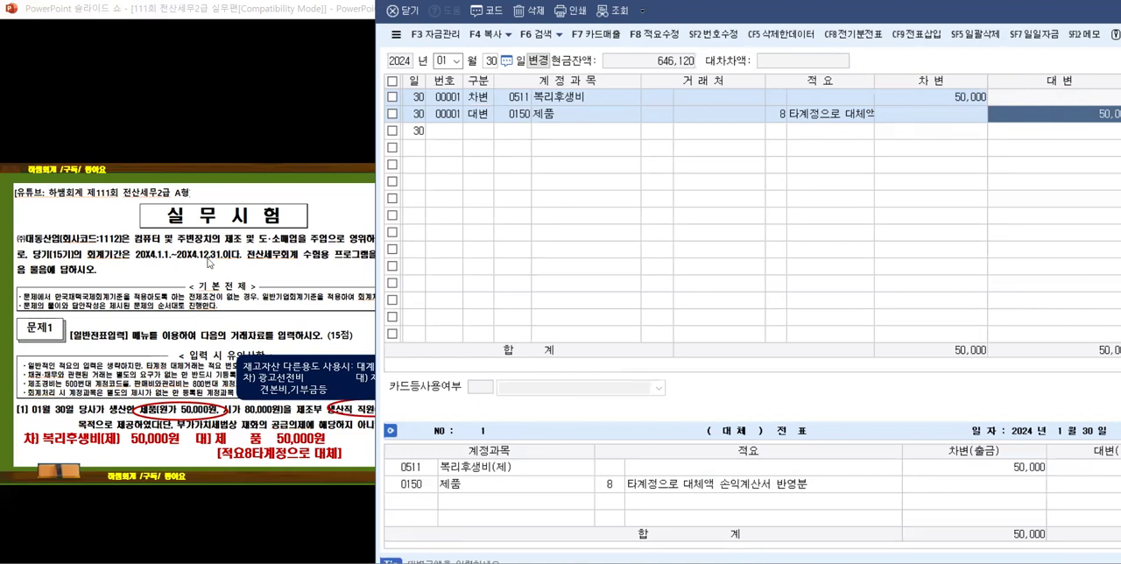
Step: Advance the slide show to problems [2] and [3] and reveal the marks on problem [2]'s foreign loan and interest amounts
{"action": "left_click", "coordinate": [210, 263]}
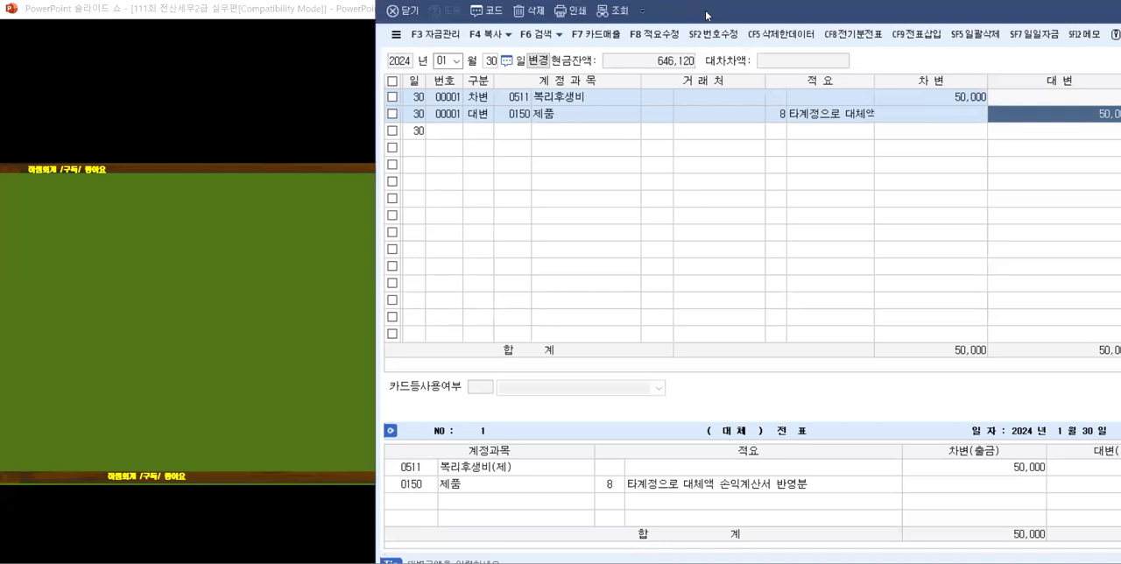
{"action": "left_click_drag", "start_coordinate": [706, 16], "coordinate": [791, 15]}
{"action": "left_click", "coordinate": [368, 163]}
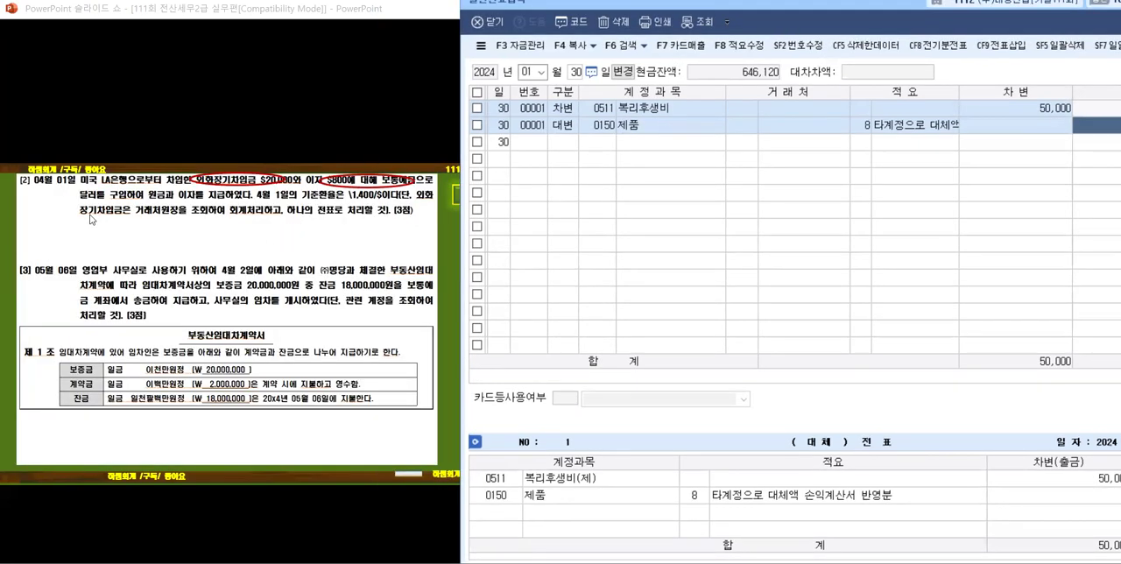
{"action": "scroll", "coordinate": [63, 201], "scroll_direction": "up", "scroll_amount": 2}
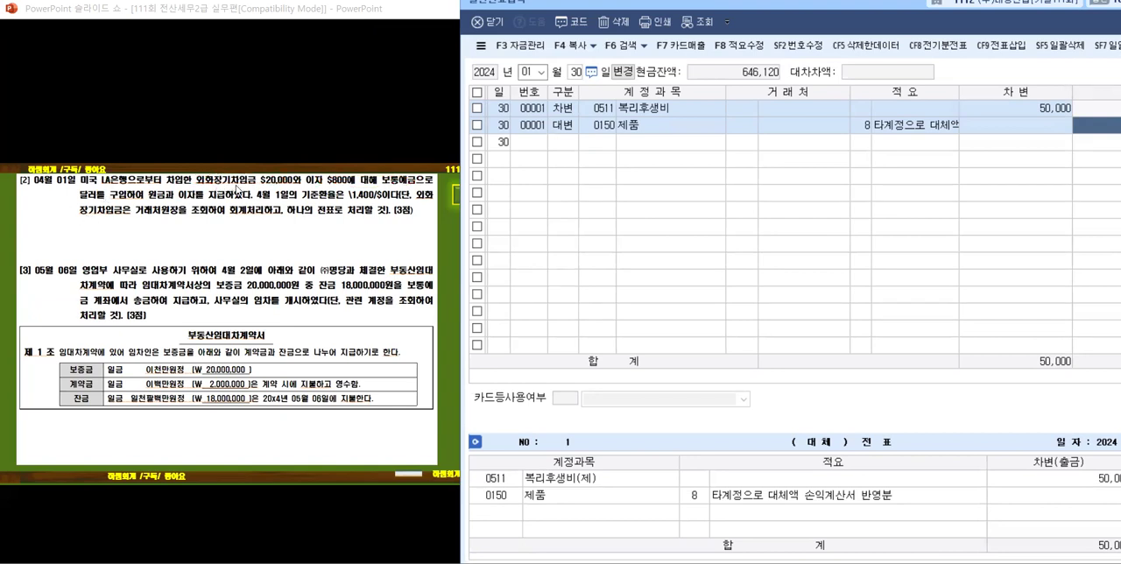
{"action": "scroll", "coordinate": [250, 197], "scroll_direction": "down", "scroll_amount": 1}
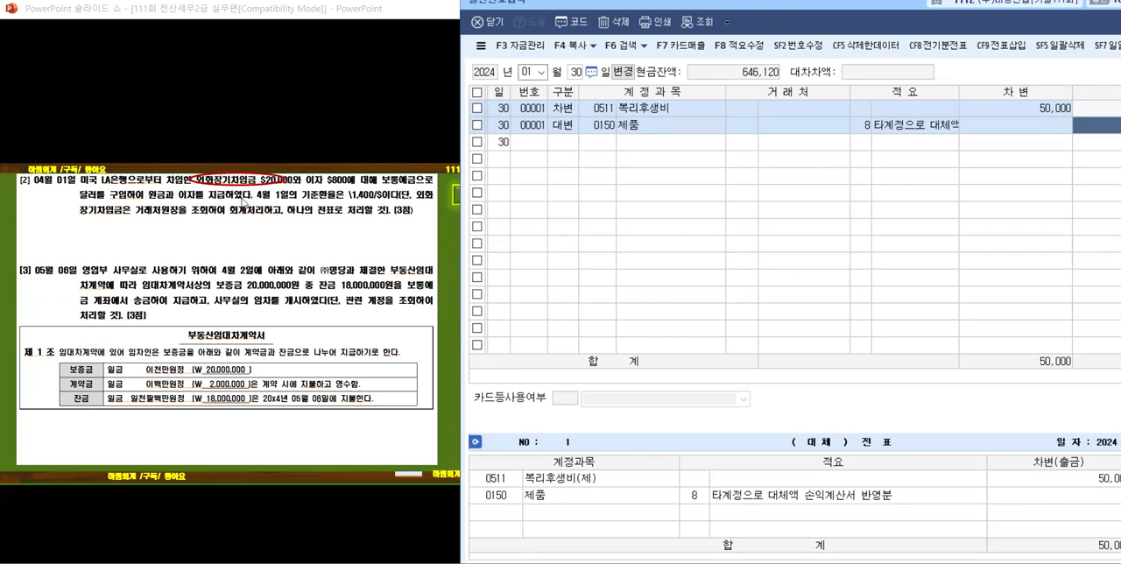
{"action": "scroll", "coordinate": [238, 206], "scroll_direction": "down", "scroll_amount": 1}
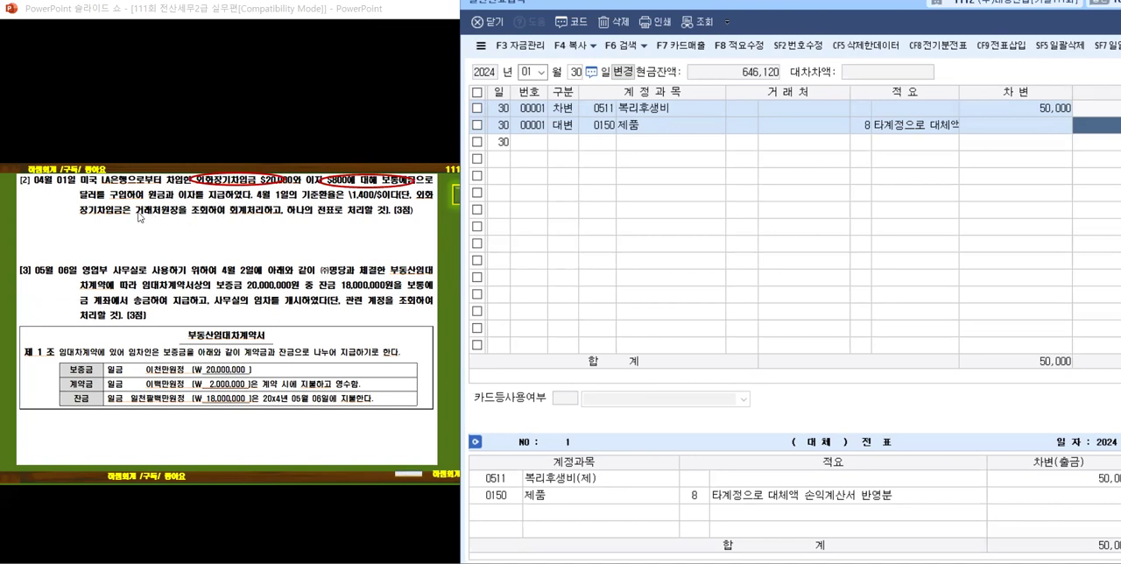
Step: Reveal the slide's marks on problem [2]'s exchange rate and 외화장기차입금 ledger hint, plus the won conversion calculation
{"action": "scroll", "coordinate": [167, 209], "scroll_direction": "down", "scroll_amount": 1}
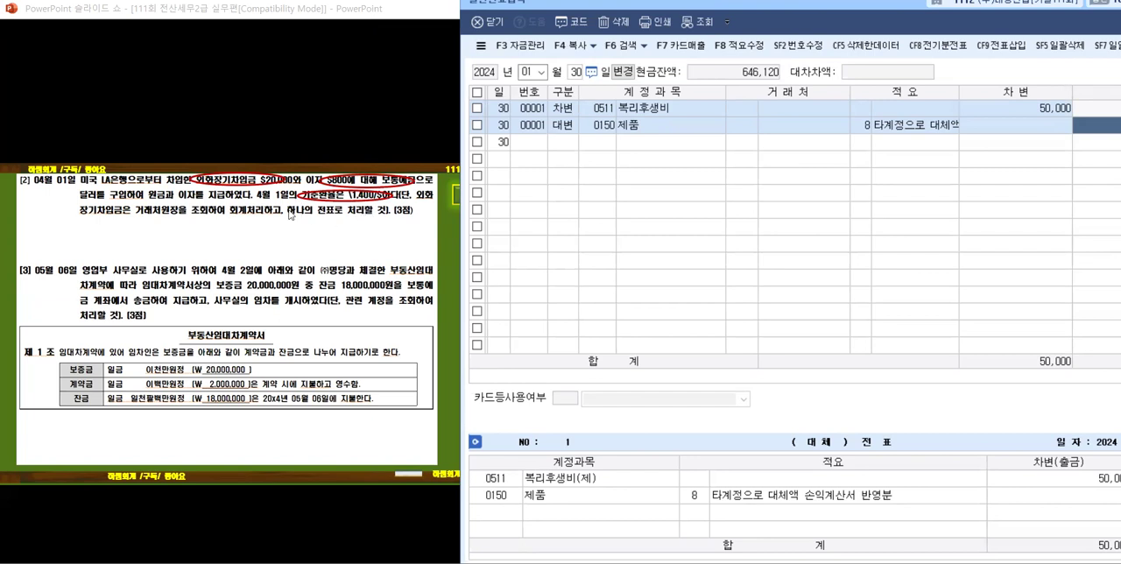
{"action": "left_click_drag", "start_coordinate": [121, 215], "coordinate": [119, 216]}
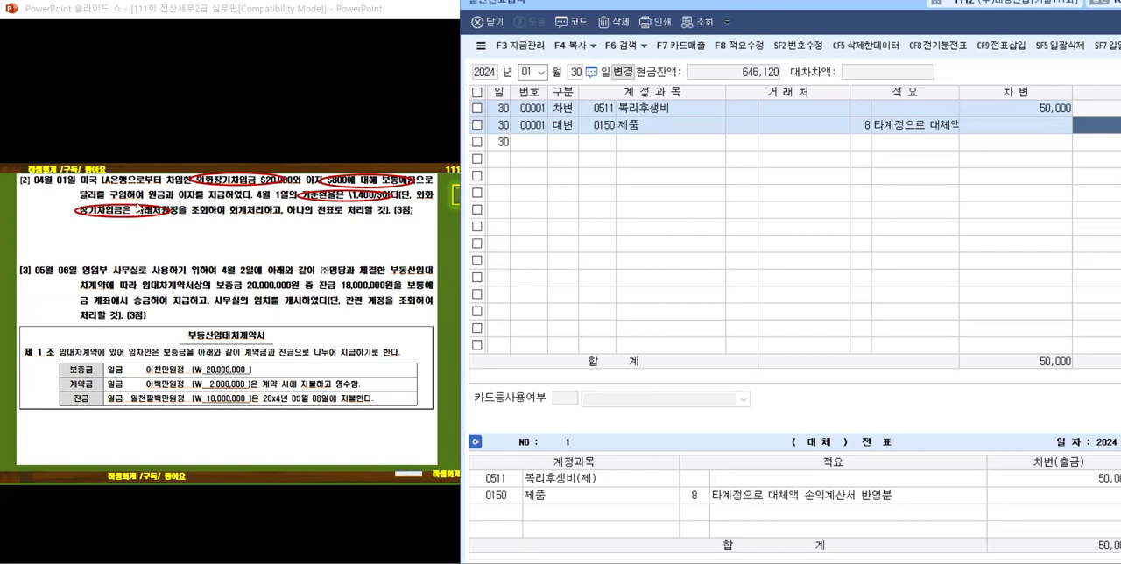
{"action": "left_click", "coordinate": [140, 209]}
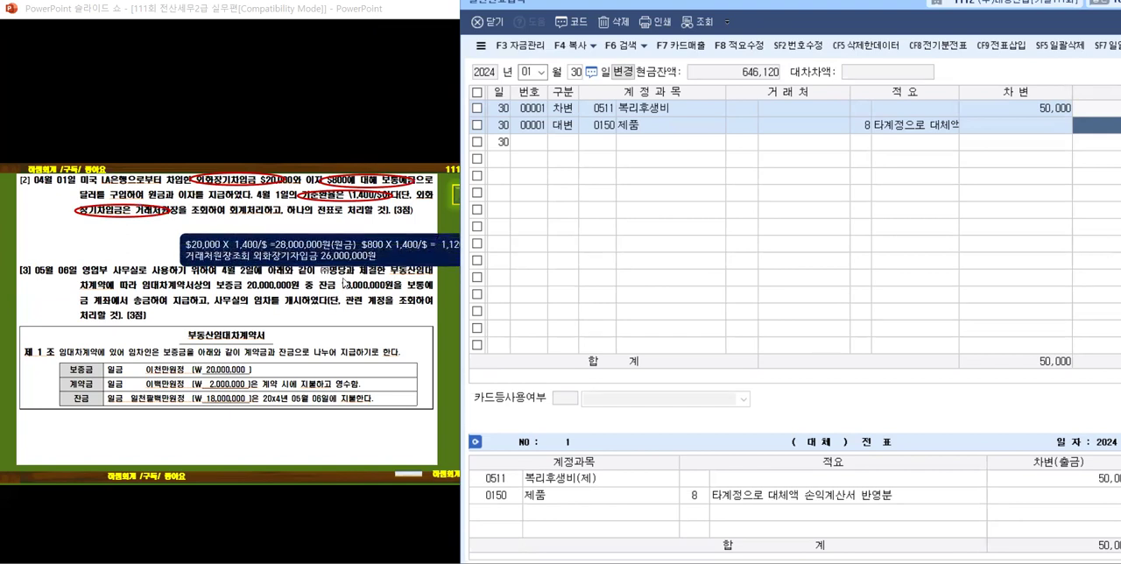
Step: Set the 일반전표입력 voucher date to April 1, 2024
{"action": "left_click", "coordinate": [541, 72]}
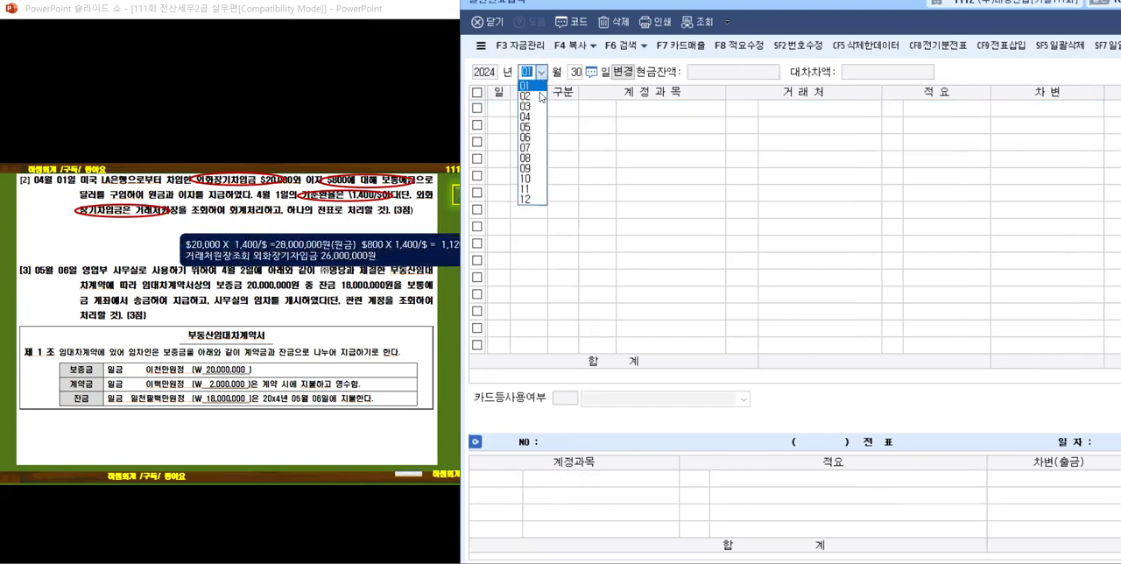
{"action": "left_click", "coordinate": [531, 119]}
{"action": "type", "text": "1"}
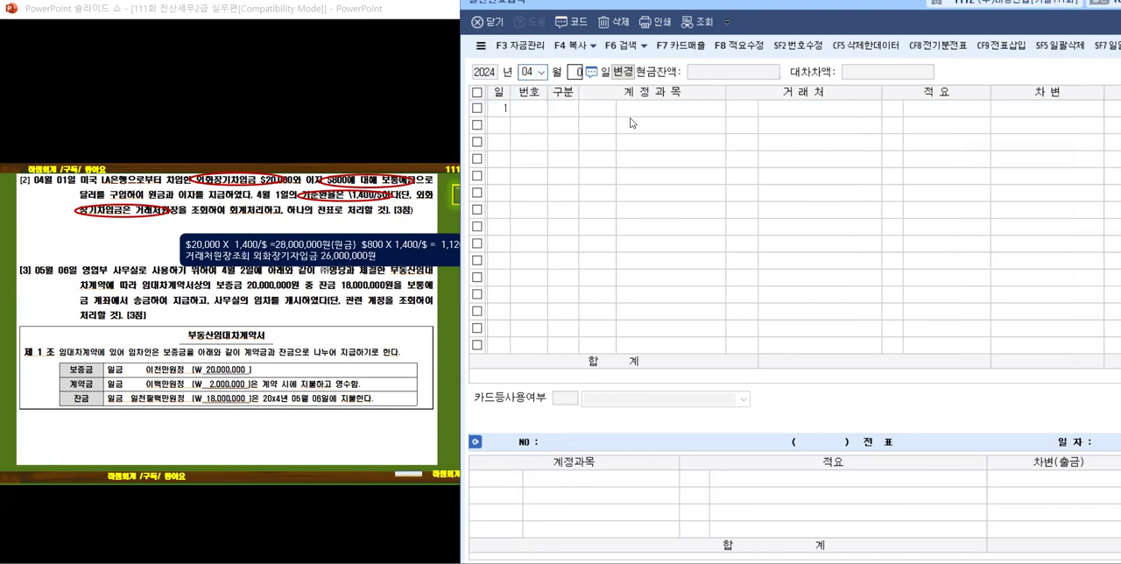
{"action": "key", "text": "Return"}
{"action": "left_click", "coordinate": [577, 74]}
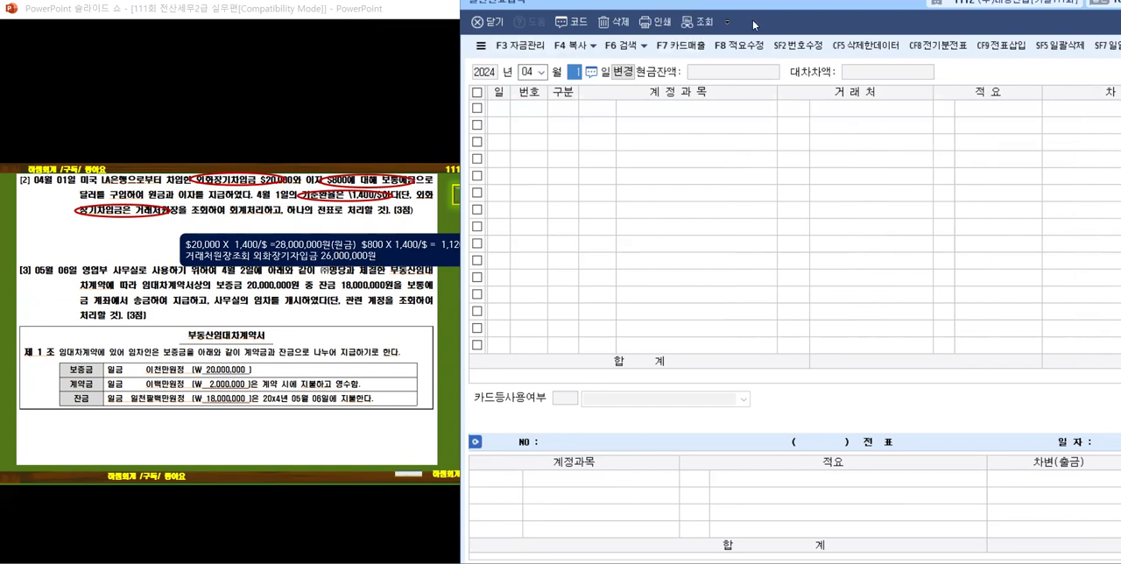
Step: Open the 거래처원장 from KcLep's main screen and place its window beside the slide
{"action": "left_click_drag", "start_coordinate": [754, 21], "coordinate": [664, 9]}
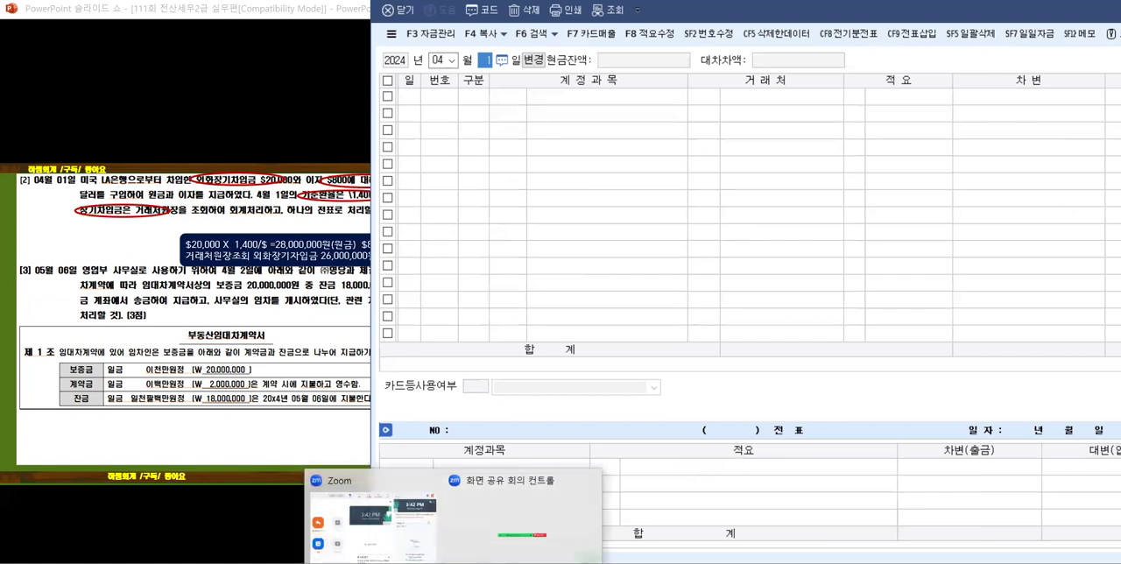
{"action": "left_click", "coordinate": [421, 557]}
{"action": "left_click", "coordinate": [789, 131]}
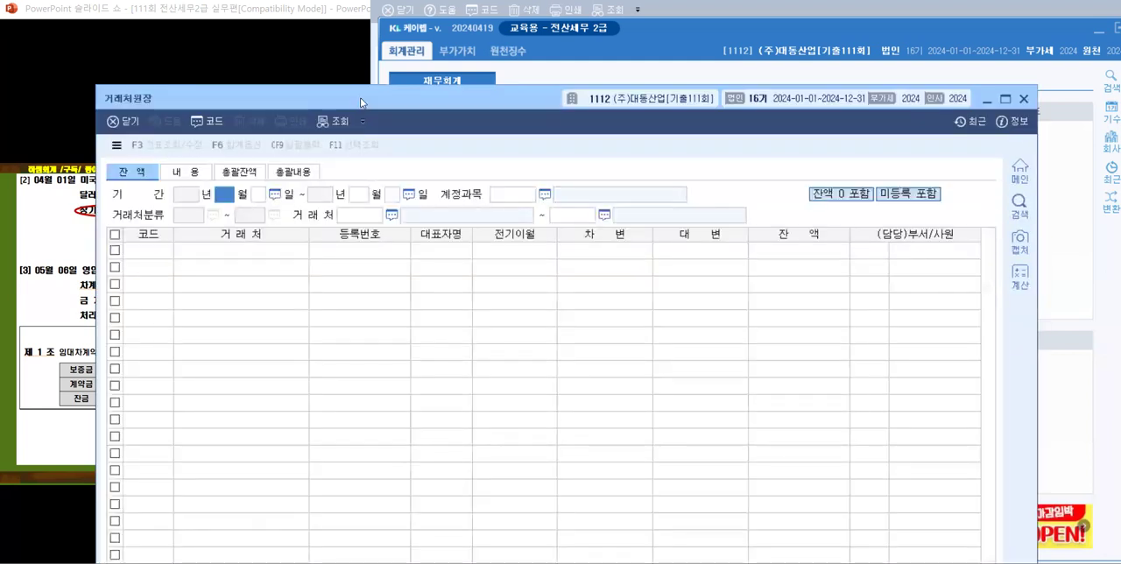
{"action": "left_click_drag", "start_coordinate": [361, 103], "coordinate": [628, 58]}
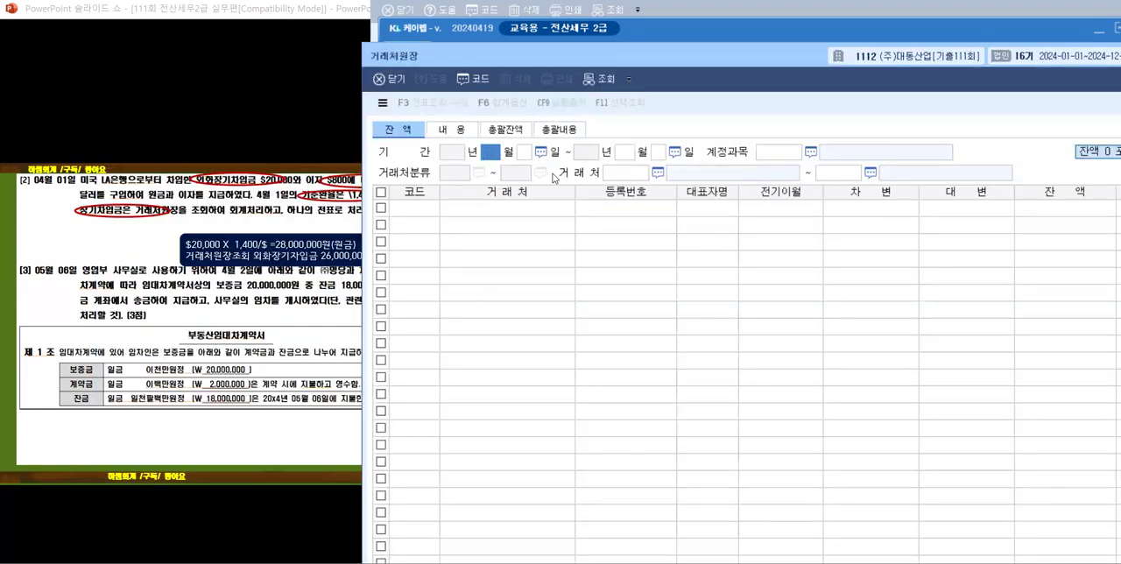
Step: Set the ledger's inquiry period from April 1, 2024 to April 1, 2024
{"action": "type", "text": "4"}
{"action": "key", "text": "Return"}
{"action": "type", "text": "1"}
{"action": "key", "text": "Return"}
{"action": "key", "text": "Left"}
{"action": "key", "text": "Left"}
{"action": "type", "text": "0401"}
{"action": "key", "text": "Return"}
{"action": "type", "text": "4"}
{"action": "key", "text": "Return"}
{"action": "type", "text": "1"}
{"action": "key", "text": "Return"}
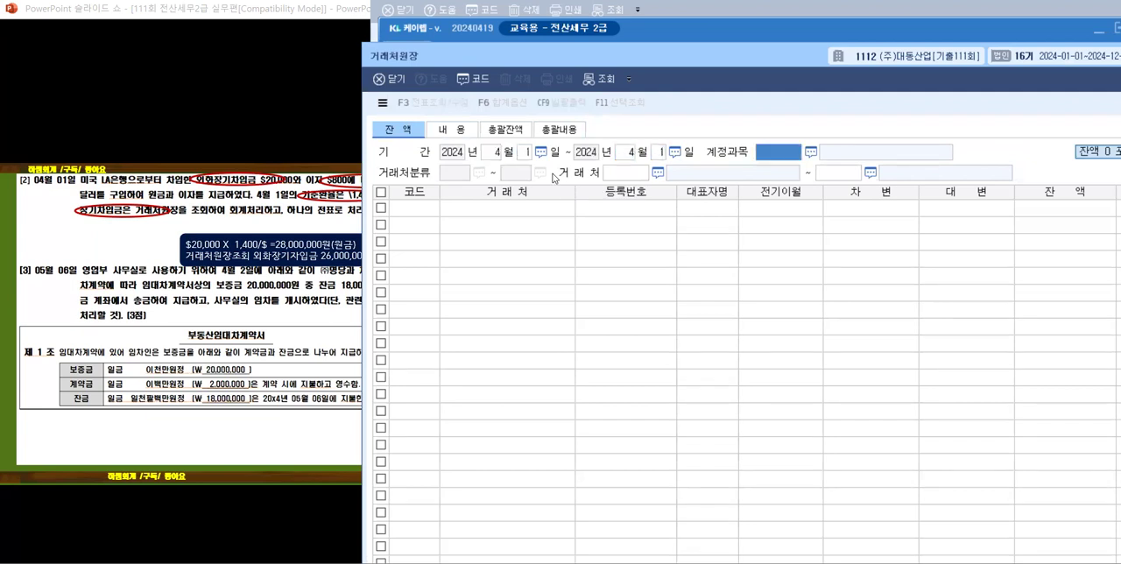
Step: Choose 0305 외화장기차입금 as the ledger's 계정과목 by searching for 외화
{"action": "left_click", "coordinate": [807, 152]}
{"action": "type", "text": "외화"}
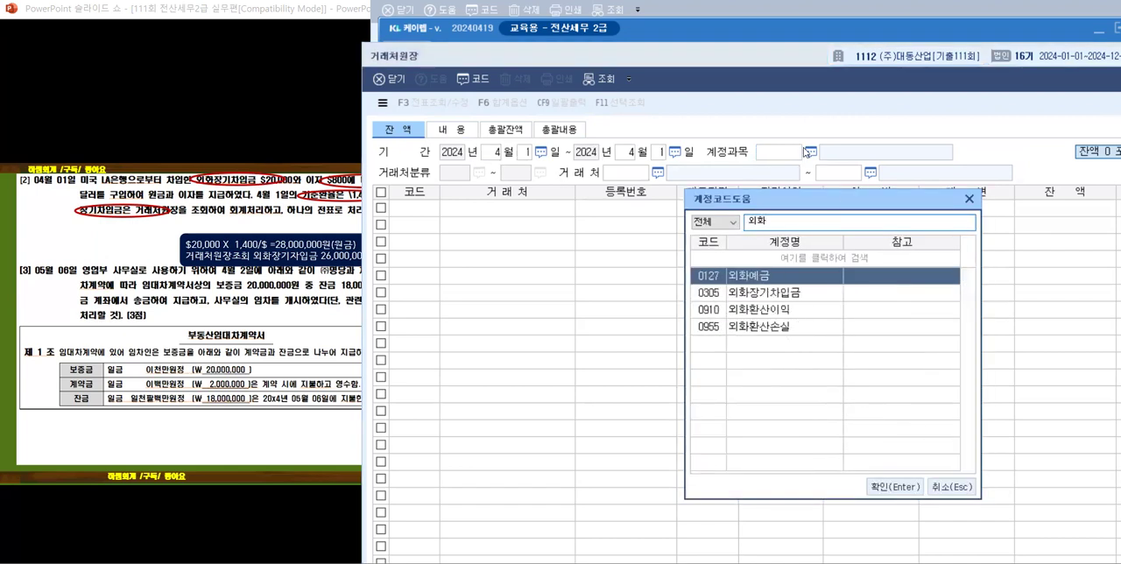
{"action": "left_click", "coordinate": [805, 296]}
{"action": "left_click", "coordinate": [883, 488]}
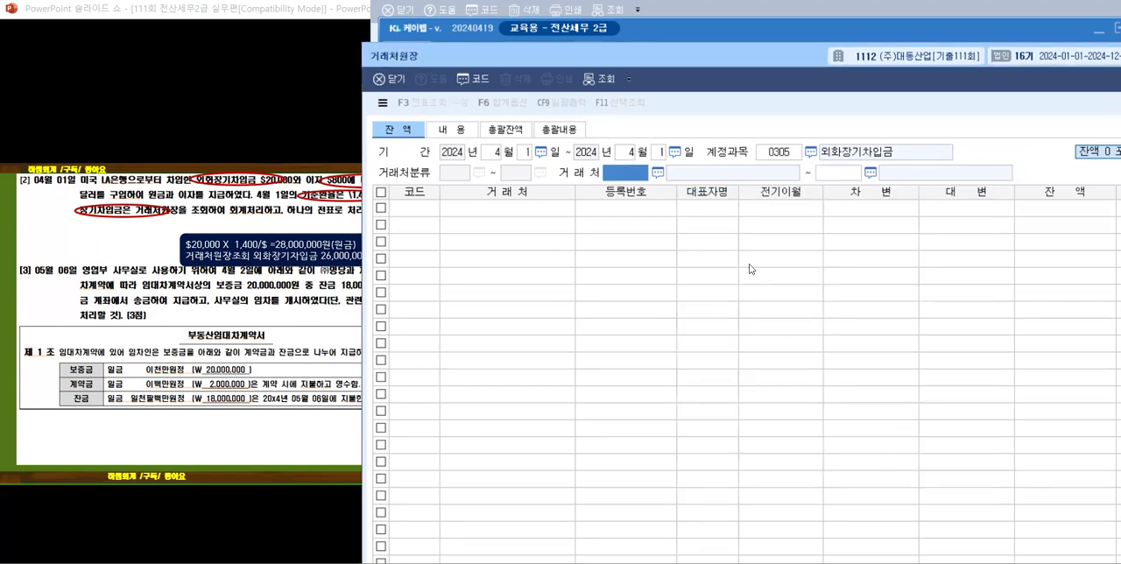
Step: Limit the 거래처 range to 00154 미국 LA은행 at both ends and look up its 외화장기차입금 balance
{"action": "left_click", "coordinate": [657, 174]}
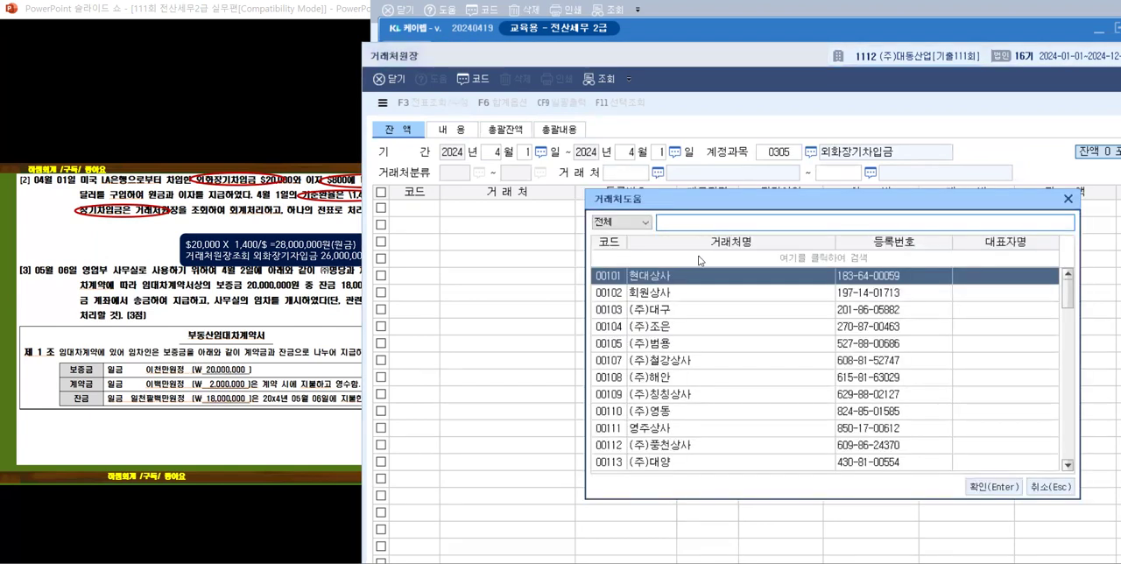
{"action": "type", "text": "미"}
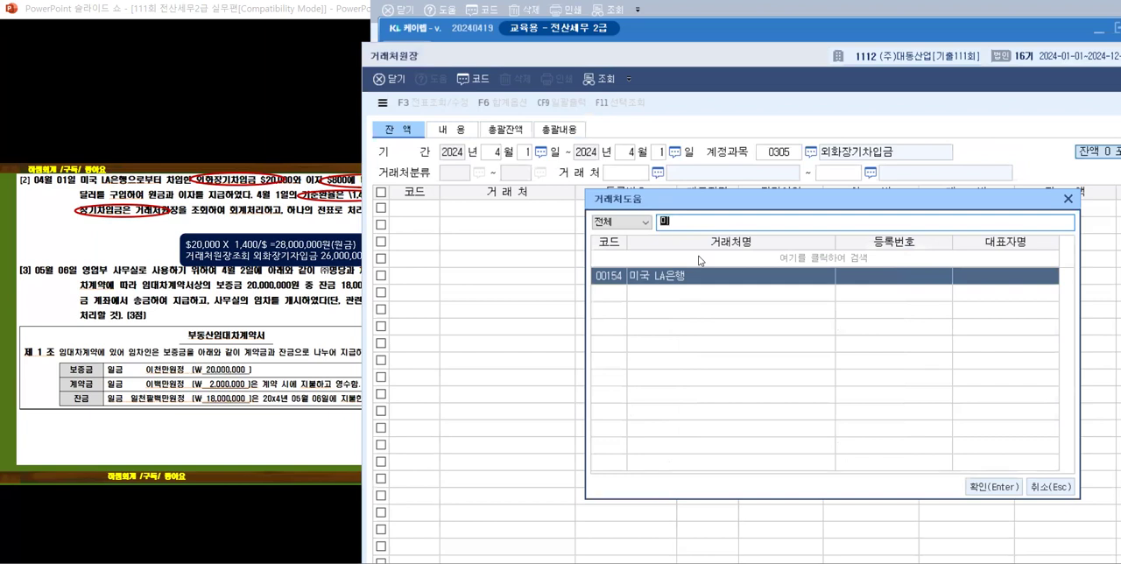
{"action": "key", "text": "Return"}
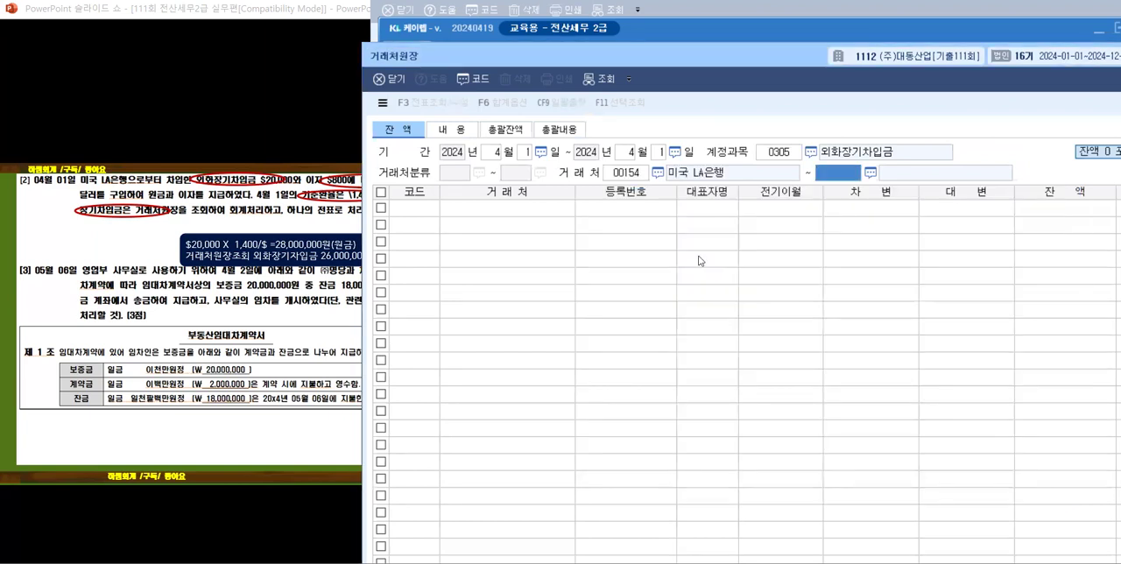
{"action": "type", "text": "154"}
{"action": "key", "text": "Return"}
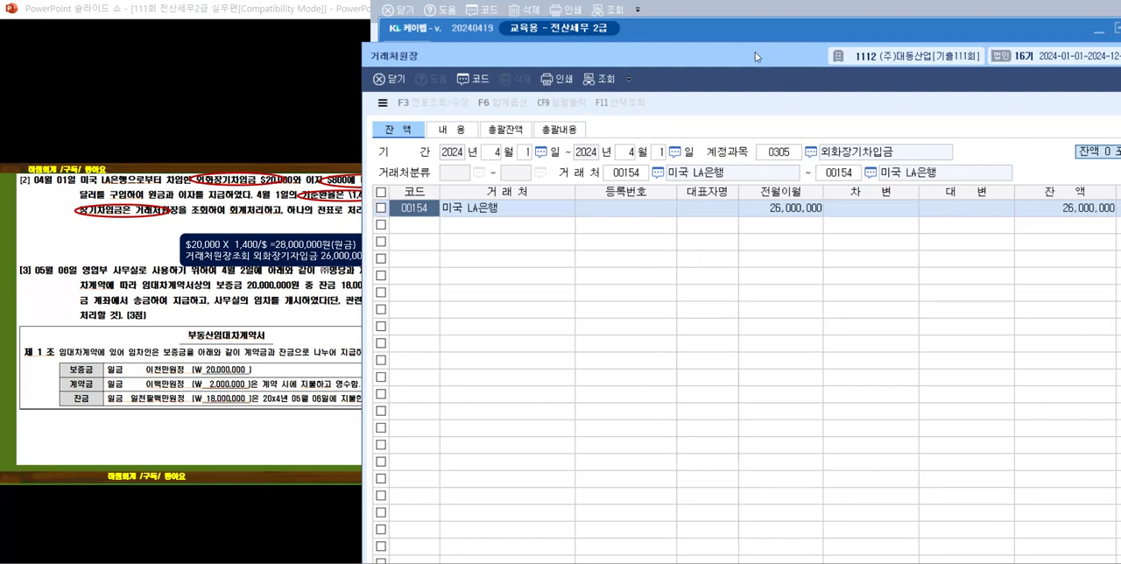
Step: Close the 거래처원장 and return to 일반전표입력 on a blank line for April 1
{"action": "left_click_drag", "start_coordinate": [755, 58], "coordinate": [519, 81]}
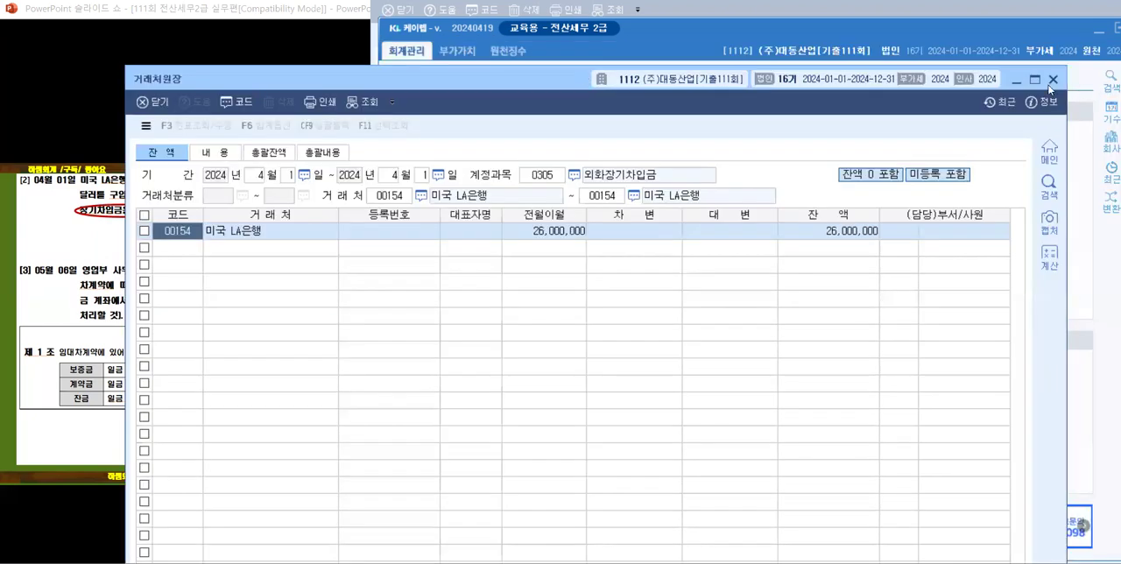
{"action": "key", "text": "Escape"}
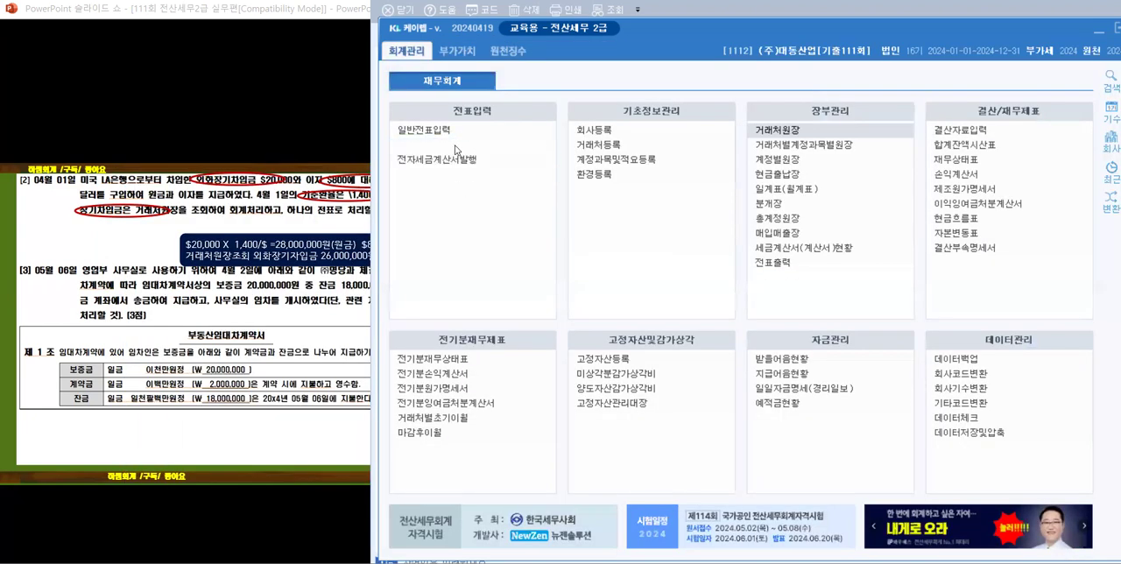
{"action": "left_click", "coordinate": [484, 560]}
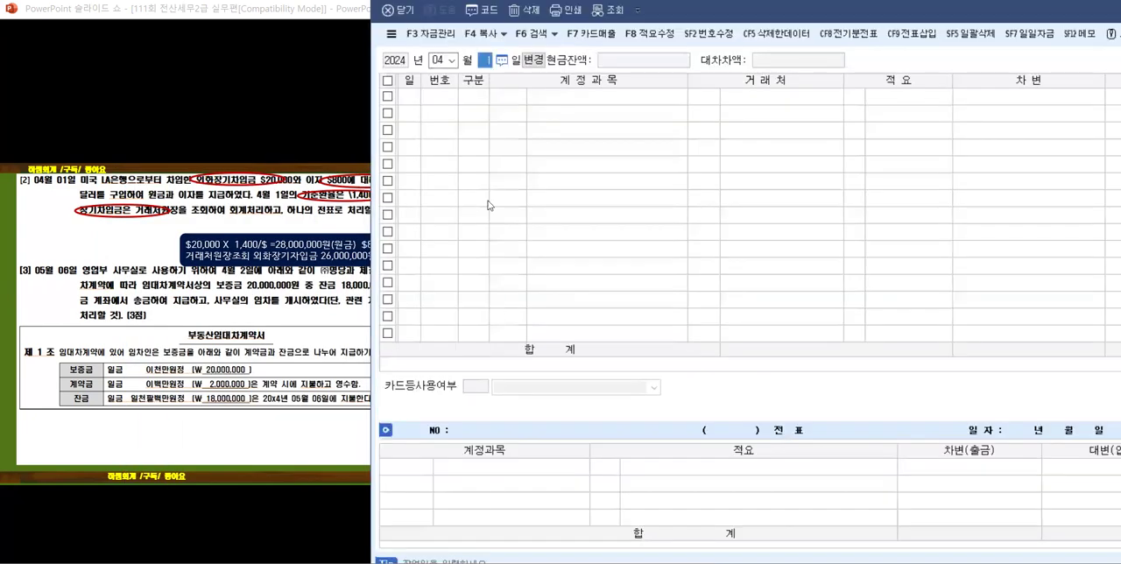
{"action": "key", "text": "Return"}
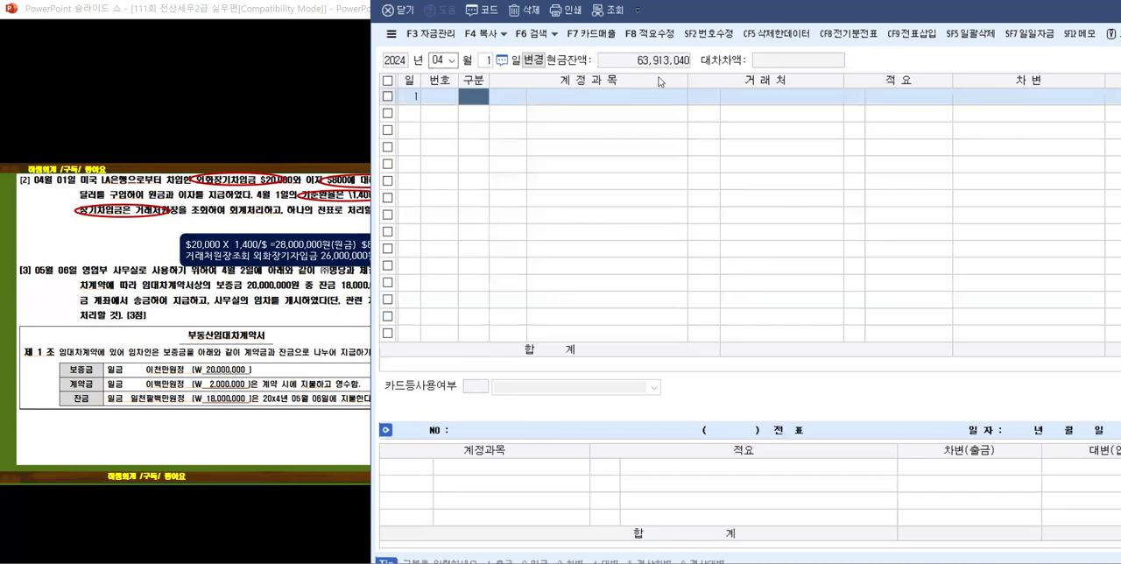
Step: Narrow the 계정과목, 거래처 and 차변 columns in the voucher table
{"action": "left_click_drag", "start_coordinate": [688, 80], "coordinate": [627, 79]}
{"action": "left_click_drag", "start_coordinate": [780, 80], "coordinate": [767, 79]}
{"action": "left_click_drag", "start_coordinate": [1031, 85], "coordinate": [997, 83]}
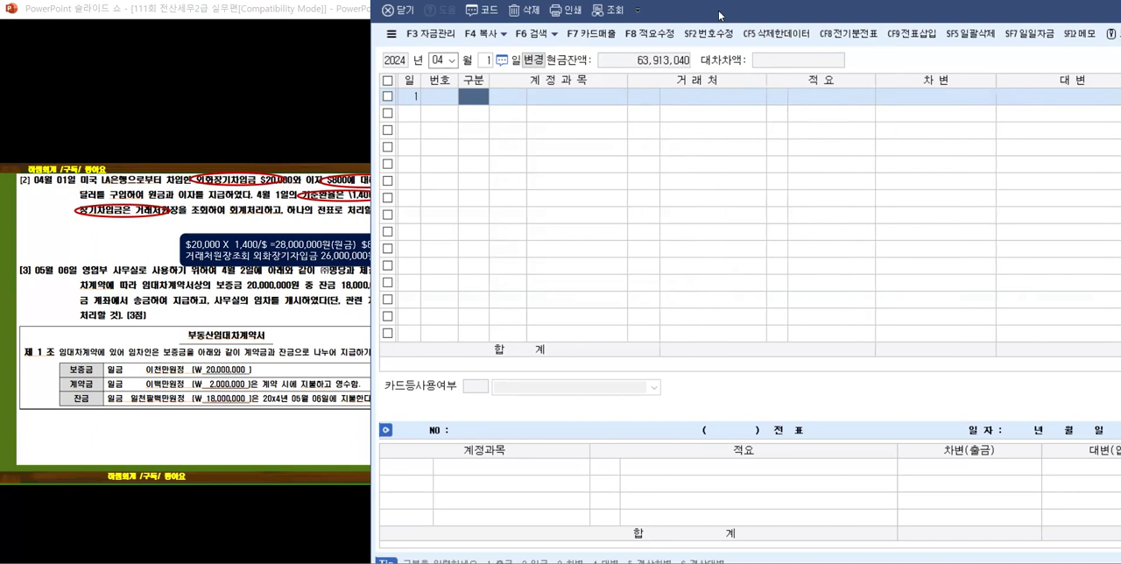
Step: Minimize KcLep's main window, shift the voucher window clear of the slide and reveal problem [2]'s answer entry
{"action": "left_click_drag", "start_coordinate": [720, 16], "coordinate": [728, 97]}
{"action": "left_click", "coordinate": [1071, 35]}
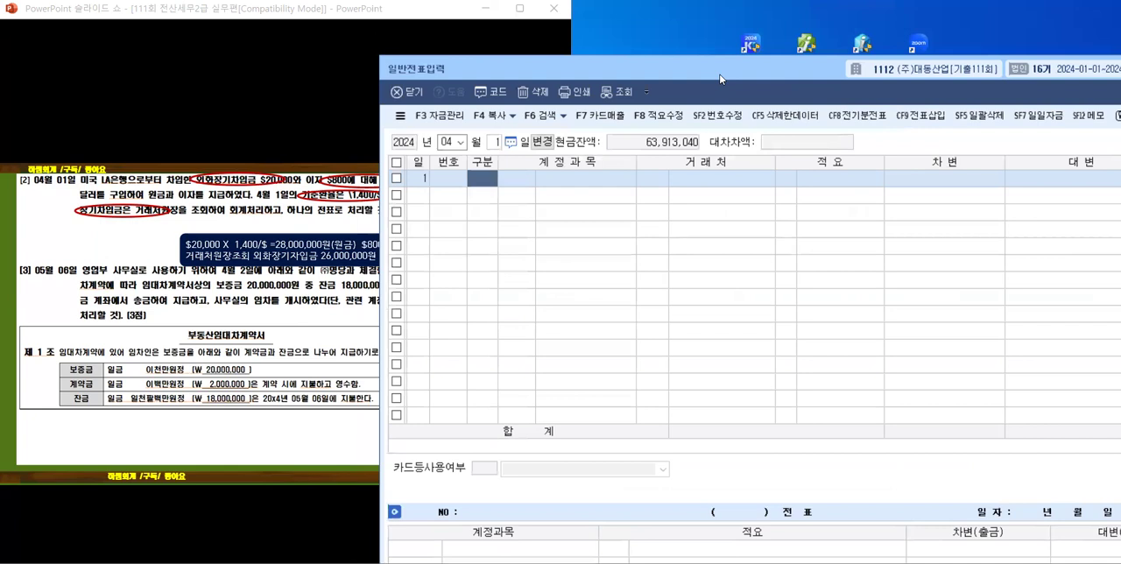
{"action": "left_click_drag", "start_coordinate": [719, 79], "coordinate": [775, 9]}
{"action": "left_click", "coordinate": [227, 276]}
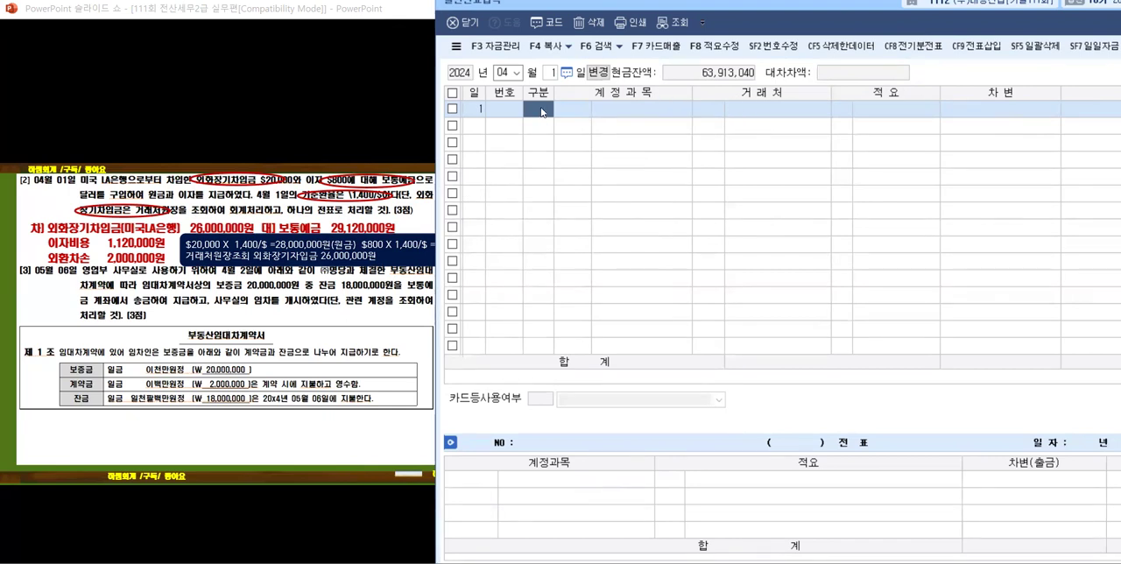
Step: Tighten the voucher table's 차변, 거래처 and 계정과목 columns further to bring 대변 into view
{"action": "left_click_drag", "start_coordinate": [1061, 98], "coordinate": [1047, 98]}
{"action": "left_click_drag", "start_coordinate": [830, 92], "coordinate": [816, 92]}
{"action": "left_click_drag", "start_coordinate": [692, 91], "coordinate": [682, 92]}
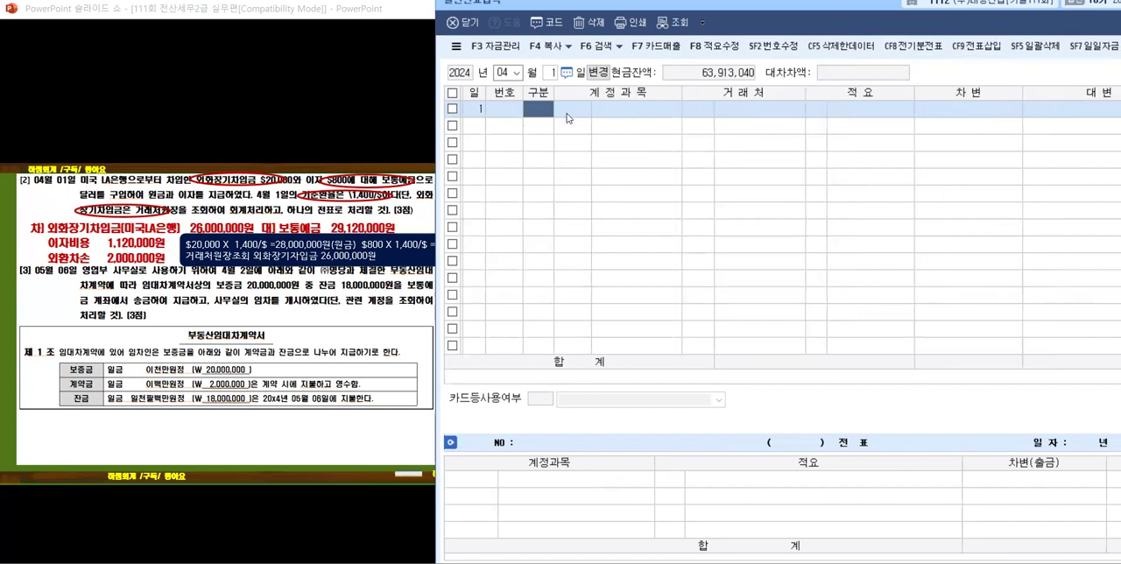
Step: Enter the 대변 line for April 1 with account 0103 보통예금 and amount 29,120,000
{"action": "type", "text": "4"}
{"action": "key", "text": "Return"}
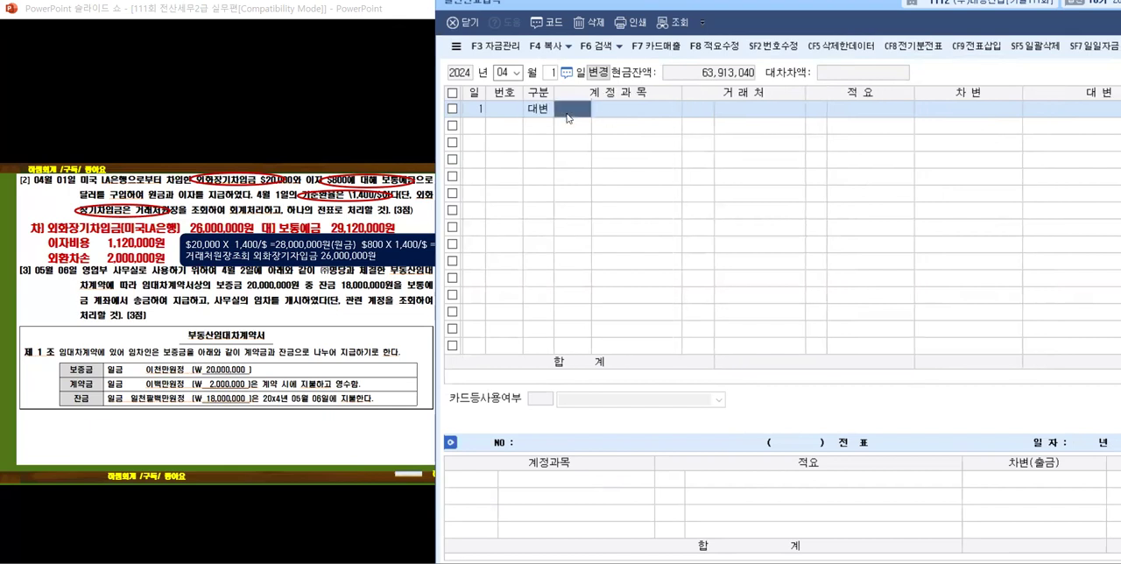
{"action": "type", "text": "103"}
{"action": "key", "text": "Return"}
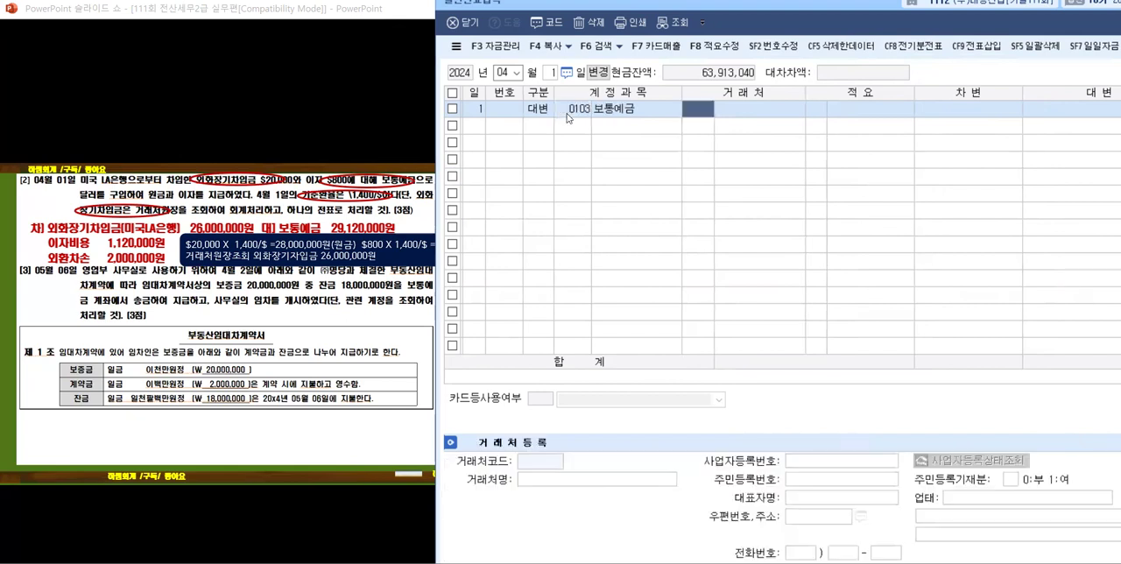
{"action": "key", "text": "Return"}
{"action": "key", "text": "Return"}
{"action": "key", "text": "Return"}
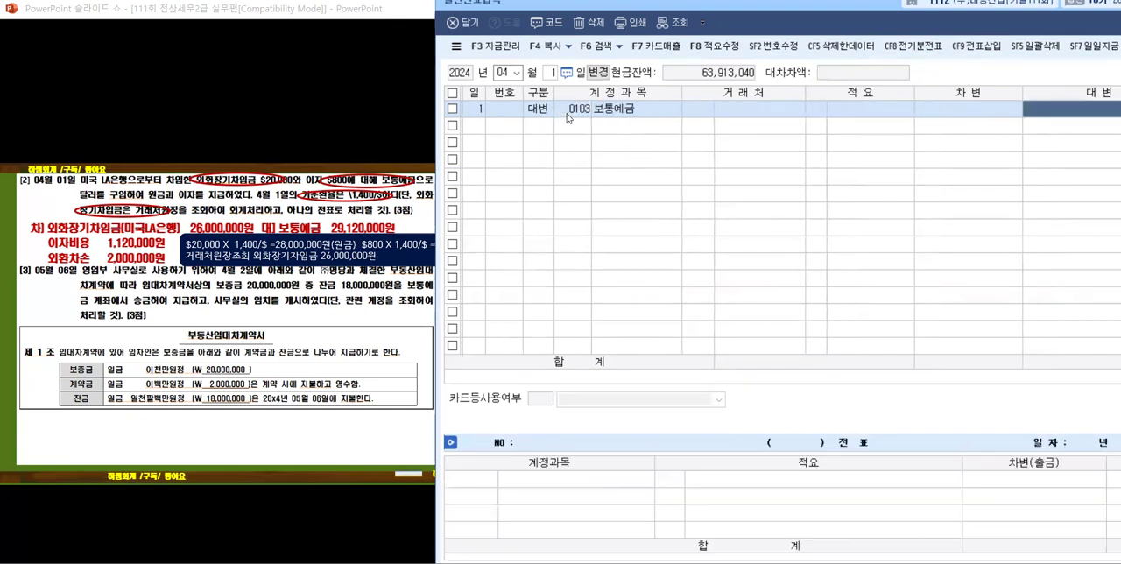
{"action": "type", "text": "2"}
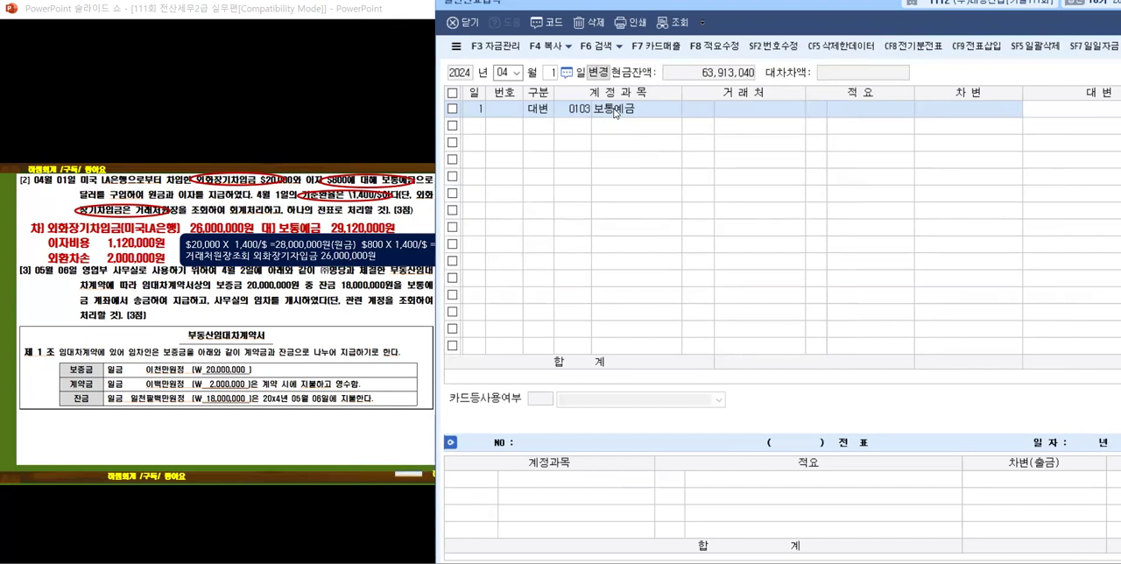
{"action": "key", "text": "Return"}
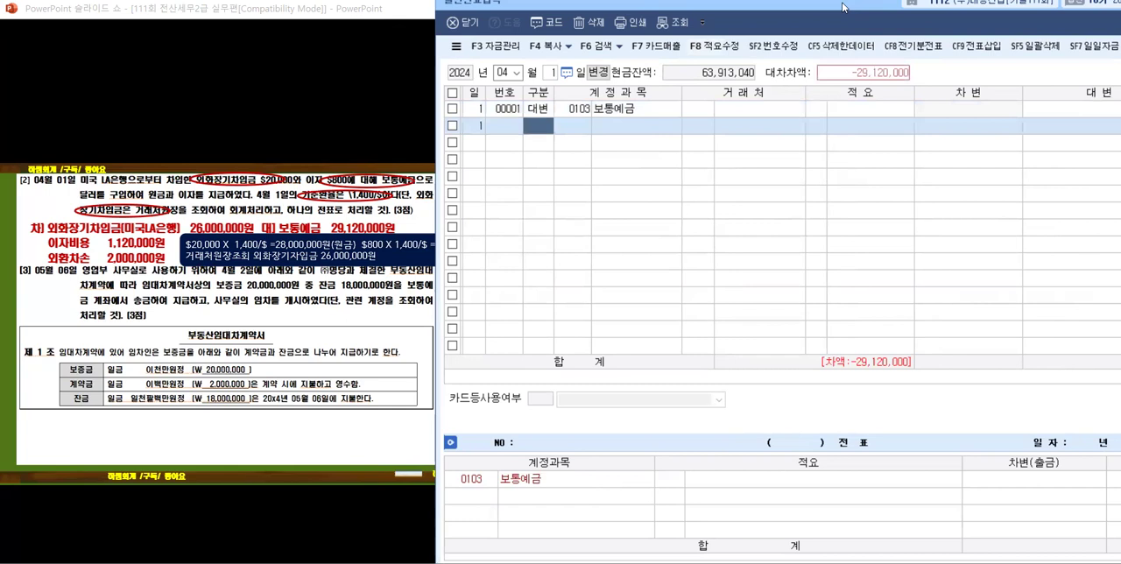
Step: Narrow the 대변 column and shift the voucher window so the amounts and the slide's answer both fit on screen
{"action": "left_click_drag", "start_coordinate": [843, 7], "coordinate": [761, 13]}
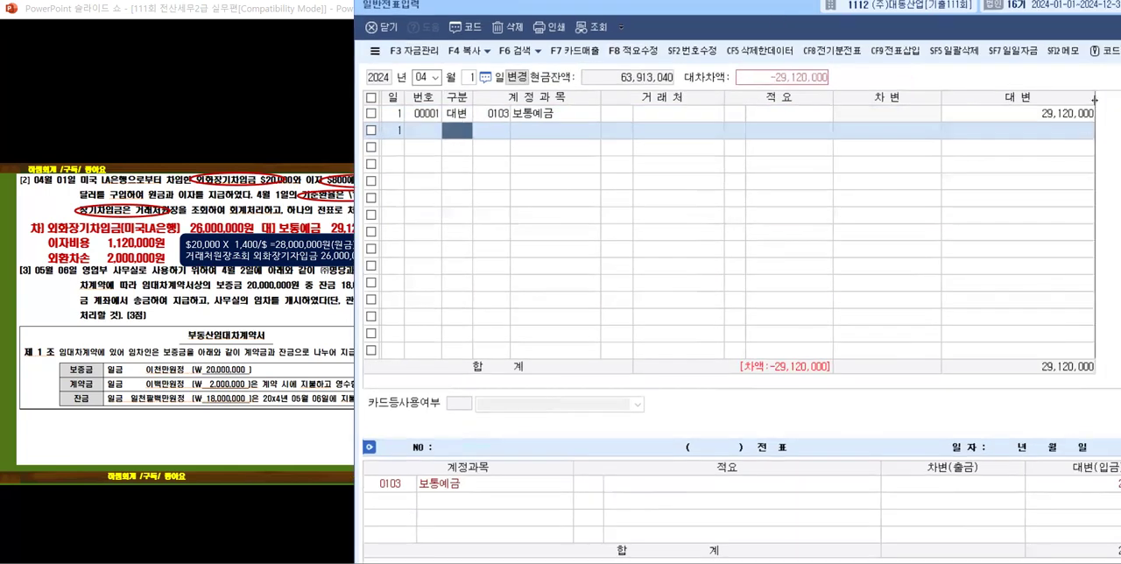
{"action": "left_click_drag", "start_coordinate": [1094, 99], "coordinate": [1061, 100]}
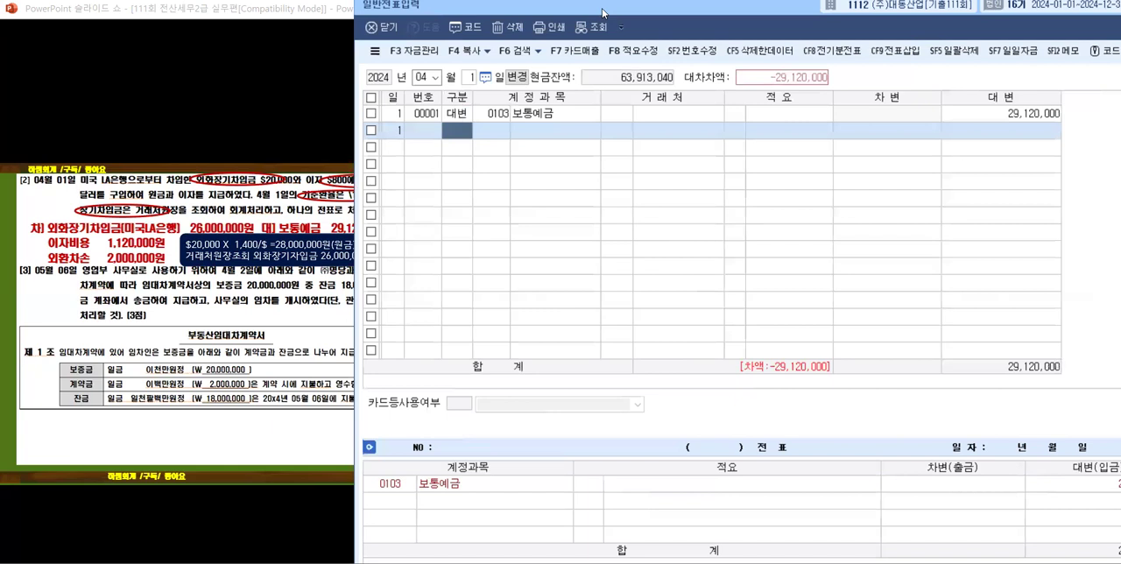
{"action": "left_click_drag", "start_coordinate": [603, 12], "coordinate": [659, 18]}
Step: Add a 차변 line to the April 1 voucher with account 0305 외화장기차입금
{"action": "type", "text": "3"}
{"action": "key", "text": "Return"}
{"action": "type", "text": "외화"}
{"action": "key", "text": "Return"}
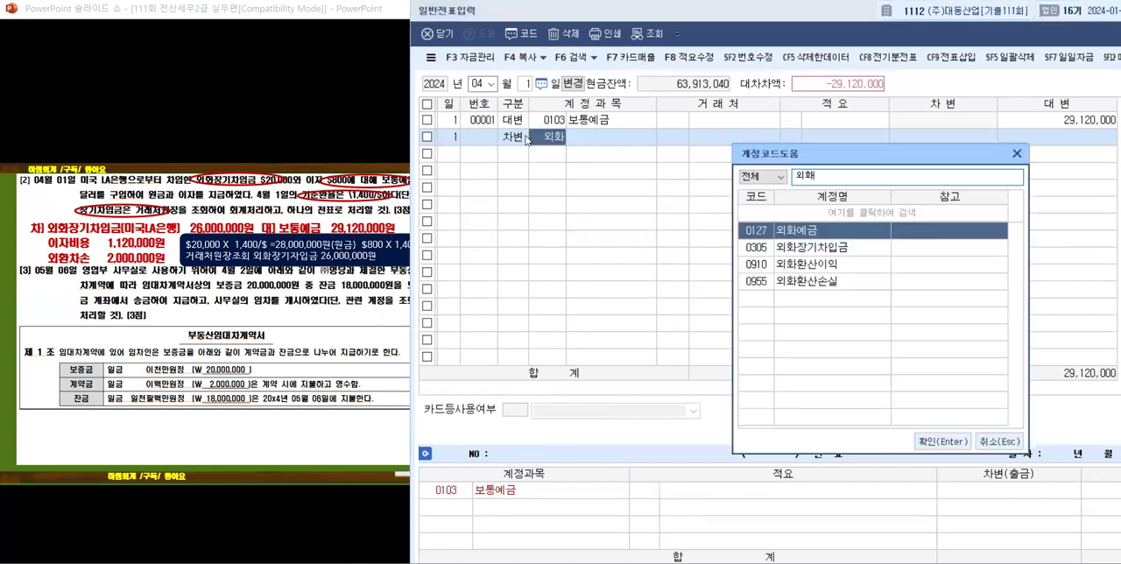
{"action": "key", "text": "Down"}
{"action": "key", "text": "Return"}
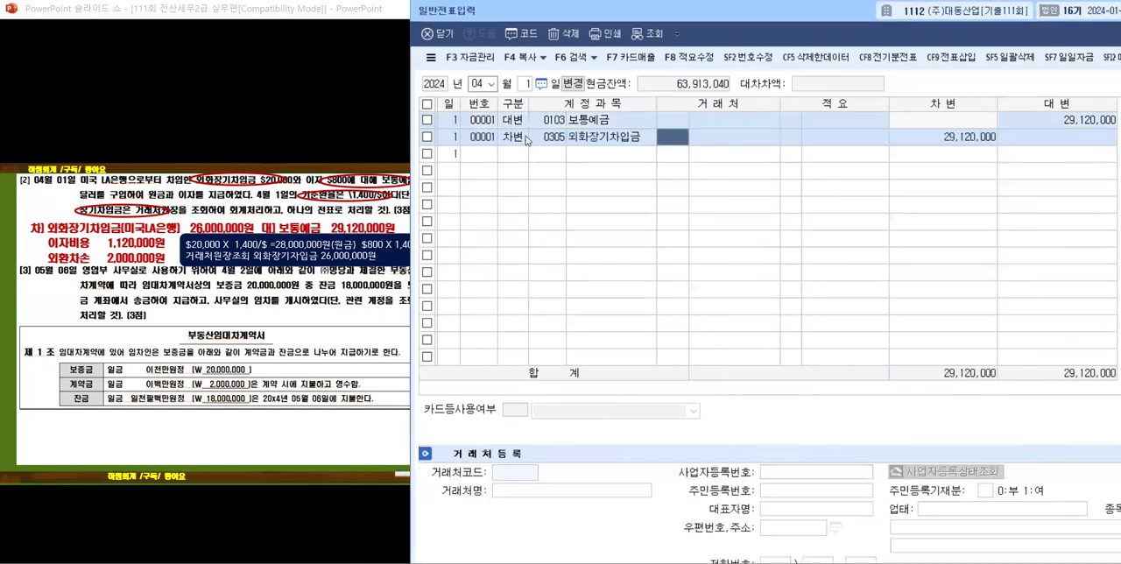
Step: Assign 거래처 00154 미국 LA은행 to the 외화장기차입금 line and set its 차변 amount to 26,000,000
{"action": "type", "text": "미"}
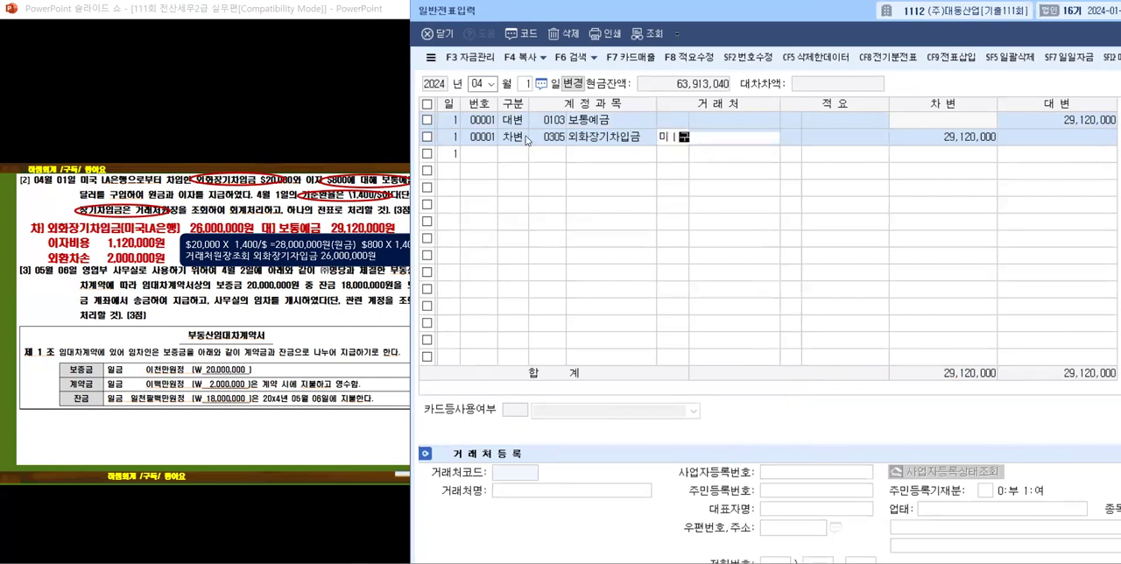
{"action": "type", "text": "국"}
{"action": "key", "text": "Return"}
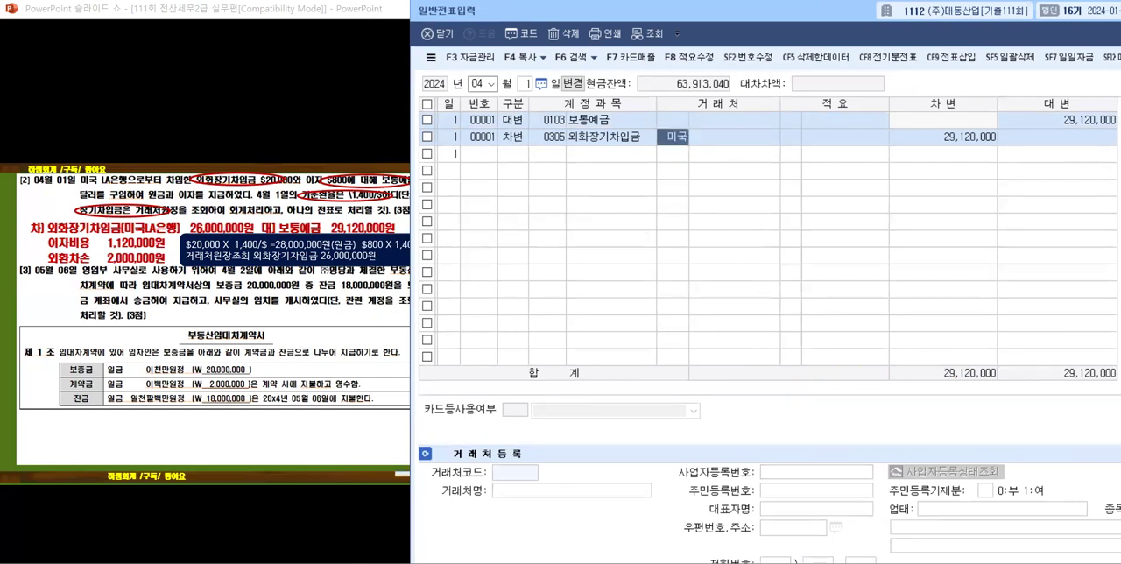
{"action": "key", "text": "Return"}
{"action": "key", "text": "Return"}
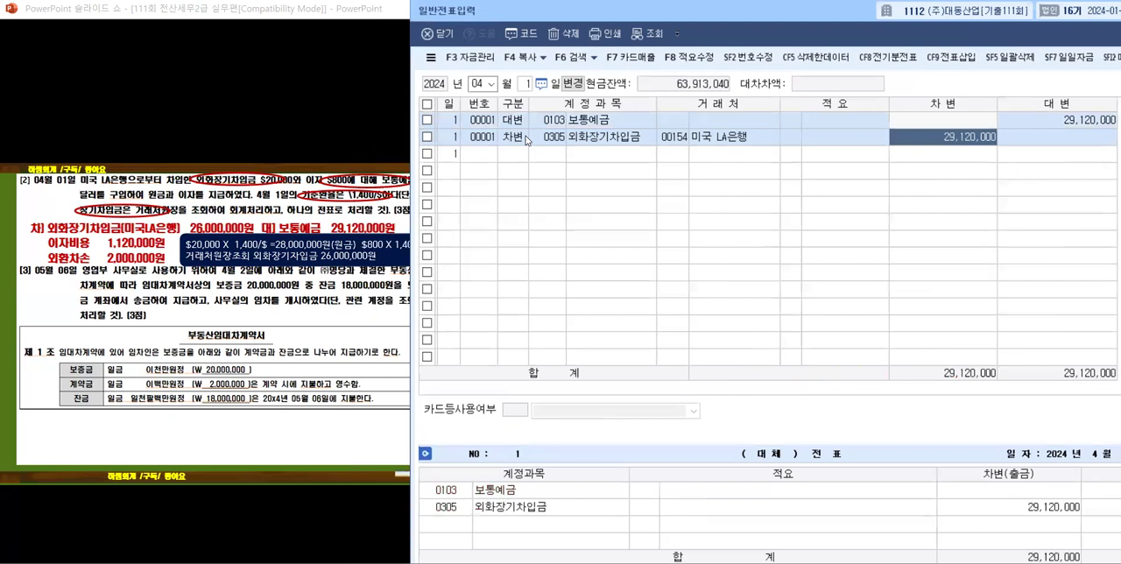
{"action": "type", "text": "26000000"}
Step: Add another April 1 차변 line with account 0951 이자비용
{"action": "key", "text": "Return"}
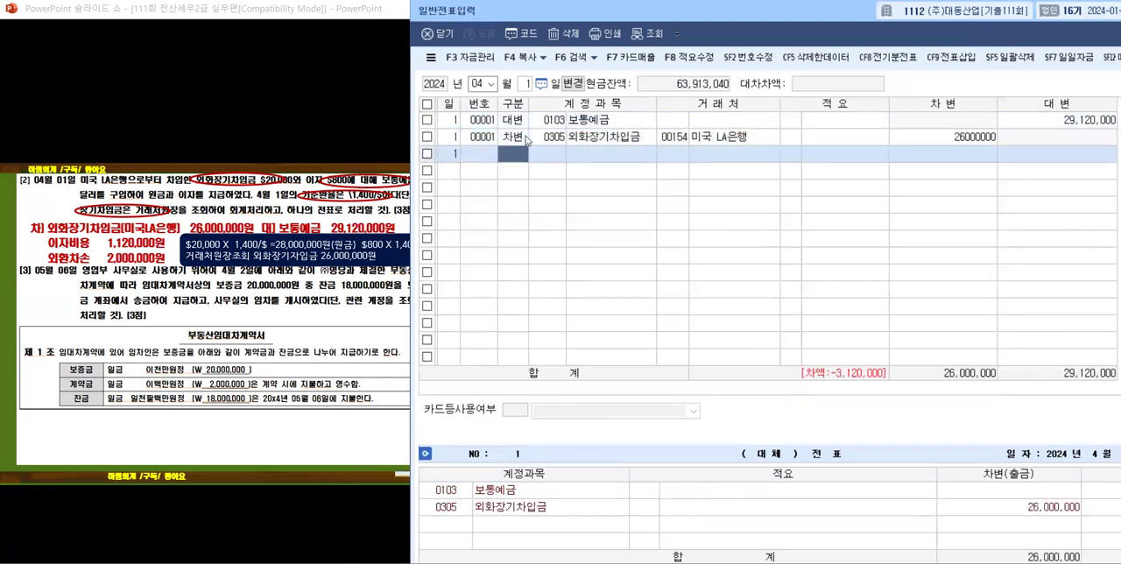
{"action": "type", "text": "3"}
{"action": "key", "text": "Return"}
{"action": "type", "text": "이재"}
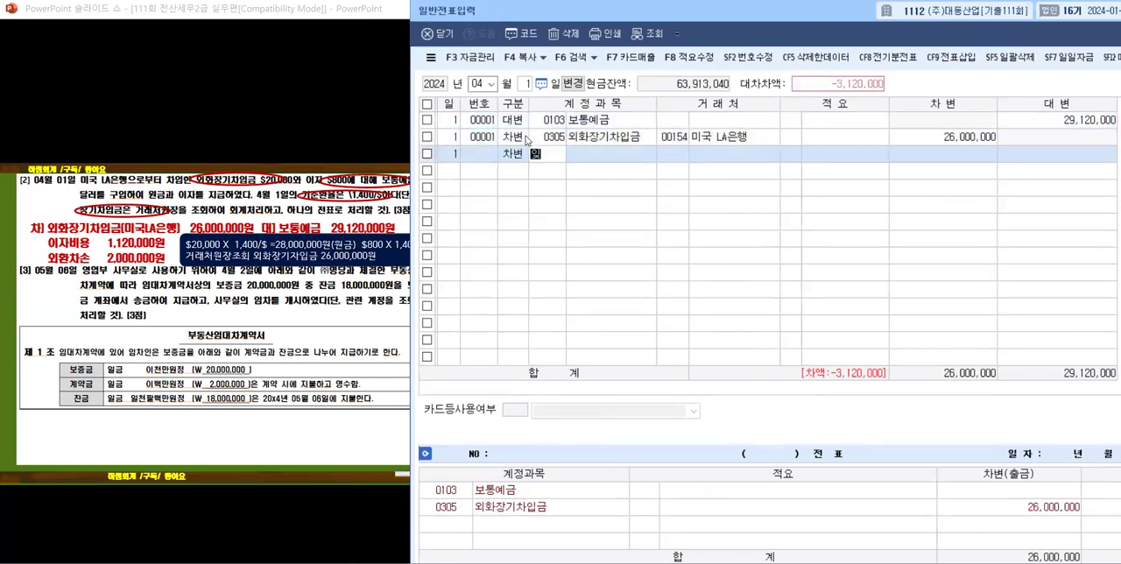
{"action": "key", "text": "Return"}
{"action": "key", "text": "Down"}
{"action": "key", "text": "Down"}
{"action": "key", "text": "Down"}
{"action": "key", "text": "Down"}
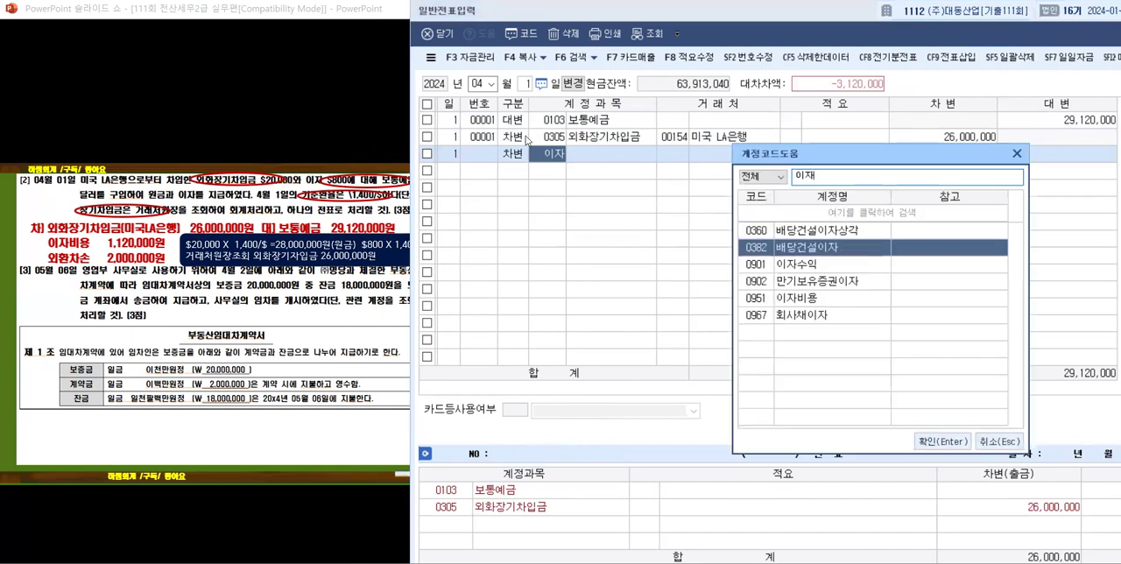
Step: Leave the 이자비용 line's 거래처 and 적요 blank and set its 차변 amount to 1,120,000
{"action": "key", "text": "Return"}
{"action": "key", "text": "Return"}
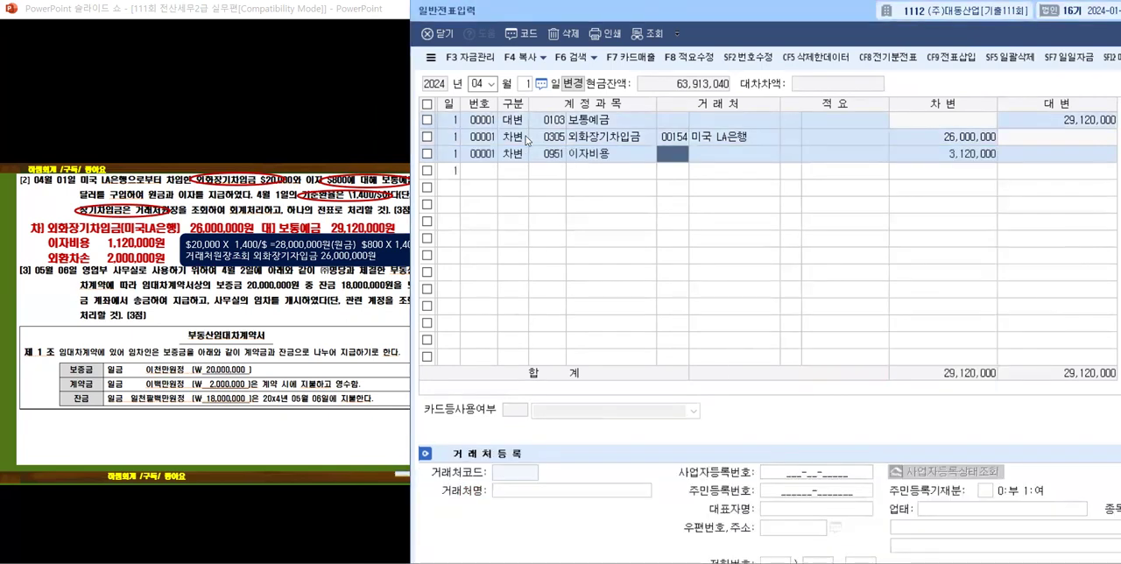
{"action": "key", "text": "Return"}
{"action": "key", "text": "Return"}
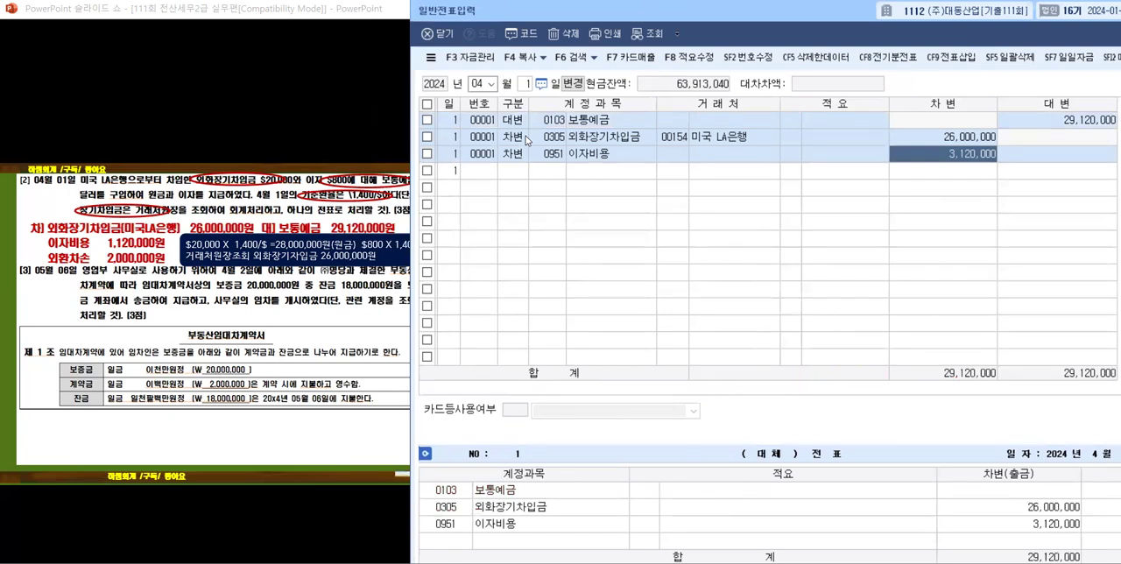
{"action": "type", "text": "1,120,000"}
{"action": "key", "text": "Return"}
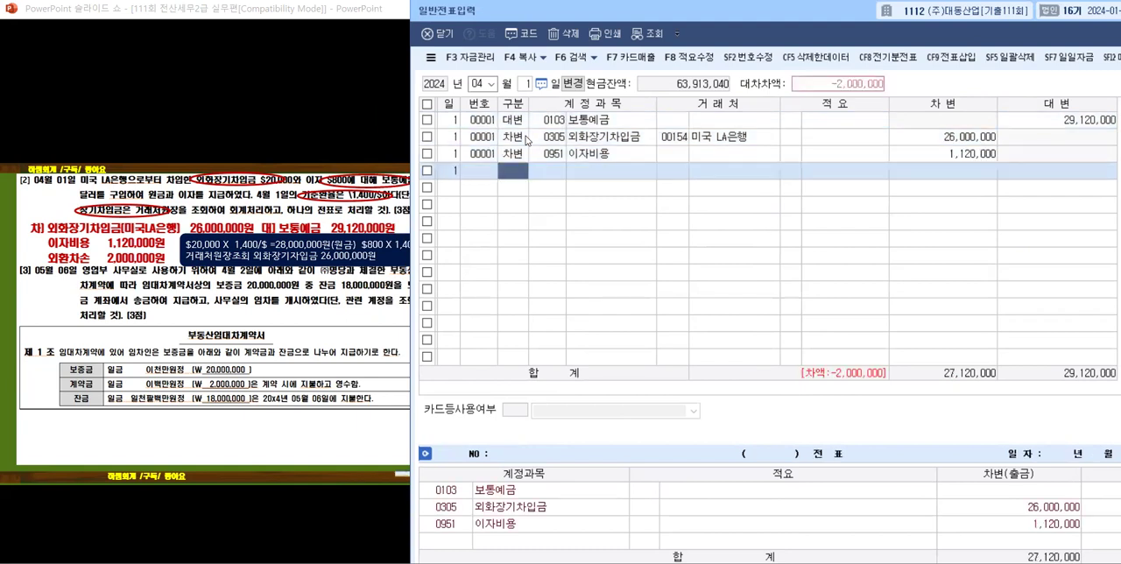
Step: Enter the last April 1 차변 line with account 0952 외환차손, accepting the remaining 2,000,000 as its amount
{"action": "type", "text": "3"}
{"action": "type", "text": "외화"}
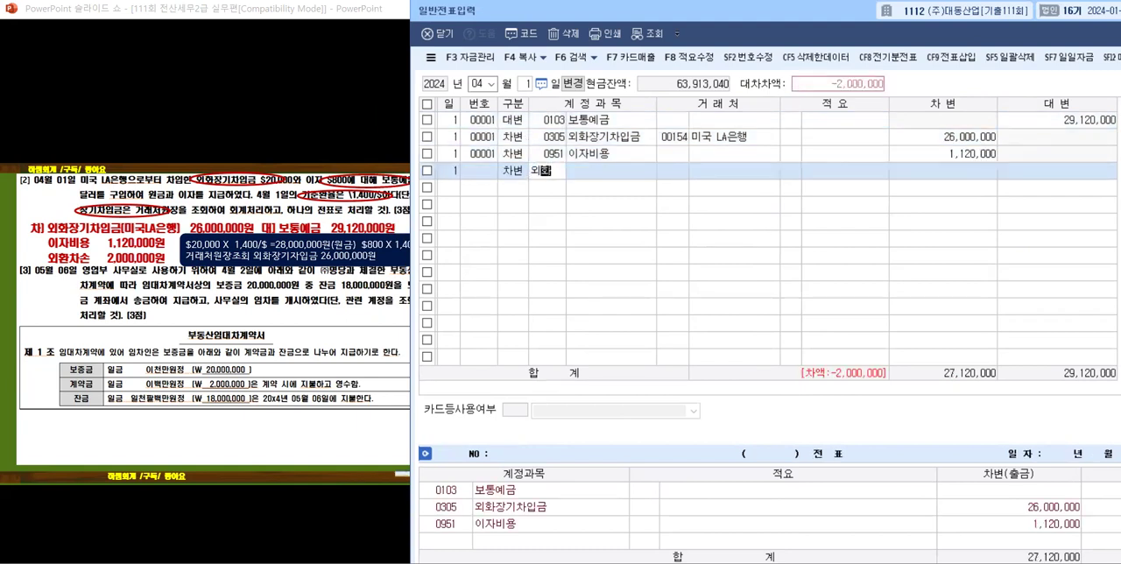
{"action": "key", "text": "Return"}
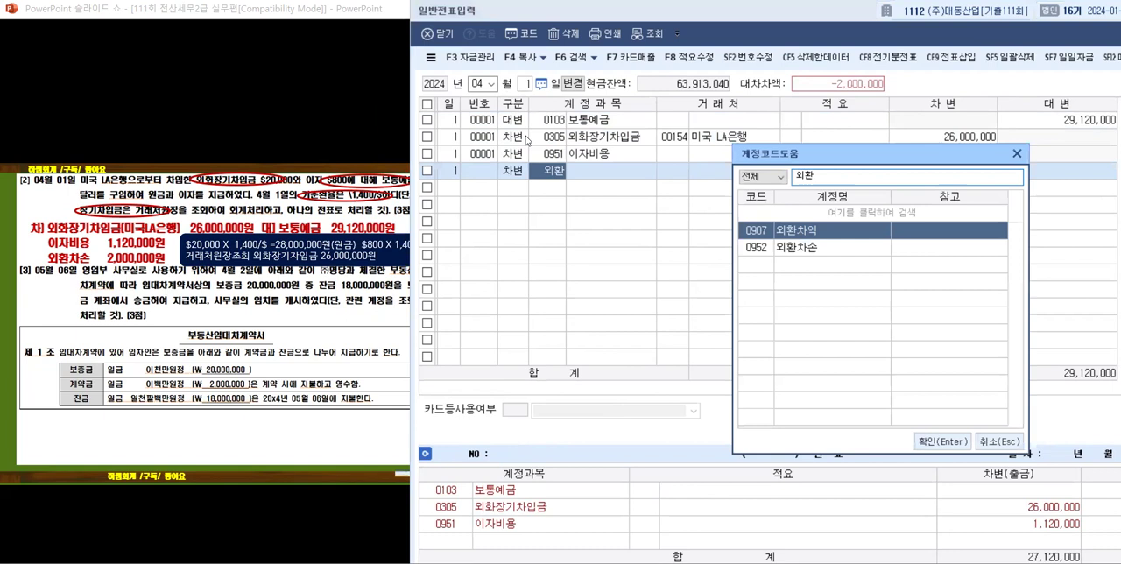
{"action": "key", "text": "Down"}
{"action": "key", "text": "Return"}
{"action": "key", "text": "Return"}
{"action": "key", "text": "Return"}
{"action": "key", "text": "Return"}
{"action": "key", "text": "Return"}
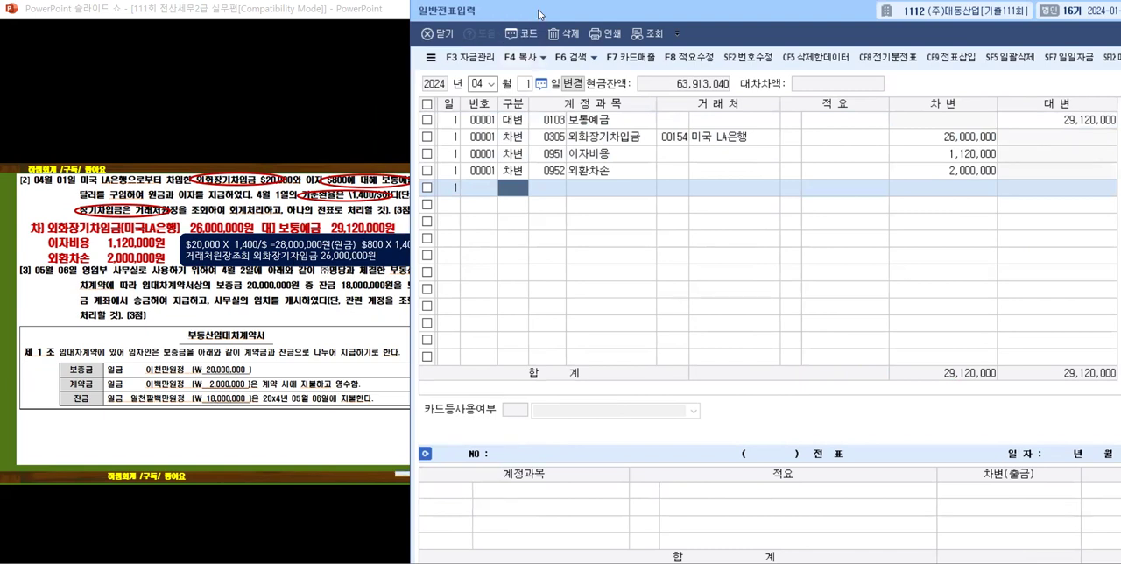
Step: Uncover more of the slide and reveal problem [3]'s 임차보증금 answer entry with its circled 보증금, 잔금 and 계약금 cues
{"action": "left_click_drag", "start_coordinate": [539, 14], "coordinate": [578, 16]}
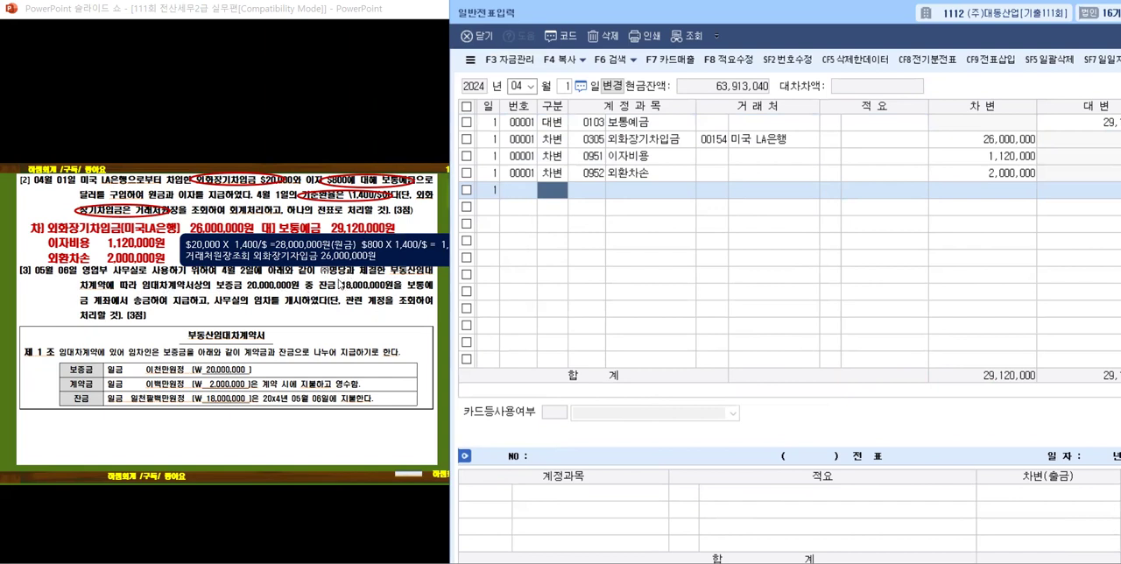
{"action": "left_click", "coordinate": [161, 278]}
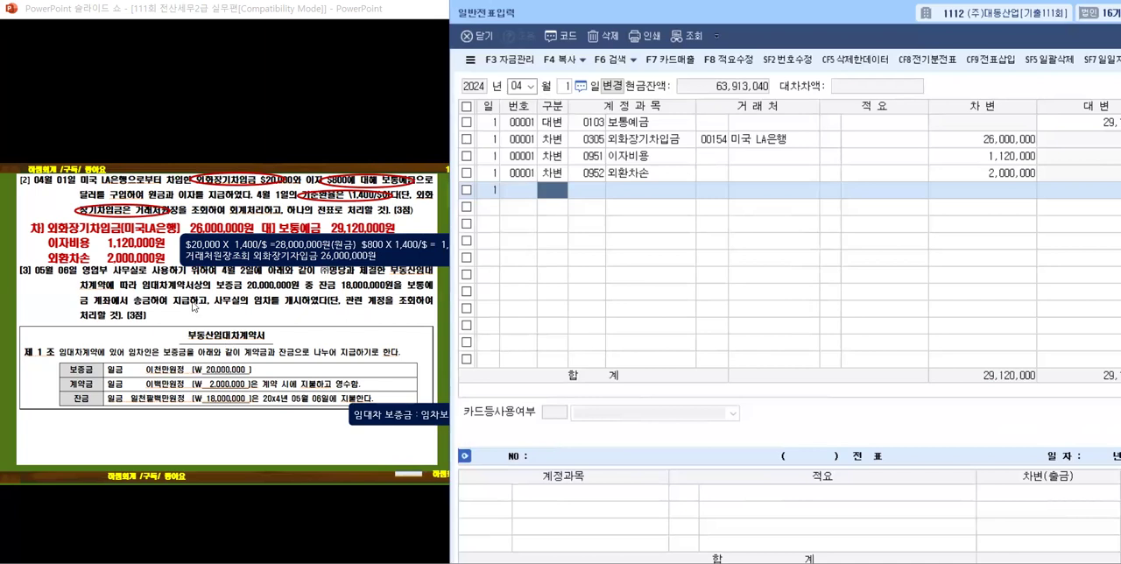
{"action": "left_click", "coordinate": [255, 287]}
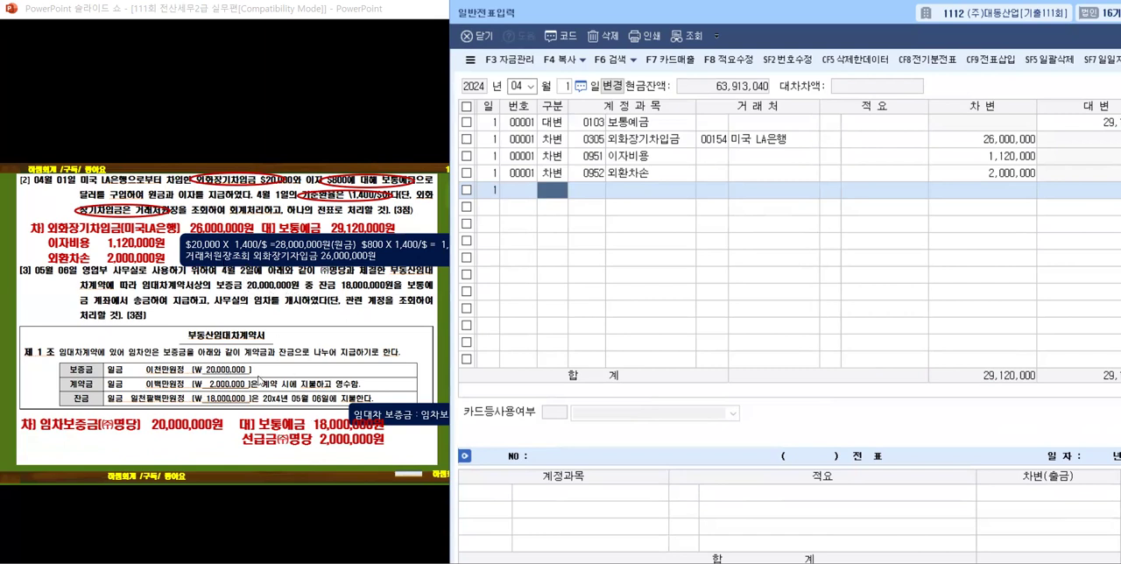
{"action": "left_click", "coordinate": [293, 454]}
{"action": "left_click", "coordinate": [293, 453]}
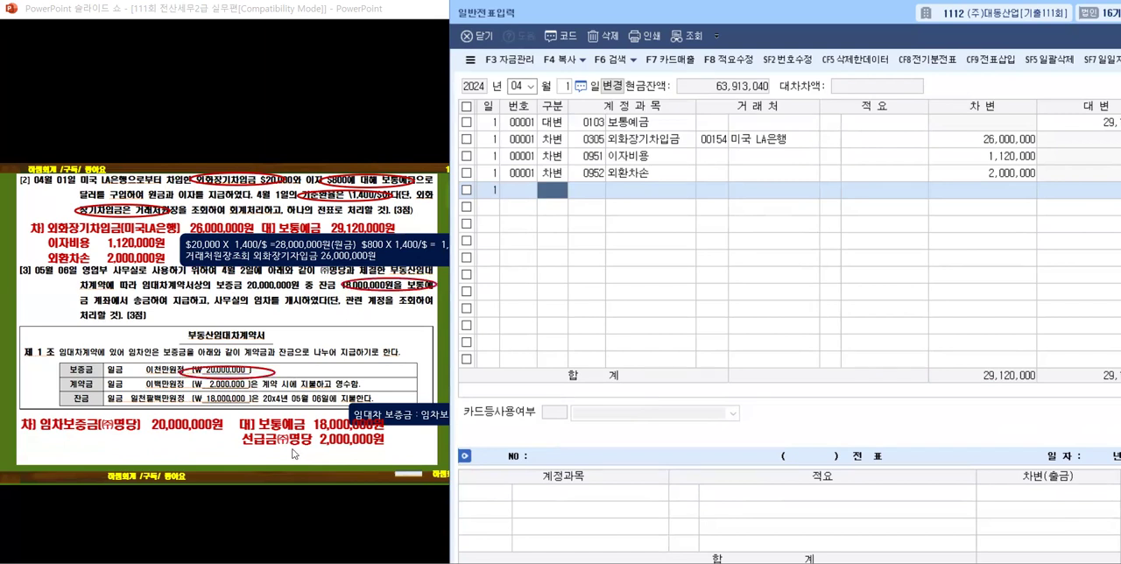
{"action": "left_click", "coordinate": [293, 347]}
{"action": "left_click", "coordinate": [290, 348]}
{"action": "scroll", "coordinate": [290, 347], "scroll_direction": "up", "scroll_amount": 1}
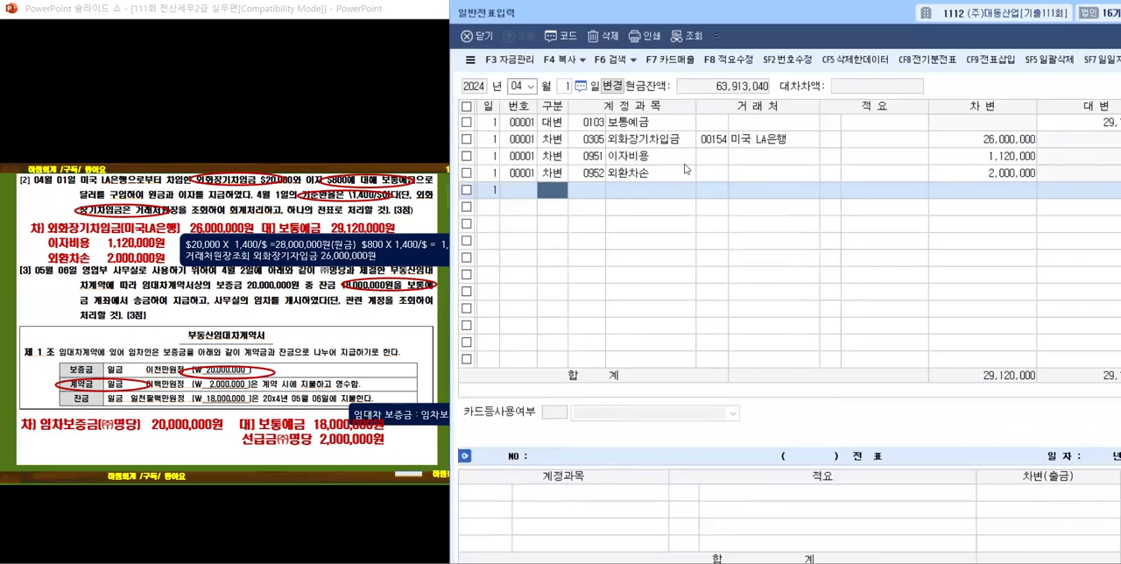
Step: Set the voucher date to month 06, day 6, and open a new entry line
{"action": "left_click", "coordinate": [531, 87]}
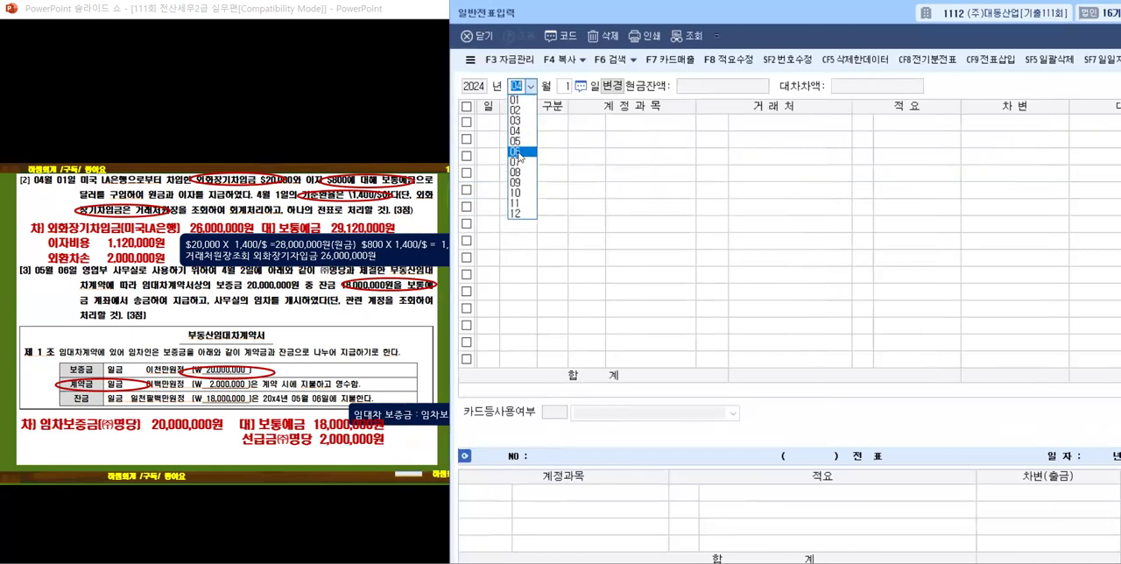
{"action": "left_click", "coordinate": [518, 155]}
{"action": "type", "text": "6"}
{"action": "key", "text": "Return"}
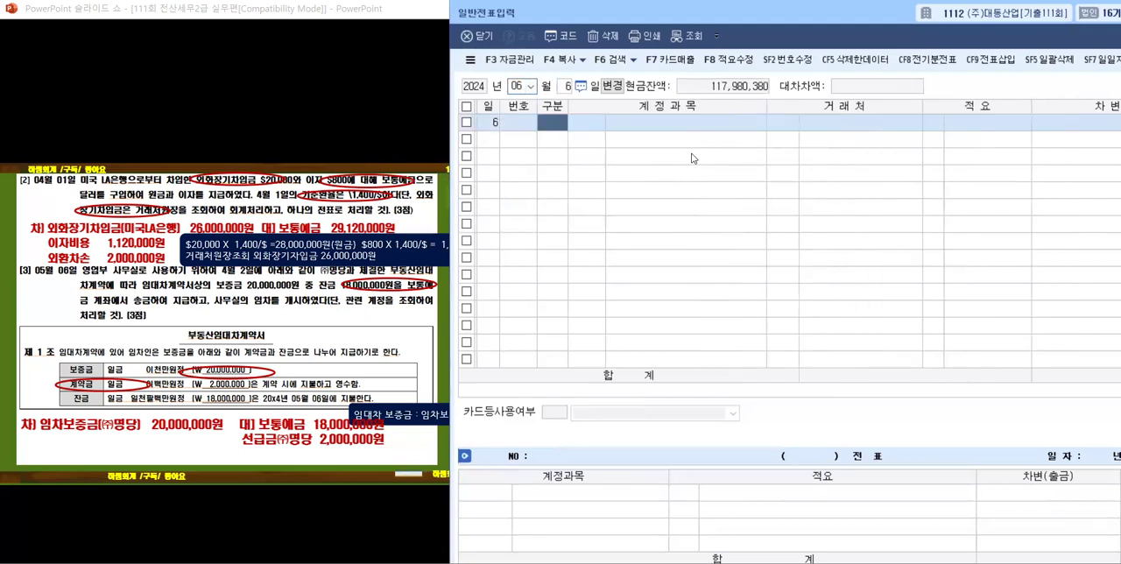
Step: Narrow the 계정과목, 거래처, 적요 and 차변 columns and shift the voucher window to bring 대변 into view
{"action": "left_click_drag", "start_coordinate": [766, 106], "coordinate": [718, 117]}
{"action": "left_click_drag", "start_coordinate": [865, 109], "coordinate": [847, 110]}
{"action": "left_click_drag", "start_coordinate": [955, 103], "coordinate": [943, 105]}
{"action": "left_click_drag", "start_coordinate": [1097, 107], "coordinate": [1047, 117]}
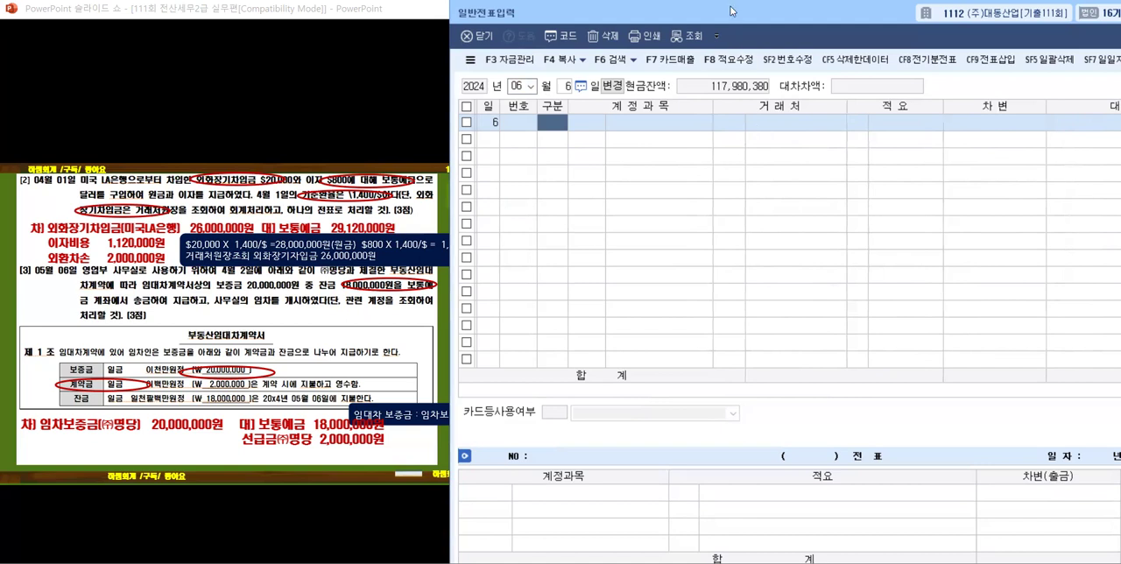
{"action": "left_click_drag", "start_coordinate": [731, 10], "coordinate": [672, 11]}
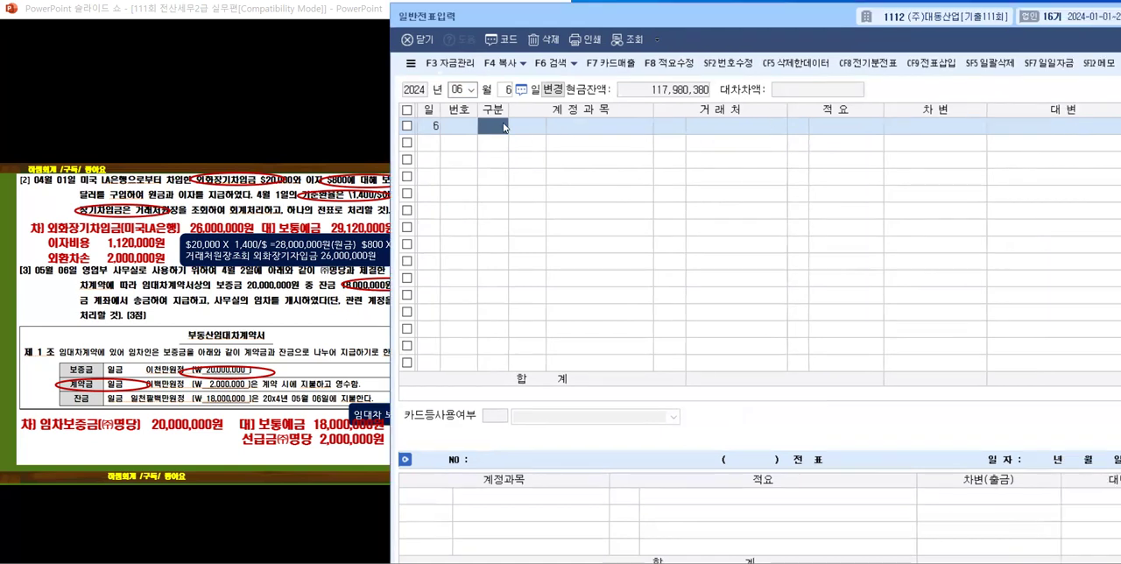
Step: Enter a 차변 line with account 0232 임차보증금, 거래처 00155 (주)명당 and amount 20,000,000
{"action": "type", "text": "3"}
{"action": "key", "text": "Return"}
{"action": "type", "text": "임차"}
{"action": "key", "text": "Return"}
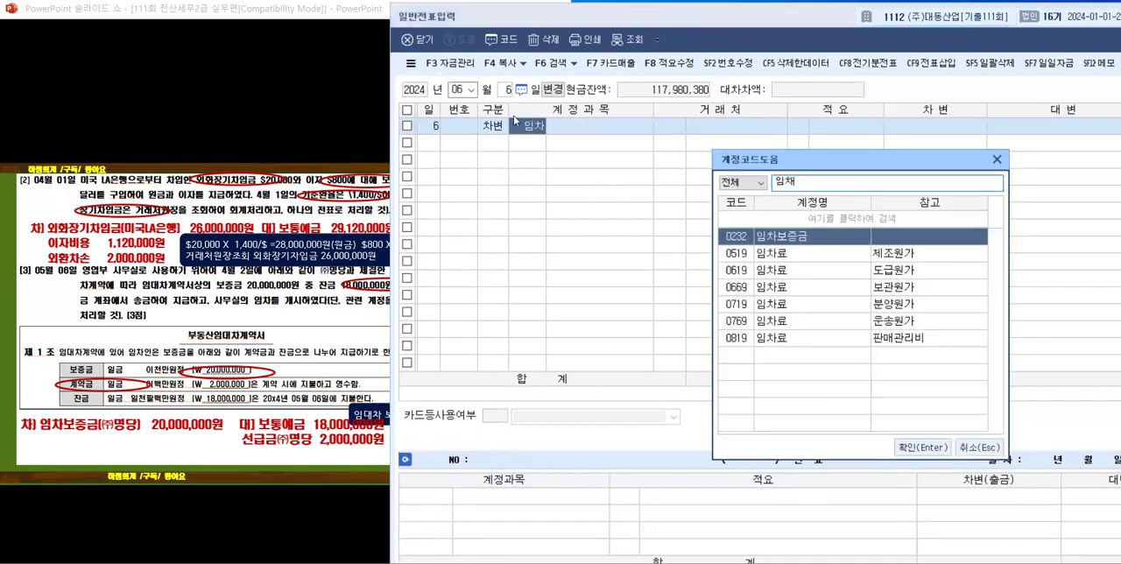
{"action": "key", "text": "Return"}
{"action": "type", "text": "명ㄷ"}
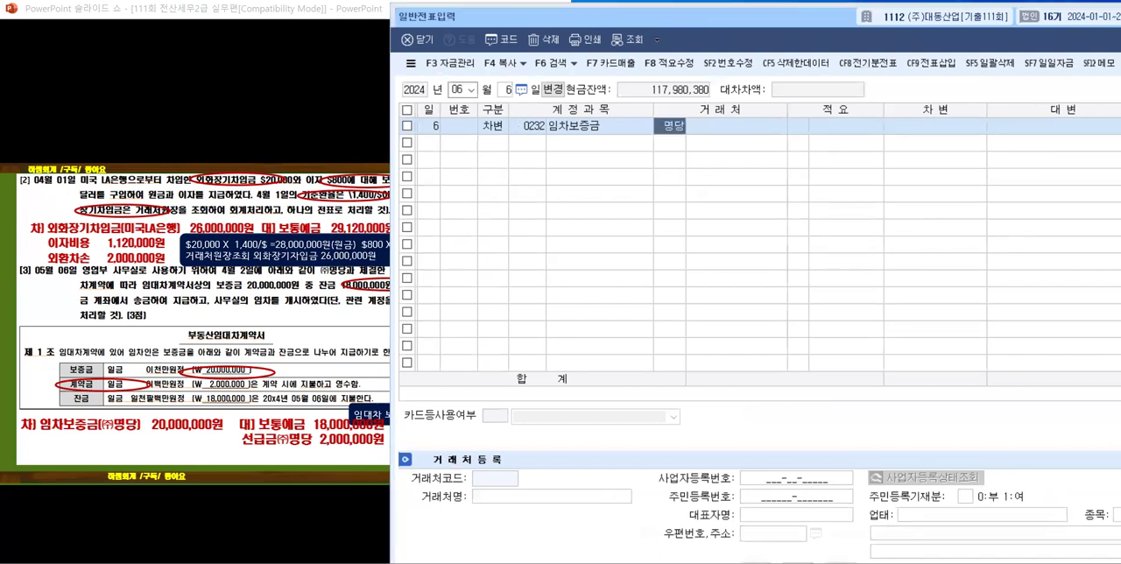
{"action": "key", "text": "Return"}
{"action": "key", "text": "Return"}
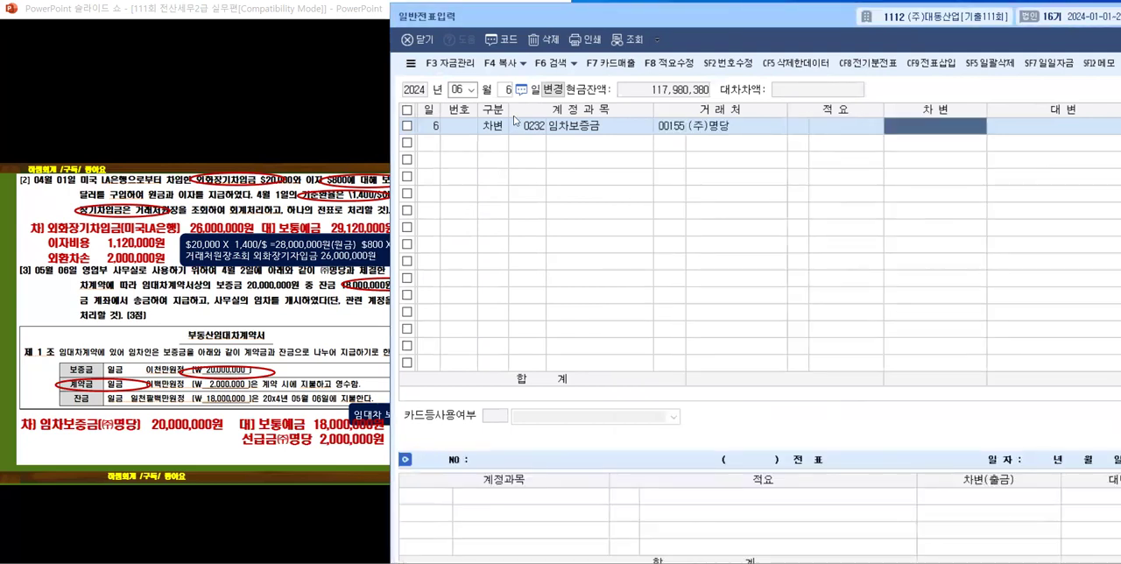
{"action": "type", "text": "20000000"}
{"action": "key", "text": "Return"}
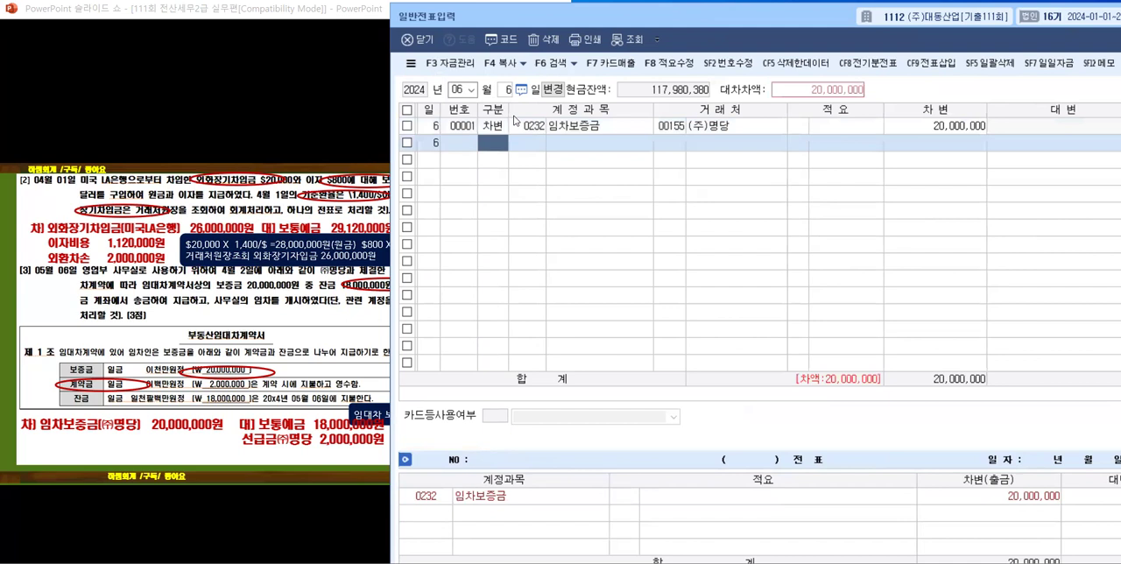
Step: Enter a 대변 line with account 0103 보통예금 and amount 18,000,000, leaving 거래처 and 적요 blank
{"action": "type", "text": "4"}
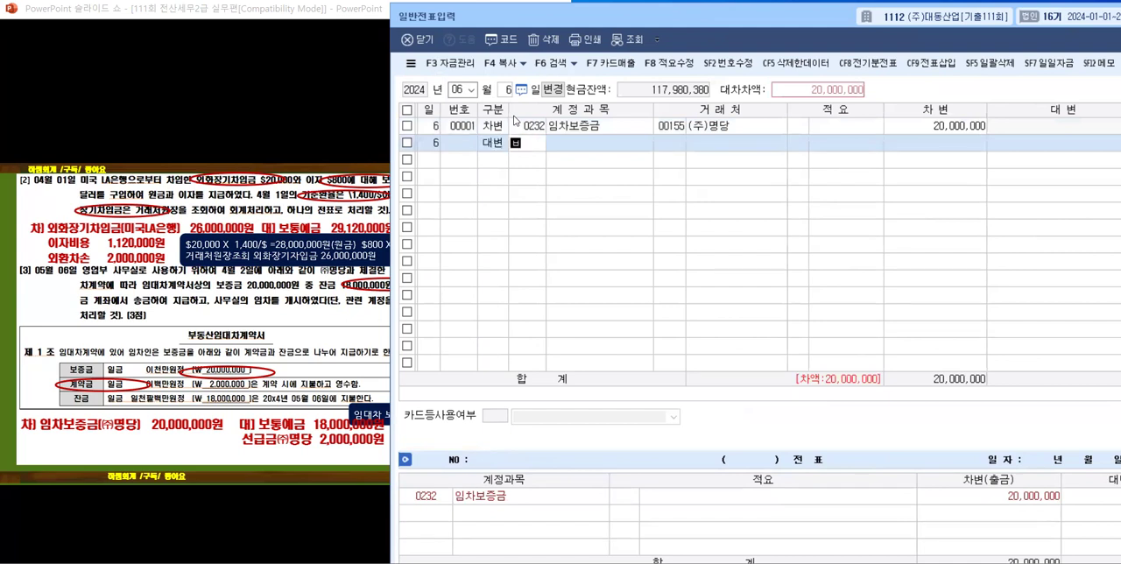
{"action": "type", "text": "보통"}
{"action": "key", "text": "Return"}
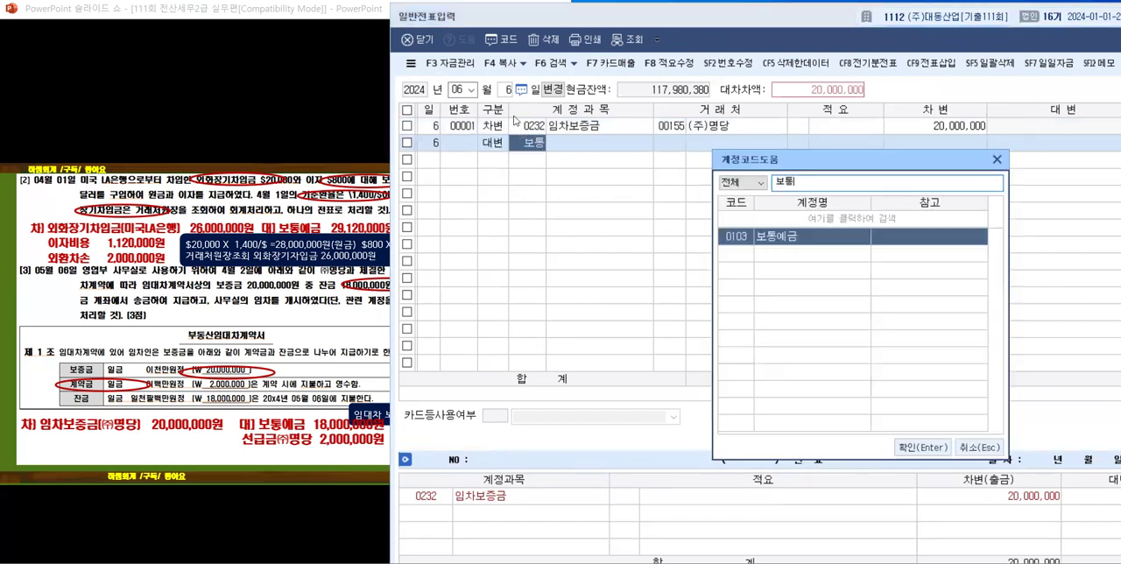
{"action": "key", "text": "Return"}
{"action": "key", "text": "Return"}
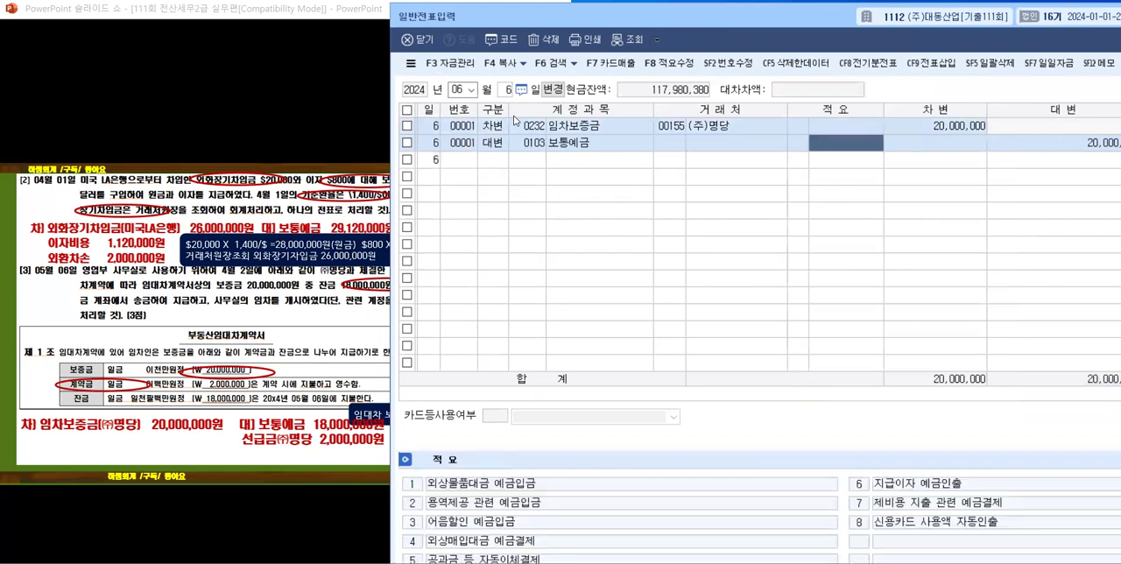
{"action": "key", "text": "Return"}
{"action": "key", "text": "Return"}
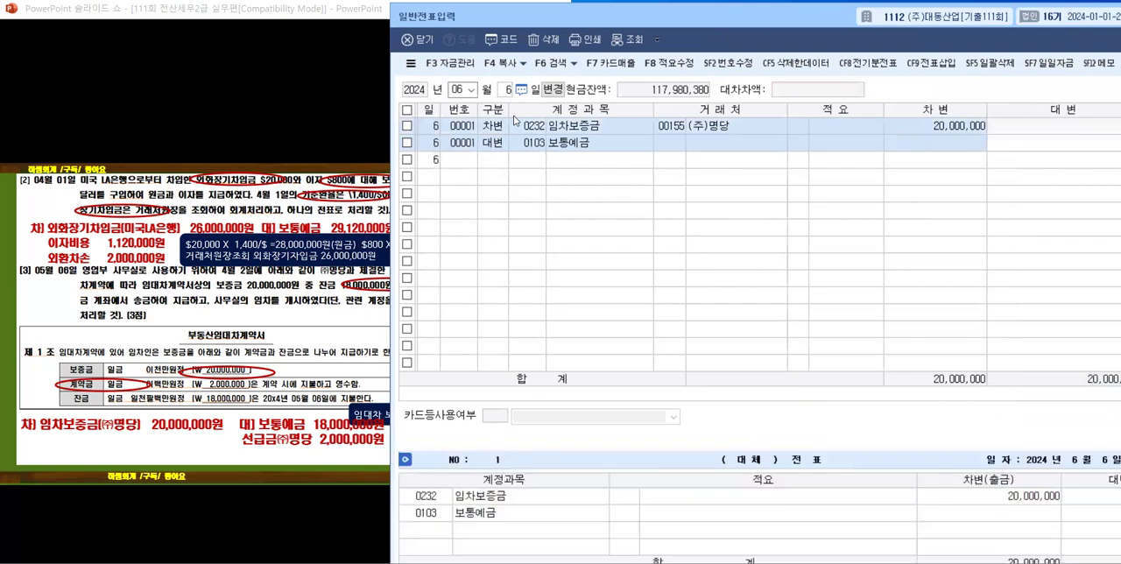
Step: Enter a 대변 line with account 0131 선급금, 거래처 00155 (주)명당 and amount 2,000,000, leaving 적요 blank
{"action": "key", "text": "Return"}
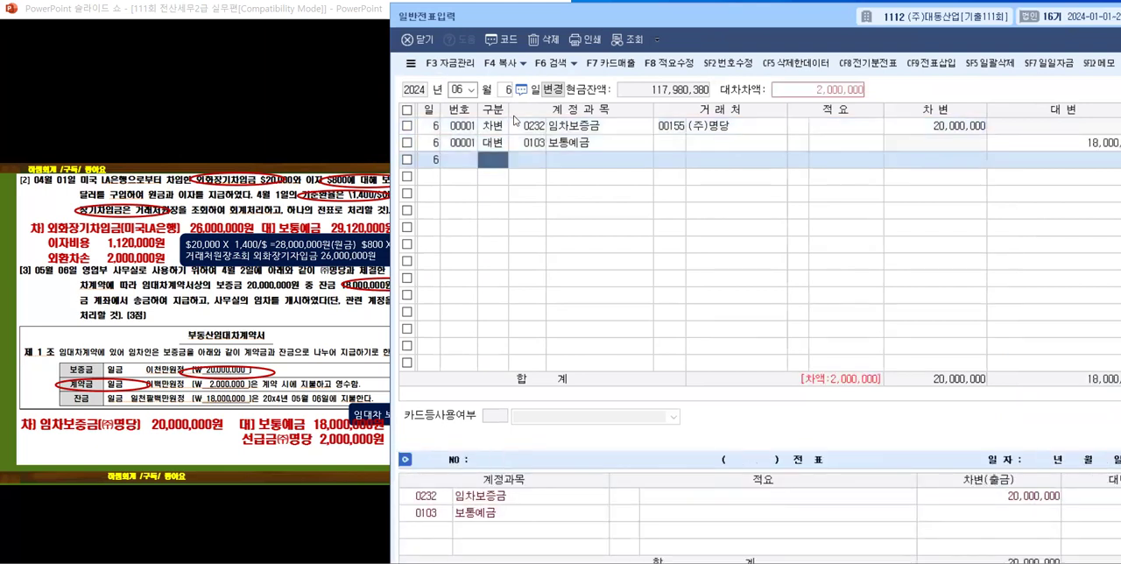
{"action": "type", "text": "4"}
{"action": "key", "text": "Return"}
{"action": "type", "text": "선급"}
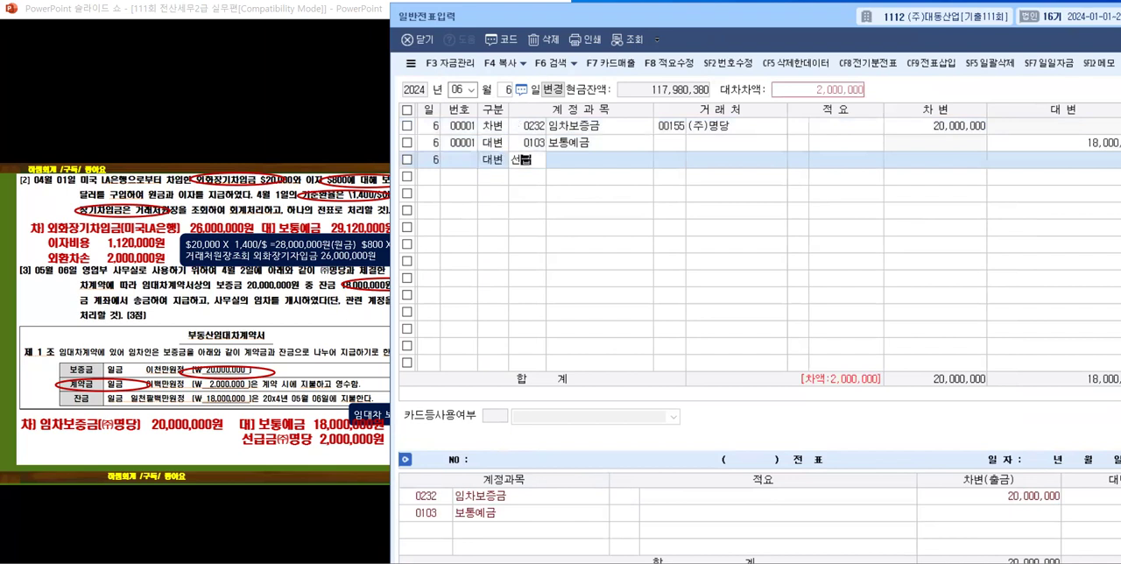
{"action": "key", "text": "Return"}
{"action": "key", "text": "Return"}
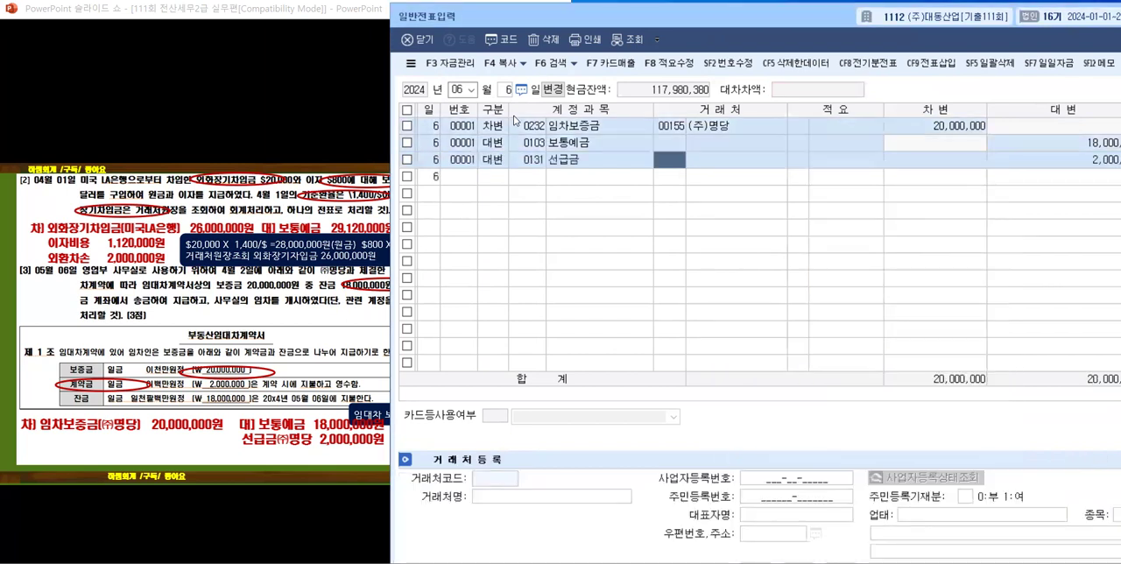
{"action": "type", "text": "명당"}
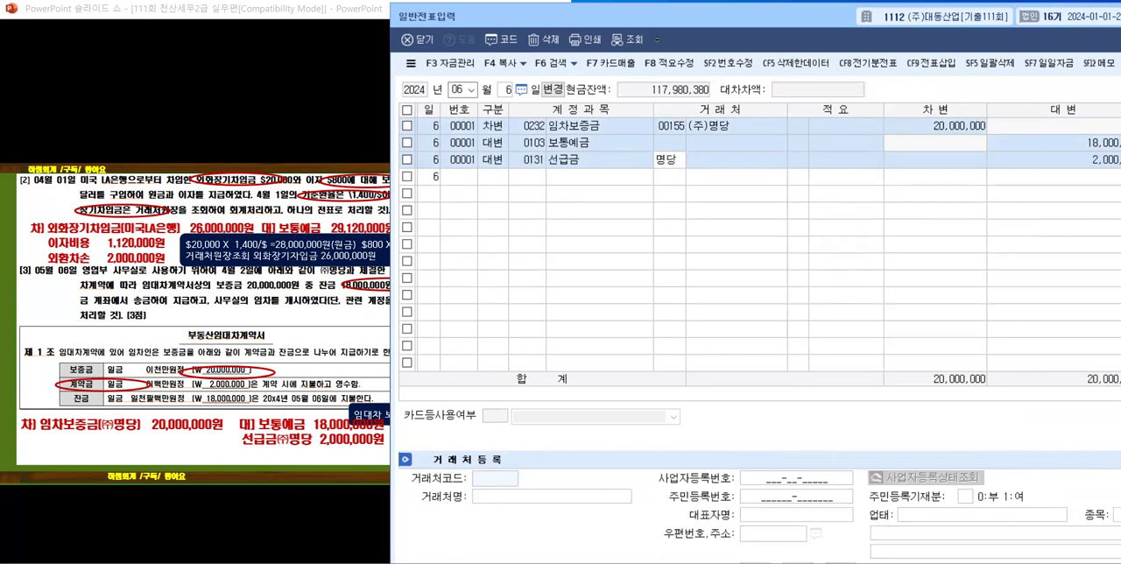
{"action": "key", "text": "Return"}
{"action": "key", "text": "Return"}
{"action": "key", "text": "Return"}
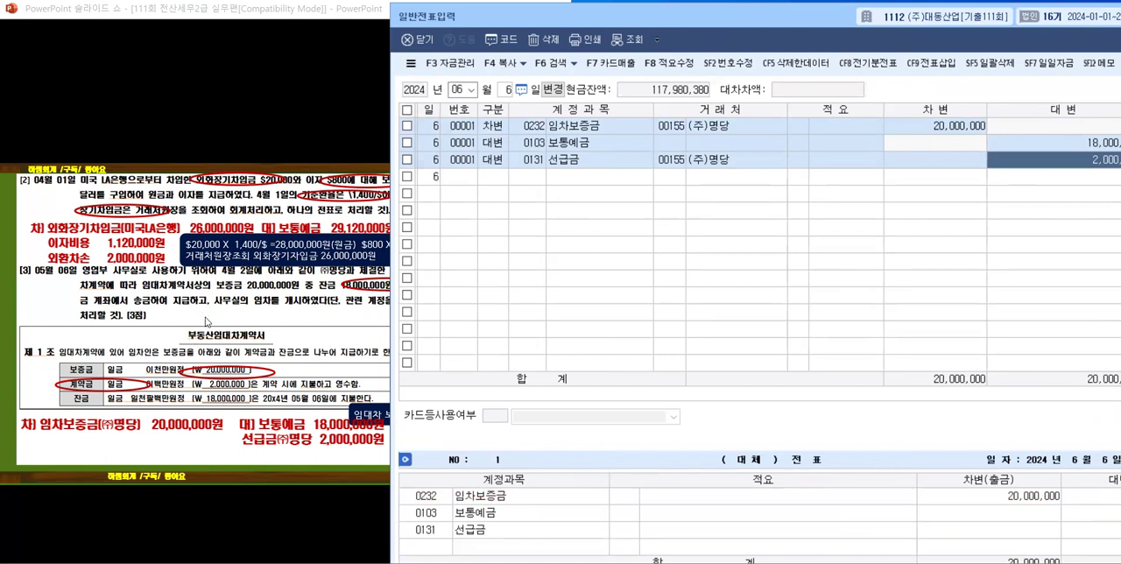
Step: Advance the PowerPoint slideshow to problems [4] and [5] and shift the voucher window to uncover more of the text
{"action": "left_click", "coordinate": [204, 324]}
{"action": "left_click", "coordinate": [202, 325]}
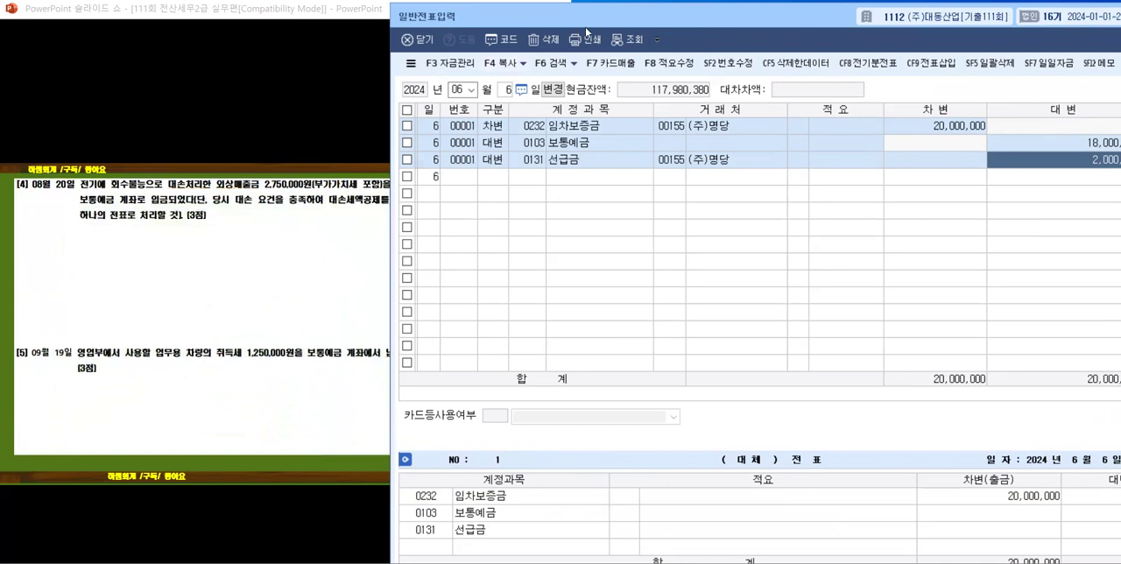
{"action": "left_click_drag", "start_coordinate": [585, 17], "coordinate": [615, 12]}
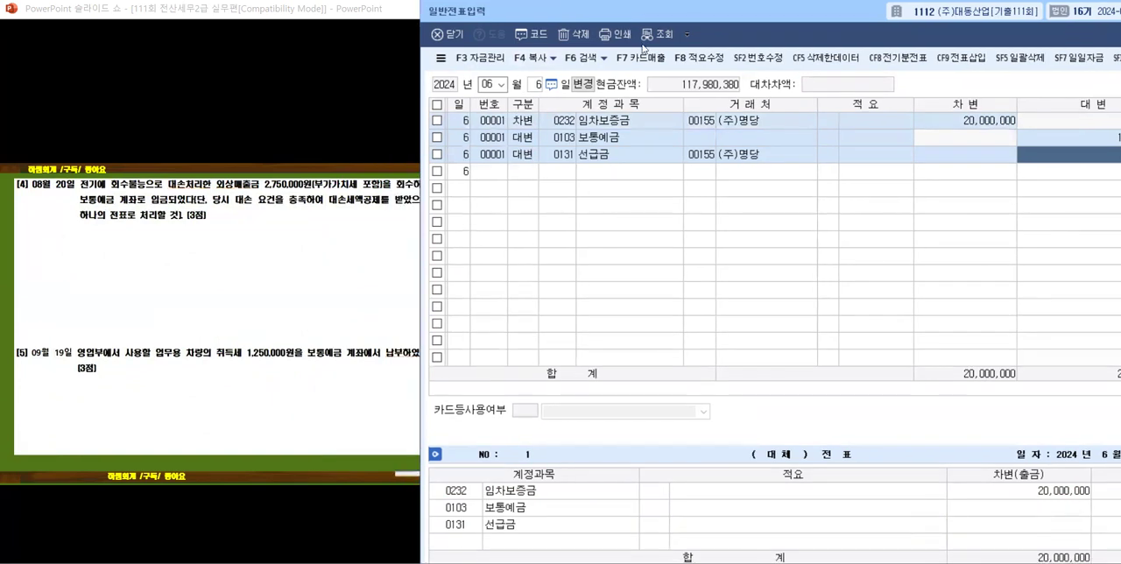
Step: Set the voucher date to month 08, day 20, and open a new entry line
{"action": "left_click", "coordinate": [501, 85]}
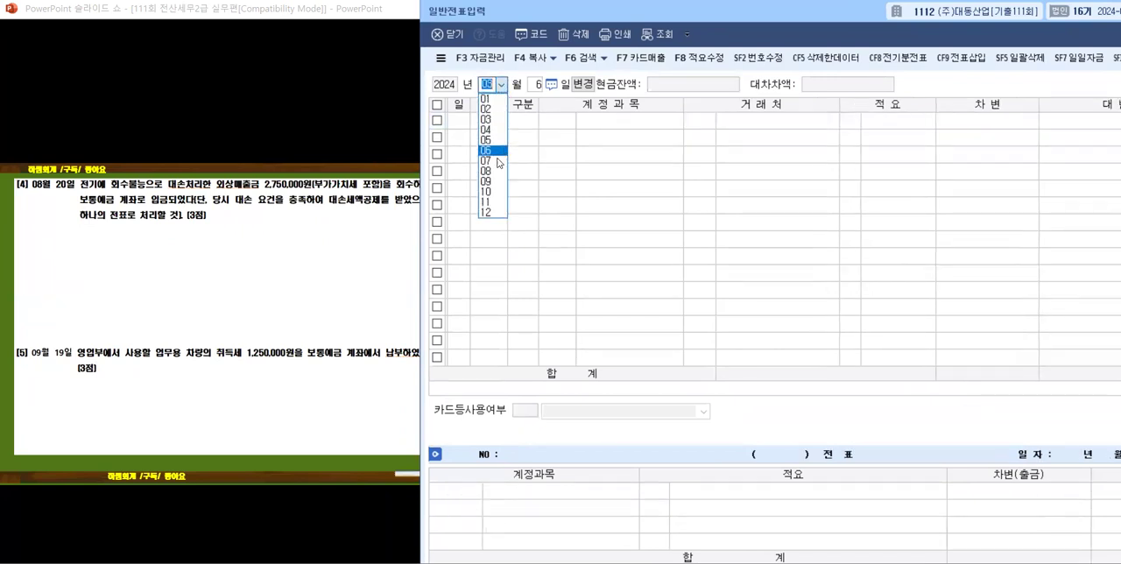
{"action": "left_click", "coordinate": [487, 170]}
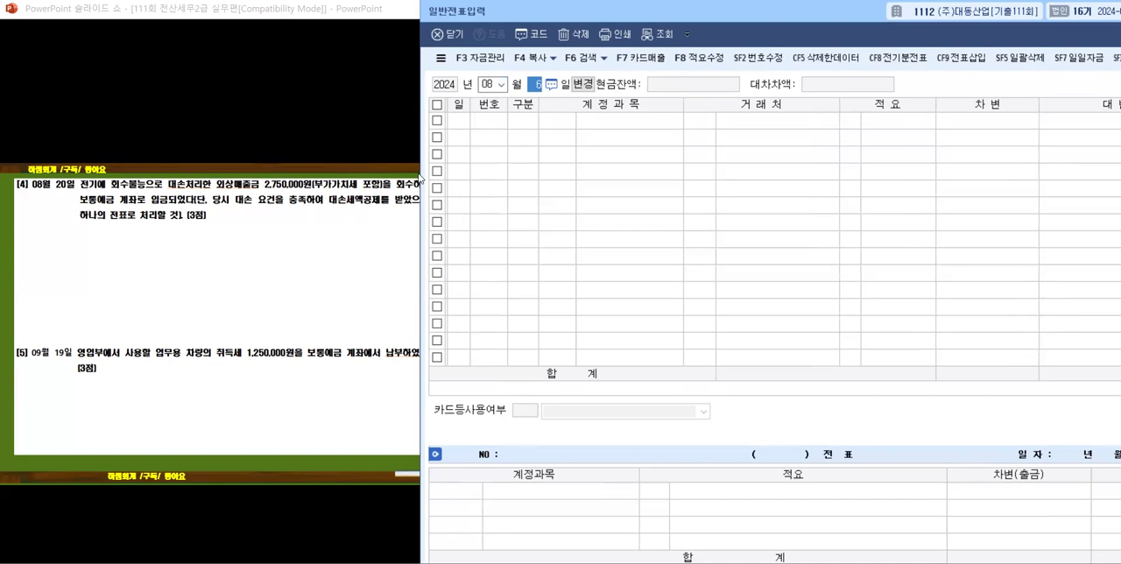
{"action": "type", "text": "20"}
{"action": "key", "text": "Return"}
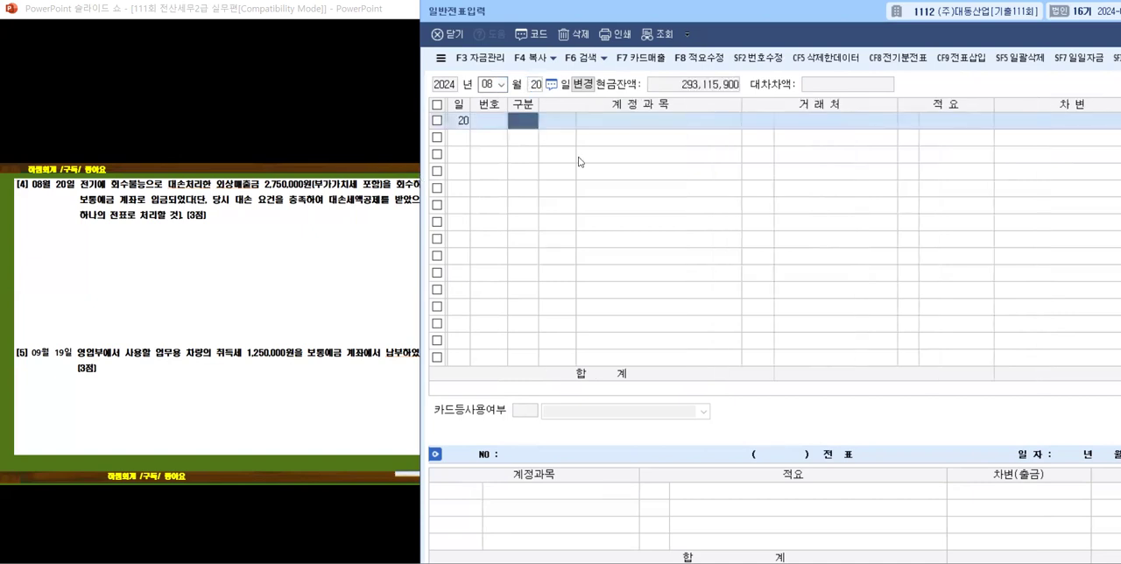
Step: Narrow the 계정과목, 거래처 and 차변 columns to bring more of the 대변 column into view
{"action": "left_click_drag", "start_coordinate": [742, 102], "coordinate": [690, 103]}
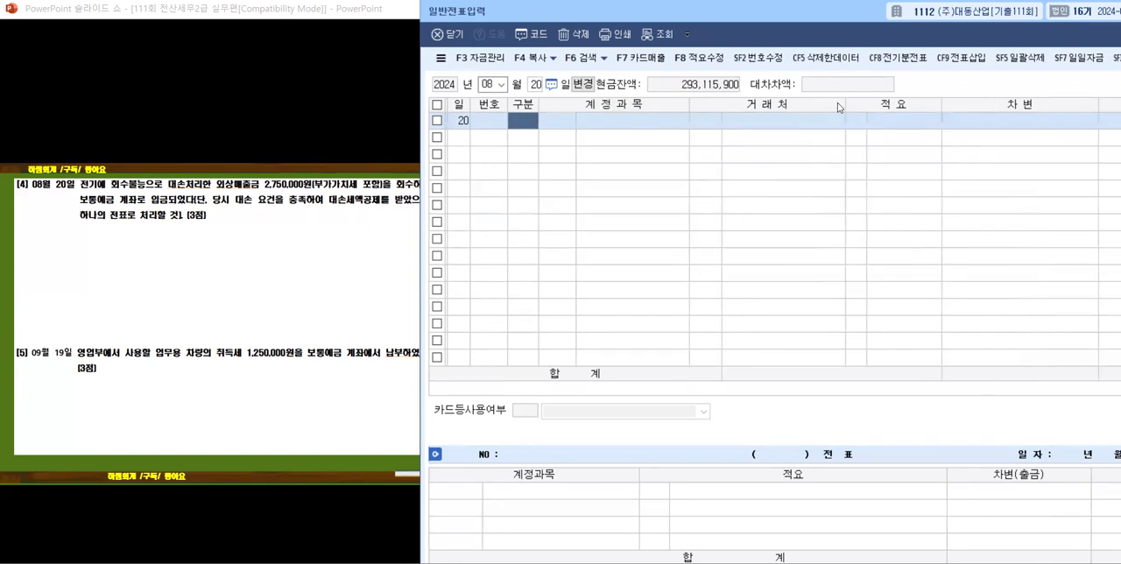
{"action": "left_click_drag", "start_coordinate": [843, 103], "coordinate": [814, 103]}
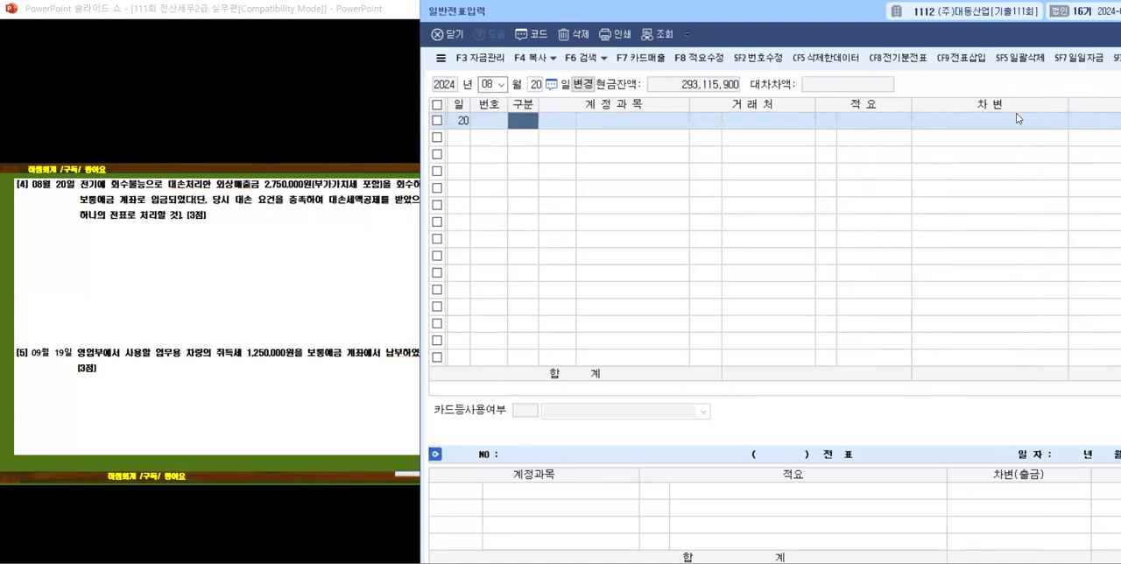
{"action": "left_click_drag", "start_coordinate": [1068, 103], "coordinate": [1025, 104]}
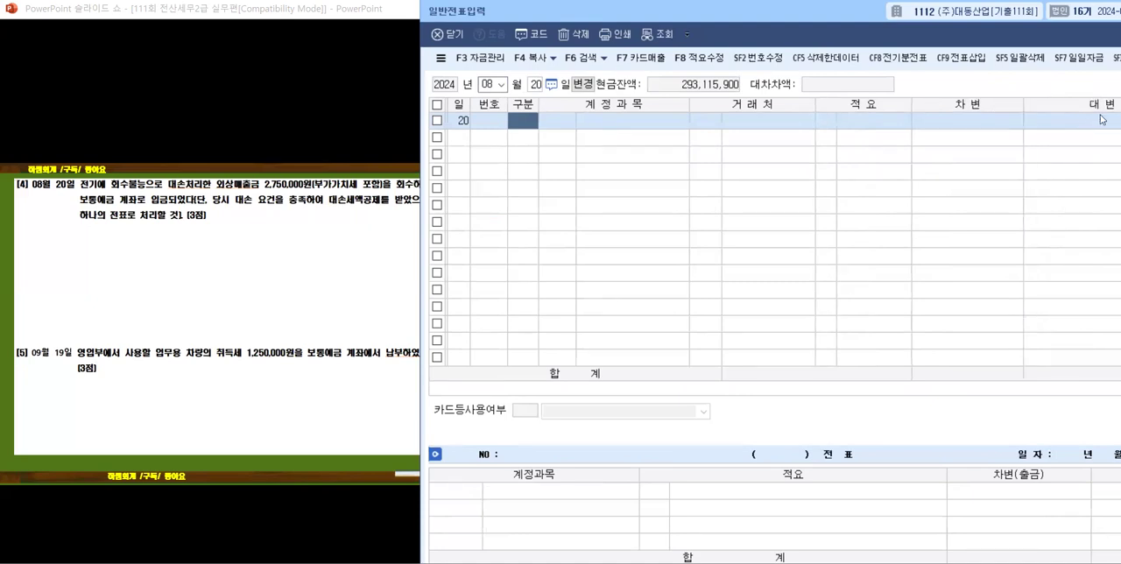
{"action": "left_click_drag", "start_coordinate": [689, 104], "coordinate": [679, 173]}
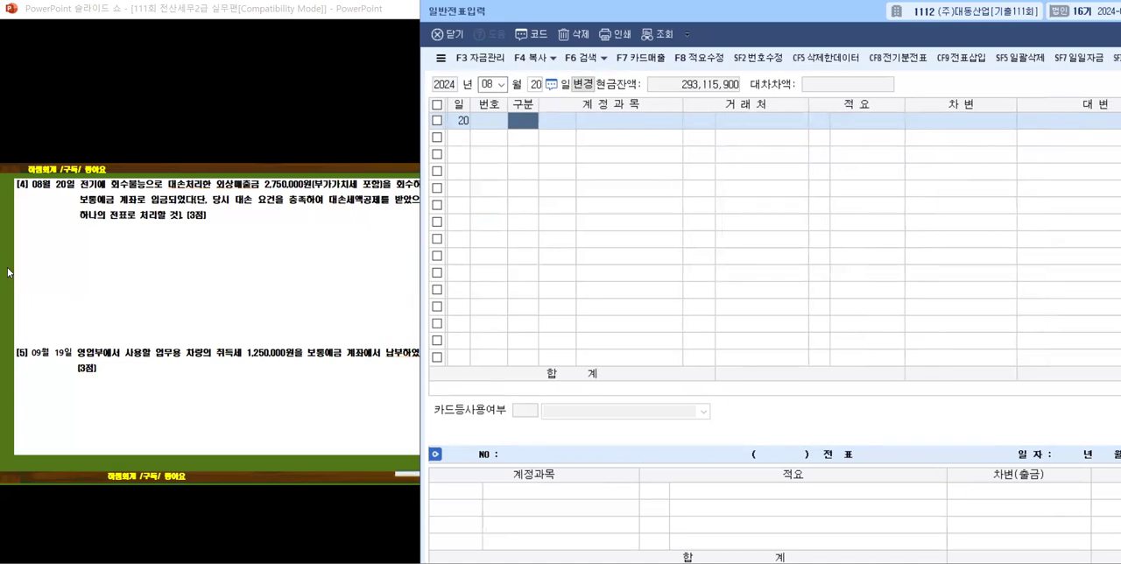
Step: Reveal problem [4]'s key phrases, the 대손세액공제 calculation and the answer entry in the PowerPoint slideshow
{"action": "left_click", "coordinate": [81, 277]}
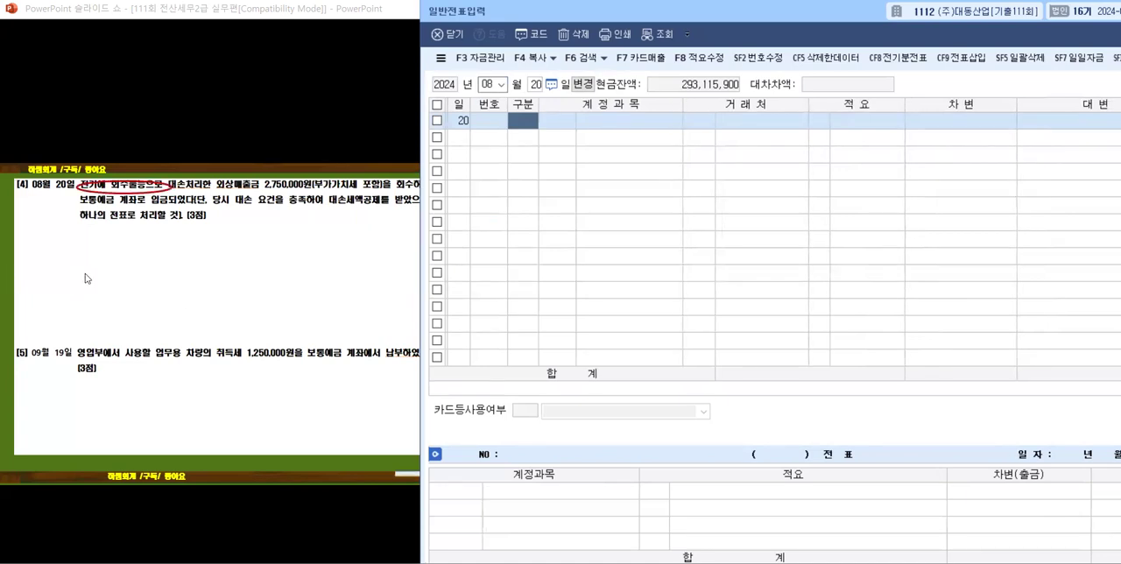
{"action": "left_click", "coordinate": [243, 211]}
{"action": "left_click", "coordinate": [238, 219]}
{"action": "left_click", "coordinate": [236, 220]}
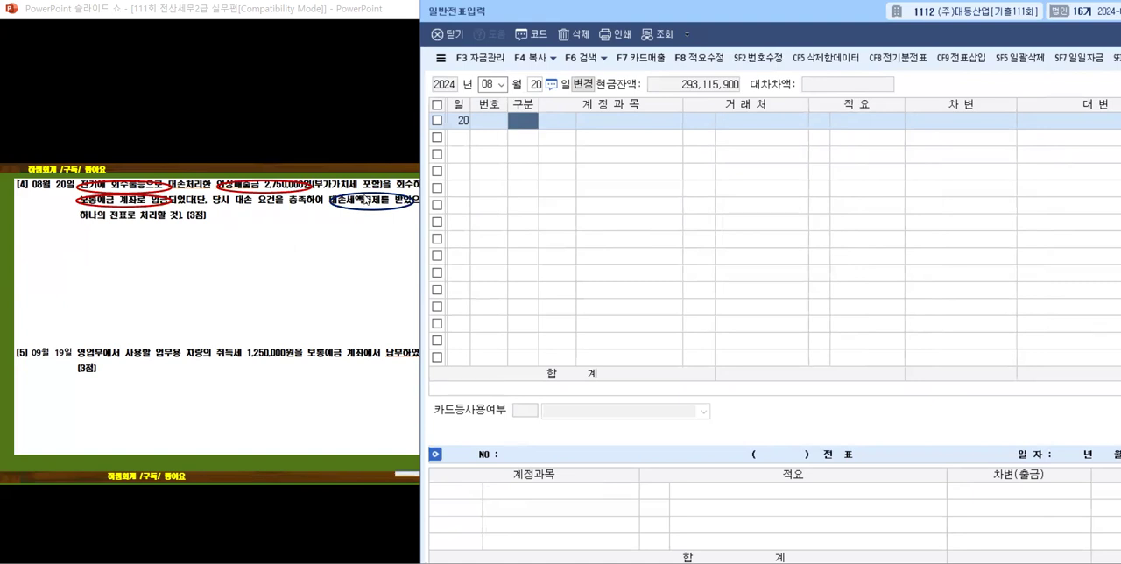
{"action": "left_click", "coordinate": [108, 265]}
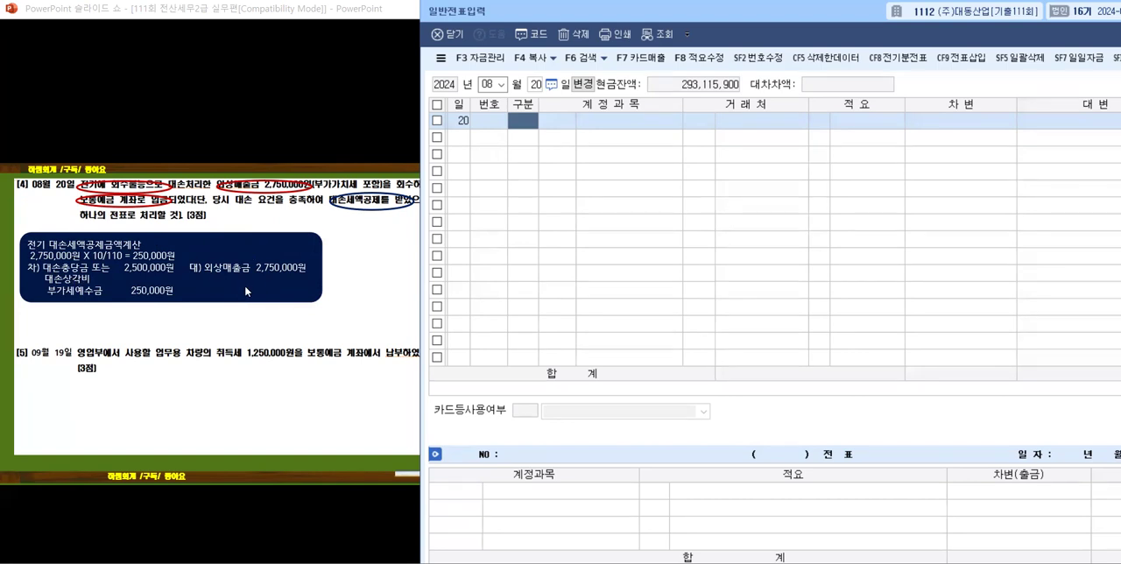
{"action": "left_click", "coordinate": [212, 294]}
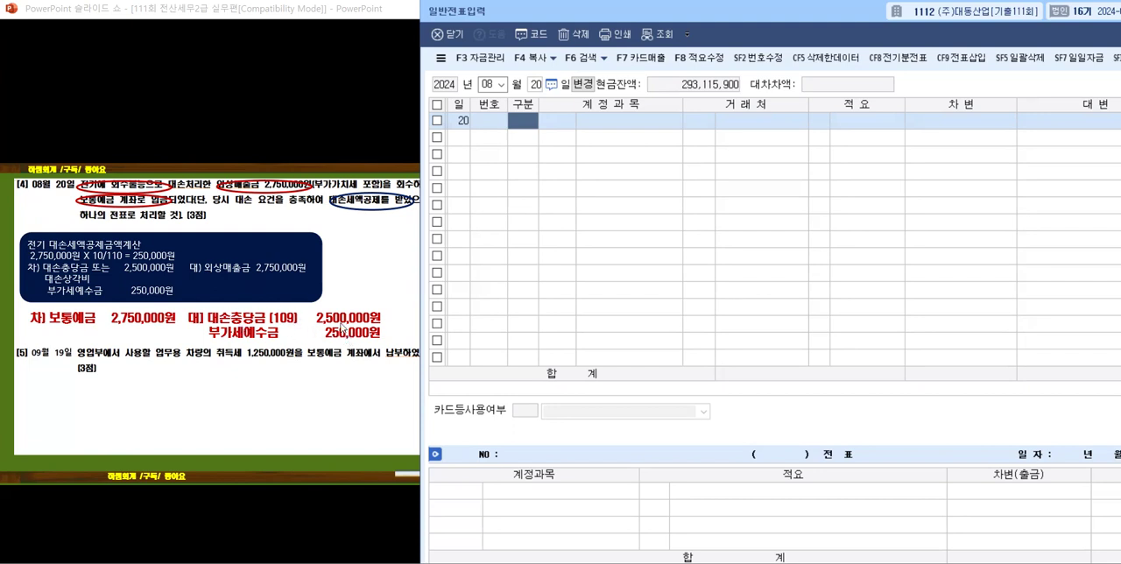
Step: Narrow the 계정과목 column slightly and enter a 차변 line with account 0103 보통예금 and amount 2,750,000, leaving 거래처 and 적요 blank
{"action": "left_click_drag", "start_coordinate": [682, 105], "coordinate": [670, 105]}
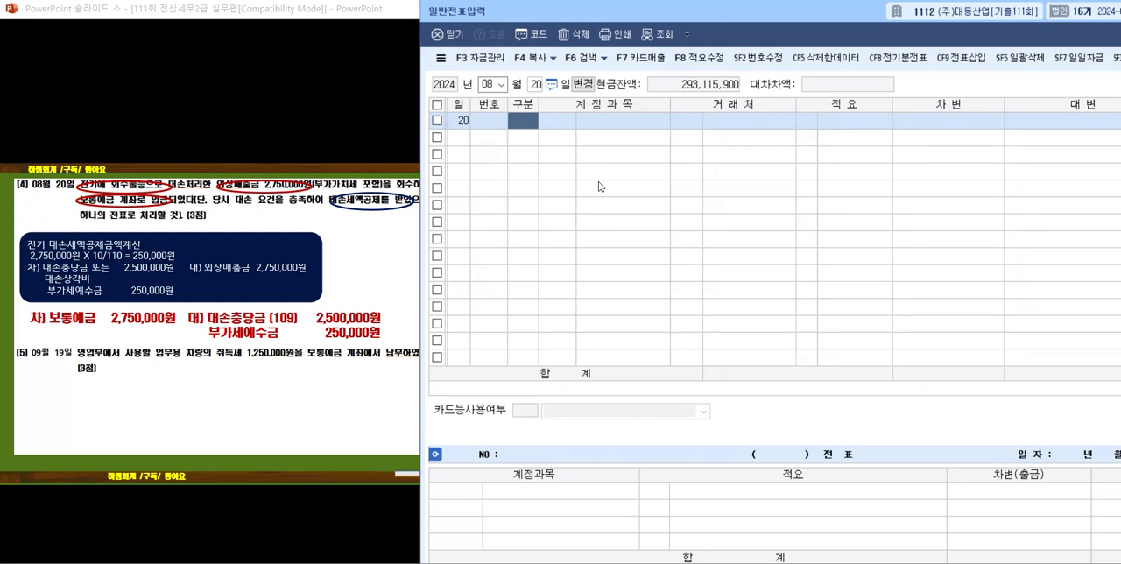
{"action": "key", "text": "3"}
{"action": "key", "text": "Return"}
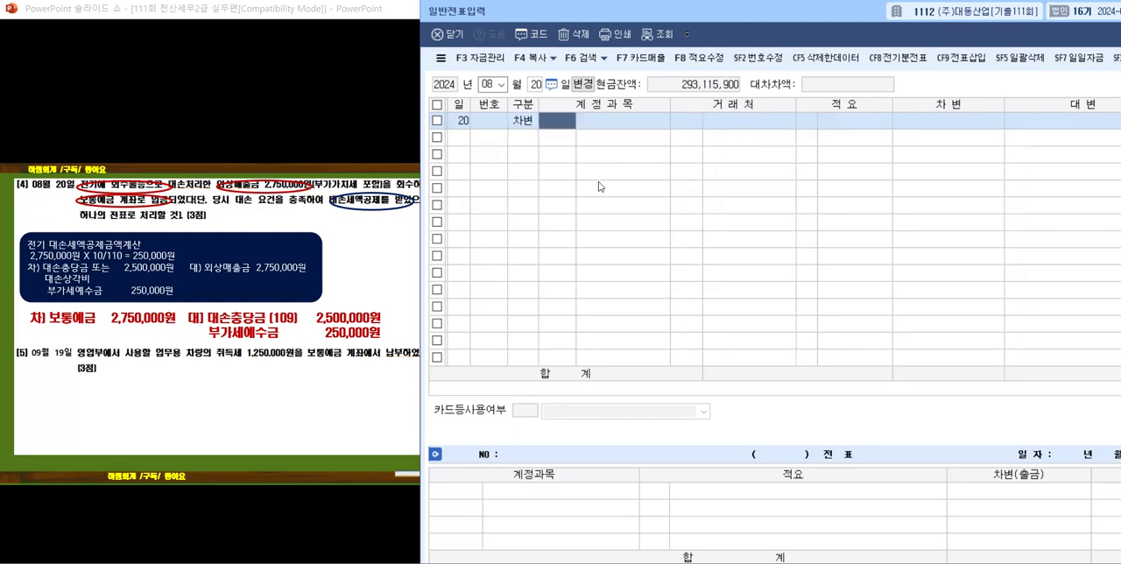
{"action": "type", "text": "103"}
{"action": "key", "text": "Return"}
{"action": "key", "text": "Return"}
{"action": "key", "text": "Return"}
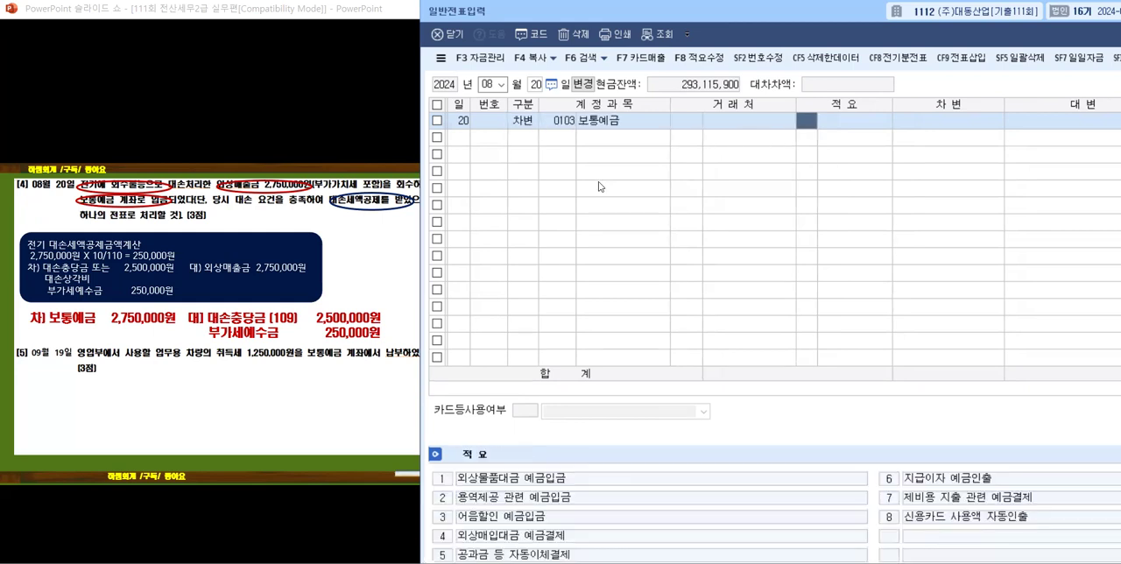
{"action": "key", "text": "Return"}
{"action": "key", "text": "Return"}
{"action": "type", "text": "2750000"}
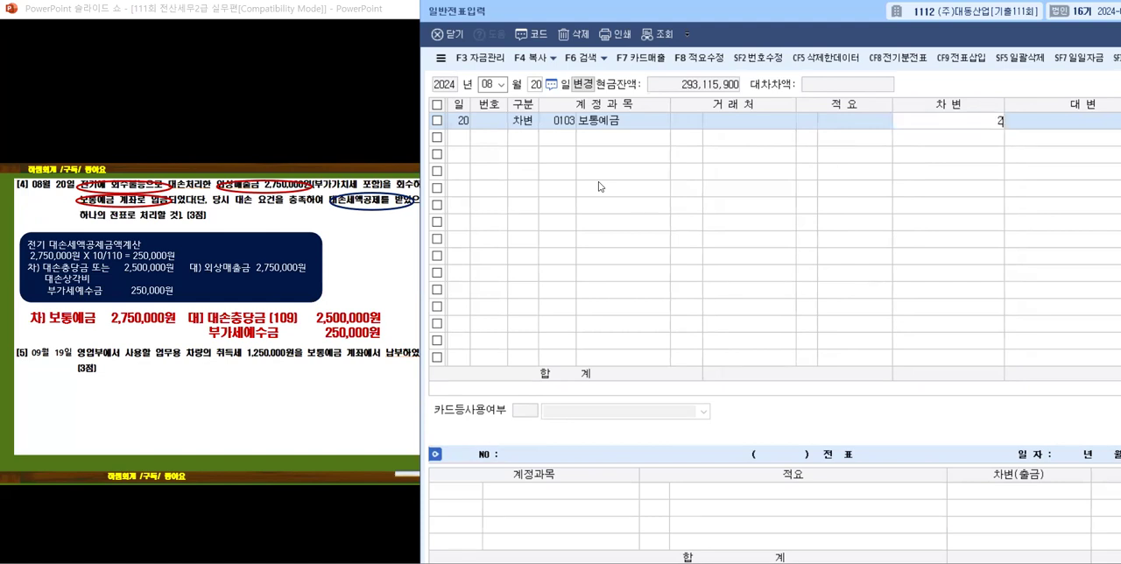
{"action": "key", "text": "Return"}
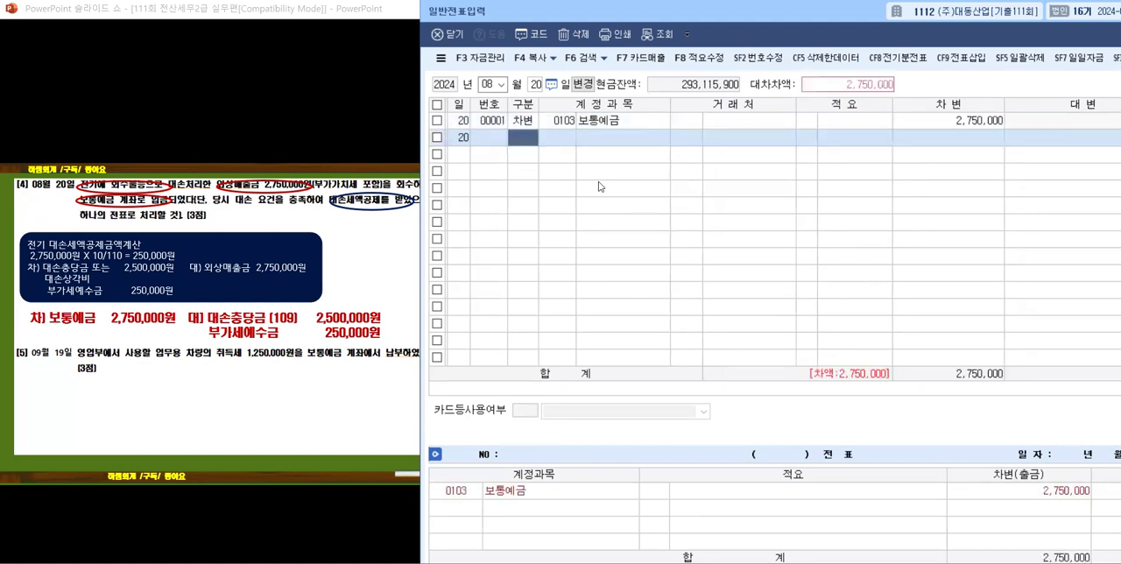
Step: Enter a 대변 line with account 0255 부가세예수금 and amount 250,000, leaving 거래처 and 적요 blank
{"action": "key", "text": "4"}
{"action": "key", "text": "Return"}
{"action": "type", "text": "부가"}
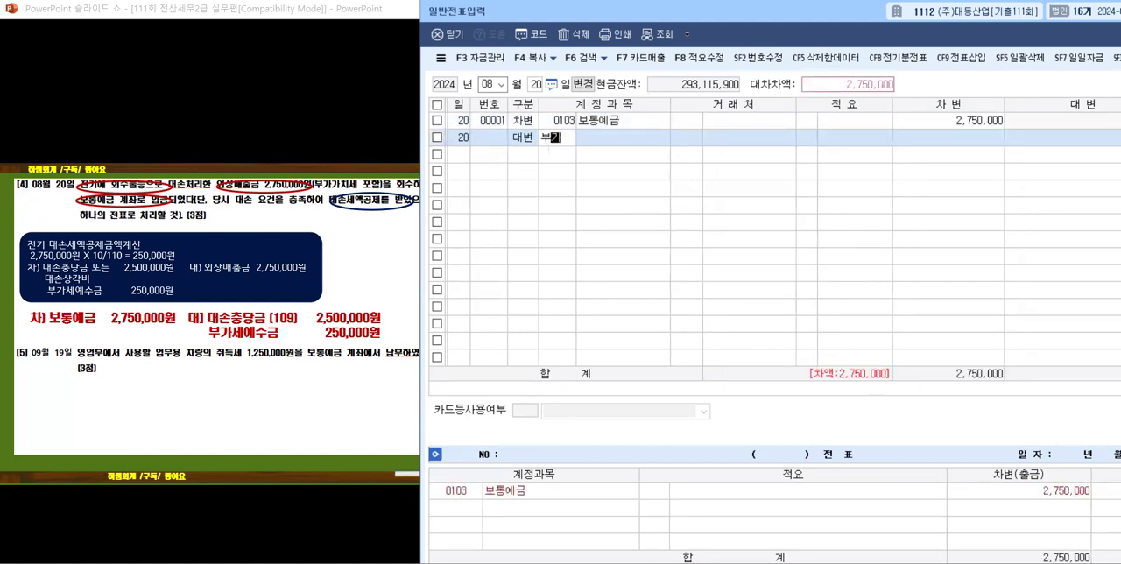
{"action": "key", "text": "Return"}
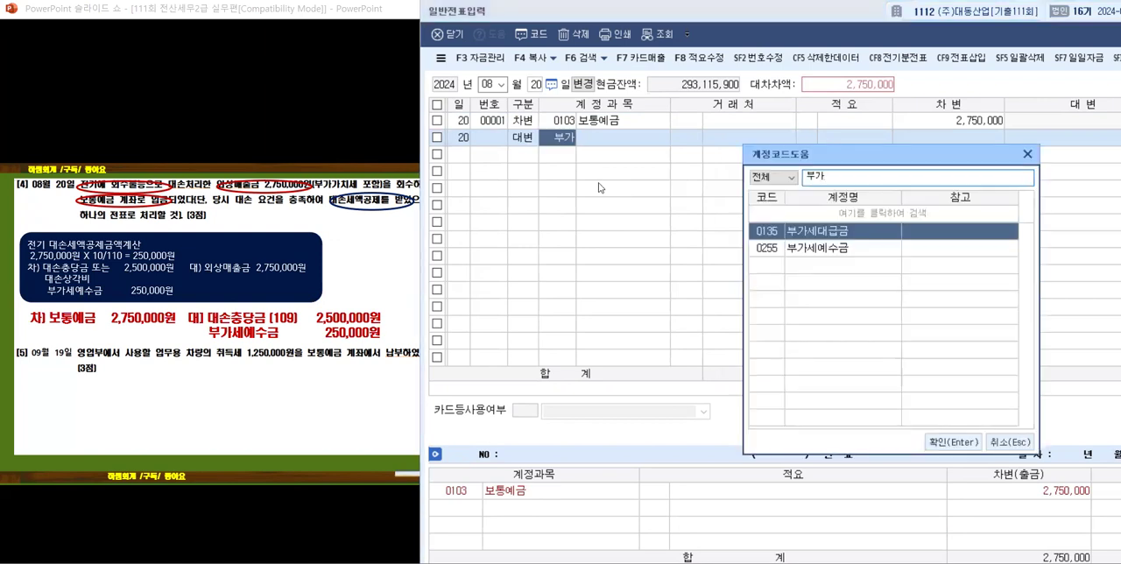
{"action": "key", "text": "Down"}
{"action": "key", "text": "Return"}
{"action": "key", "text": "Return"}
{"action": "key", "text": "Return"}
{"action": "key", "text": "Delete"}
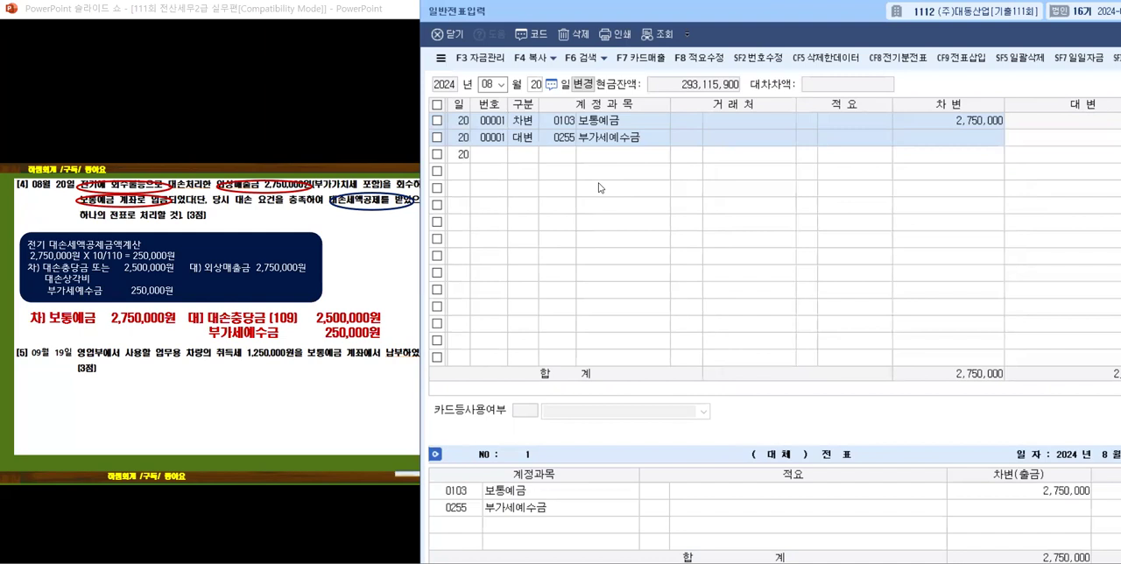
{"action": "type", "text": "250000"}
{"action": "key", "text": "Return"}
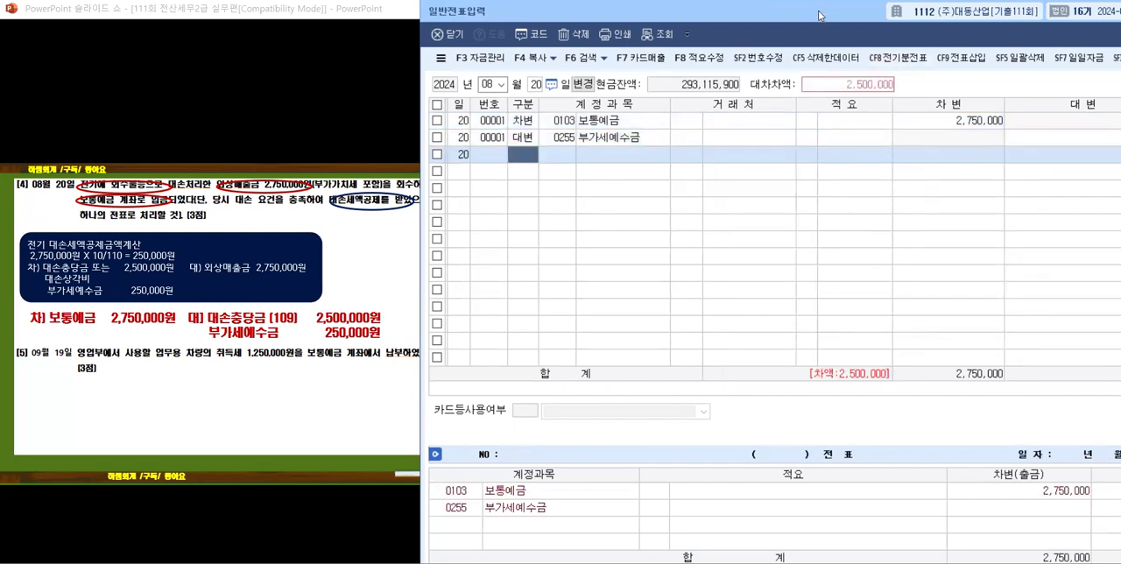
Step: Narrow the 대변 column and reposition the voucher window so both the credit amounts and the slide's answer show
{"action": "left_click_drag", "start_coordinate": [820, 14], "coordinate": [757, 15]}
{"action": "left_click_drag", "start_coordinate": [1098, 102], "coordinate": [1069, 103]}
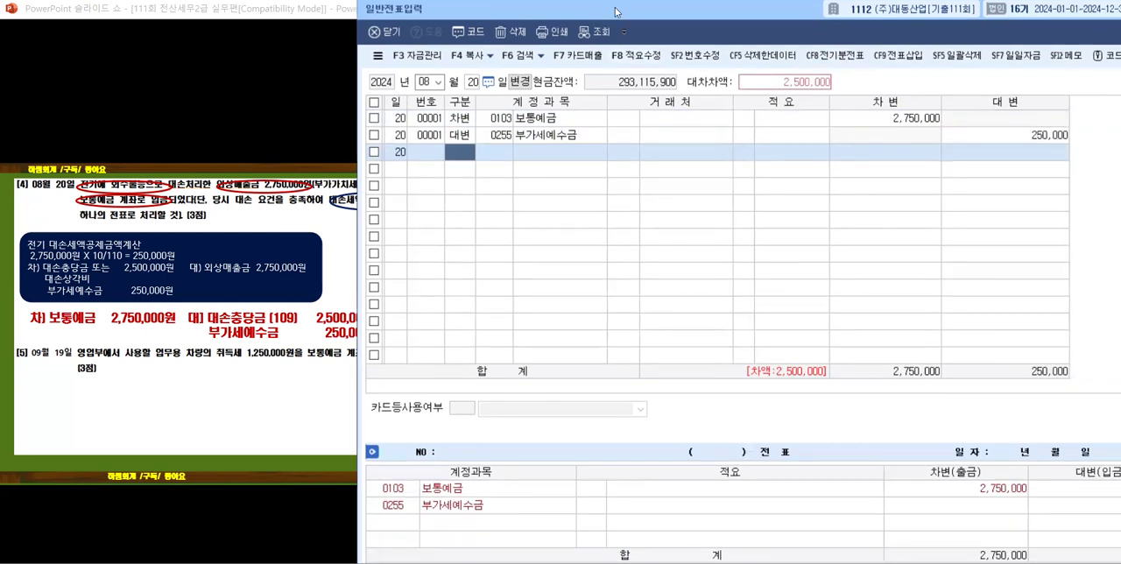
{"action": "left_click_drag", "start_coordinate": [615, 12], "coordinate": [662, 12]}
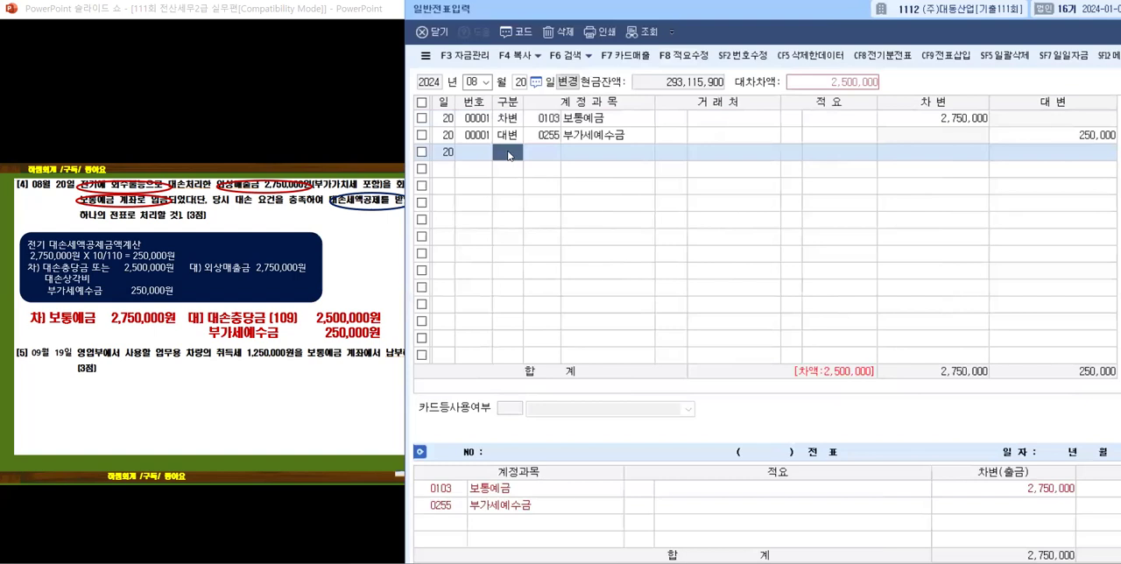
Step: Enter a 대변 line with account 0109 대손충당금 for 외상매출금 and amount 2,500,000
{"action": "type", "text": "4"}
{"action": "key", "text": "Return"}
{"action": "type", "text": "대손"}
{"action": "key", "text": "Return"}
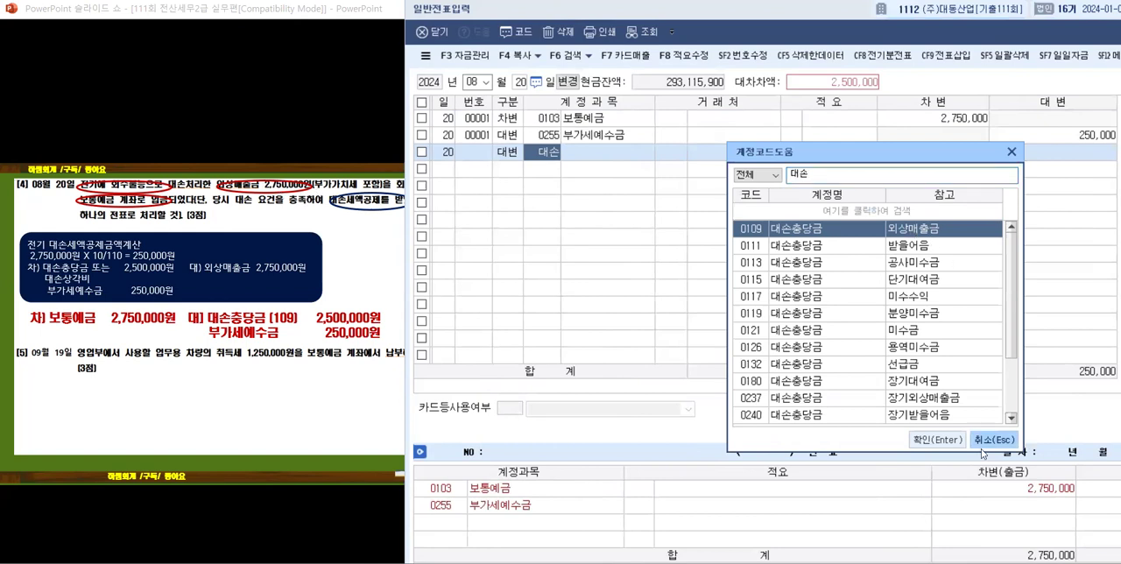
{"action": "left_click", "coordinate": [933, 440]}
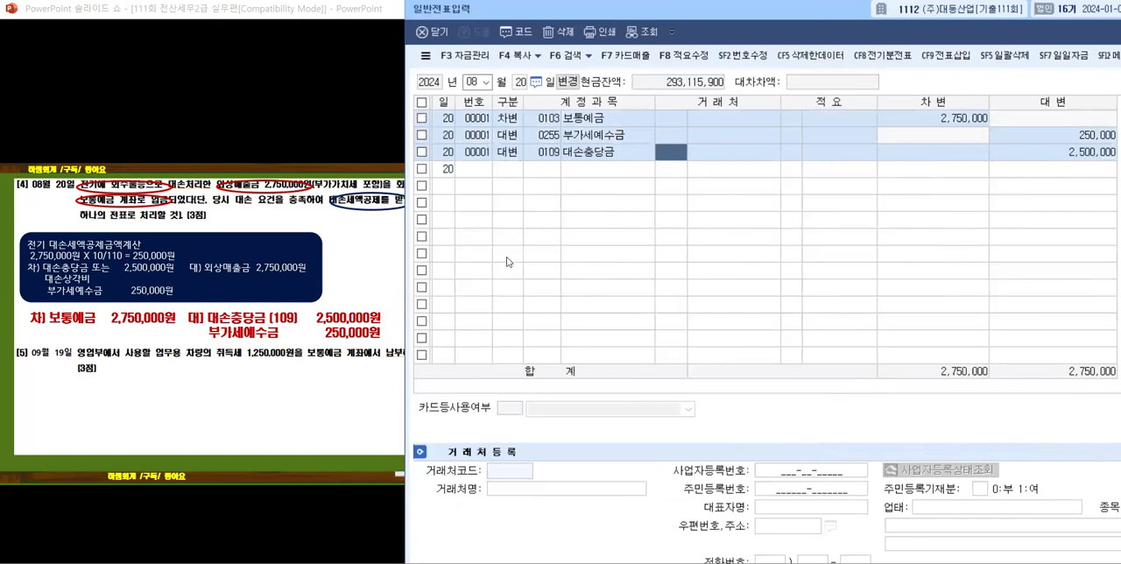
Step: Reveal problem [5]'s key phrases, the acquisition cost explanation and the answer entry in the PowerPoint slideshow
{"action": "left_click", "coordinate": [382, 353]}
{"action": "left_click", "coordinate": [173, 418]}
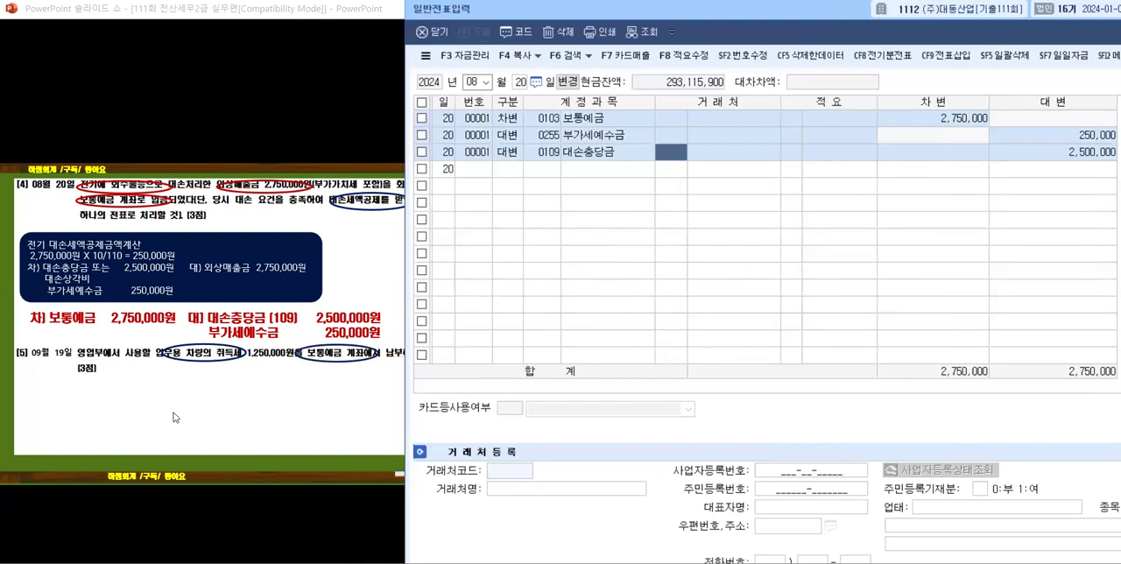
{"action": "left_click", "coordinate": [231, 396]}
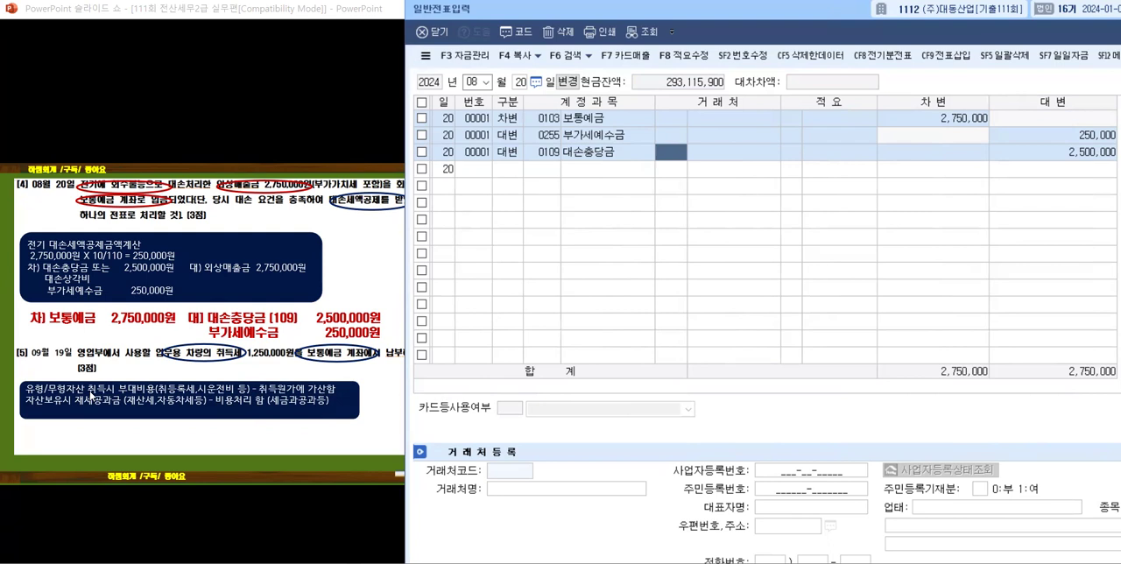
{"action": "left_click", "coordinate": [151, 446]}
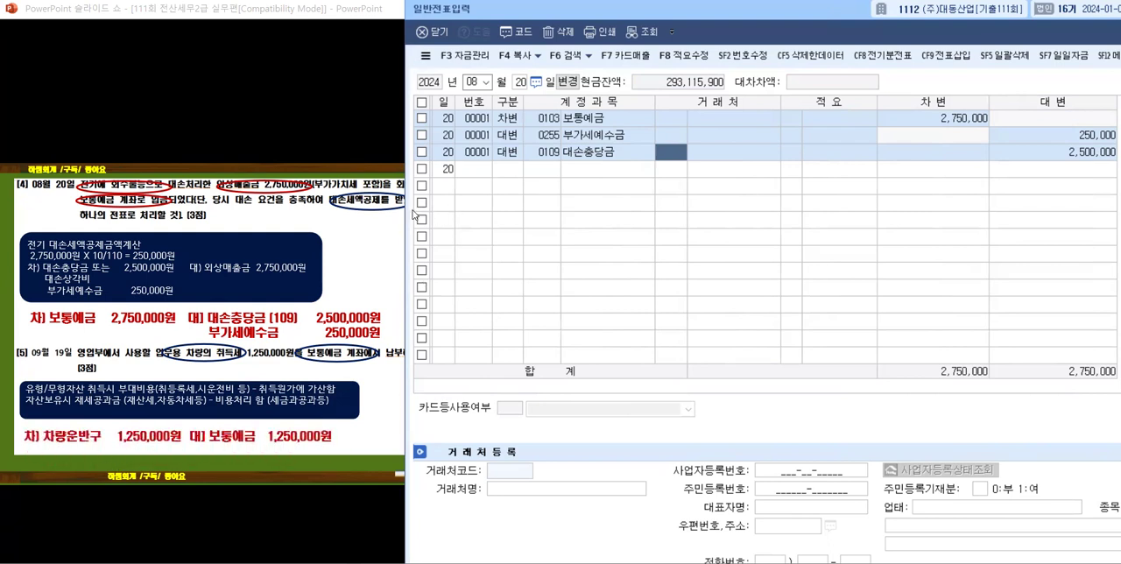
Step: Set the voucher date to month 09, day 19, and open a new entry line
{"action": "left_click", "coordinate": [487, 84]}
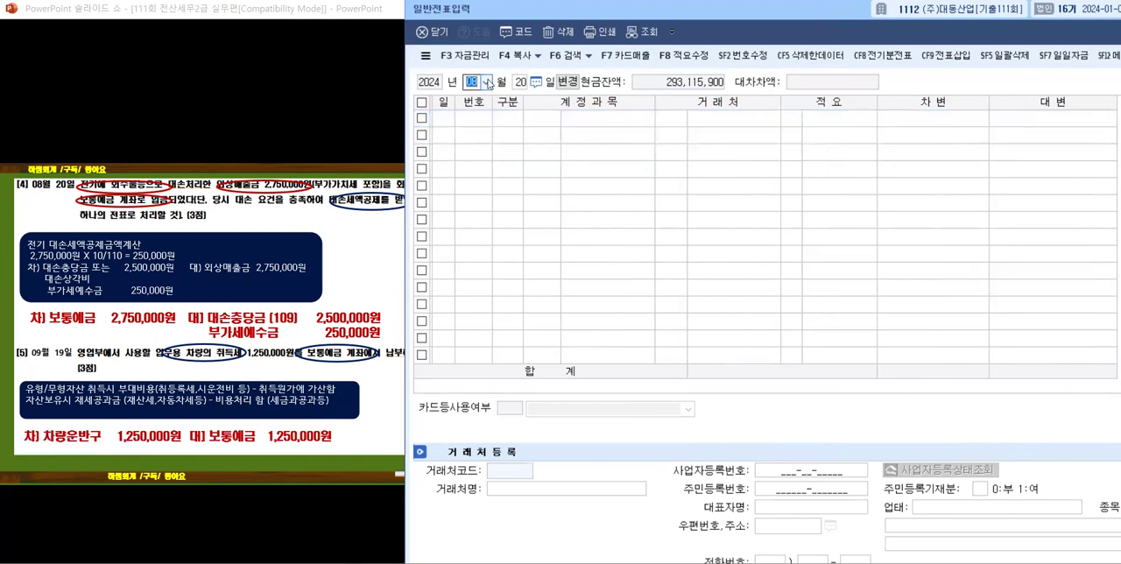
{"action": "left_click", "coordinate": [475, 179]}
{"action": "type", "text": "19"}
{"action": "key", "text": "Return"}
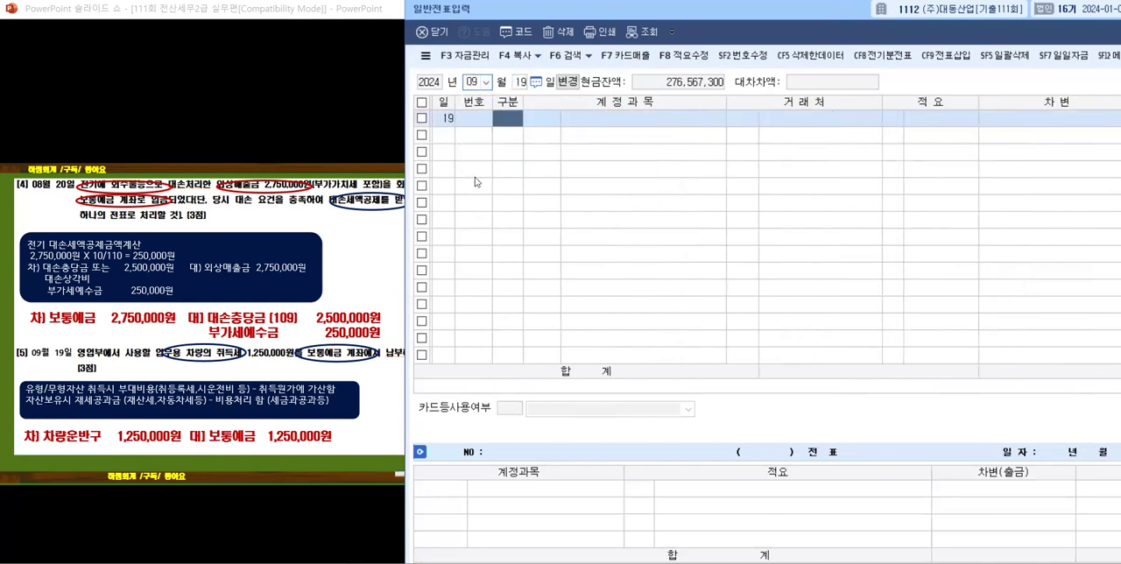
Step: Narrow the 계정과목 and 차변 columns and enter a 차변 line with account 0208 차량운반구 and amount 1,250,000
{"action": "left_click_drag", "start_coordinate": [726, 101], "coordinate": [650, 102]}
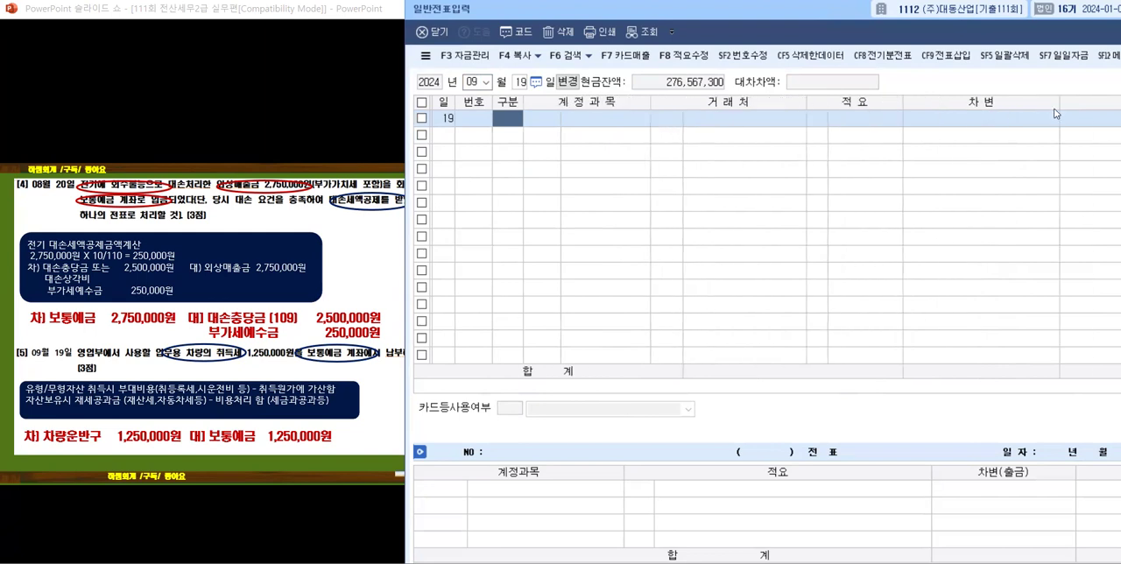
{"action": "left_click_drag", "start_coordinate": [1058, 103], "coordinate": [1023, 103]}
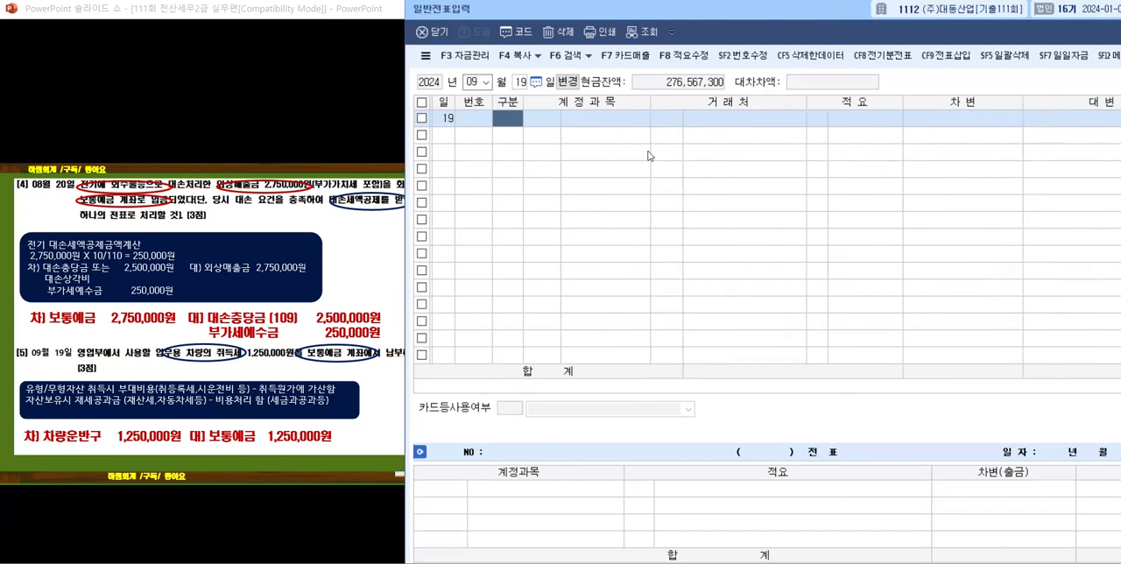
{"action": "type", "text": "3"}
{"action": "key", "text": "Return"}
{"action": "type", "text": "208"}
{"action": "key", "text": "Return"}
{"action": "key", "text": "Return"}
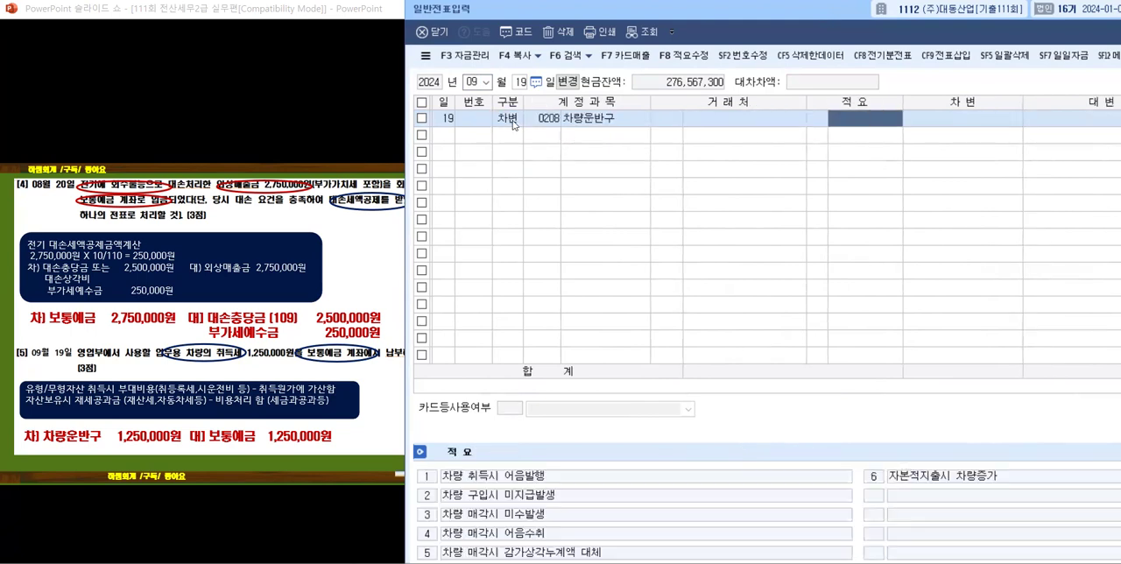
{"action": "key", "text": "Return"}
{"action": "type", "text": "1250000"}
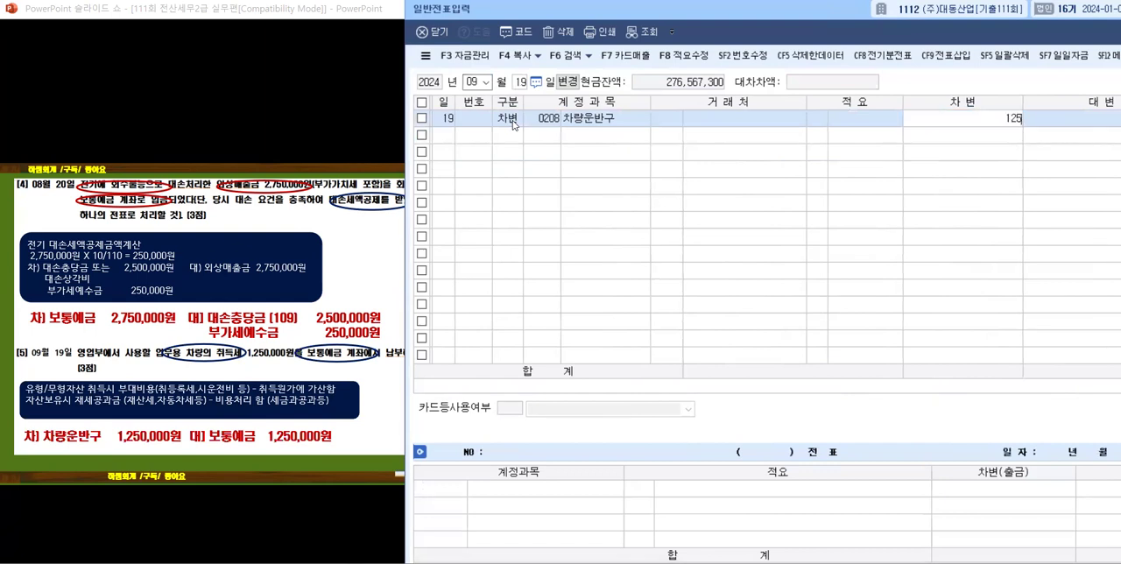
{"action": "key", "text": "Return"}
Step: Enter the offsetting 대변 line with account 0103 보통예금 for 1,250,000
{"action": "type", "text": "4"}
{"action": "key", "text": "Return"}
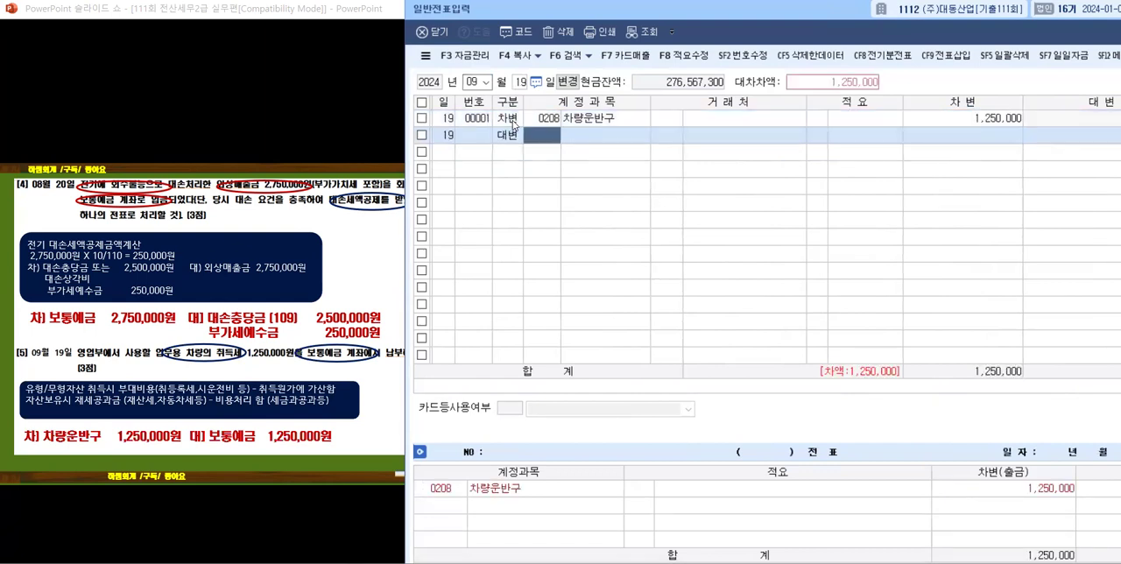
{"action": "type", "text": "103"}
{"action": "key", "text": "Return"}
{"action": "key", "text": "Return"}
{"action": "key", "text": "Return"}
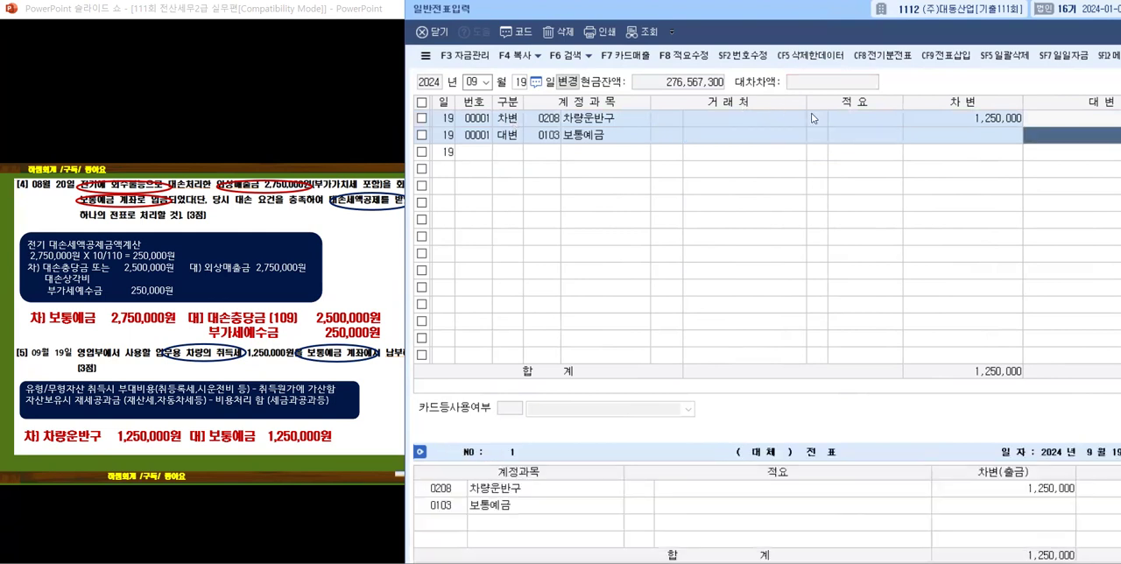
Step: Narrow the 거래처 and 대변 columns and reposition the voucher window so the full 대변 amounts show
{"action": "left_click_drag", "start_coordinate": [806, 102], "coordinate": [782, 102]}
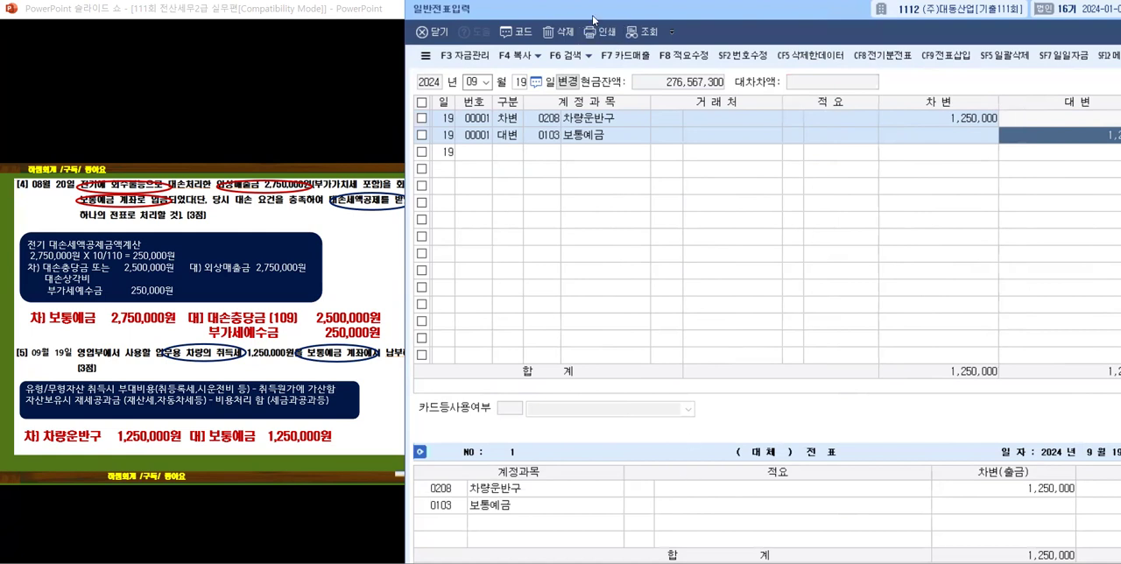
{"action": "left_click_drag", "start_coordinate": [585, 13], "coordinate": [479, 21]}
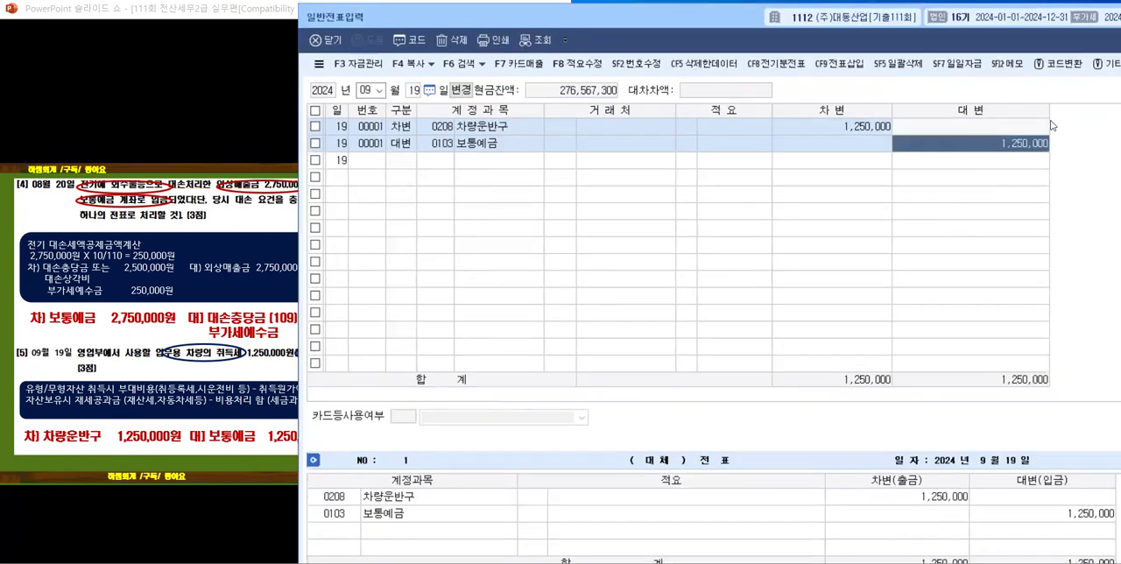
{"action": "left_click_drag", "start_coordinate": [1049, 116], "coordinate": [1032, 117]}
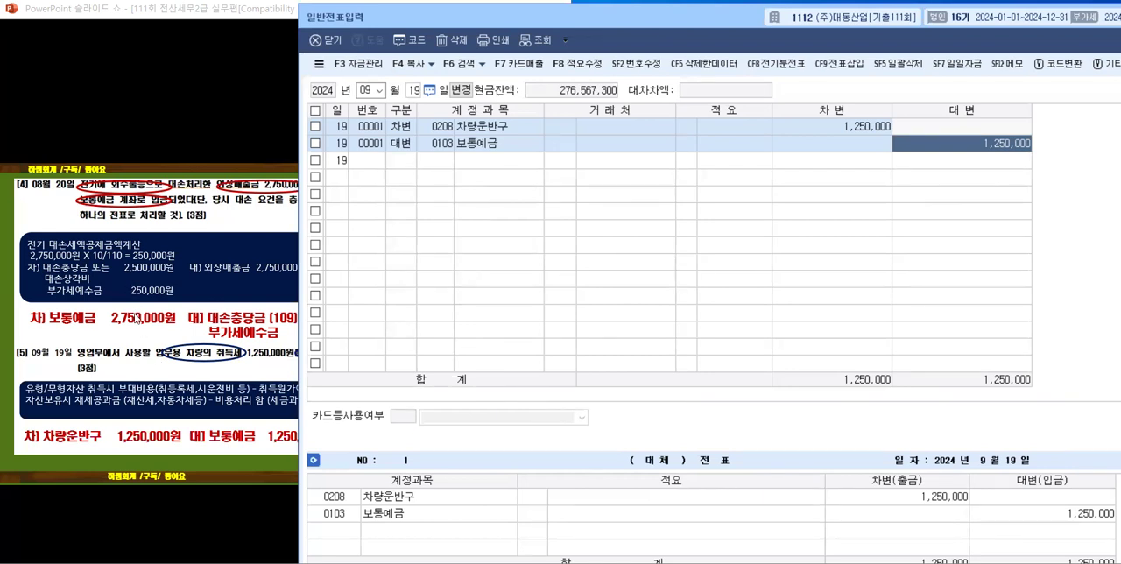
Step: Advance the PowerPoint slideshow to 문제2 and open 매입매출전표입력 from the KcLep main window
{"action": "left_click", "coordinate": [136, 319]}
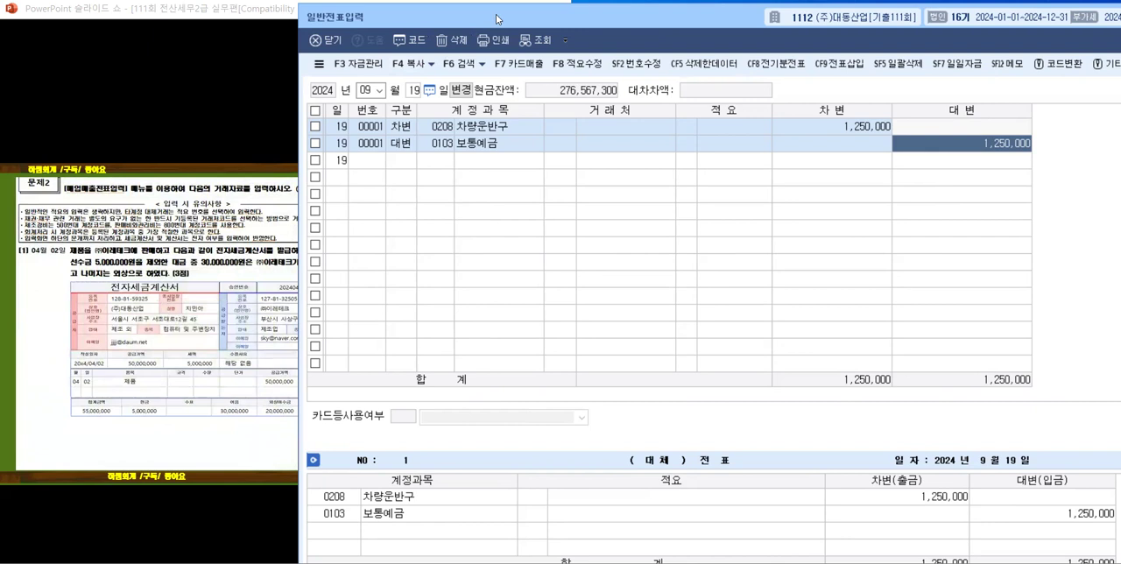
{"action": "left_click_drag", "start_coordinate": [497, 19], "coordinate": [607, 0]}
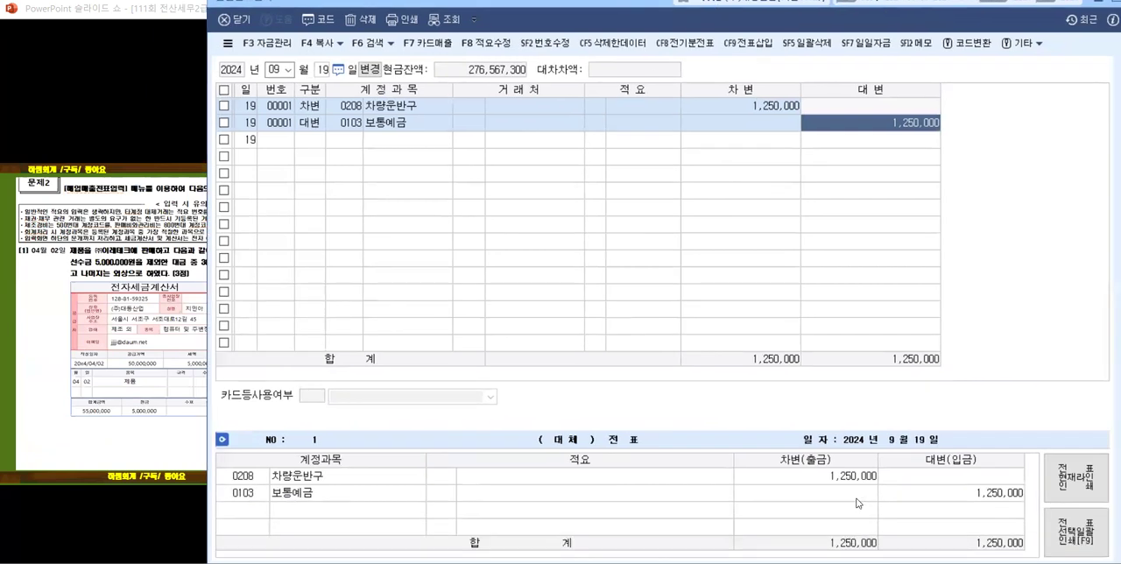
{"action": "left_click", "coordinate": [453, 562]}
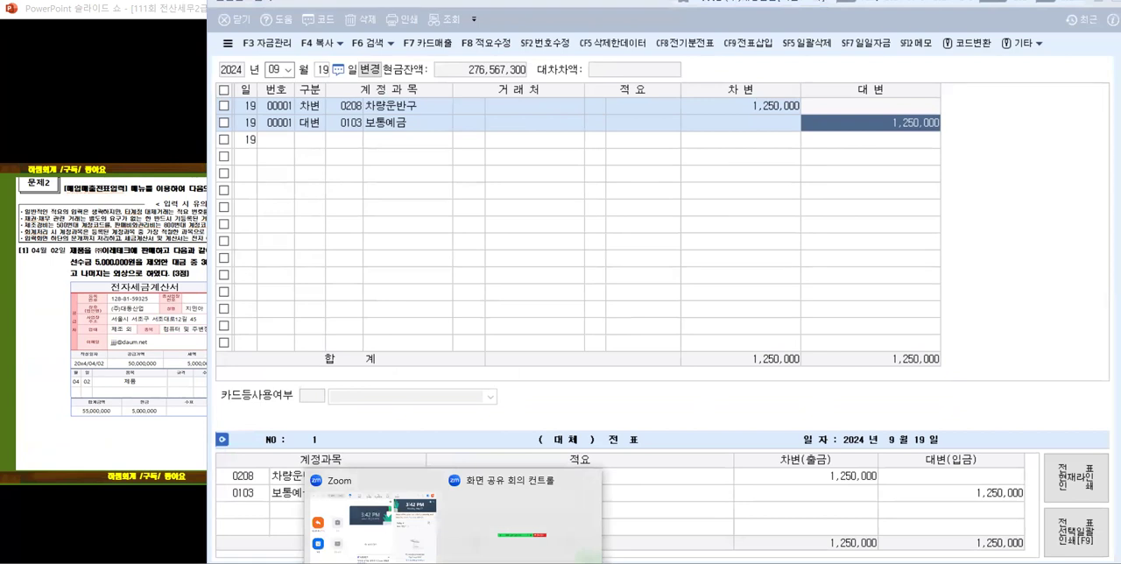
{"action": "left_click", "coordinate": [491, 561]}
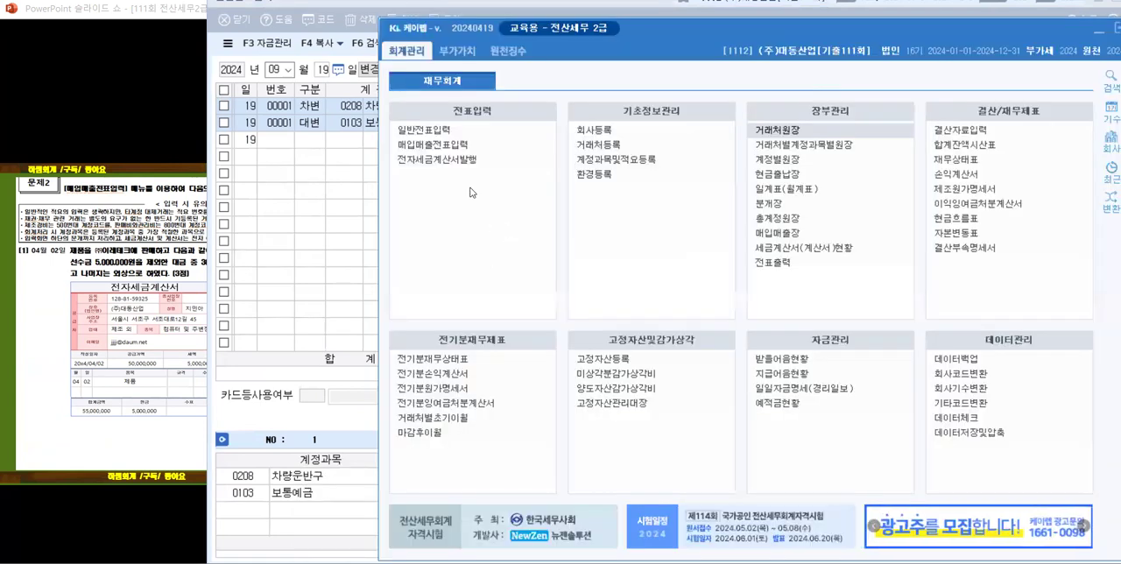
{"action": "left_click", "coordinate": [446, 145]}
Step: Bring the whole 일반전표입력 window into view and close it
{"action": "left_click", "coordinate": [1060, 17]}
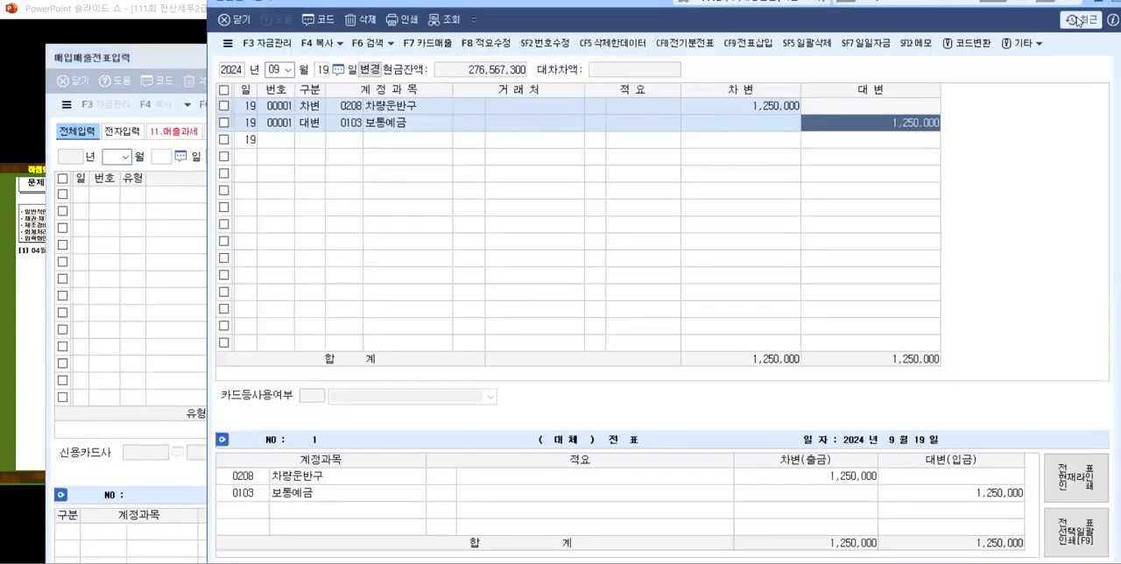
{"action": "left_click_drag", "start_coordinate": [715, 3], "coordinate": [526, 78]}
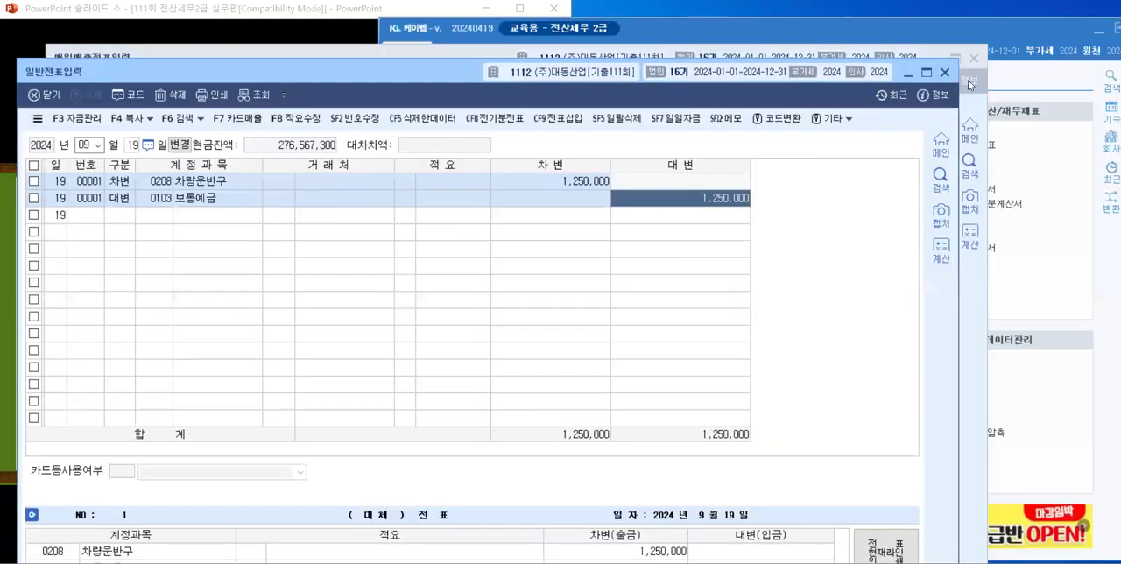
{"action": "left_click", "coordinate": [946, 73]}
Step: Minimize the KcLep main window and place the 매입매출전표입력 window beside the 문제2 slide
{"action": "left_click_drag", "start_coordinate": [382, 63], "coordinate": [715, 25]}
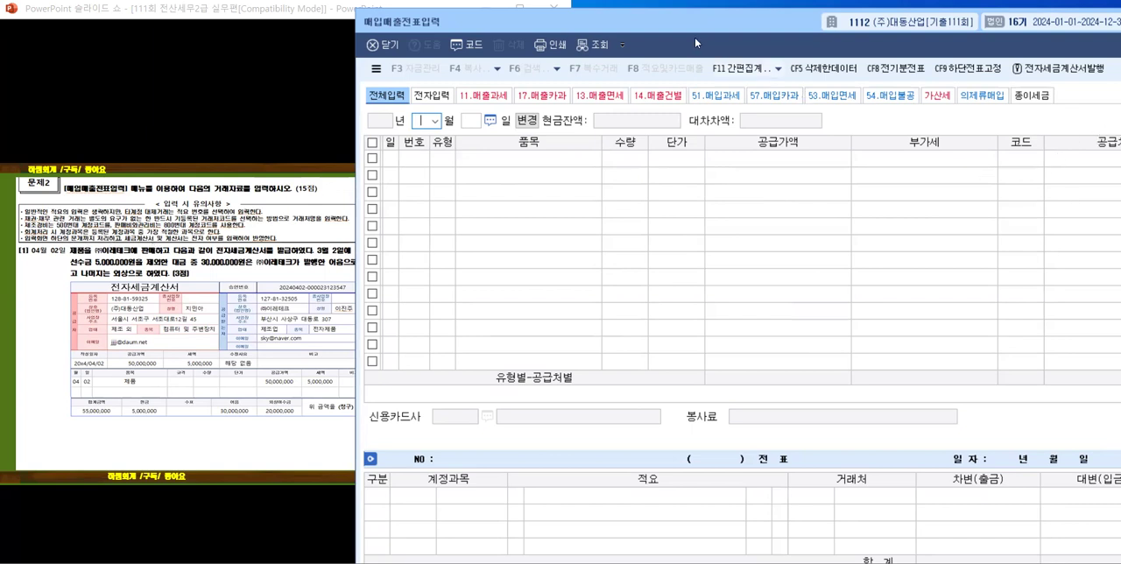
{"action": "left_click_drag", "start_coordinate": [673, 28], "coordinate": [440, 35]}
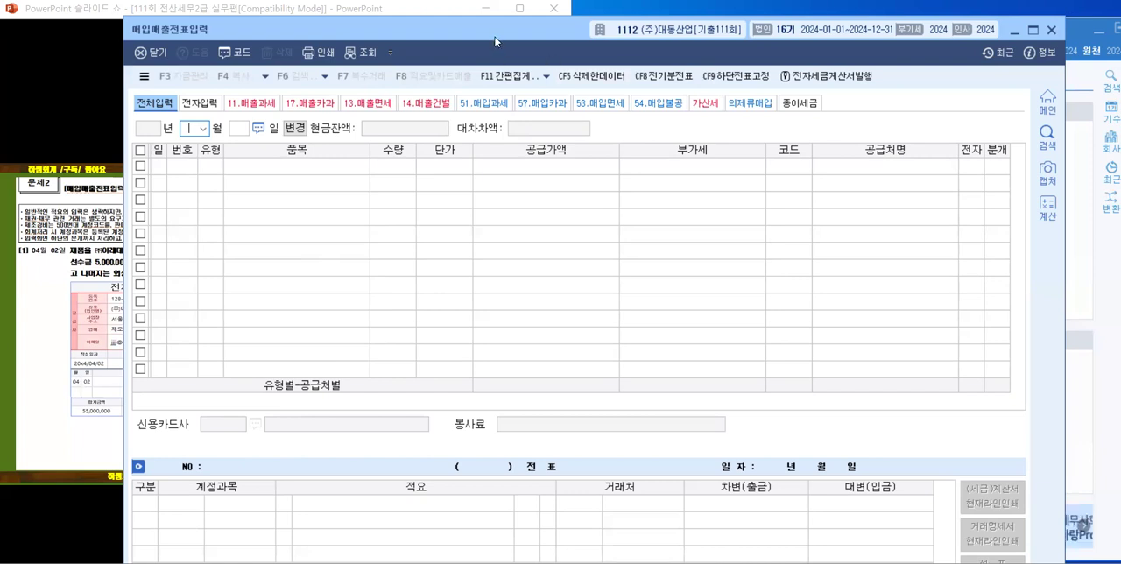
{"action": "left_click_drag", "start_coordinate": [495, 41], "coordinate": [689, 93]}
{"action": "left_click", "coordinate": [1098, 33]}
{"action": "left_click_drag", "start_coordinate": [625, 80], "coordinate": [658, 20]}
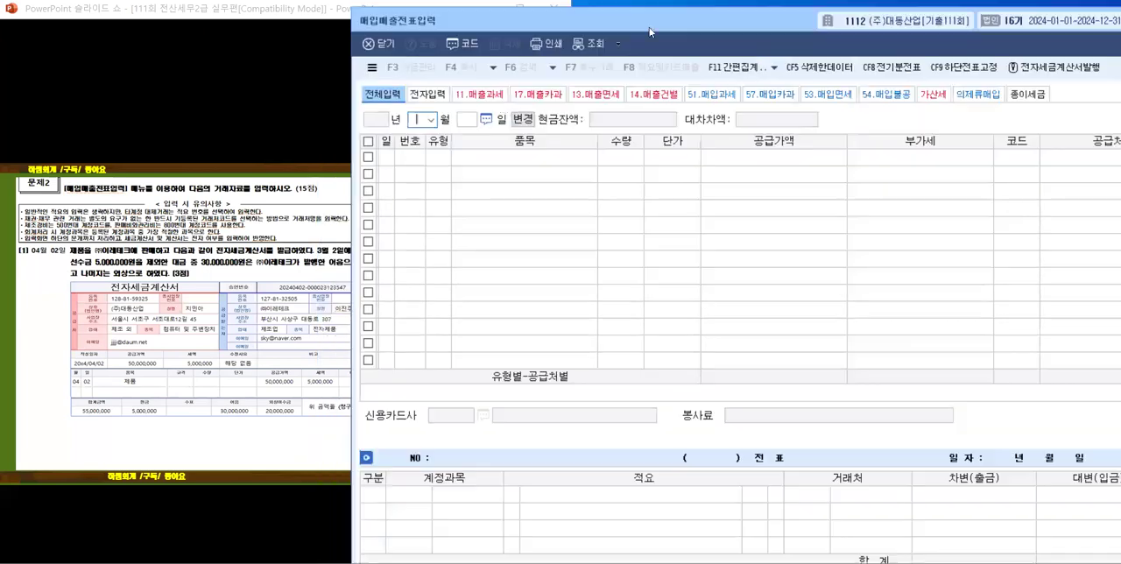
Step: Set the 매입매출전표입력 date to month 04, day 2, and open a new entry line
{"action": "left_click", "coordinate": [430, 120]}
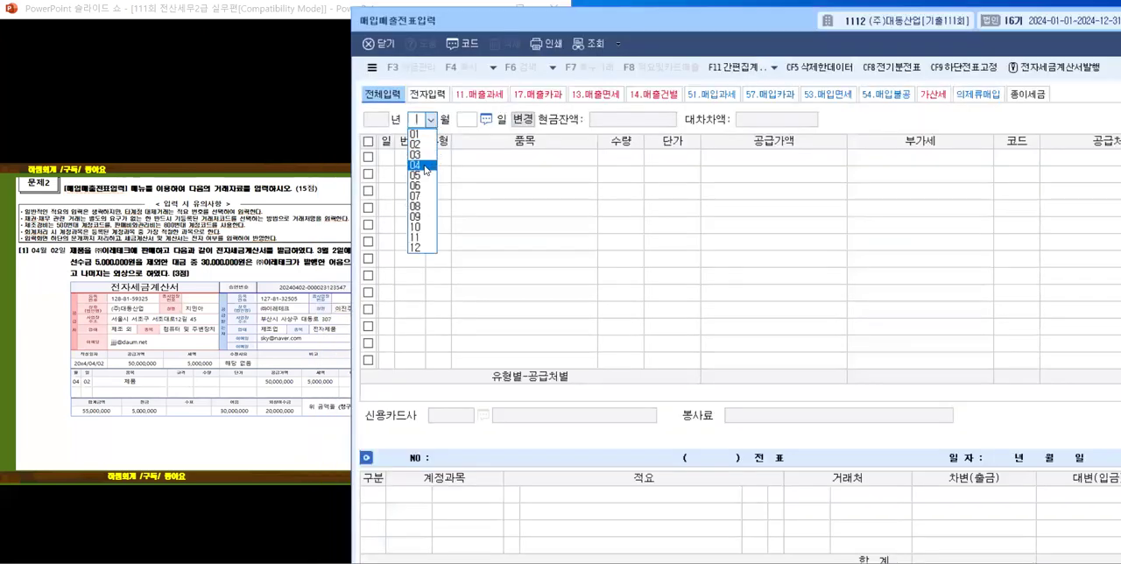
{"action": "left_click", "coordinate": [420, 165]}
{"action": "key", "text": "Return"}
{"action": "type", "text": "2"}
{"action": "key", "text": "Return"}
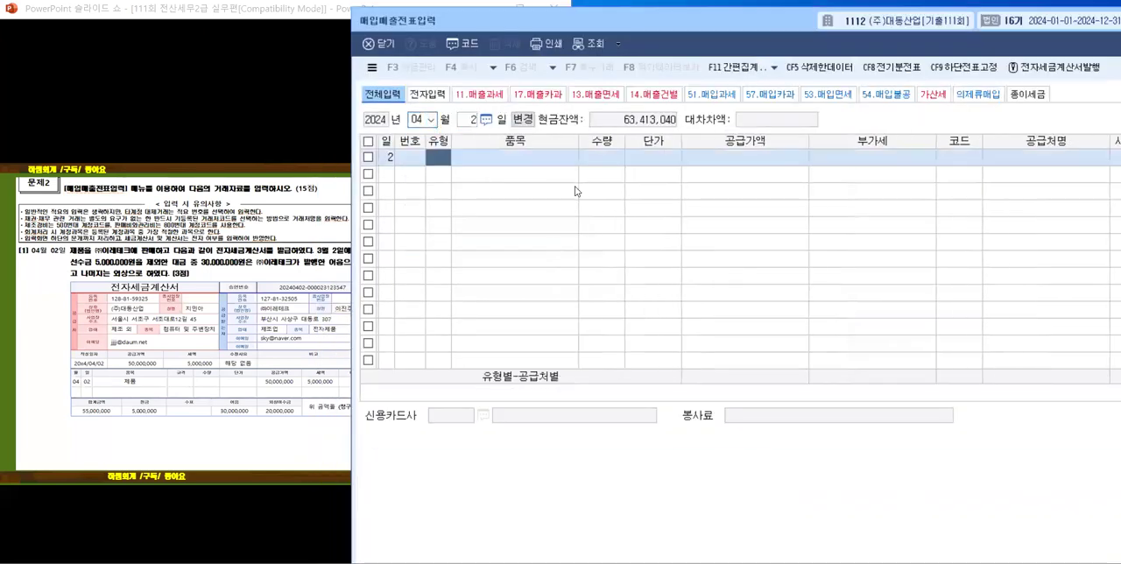
Step: Narrow the 품목, 공급가액, 부가세 and 공급처명 columns so the grid fits up to the 분개 column
{"action": "left_click_drag", "start_coordinate": [578, 143], "coordinate": [524, 142]}
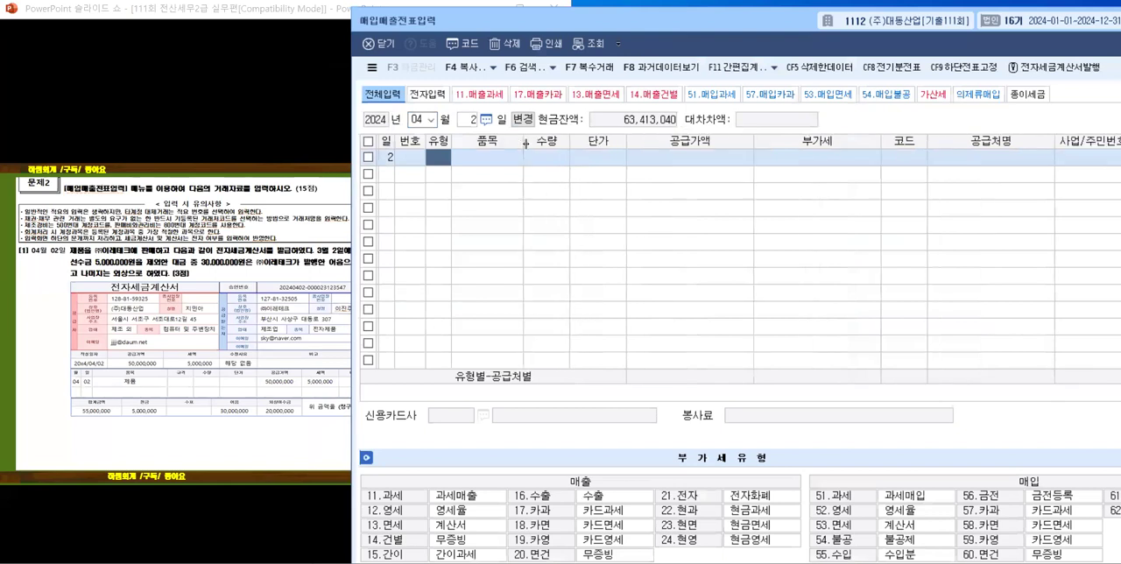
{"action": "left_click_drag", "start_coordinate": [753, 143], "coordinate": [722, 142]}
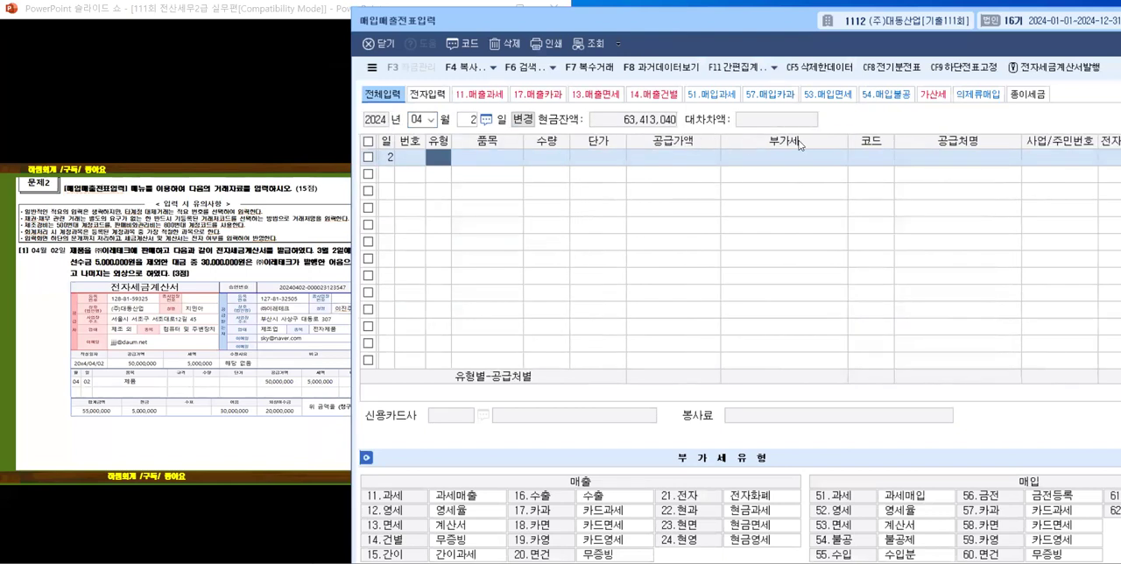
{"action": "left_click_drag", "start_coordinate": [848, 140], "coordinate": [822, 140]}
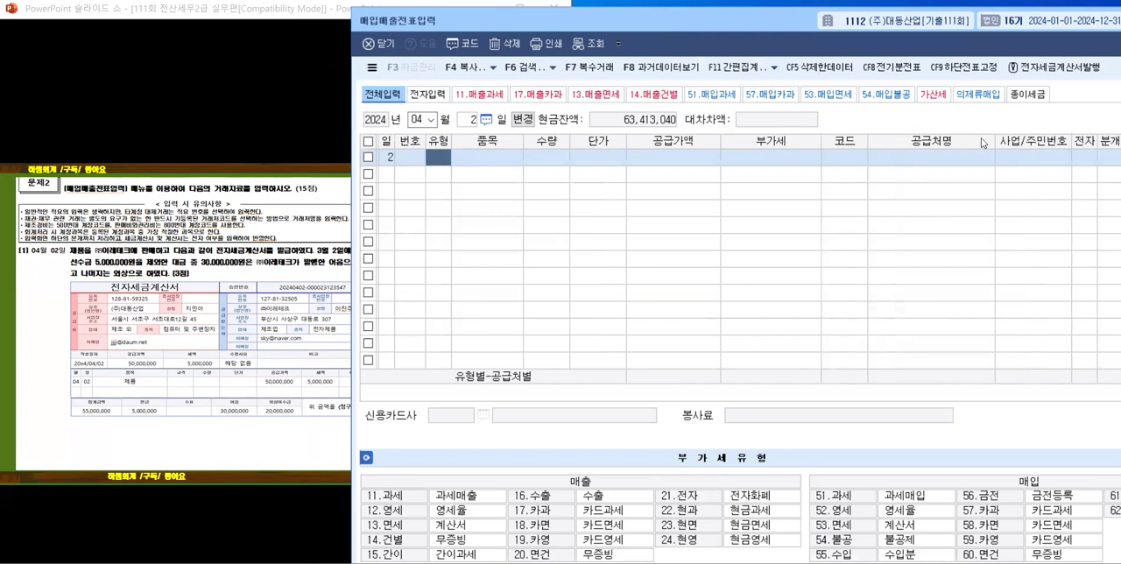
{"action": "left_click_drag", "start_coordinate": [995, 140], "coordinate": [963, 141]}
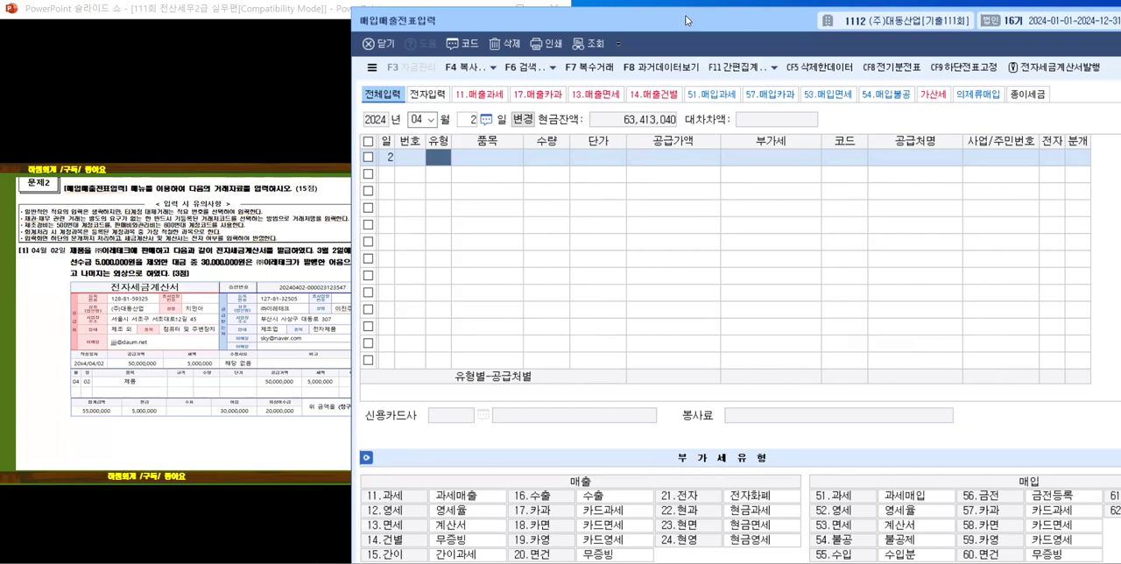
Step: Reveal problem [1]'s key phrases and the 매입매출전표입력 주의사항 notes on the slide, keeping them clear of the entry window
{"action": "left_click_drag", "start_coordinate": [688, 20], "coordinate": [781, 11]}
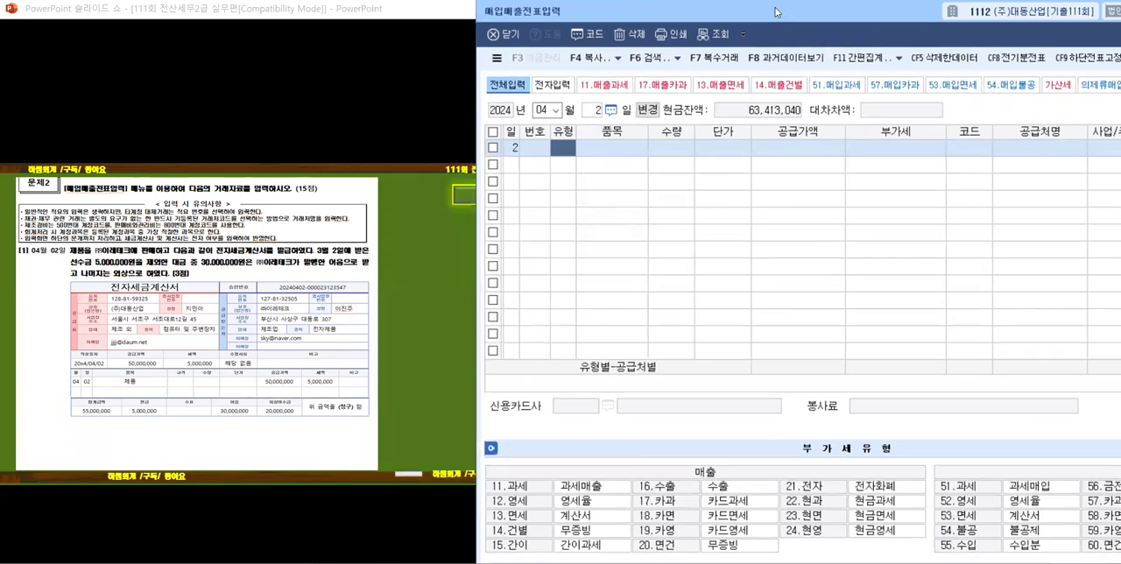
{"action": "left_click", "coordinate": [161, 279]}
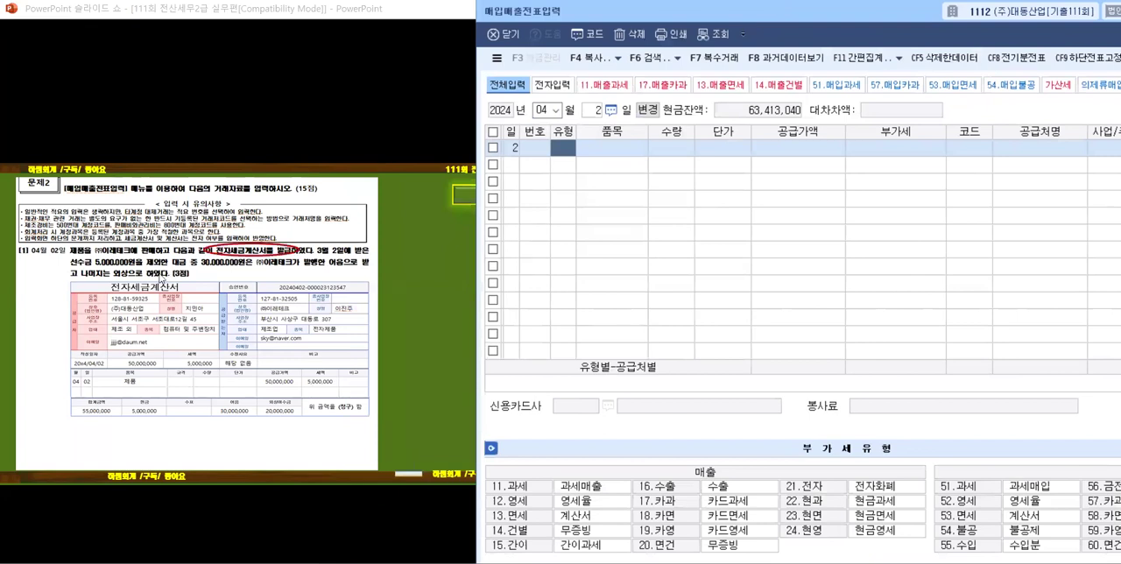
{"action": "left_click", "coordinate": [312, 281]}
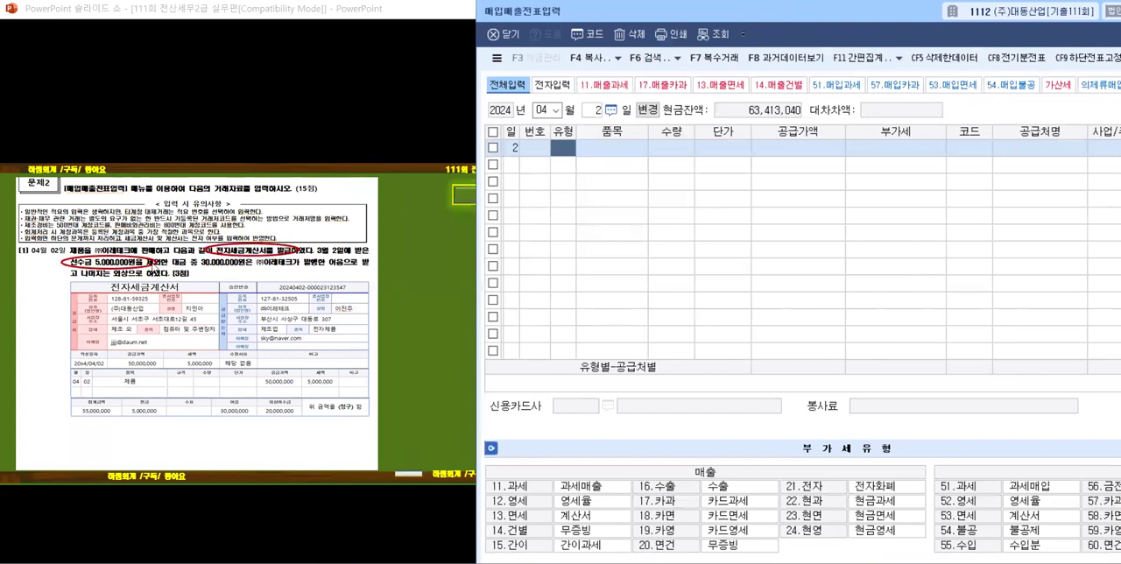
{"action": "left_click", "coordinate": [127, 279]}
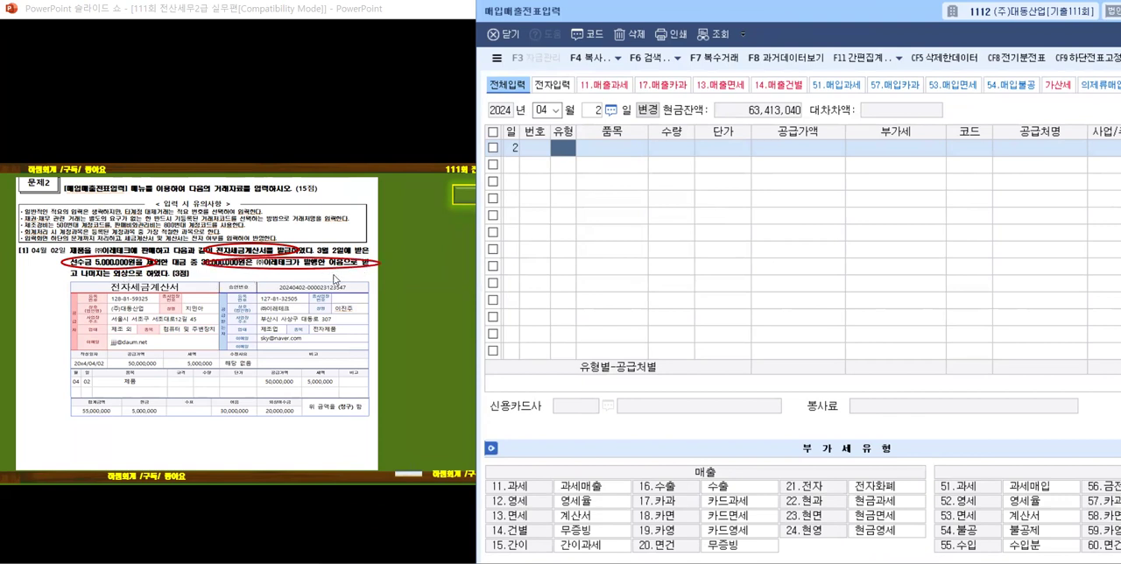
{"action": "left_click", "coordinate": [117, 281]}
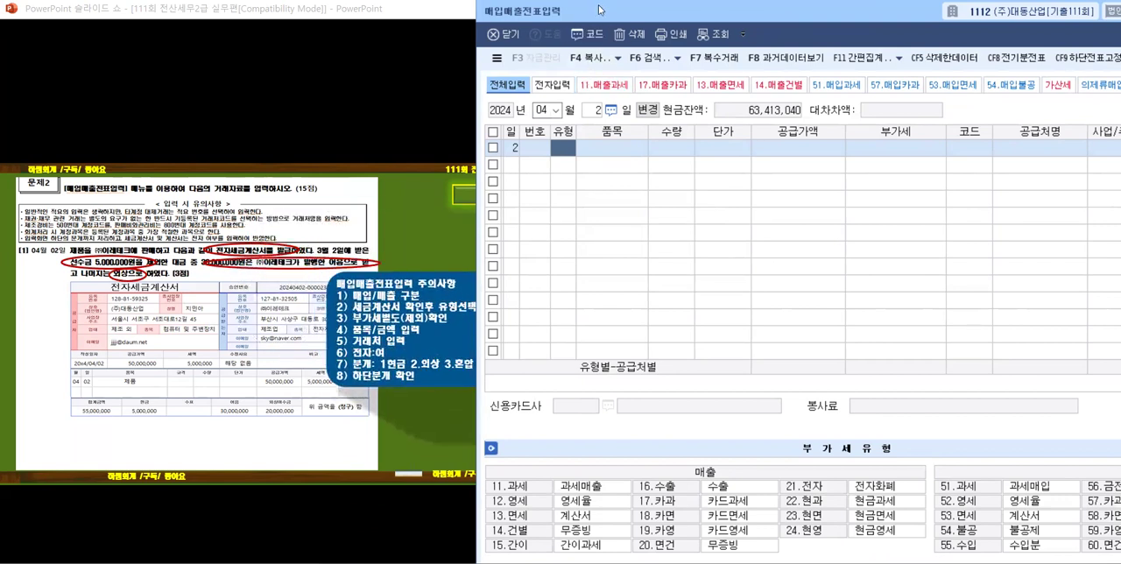
{"action": "left_click_drag", "start_coordinate": [599, 10], "coordinate": [631, 9]}
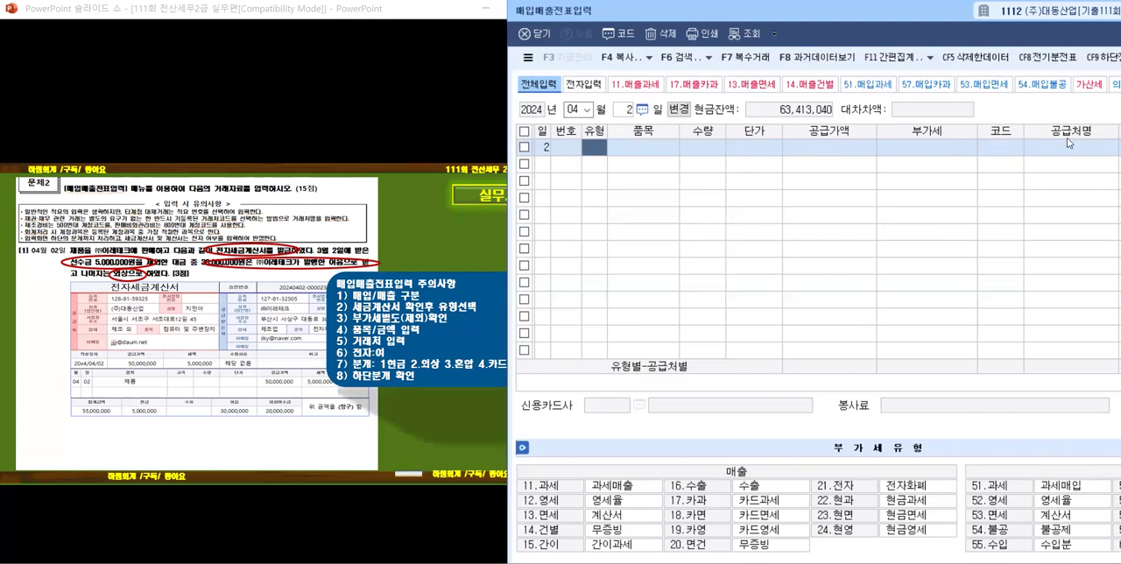
Step: Shift the 매입매출전표입력 window to view the 전자 and 분개 columns, then the slide's 주의사항 notes
{"action": "left_click_drag", "start_coordinate": [887, 17], "coordinate": [752, 33]}
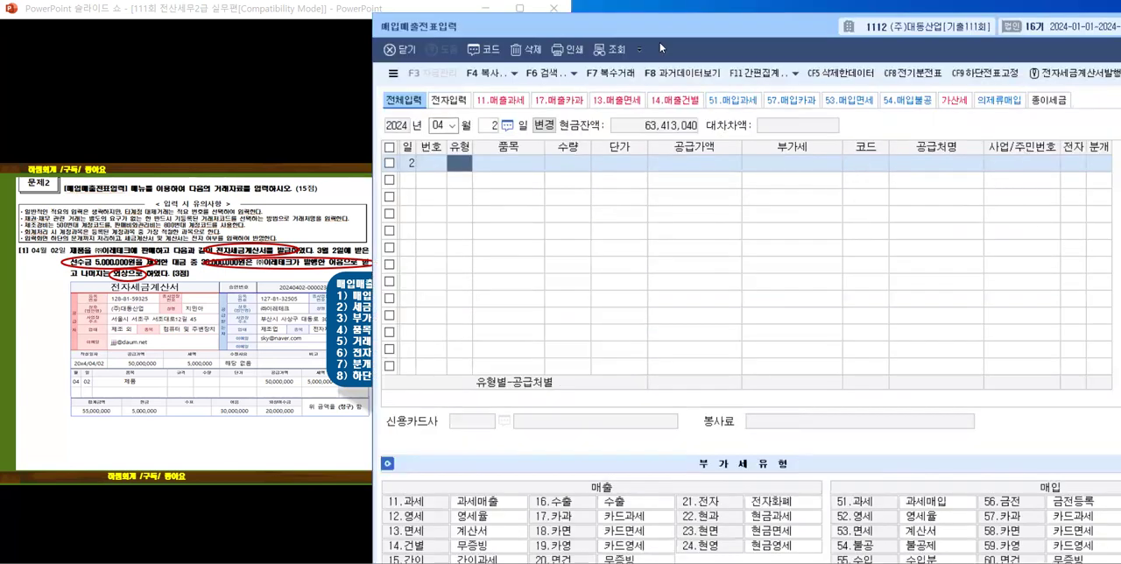
{"action": "left_click_drag", "start_coordinate": [680, 21], "coordinate": [653, 48]}
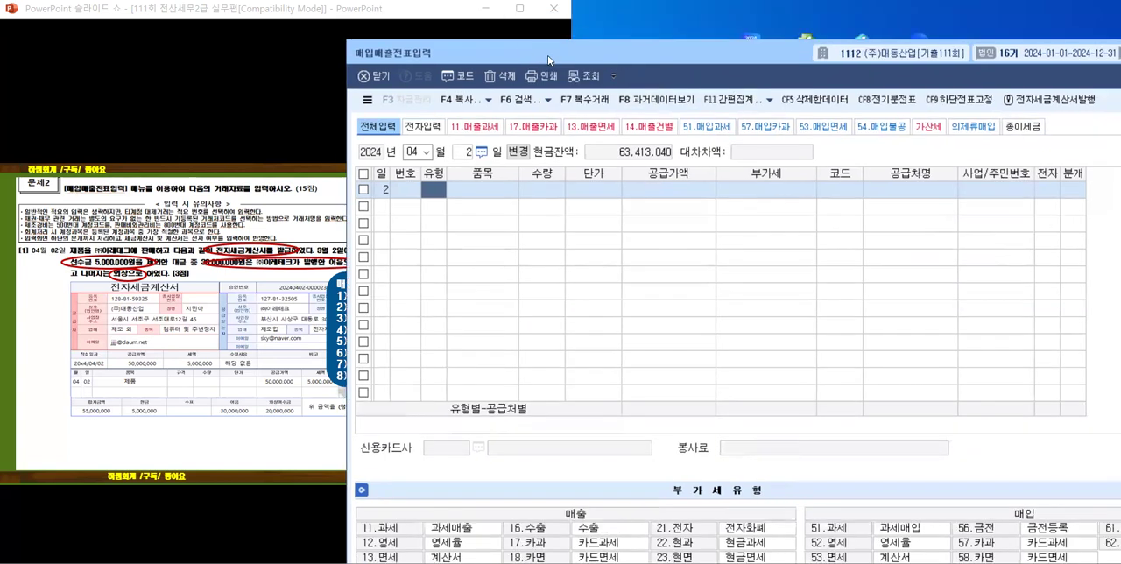
{"action": "left_click_drag", "start_coordinate": [549, 58], "coordinate": [599, 37]}
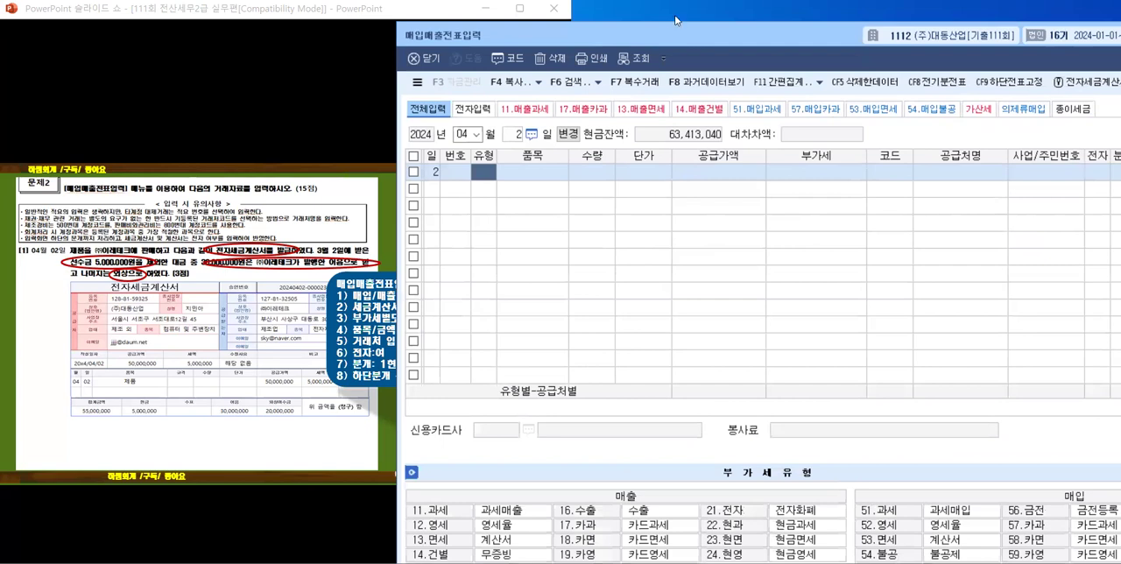
{"action": "left_click_drag", "start_coordinate": [669, 39], "coordinate": [555, 36]}
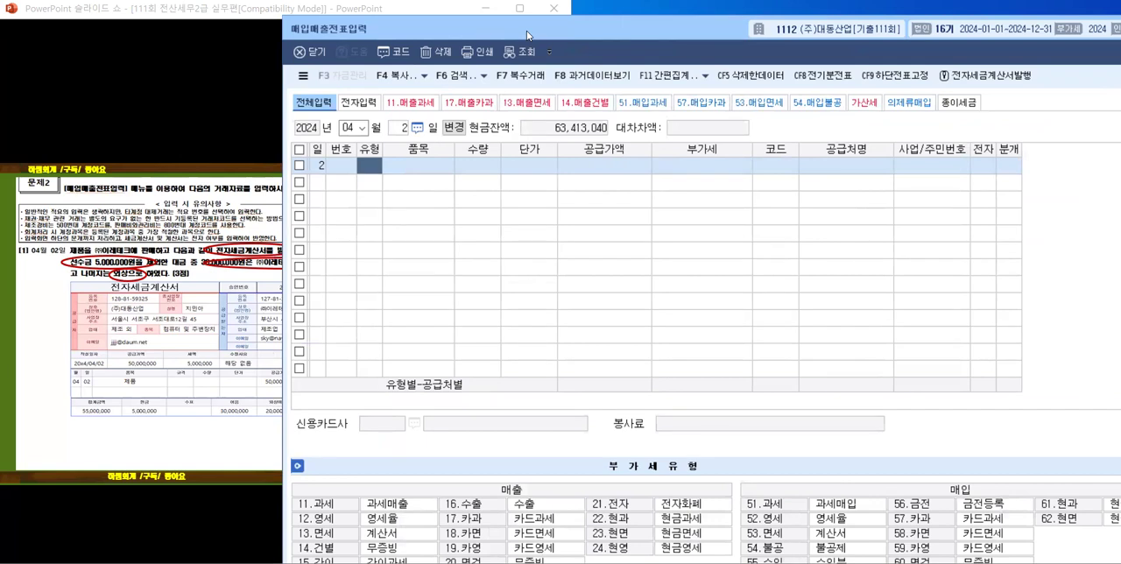
{"action": "left_click_drag", "start_coordinate": [527, 35], "coordinate": [687, 17]}
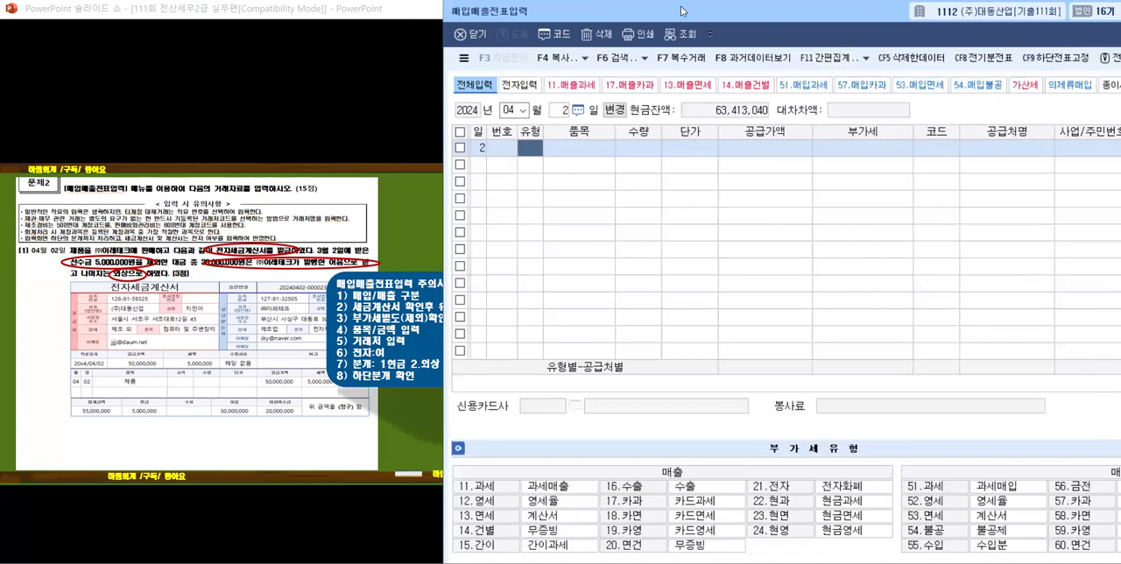
Step: Reveal problem [1]'s entry details and journal solution on the slide, keeping the entry window clear of them
{"action": "left_click_drag", "start_coordinate": [682, 10], "coordinate": [669, 0]}
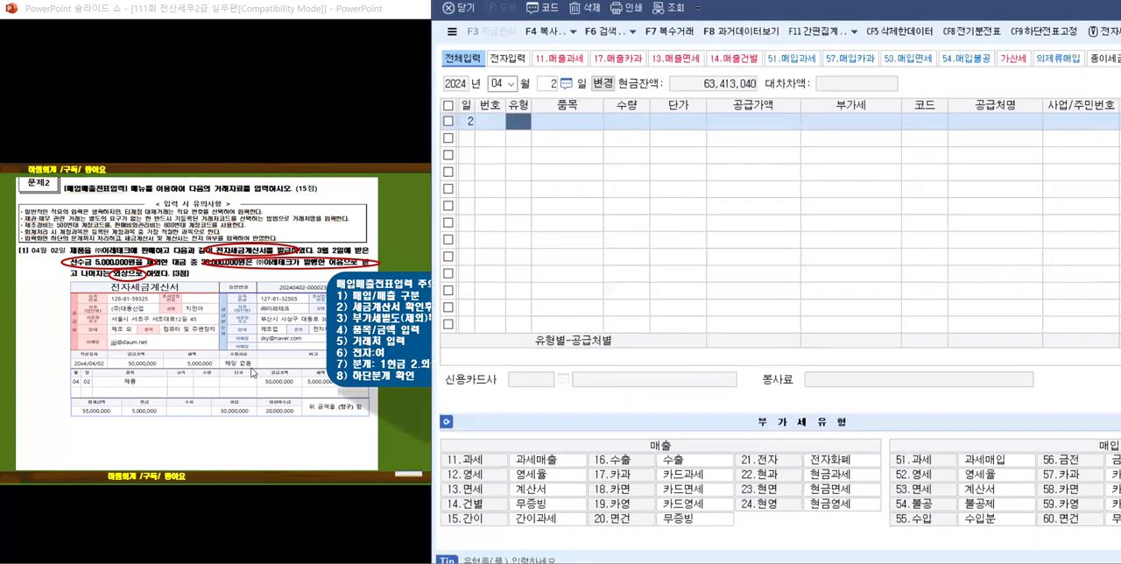
{"action": "left_click", "coordinate": [182, 331]}
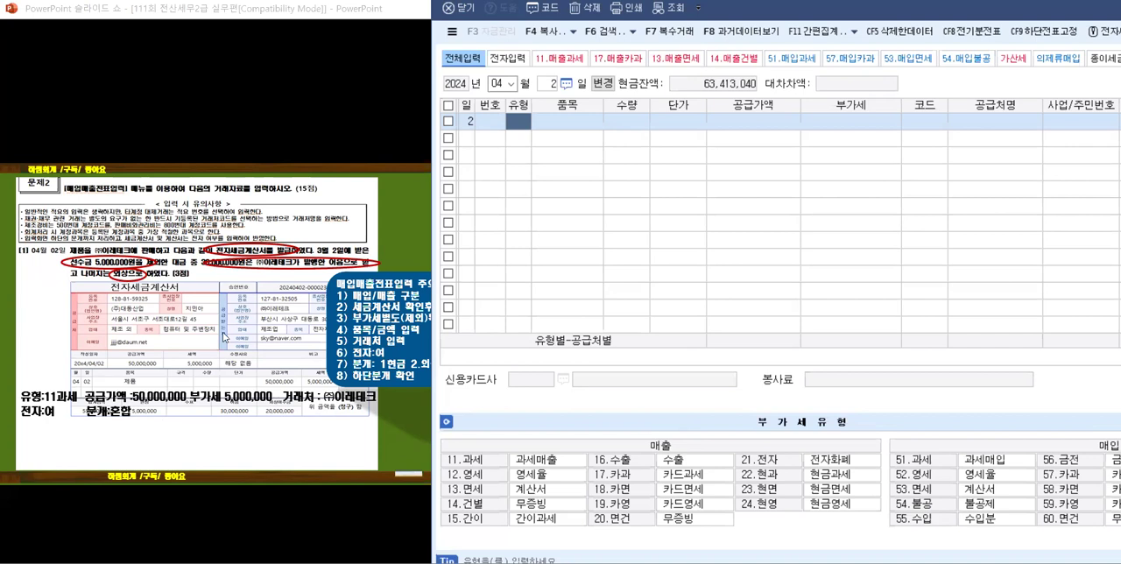
{"action": "left_click", "coordinate": [126, 344]}
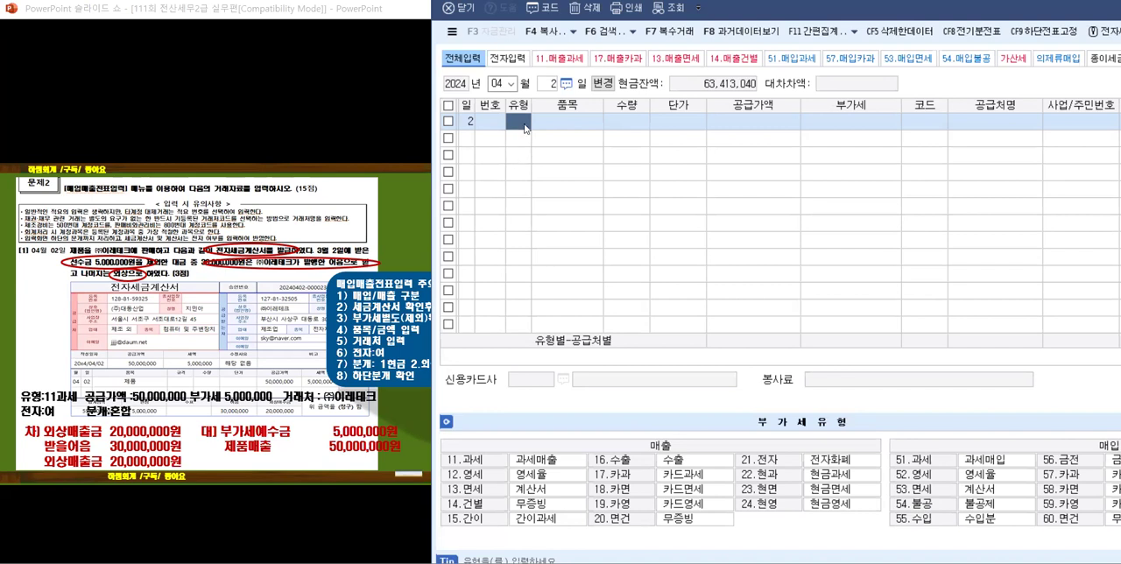
Step: Enter the April 2 sale as type 11 (과세) with 품목 제품 and 공급가액 50,000,000
{"action": "type", "text": "3"}
{"action": "type", "text": "11"}
{"action": "key", "text": "Return"}
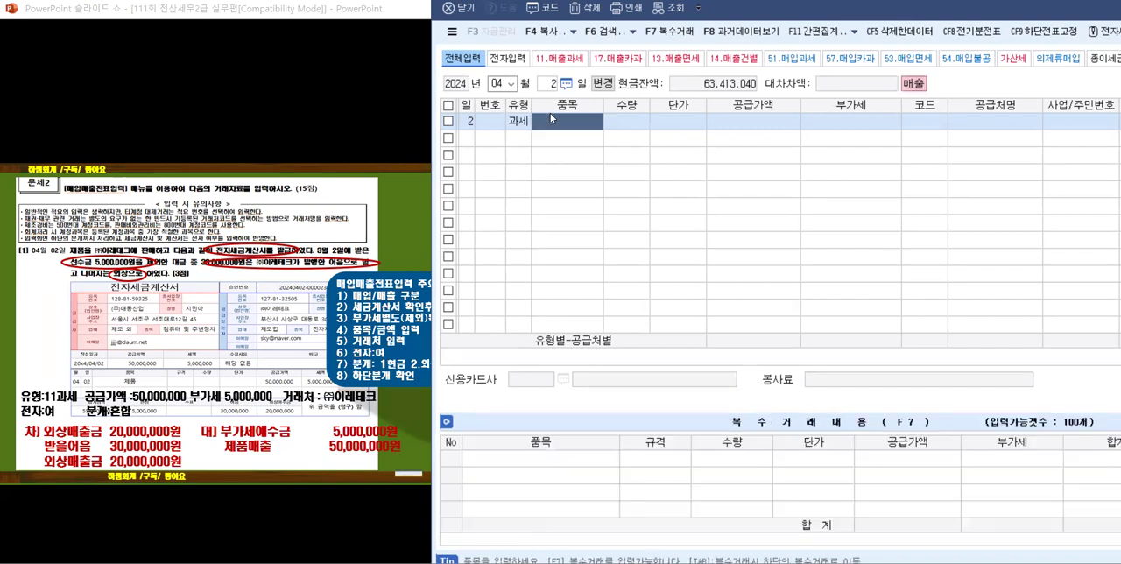
{"action": "type", "text": "제품"}
{"action": "key", "text": "Return"}
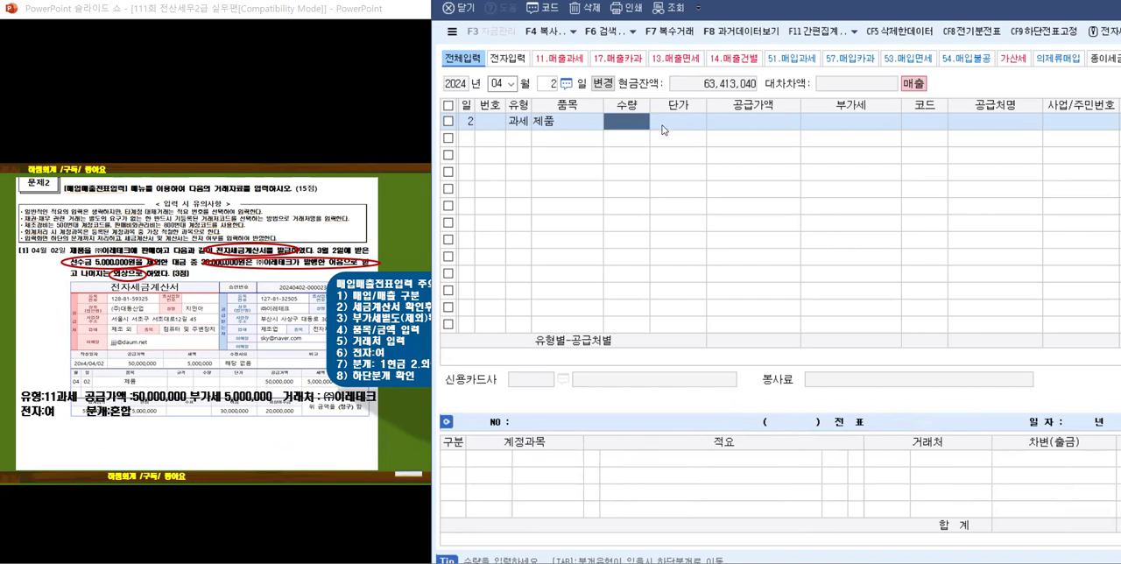
{"action": "left_click", "coordinate": [738, 123]}
{"action": "type", "text": "50000000"}
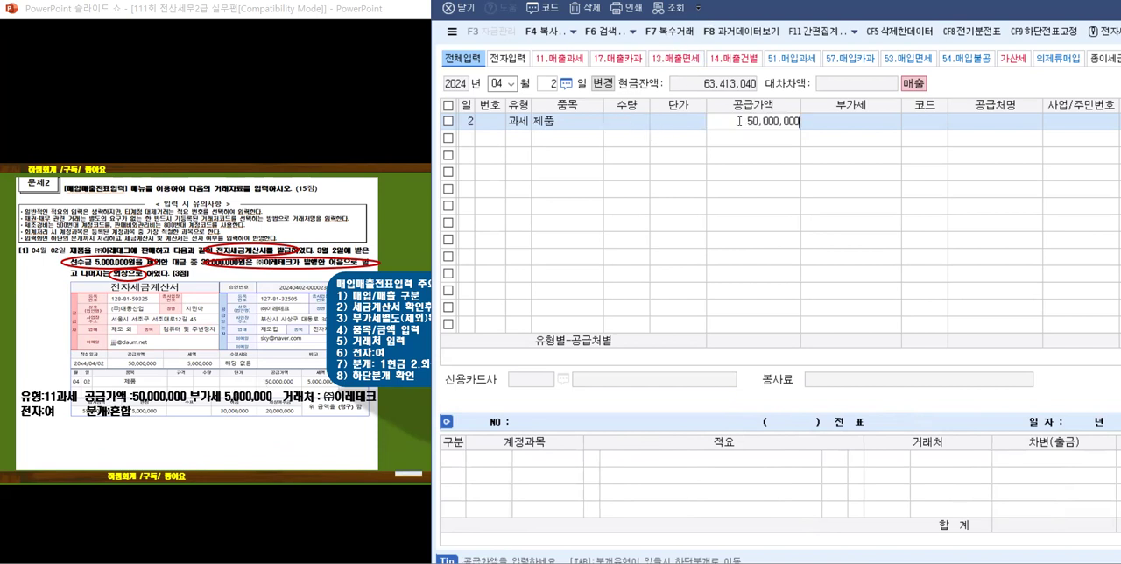
{"action": "key", "text": "Return"}
Step: Set the sale's customer to (주)이레테크, 전자 to 여 and 분개 to 혼합
{"action": "key", "text": "Return"}
{"action": "type", "text": "이레"}
{"action": "key", "text": "Return"}
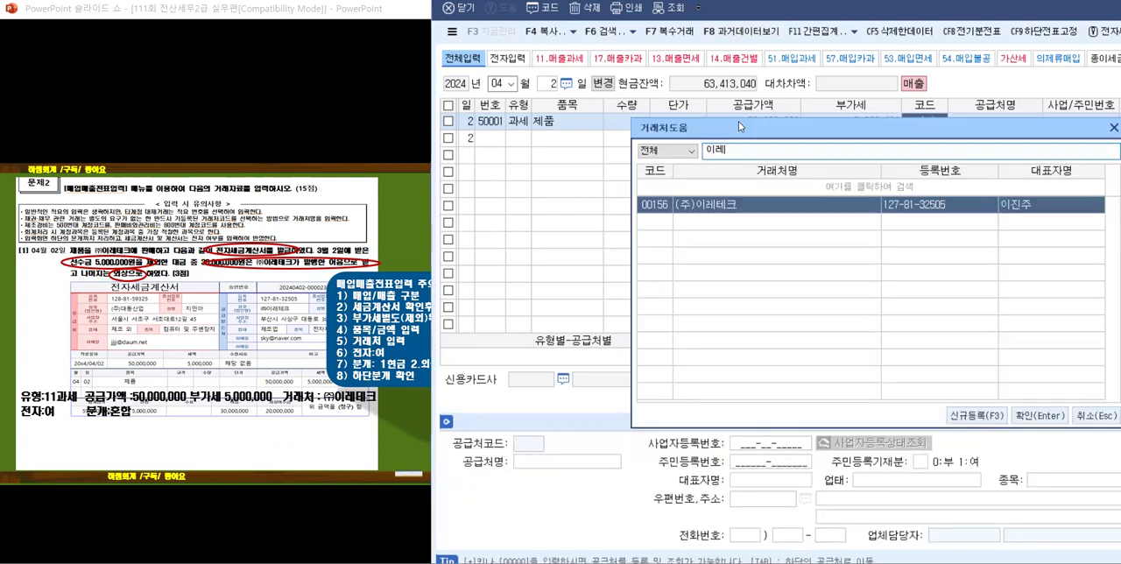
{"action": "key", "text": "Return"}
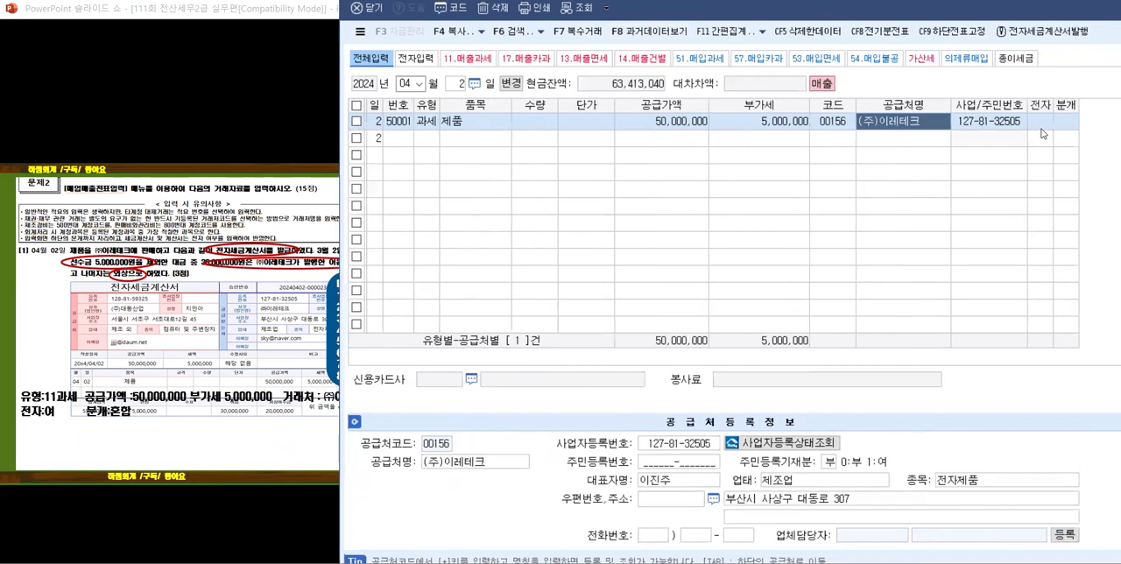
{"action": "key", "text": "Return"}
{"action": "type", "text": "1"}
{"action": "key", "text": "Return"}
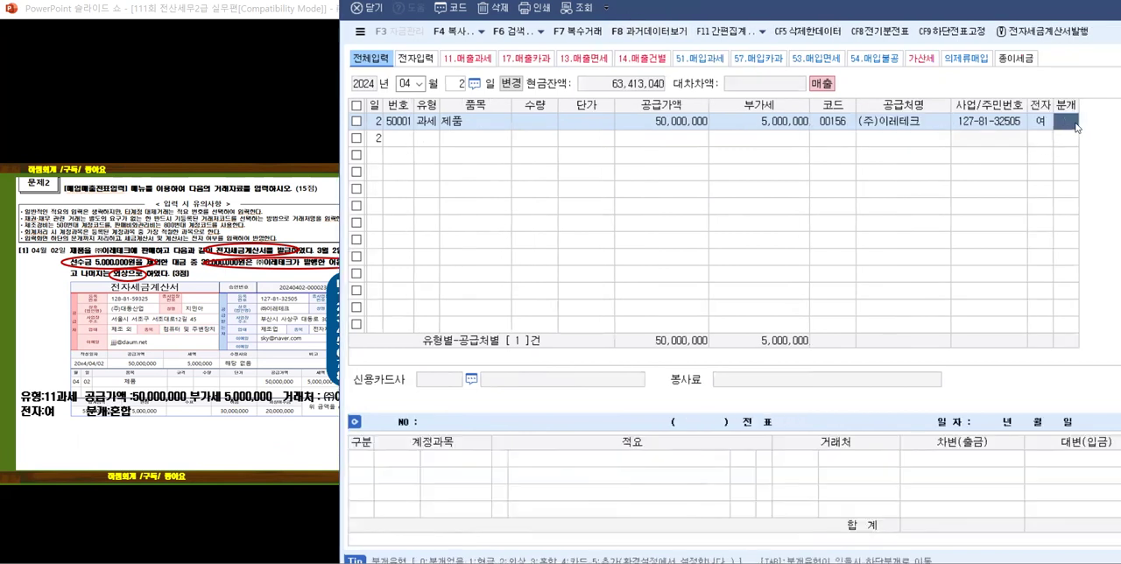
{"action": "type", "text": "3"}
{"action": "key", "text": "Return"}
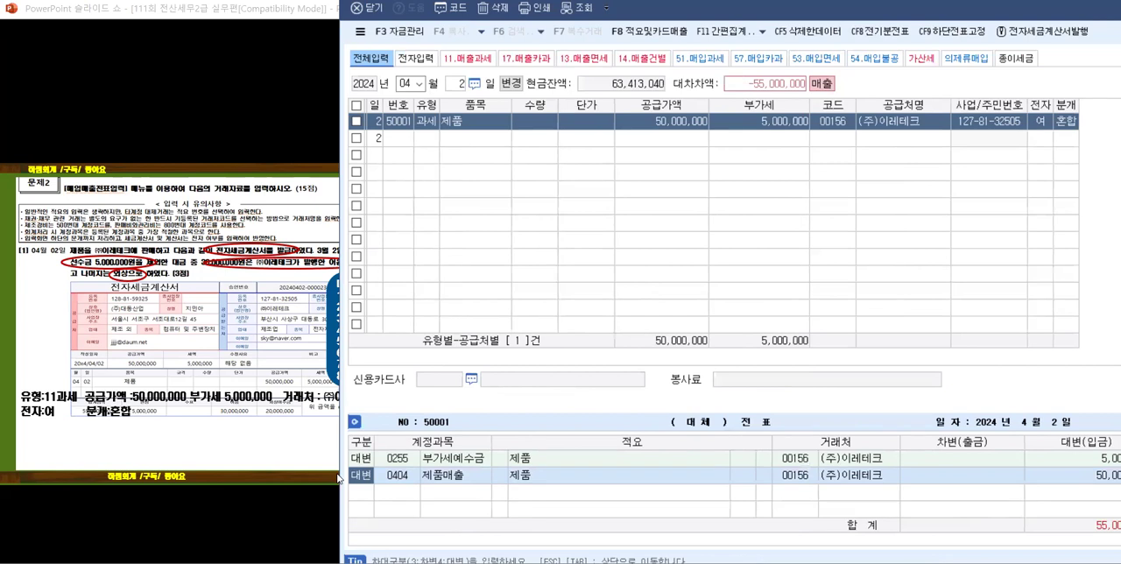
Step: Add a 차변 line below 제품매출 in the April 2 journal, keeping the slide's problem text in view
{"action": "key", "text": "Down"}
{"action": "type", "text": "3"}
{"action": "key", "text": "Return"}
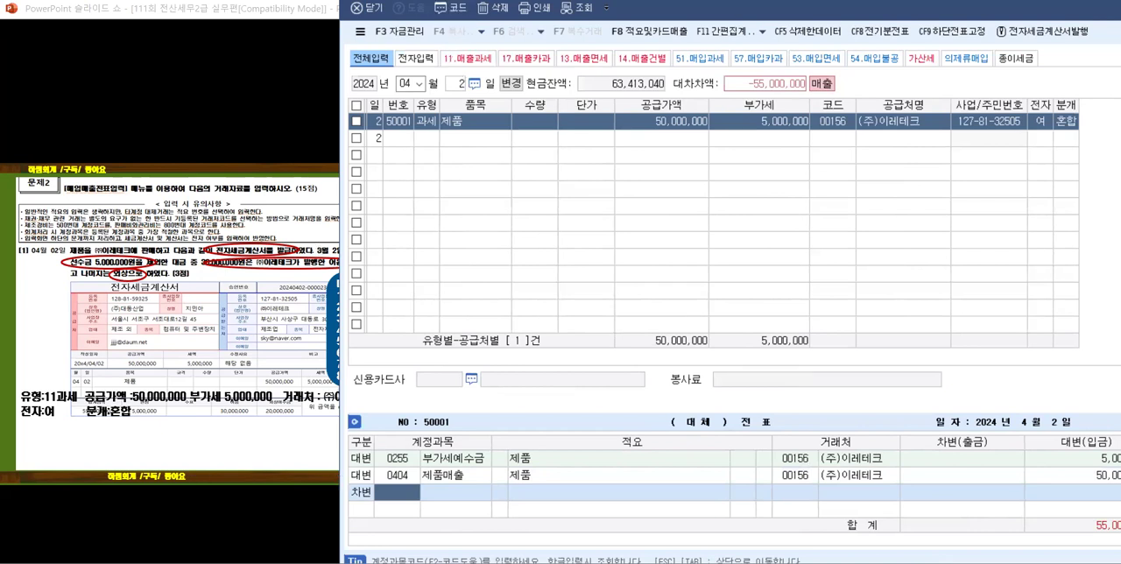
{"action": "left_click_drag", "start_coordinate": [561, 1], "coordinate": [595, 0]}
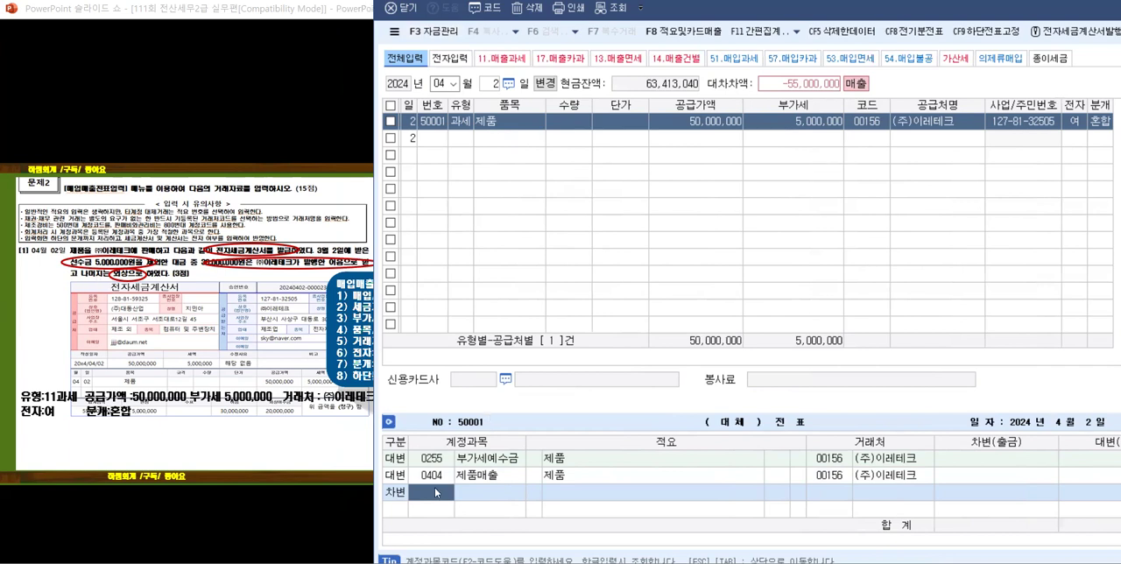
Step: Try account codes 251, 252 and 253 on the new 차변 line
{"action": "type", "text": "251"}
{"action": "key", "text": "Return"}
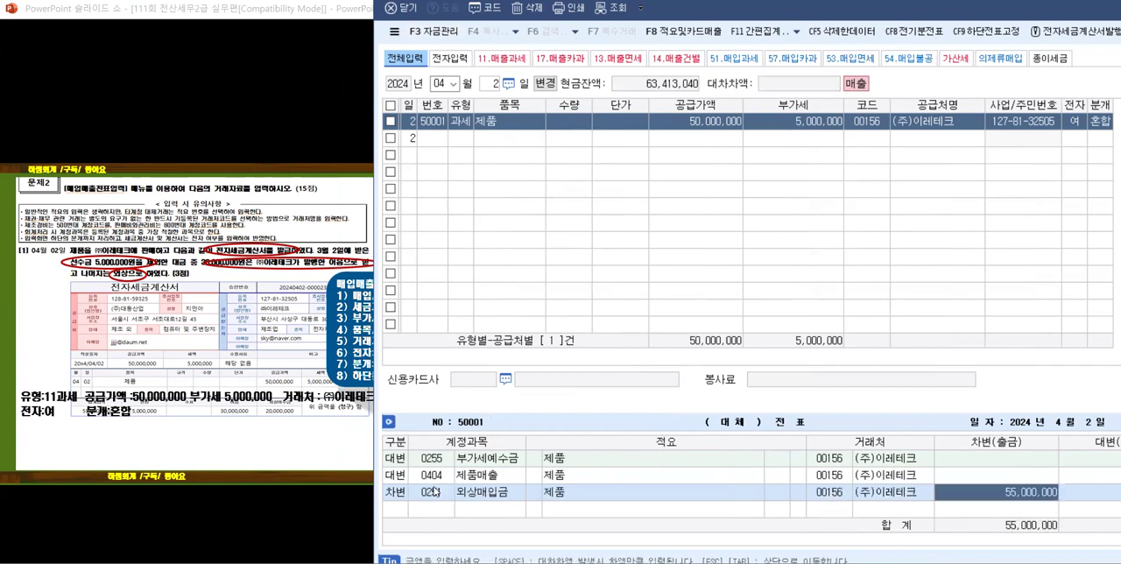
{"action": "left_click", "coordinate": [450, 491]}
{"action": "type", "text": "252"}
{"action": "key", "text": "Return"}
{"action": "left_click", "coordinate": [450, 492]}
{"action": "type", "text": "253"}
{"action": "key", "text": "Return"}
Step: Set the 차변 line's account to 0259 선수금 by searching for 선수, and enter 5,000,000 as its amount
{"action": "left_click", "coordinate": [447, 493]}
{"action": "type", "text": "ㅓㄴ수"}
{"action": "key", "text": "BackSpace"}
{"action": "key", "text": "BackSpace"}
{"action": "key", "text": "BackSpace"}
{"action": "type", "text": "세"}
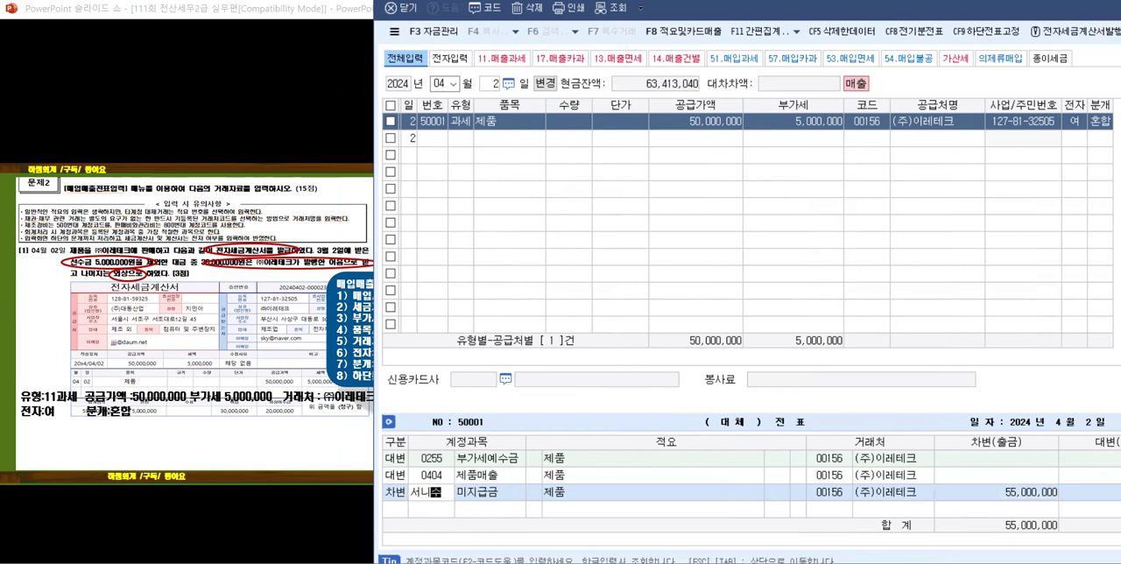
{"action": "type", "text": "ㄴㅅㅜ"}
{"action": "key", "text": "Return"}
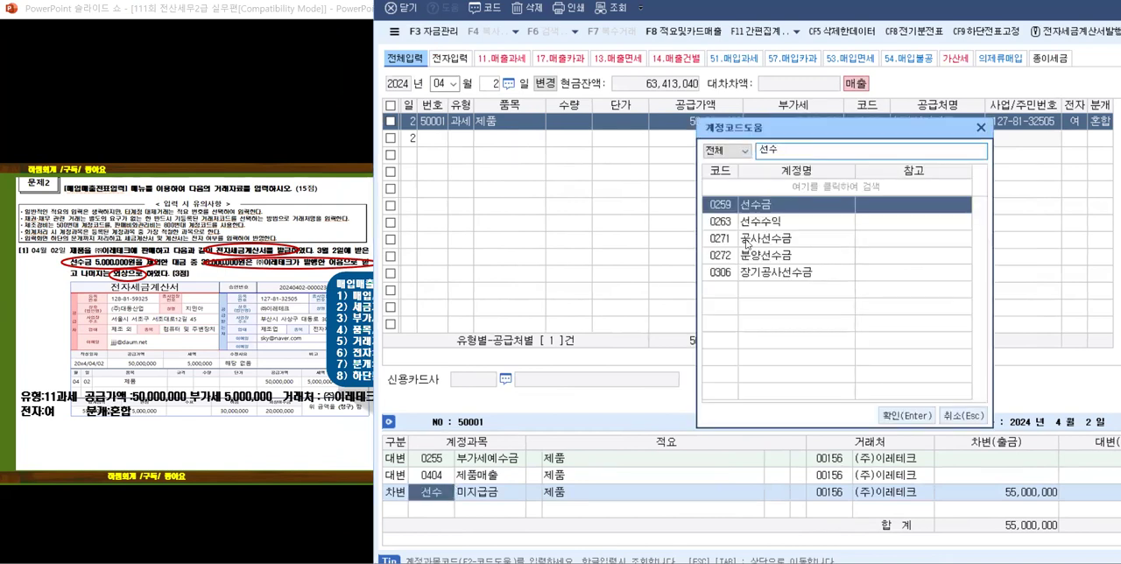
{"action": "key", "text": "Return"}
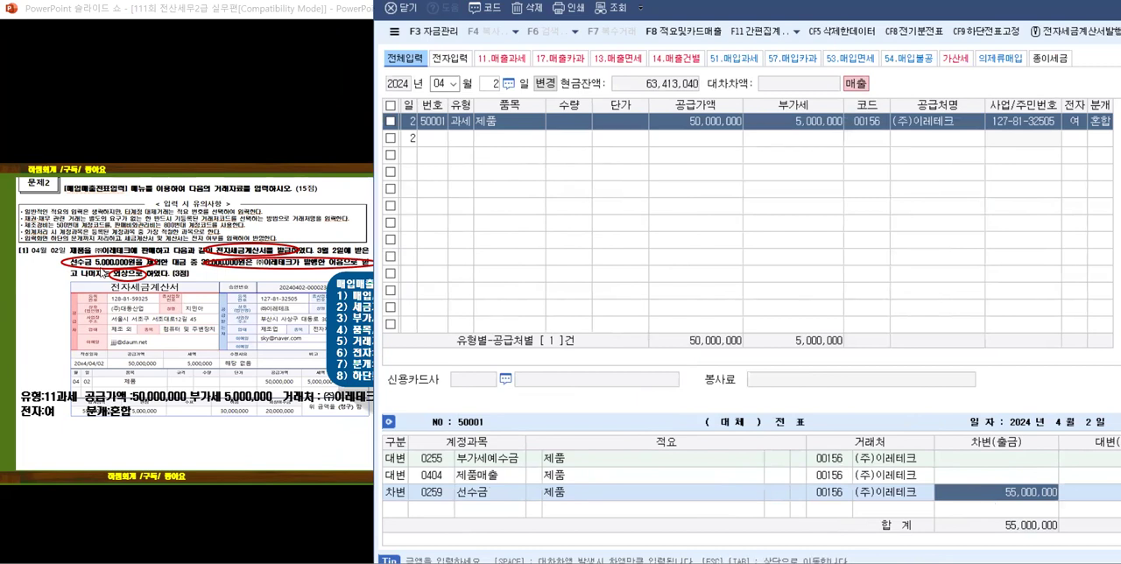
{"action": "type", "text": "5000000"}
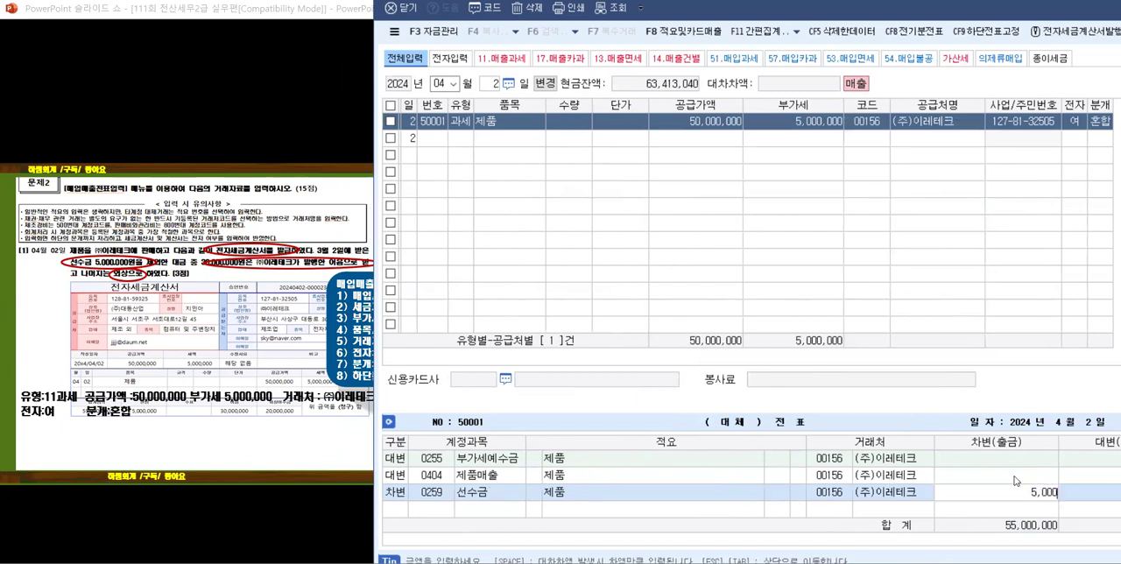
{"action": "key", "text": "Return"}
Step: Add a 차변 line for account 110 받을어음 with an amount of 30,000,000
{"action": "type", "text": "3"}
{"action": "key", "text": "Return"}
{"action": "type", "text": "110"}
{"action": "key", "text": "Return"}
{"action": "key", "text": "Return"}
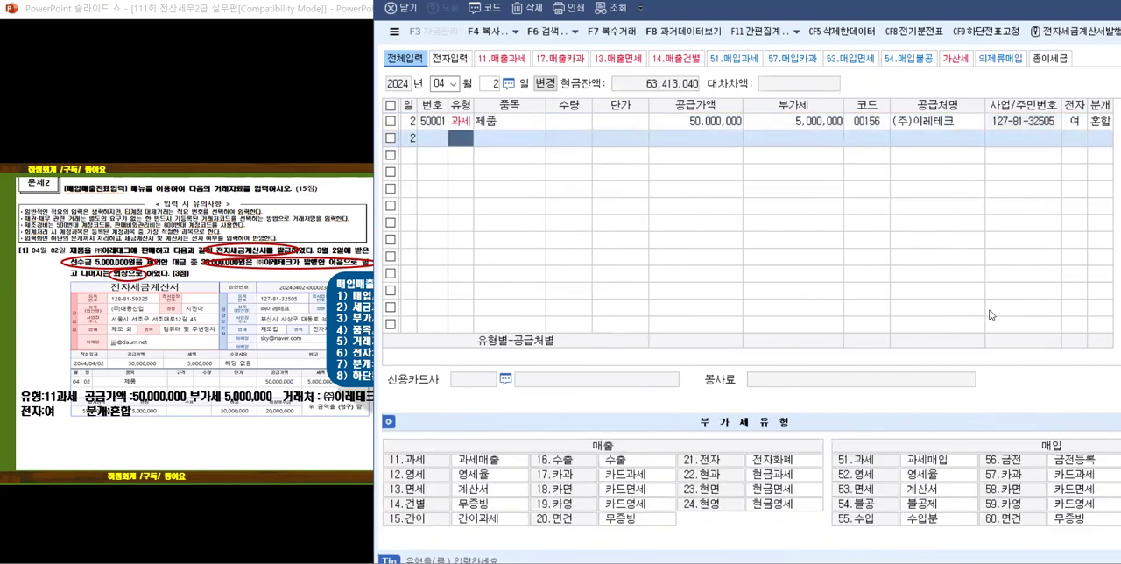
{"action": "left_click", "coordinate": [1098, 126]}
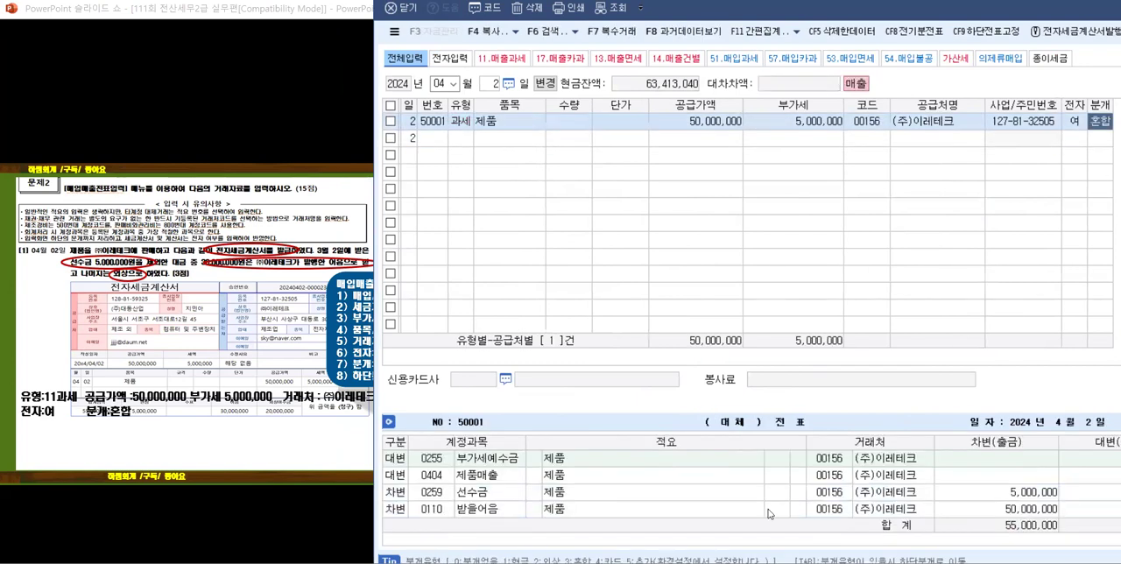
{"action": "left_click", "coordinate": [1002, 508]}
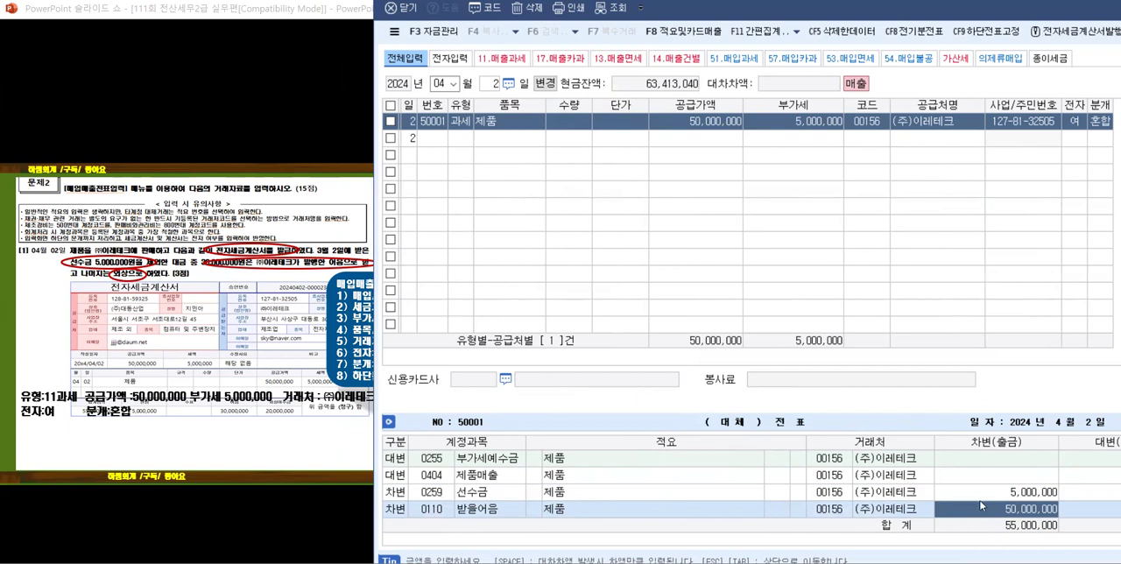
{"action": "type", "text": "30000000"}
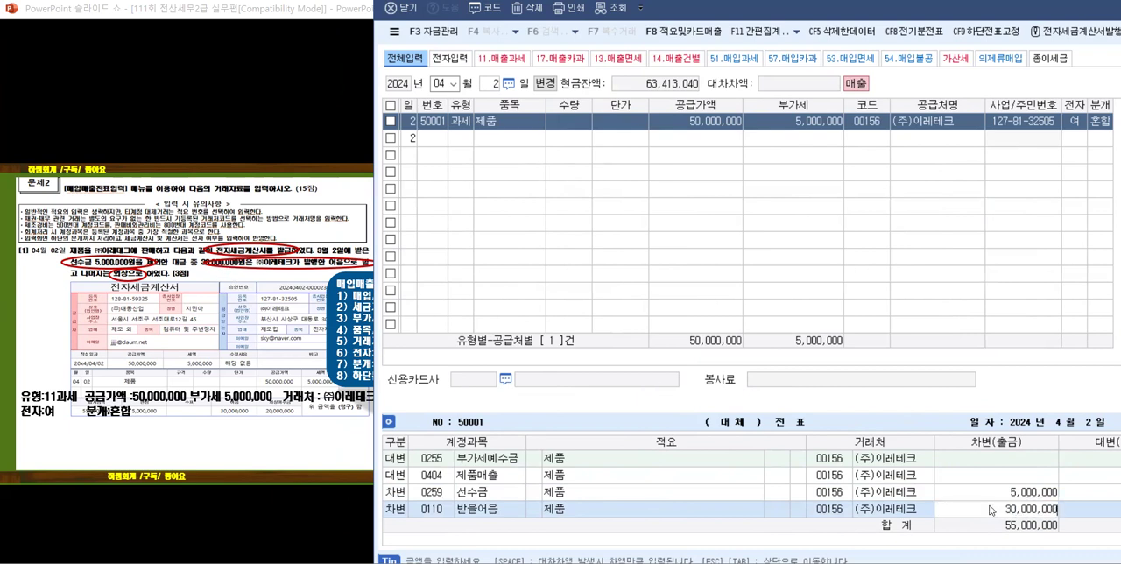
{"action": "key", "text": "Return"}
Step: Add a 차변 line for account 108 외상매출금 with the remaining 20,000,000
{"action": "type", "text": "3"}
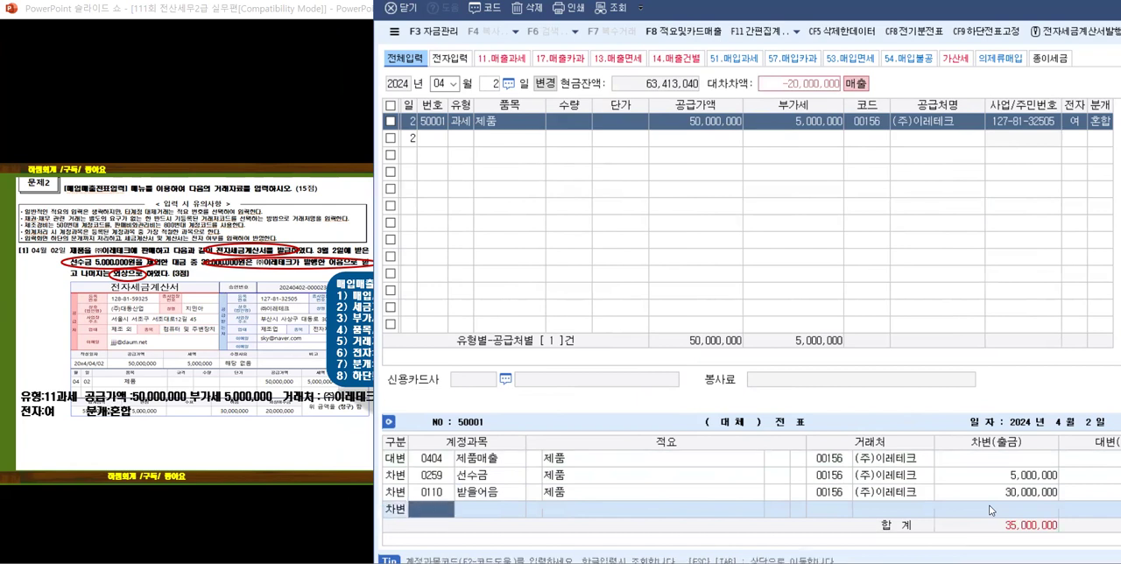
{"action": "type", "text": "108"}
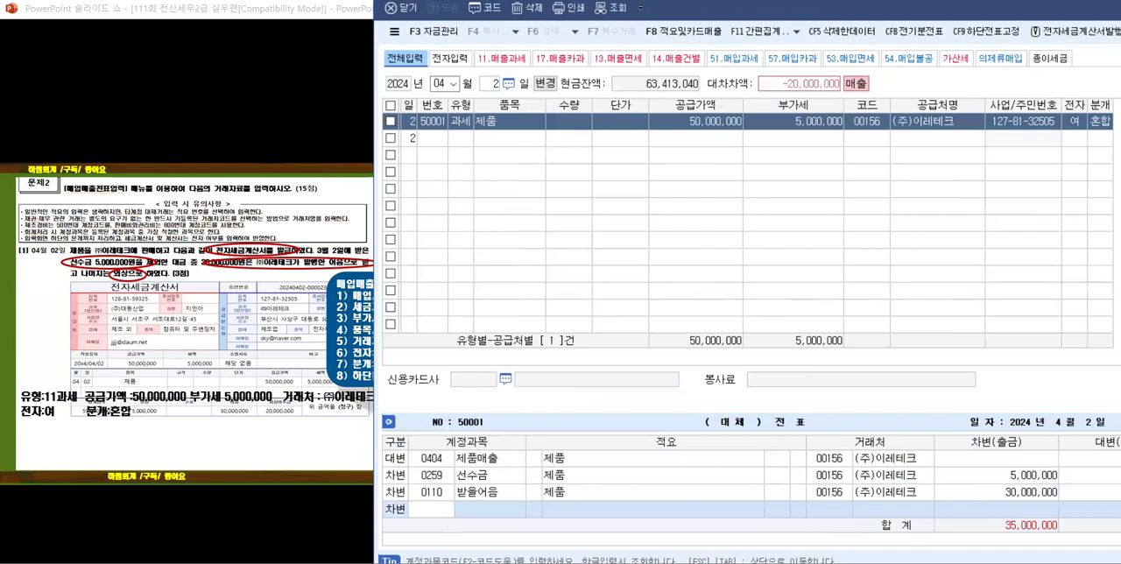
{"action": "key", "text": "Return"}
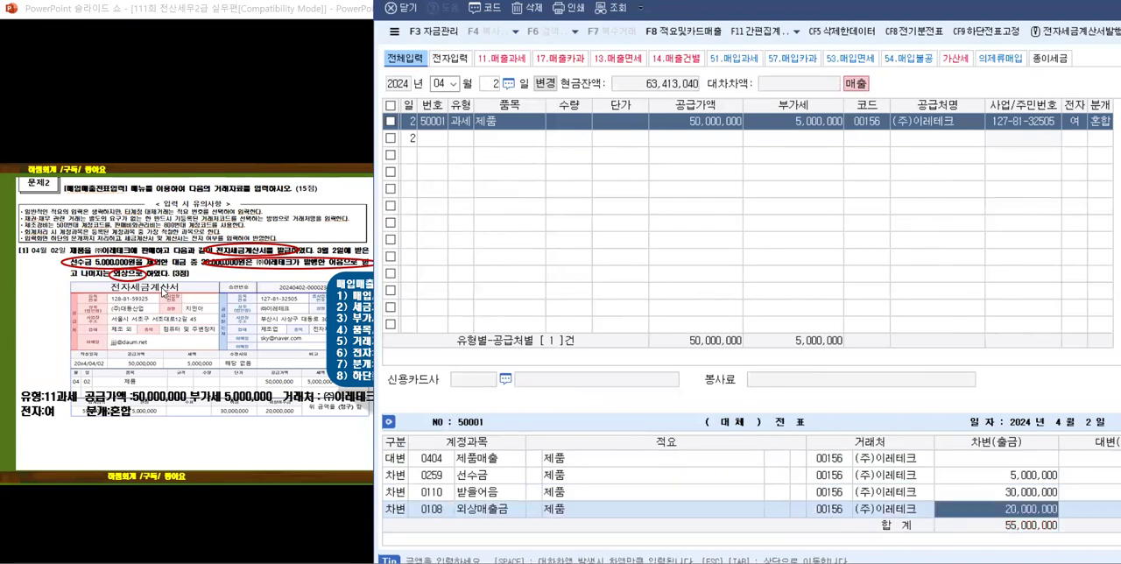
Step: Bring up problem [2] on the slides and reveal its key phrases, entry details and journal solution
{"action": "scroll", "coordinate": [103, 348], "scroll_direction": "down", "scroll_amount": 3}
{"action": "scroll", "coordinate": [104, 358], "scroll_direction": "up", "scroll_amount": 1}
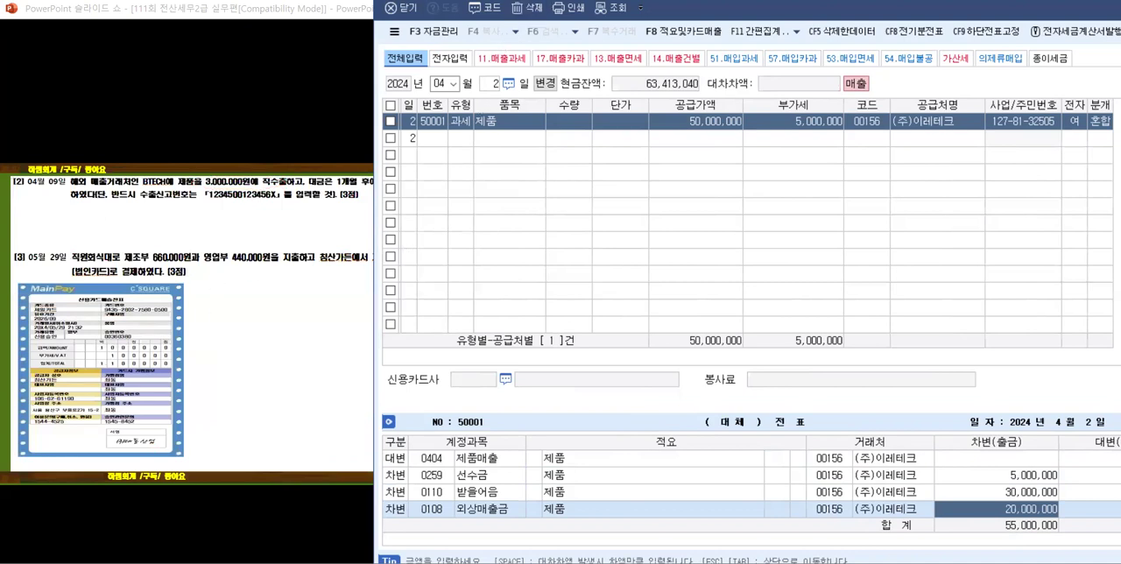
{"action": "left_click_drag", "start_coordinate": [420, 0], "coordinate": [482, 3]}
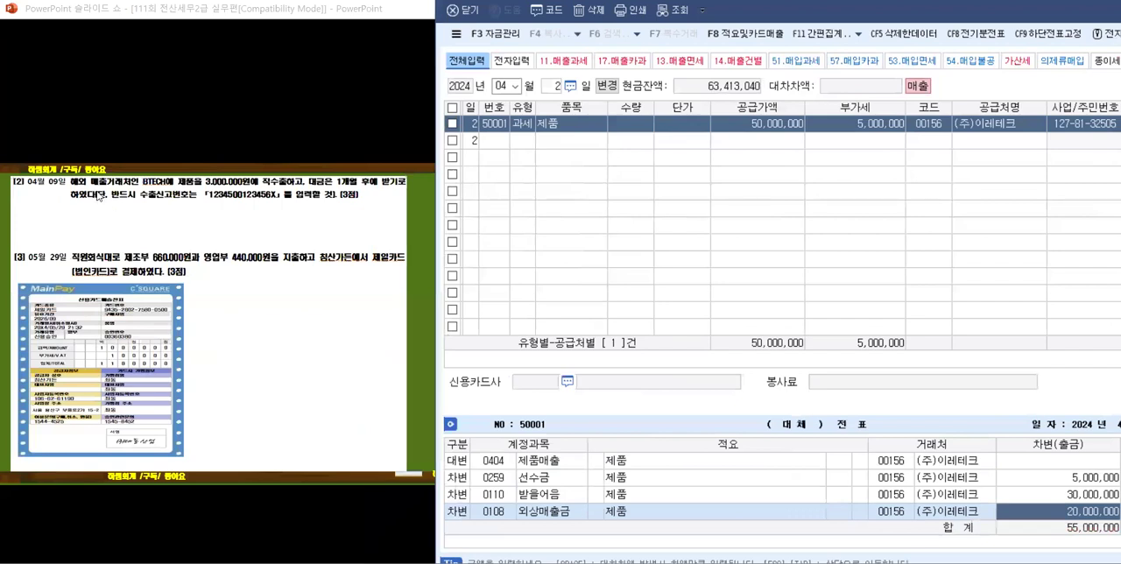
{"action": "scroll", "coordinate": [173, 189], "scroll_direction": "down", "scroll_amount": 2}
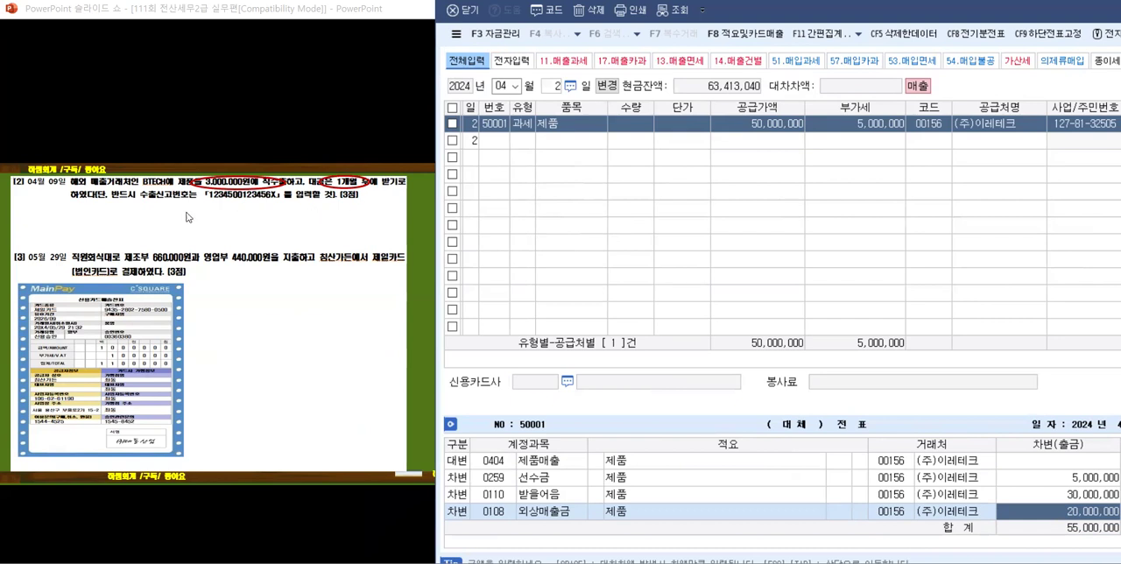
{"action": "scroll", "coordinate": [153, 205], "scroll_direction": "down", "scroll_amount": 1}
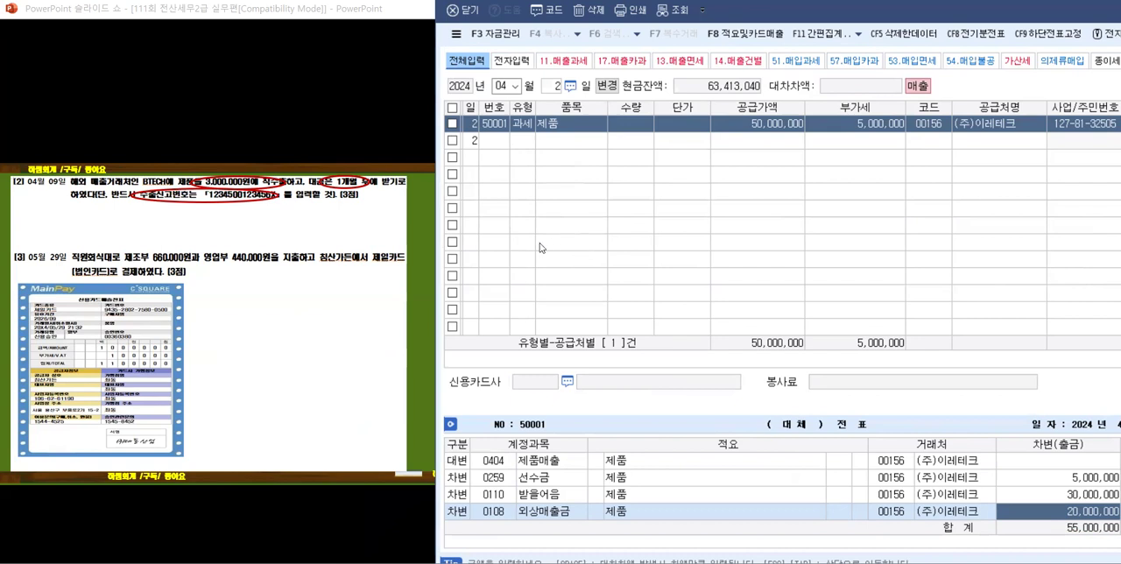
{"action": "scroll", "coordinate": [81, 211], "scroll_direction": "down", "scroll_amount": 1}
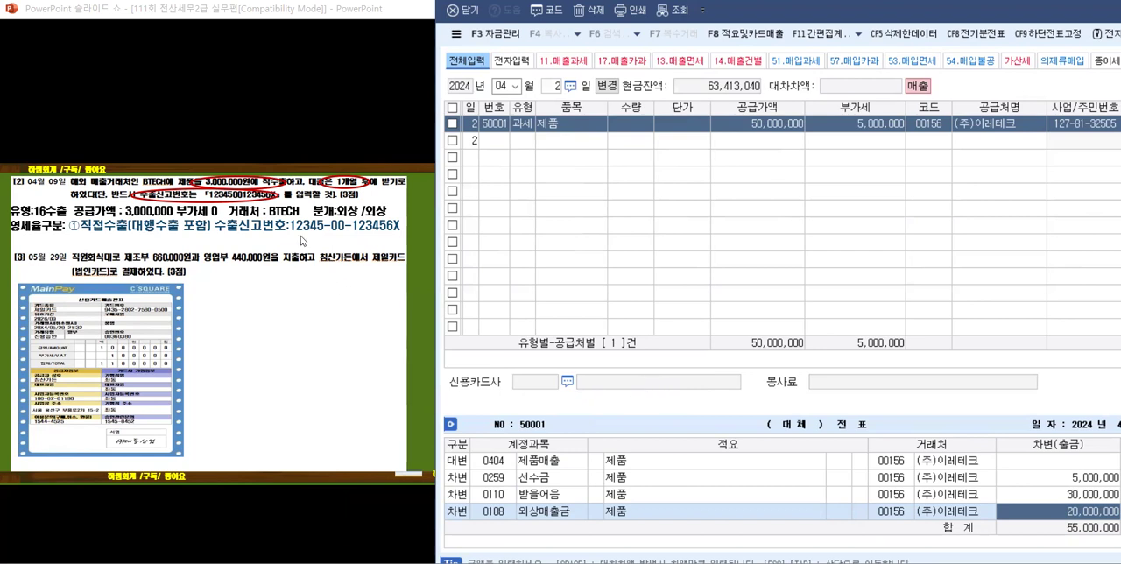
{"action": "left_click", "coordinate": [300, 240]}
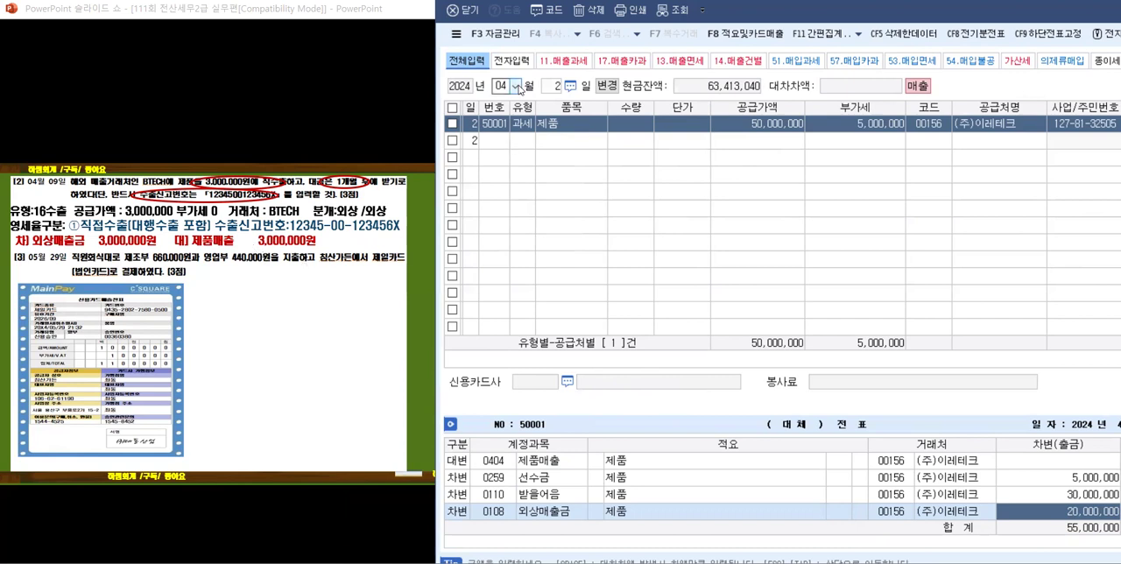
Step: Set the 매입매출전표입력 day to 9 for the April export sale
{"action": "left_click", "coordinate": [564, 85]}
{"action": "type", "text": "9"}
{"action": "key", "text": "Return"}
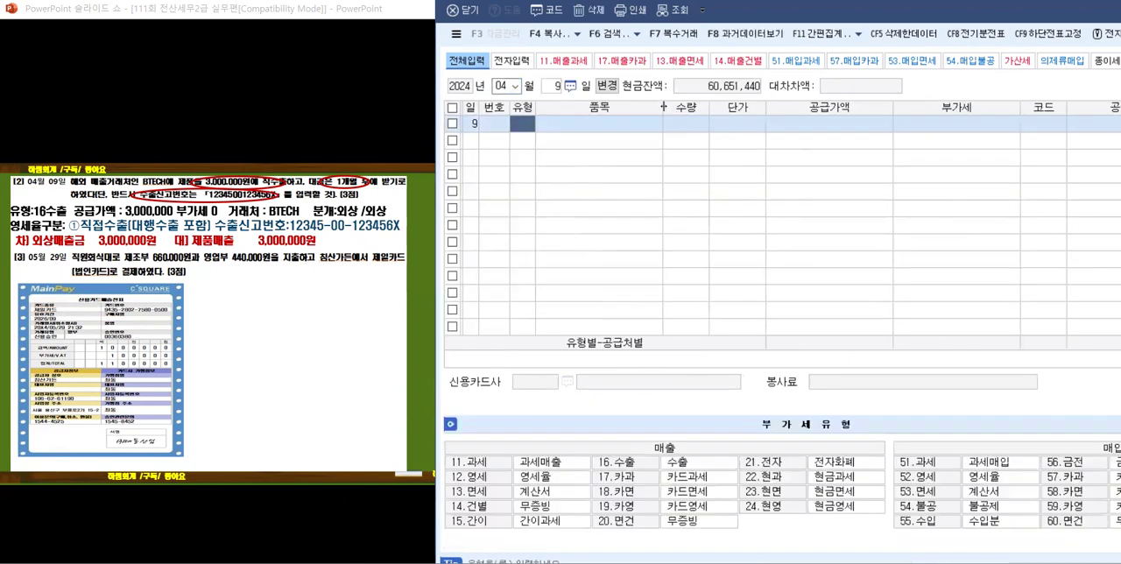
Step: Narrow the 품목, 공급가액, 부가세 and 공급처명 columns so the grid shows through to the 분개 column
{"action": "left_click_drag", "start_coordinate": [661, 105], "coordinate": [622, 105]}
{"action": "left_click_drag", "start_coordinate": [848, 106], "coordinate": [830, 106]}
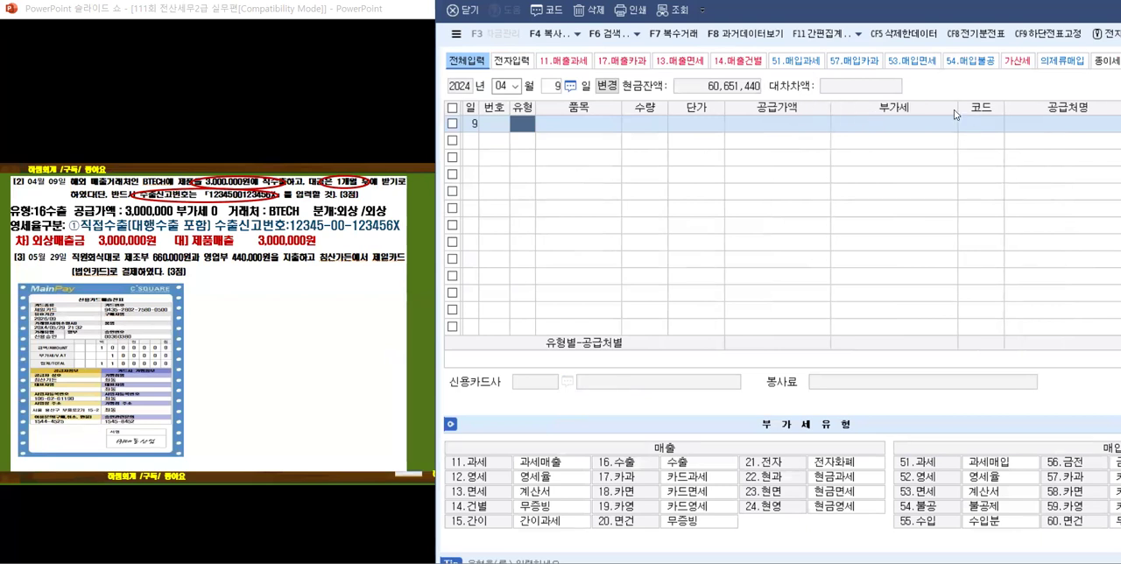
{"action": "left_click_drag", "start_coordinate": [956, 106], "coordinate": [935, 106]}
{"action": "left_click_drag", "start_coordinate": [1107, 106], "coordinate": [1084, 107]}
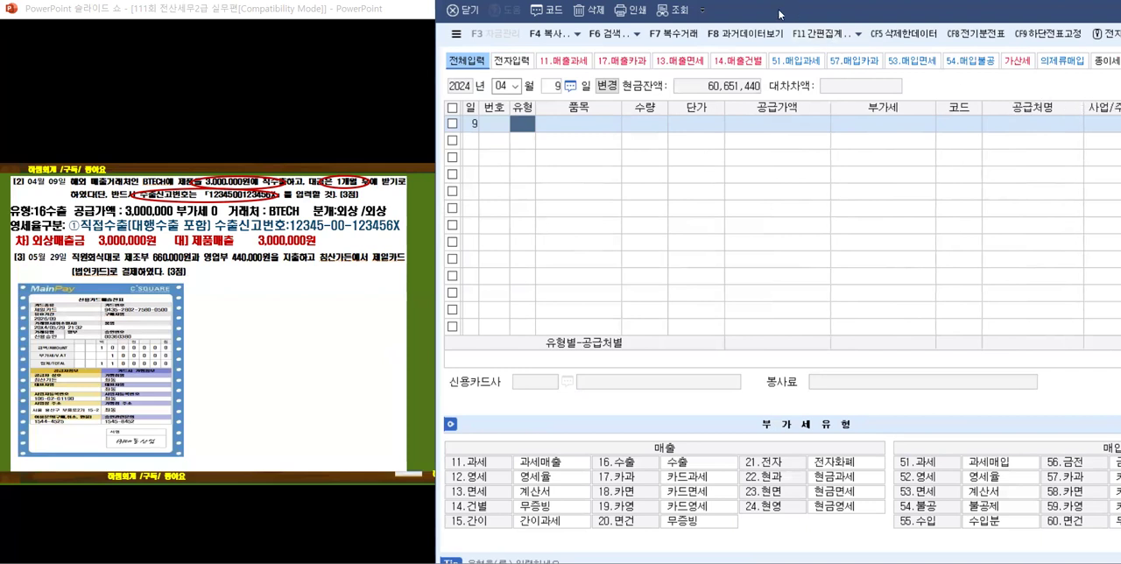
{"action": "left_click_drag", "start_coordinate": [780, 15], "coordinate": [706, 23]}
{"action": "left_click_drag", "start_coordinate": [1011, 116], "coordinate": [991, 116]}
{"action": "left_click_drag", "start_coordinate": [547, 118], "coordinate": [539, 118]}
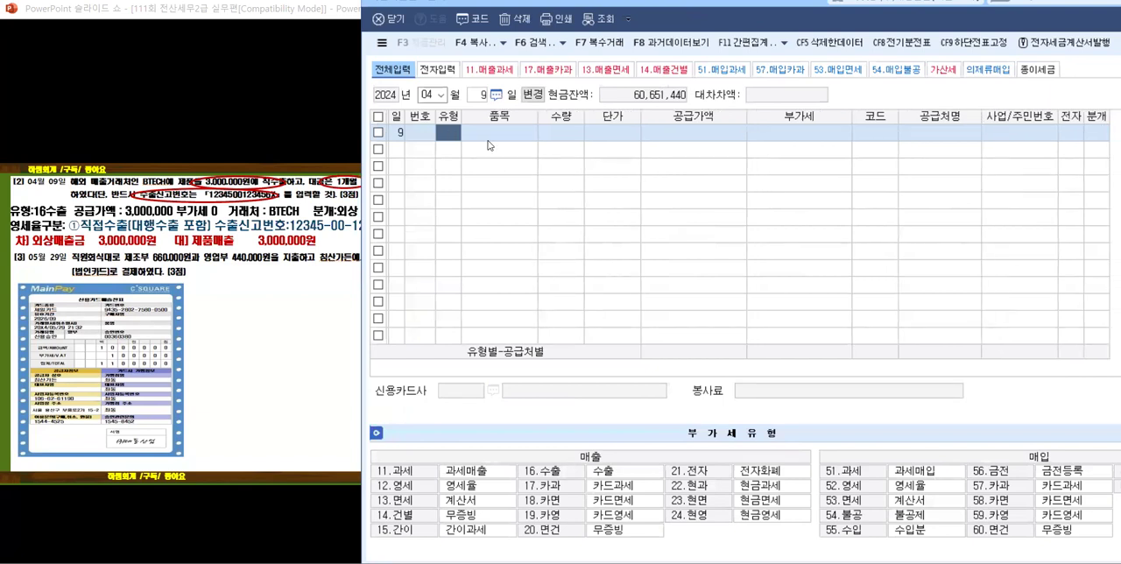
Step: Enter the April 9 sale as type 16 수출, item 제품, 공급가액 3,000,000, with BTECH as the 공급처
{"action": "type", "text": "16"}
{"action": "key", "text": "Return"}
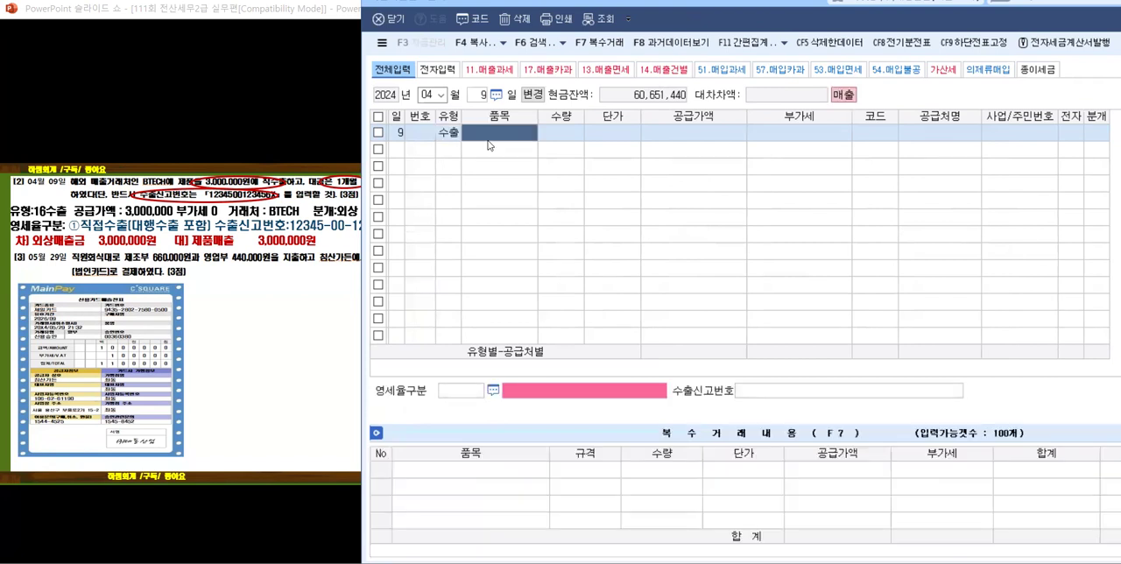
{"action": "type", "text": "제품"}
{"action": "key", "text": "Return"}
{"action": "key", "text": "Return"}
{"action": "key", "text": "Return"}
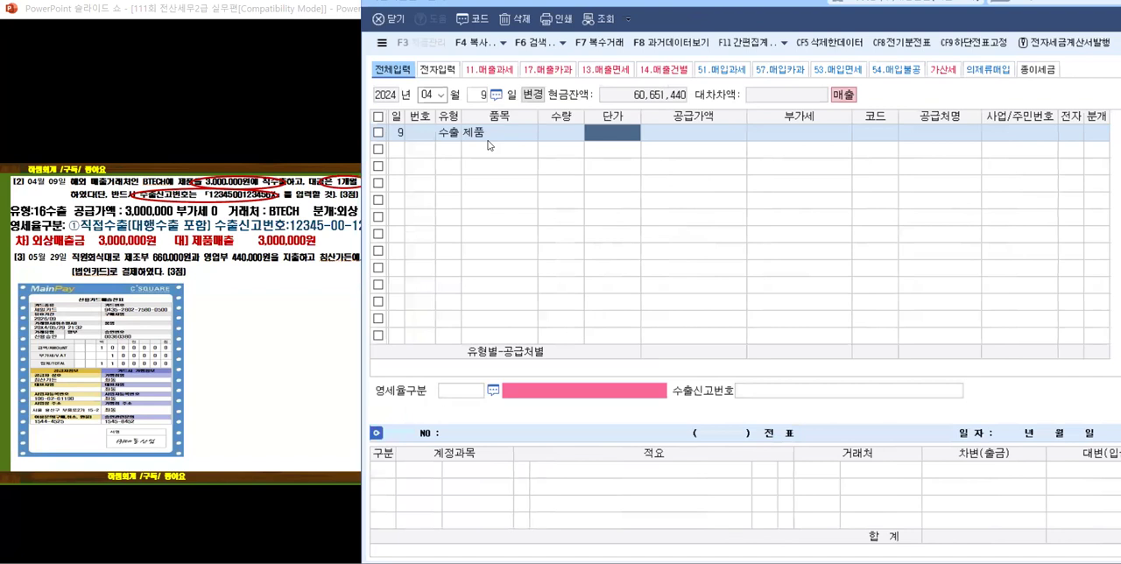
{"action": "type", "text": "3000000"}
{"action": "key", "text": "Return"}
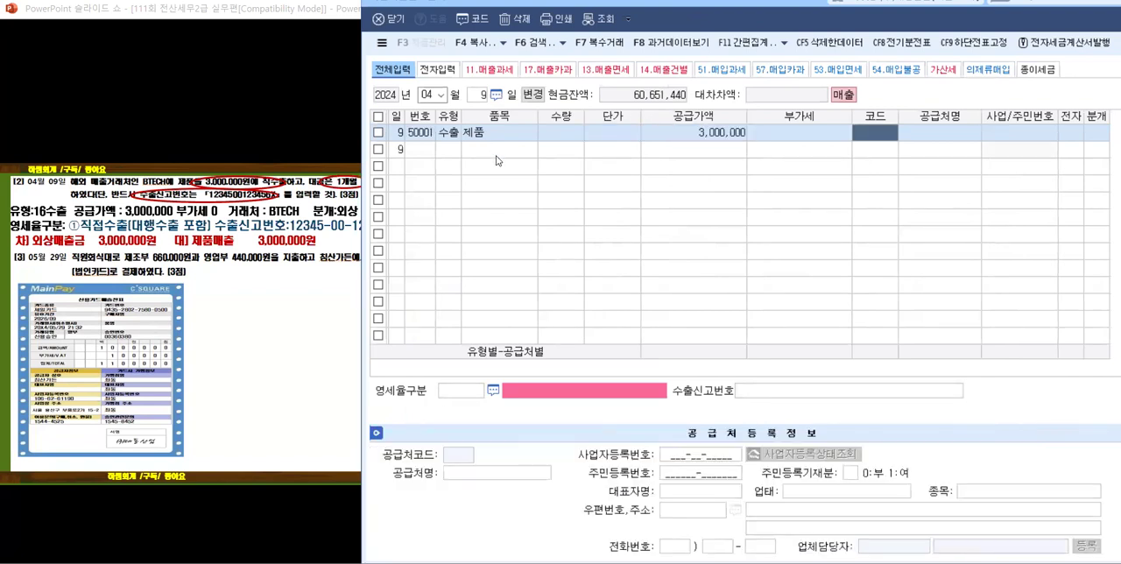
{"action": "type", "text": "B"}
{"action": "key", "text": "Return"}
{"action": "key", "text": "Return"}
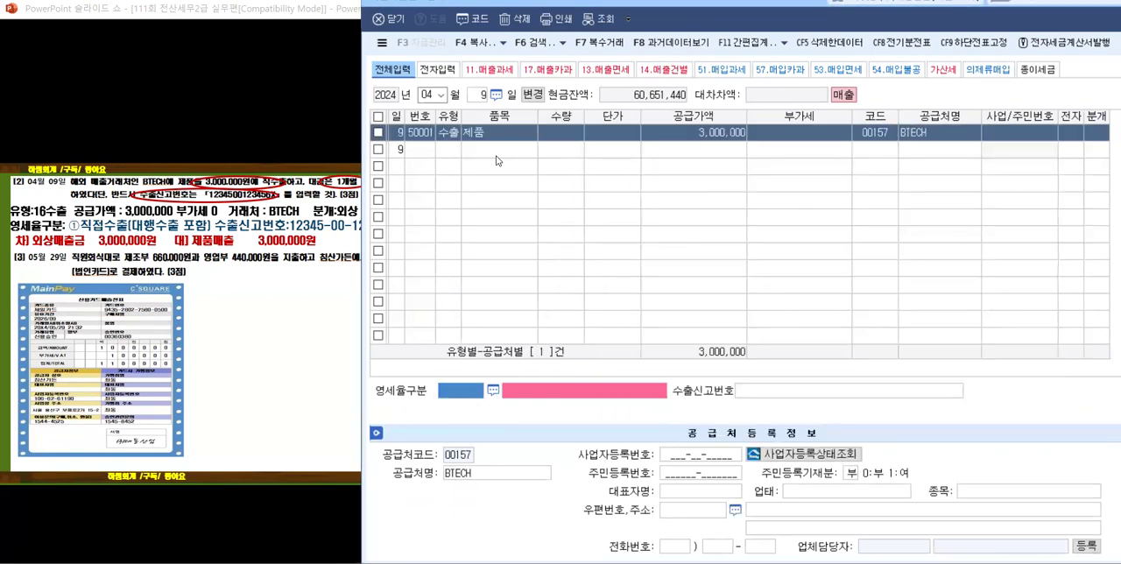
{"action": "left_click", "coordinate": [494, 391]}
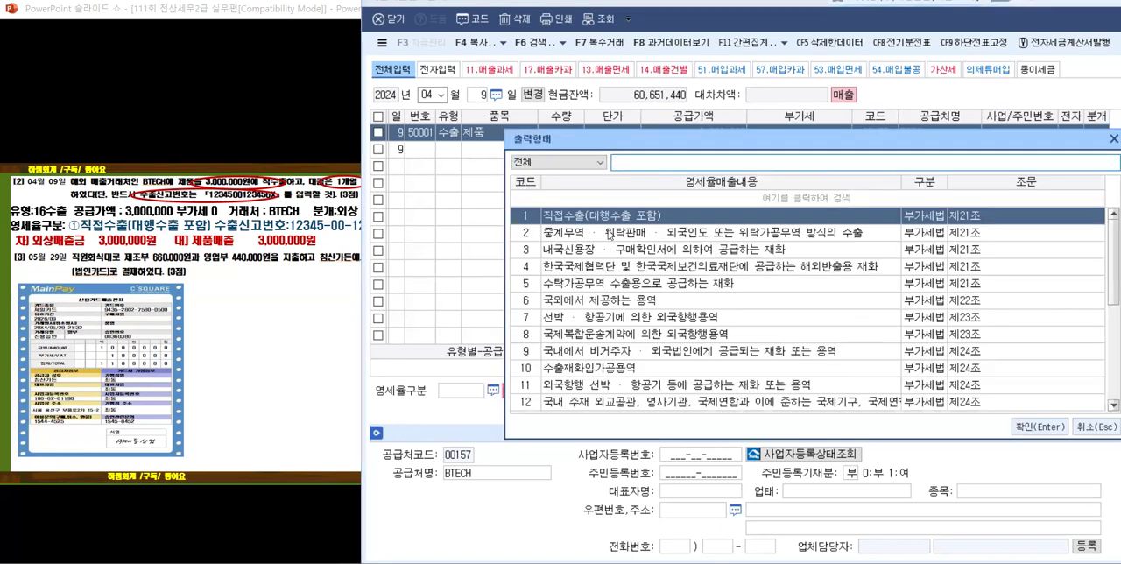
{"action": "left_click", "coordinate": [1036, 429]}
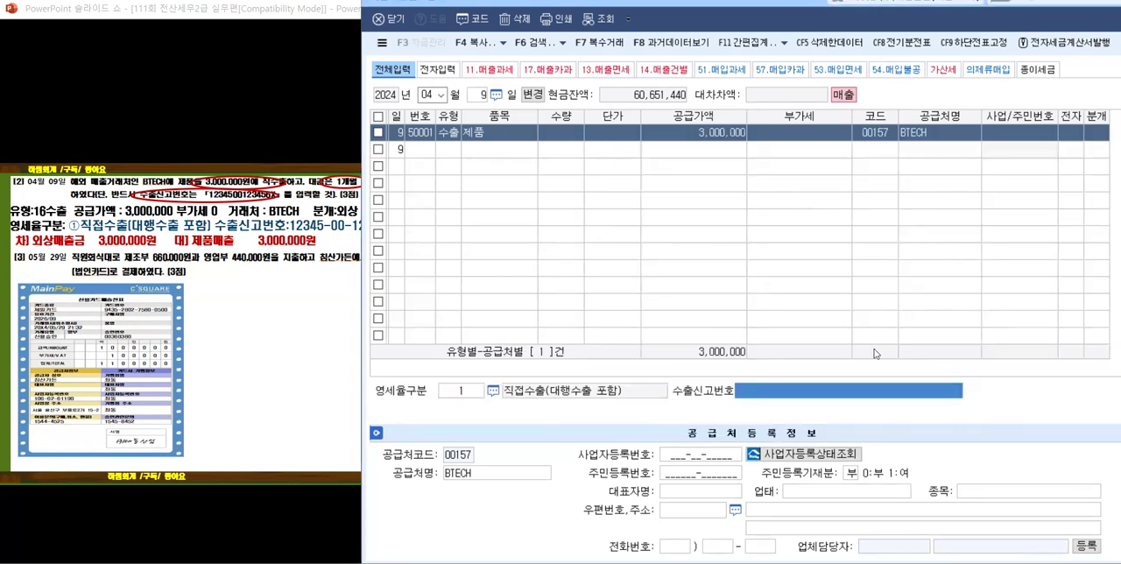
{"action": "type", "text": "1234500123"}
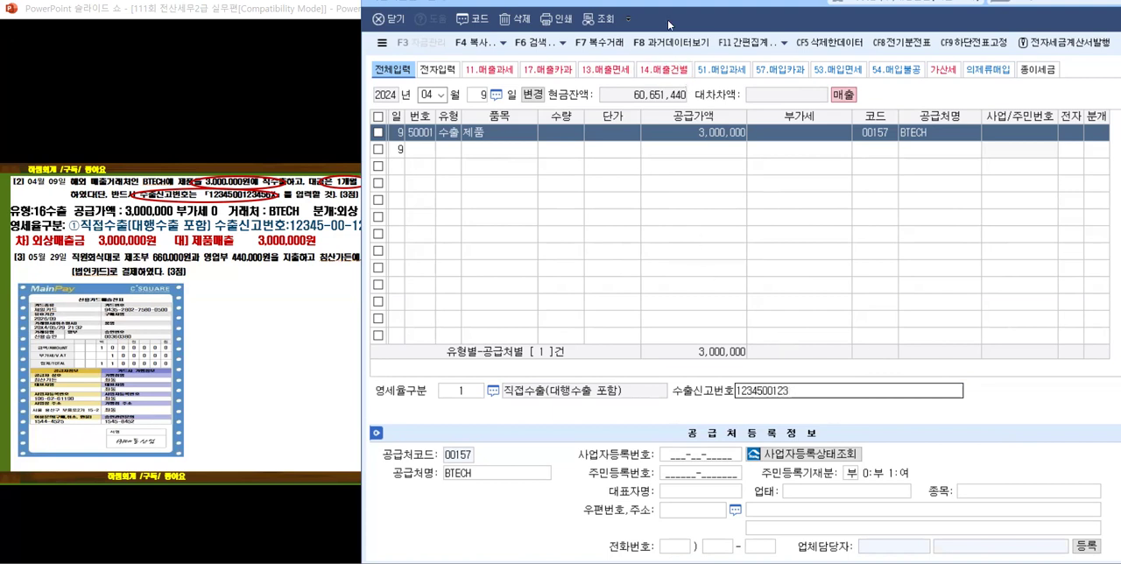
{"action": "left_click_drag", "start_coordinate": [673, 20], "coordinate": [710, 14]}
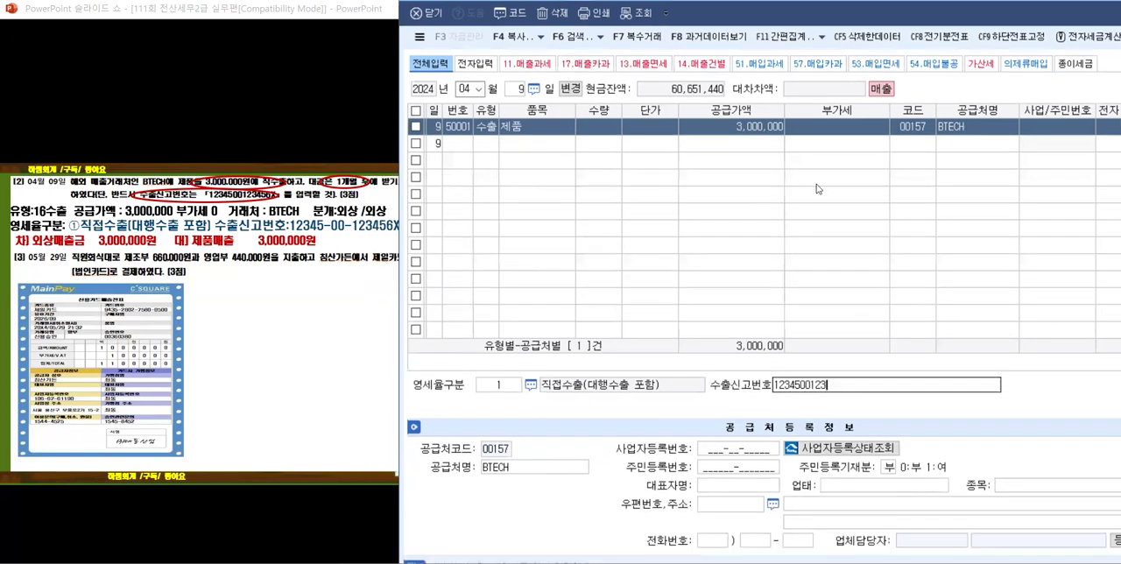
{"action": "type", "text": "56"}
{"action": "key", "text": "BackSpace"}
{"action": "key", "text": "Return"}
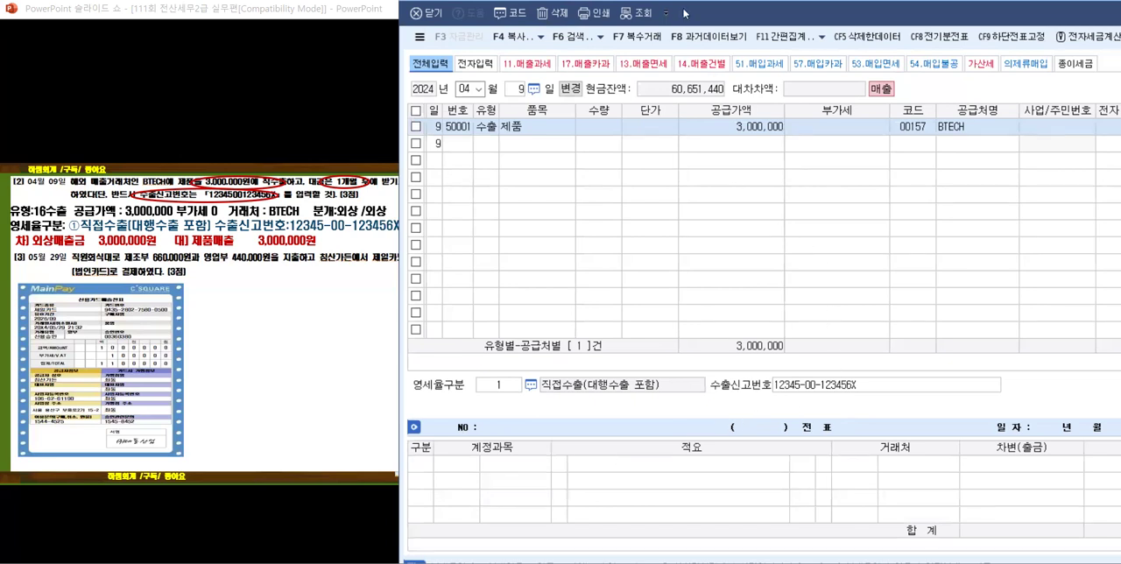
Step: Set the 분개 of the BTECH export line to 2 외상
{"action": "left_click_drag", "start_coordinate": [686, 13], "coordinate": [631, 18]}
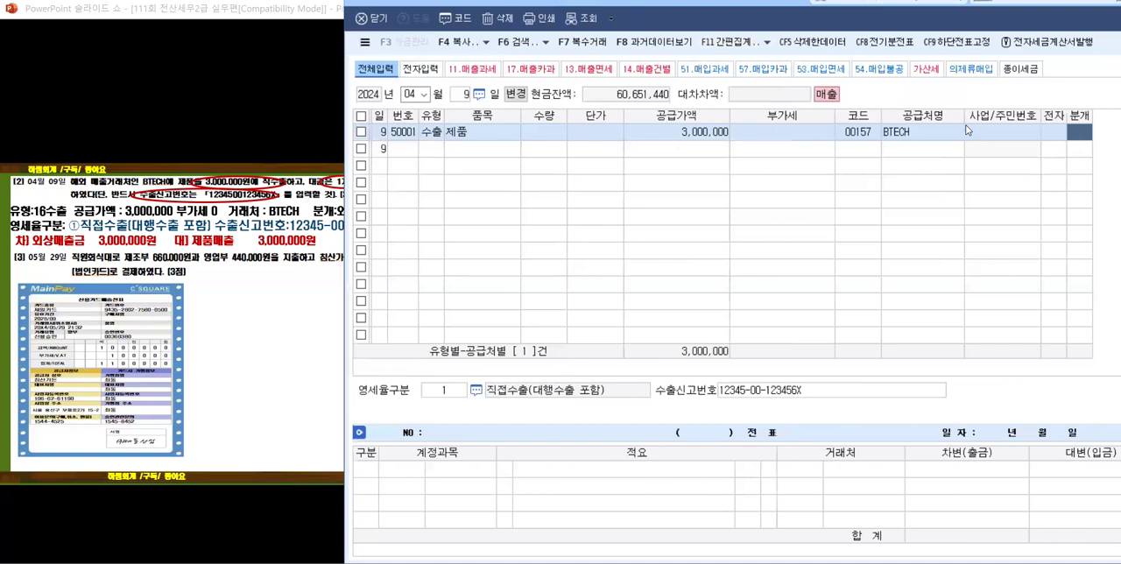
{"action": "left_click", "coordinate": [1076, 133]}
{"action": "type", "text": "2"}
{"action": "key", "text": "Return"}
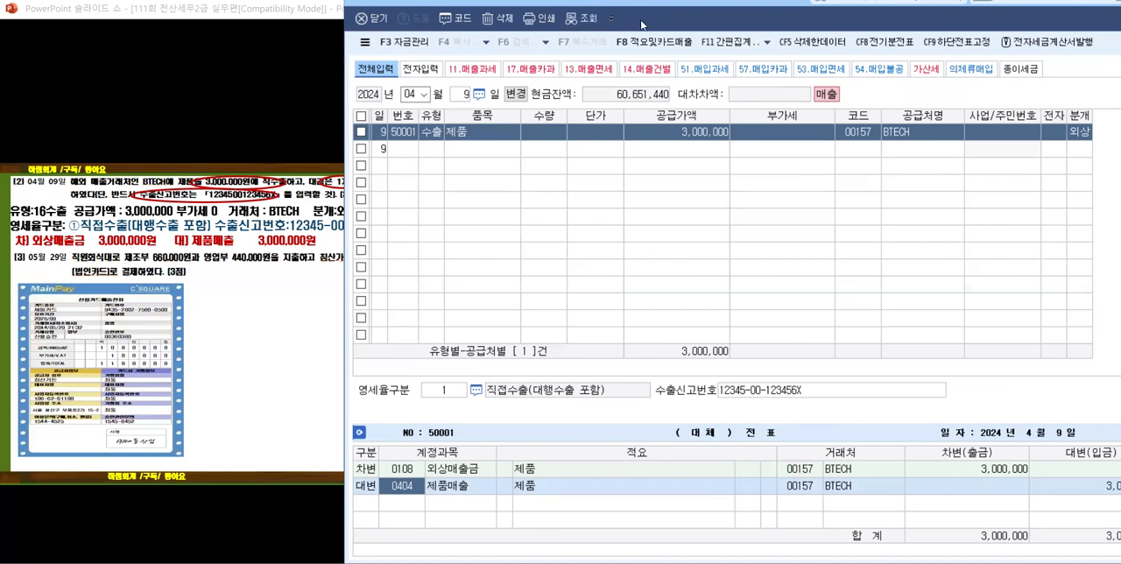
Step: Uncover more of the slide and set the 매입매출전표입력 date to May 29
{"action": "left_click_drag", "start_coordinate": [641, 24], "coordinate": [701, 24]}
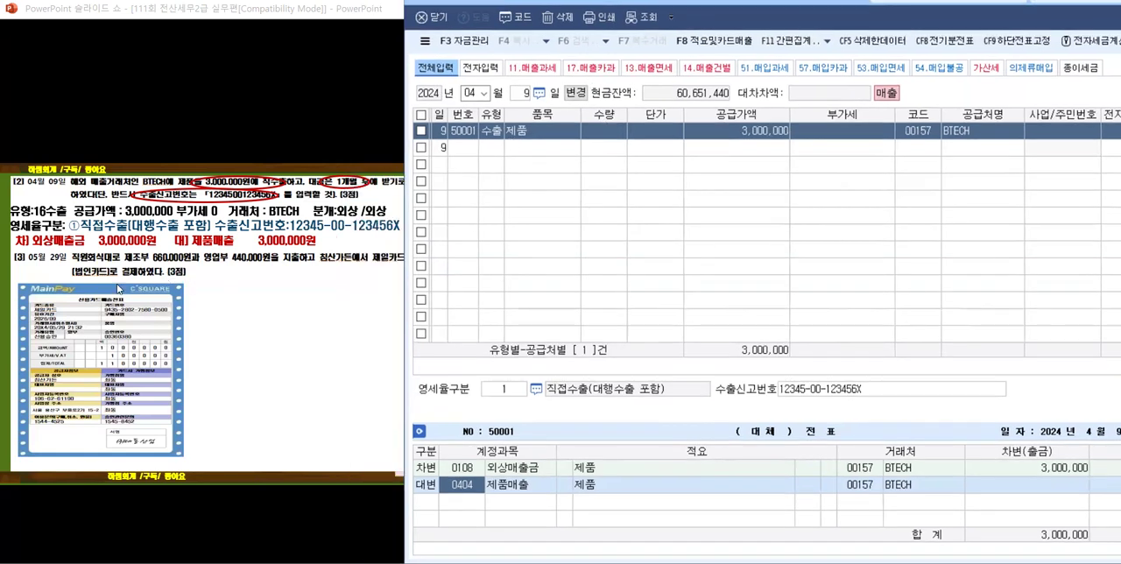
{"action": "left_click", "coordinate": [484, 94]}
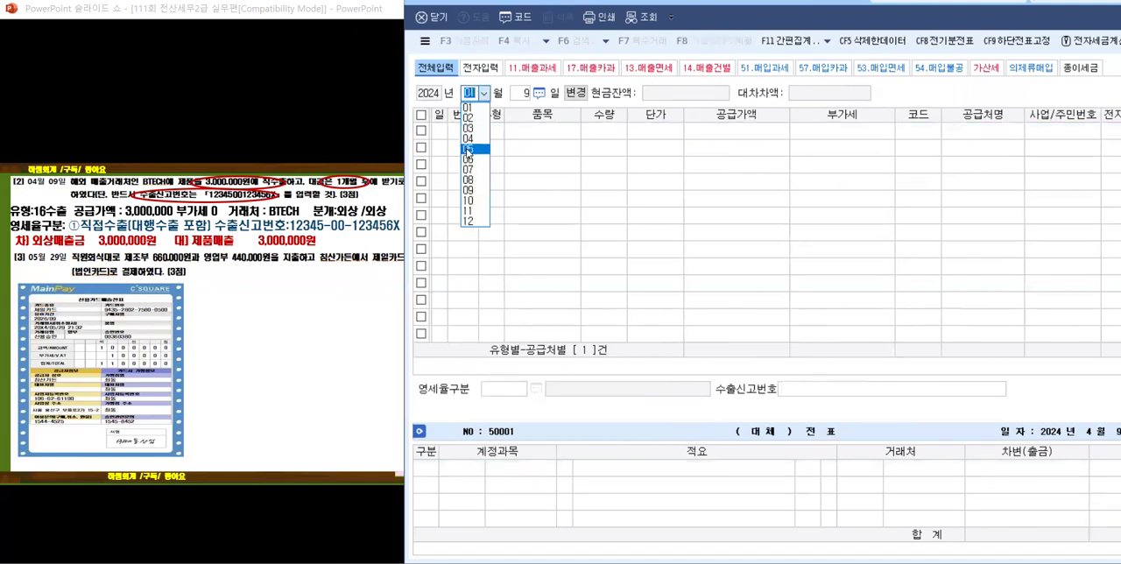
{"action": "left_click", "coordinate": [467, 150]}
{"action": "type", "text": "29"}
{"action": "key", "text": "Return"}
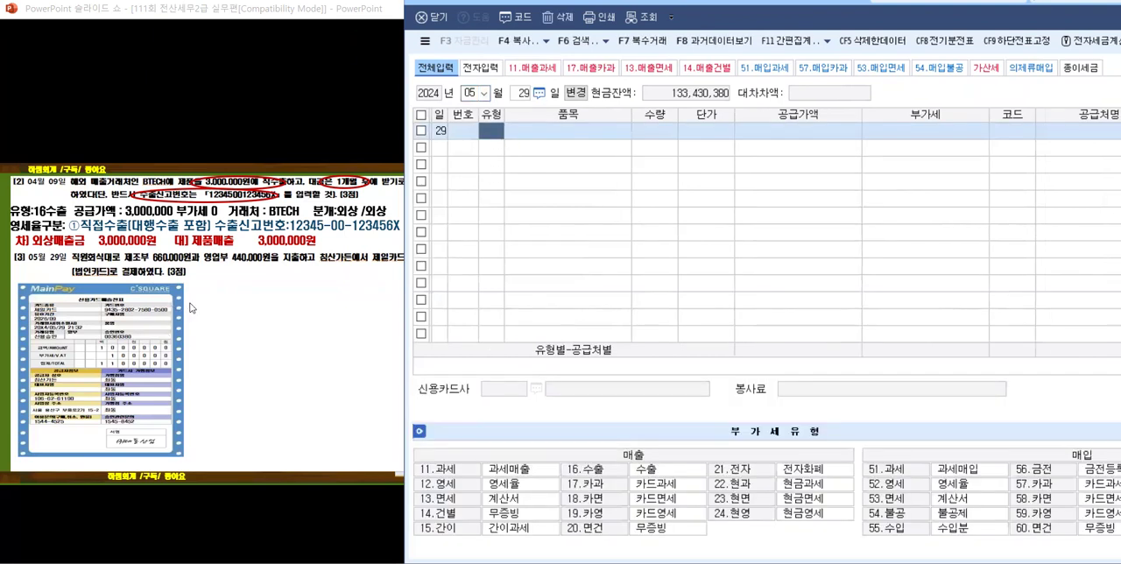
Step: Reveal the highlighted amounts and the 공급대가 note for problem [3] on the slides
{"action": "left_click", "coordinate": [190, 310]}
{"action": "left_click", "coordinate": [186, 311]}
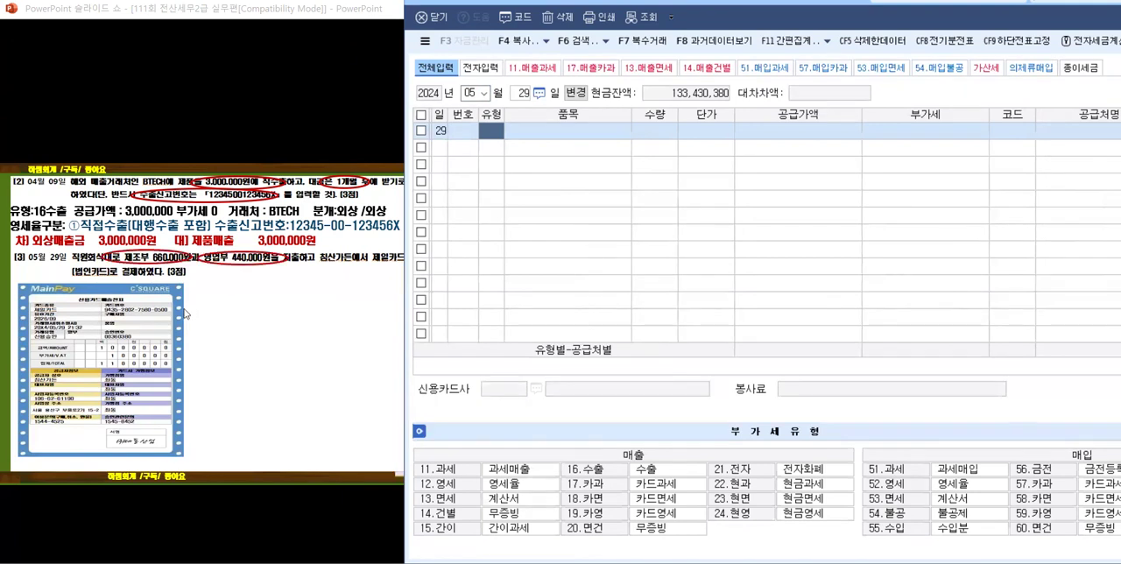
{"action": "left_click", "coordinate": [184, 316]}
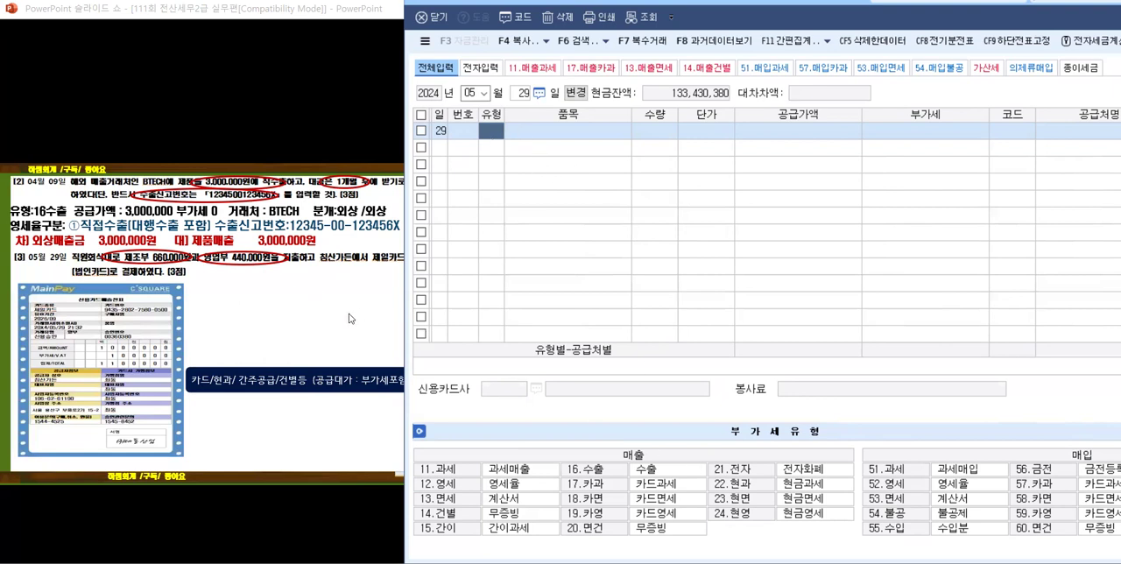
Step: Reveal the entry details and the journal entry answer for problem [3] on the slides
{"action": "left_click", "coordinate": [295, 331]}
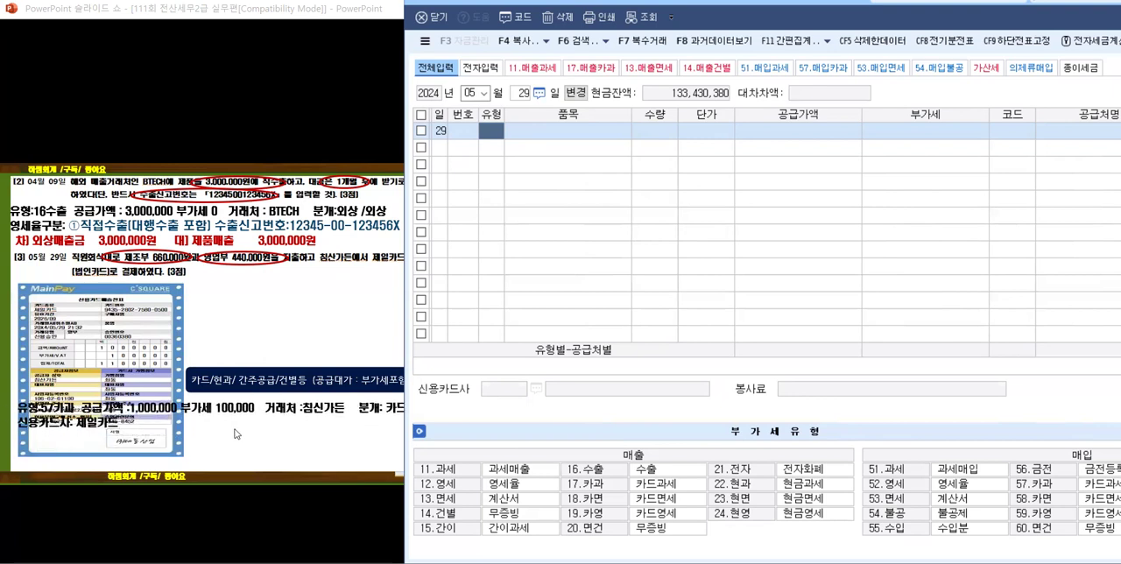
{"action": "left_click", "coordinate": [344, 433]}
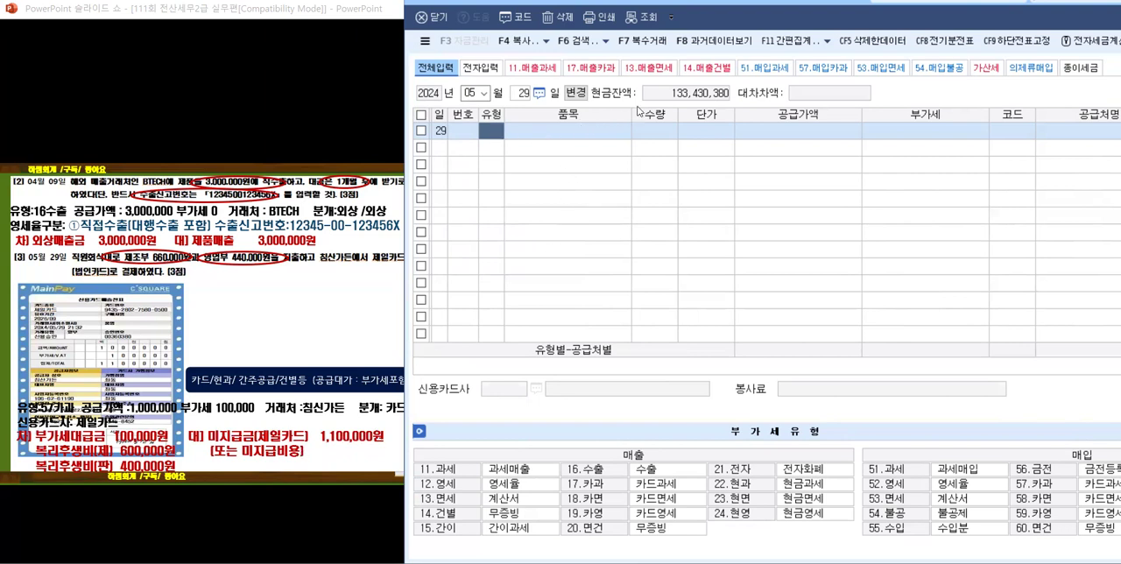
Step: Set the May 29 line's 유형 to 57.카과 and its 품목 to 식대, narrowing the 품목 column
{"action": "left_click_drag", "start_coordinate": [632, 110], "coordinate": [589, 110]}
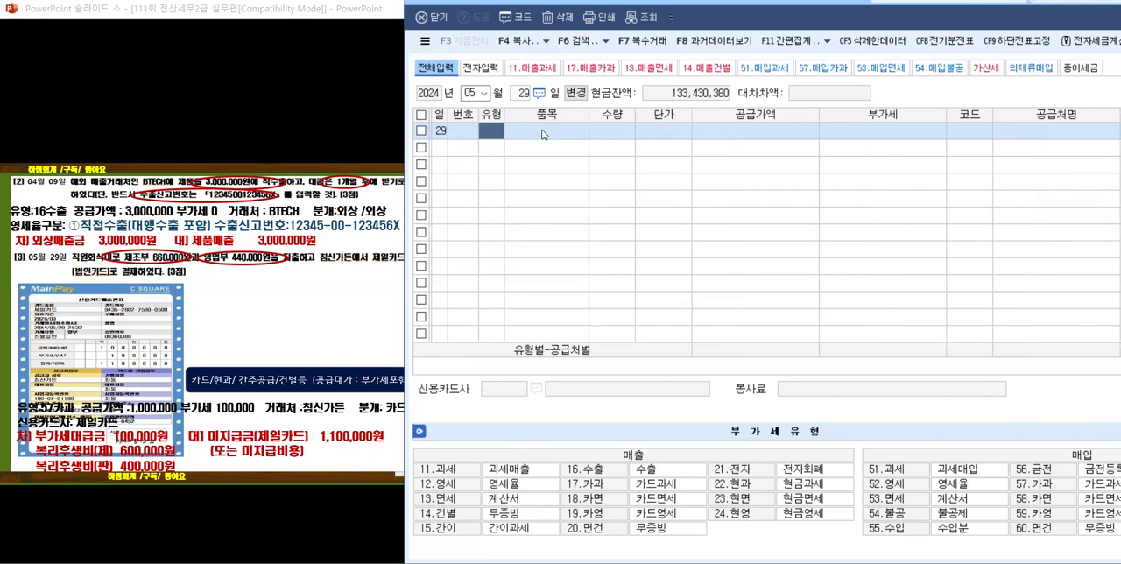
{"action": "type", "text": "17"}
{"action": "key", "text": "Return"}
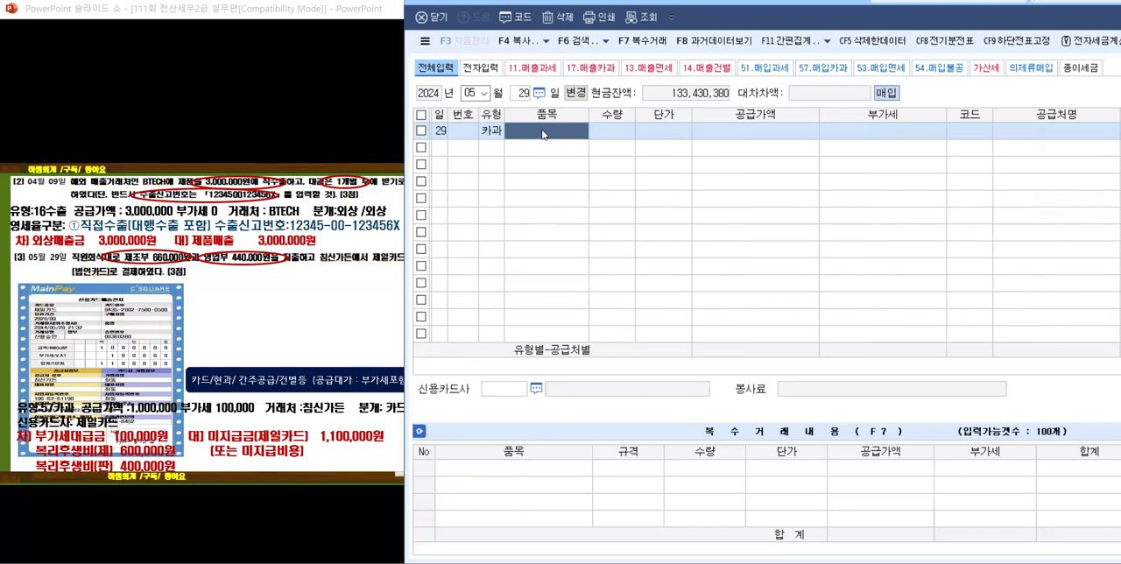
{"action": "type", "text": "tlr"}
{"action": "type", "text": "ㅅㄱ대"}
{"action": "key", "text": "Return"}
{"action": "key", "text": "BackSpace"}
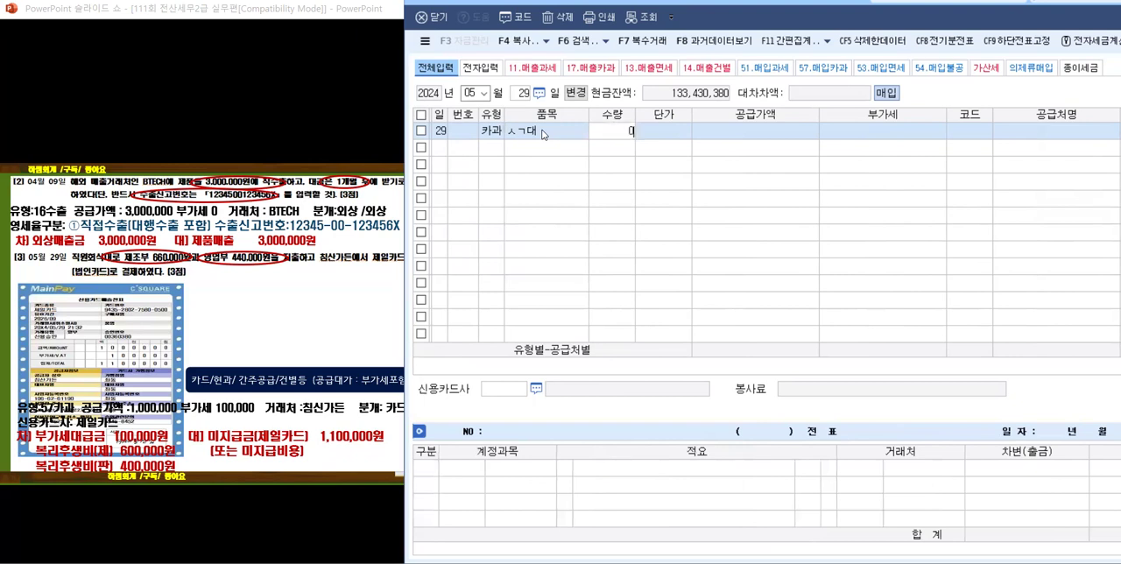
{"action": "left_click", "coordinate": [542, 133]}
{"action": "type", "text": "ㅅ"}
{"action": "key", "text": "BackSpace"}
{"action": "type", "text": "시ㄱㄷㅐ"}
{"action": "key", "text": "Return"}
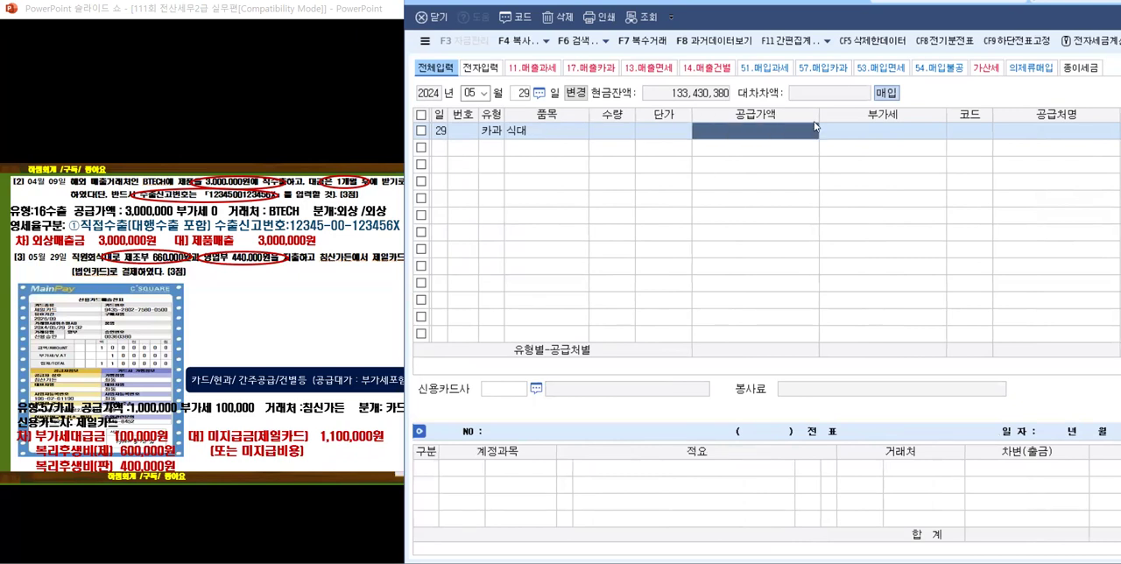
Step: Narrow the 공급가액, 부가세, 공급처명 and 품목 columns and shift the window until the 분개 column fits in view
{"action": "left_click_drag", "start_coordinate": [819, 115], "coordinate": [796, 115]}
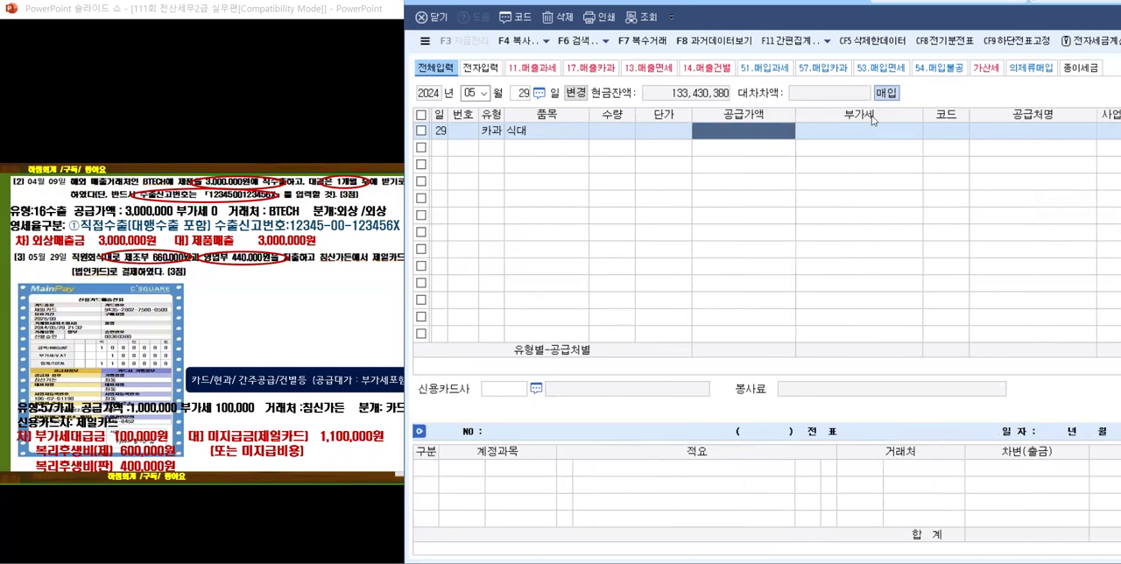
{"action": "left_click_drag", "start_coordinate": [916, 117], "coordinate": [890, 117]}
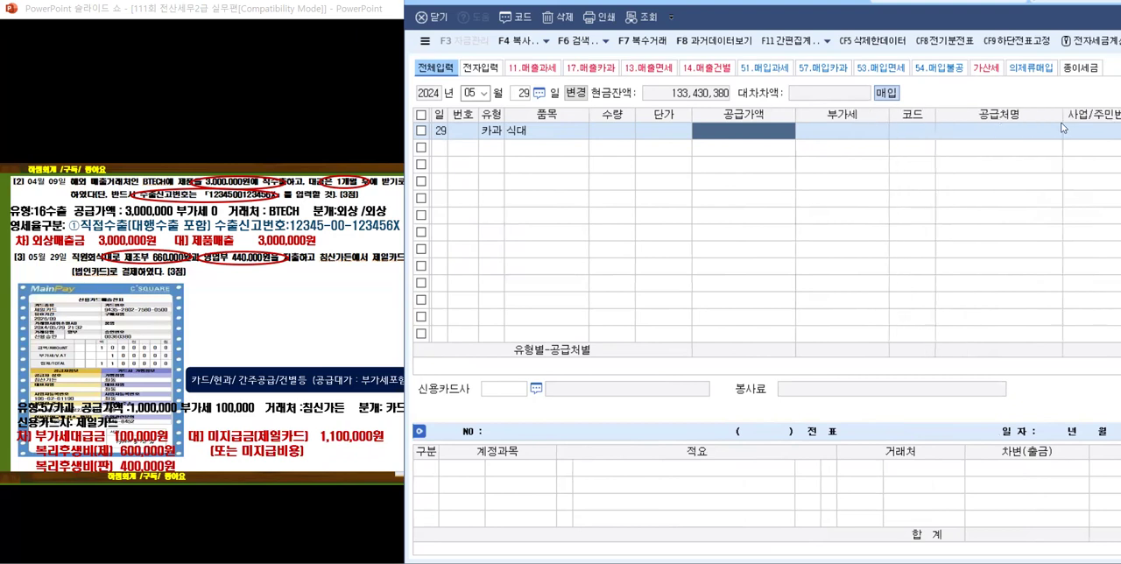
{"action": "left_click_drag", "start_coordinate": [1062, 117], "coordinate": [1025, 116]}
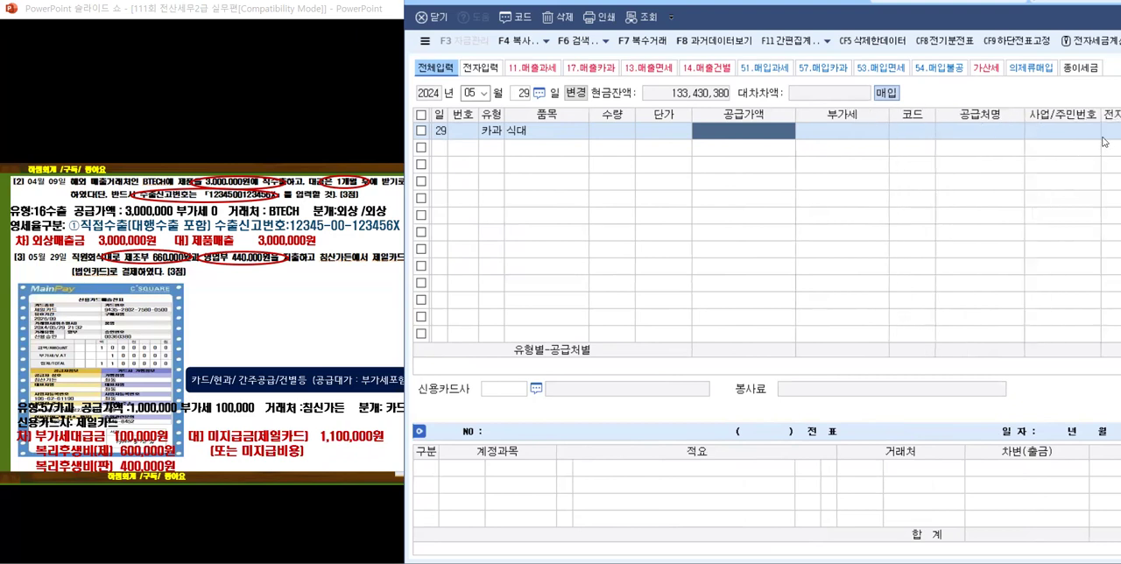
{"action": "left_click_drag", "start_coordinate": [588, 115], "coordinate": [569, 115]}
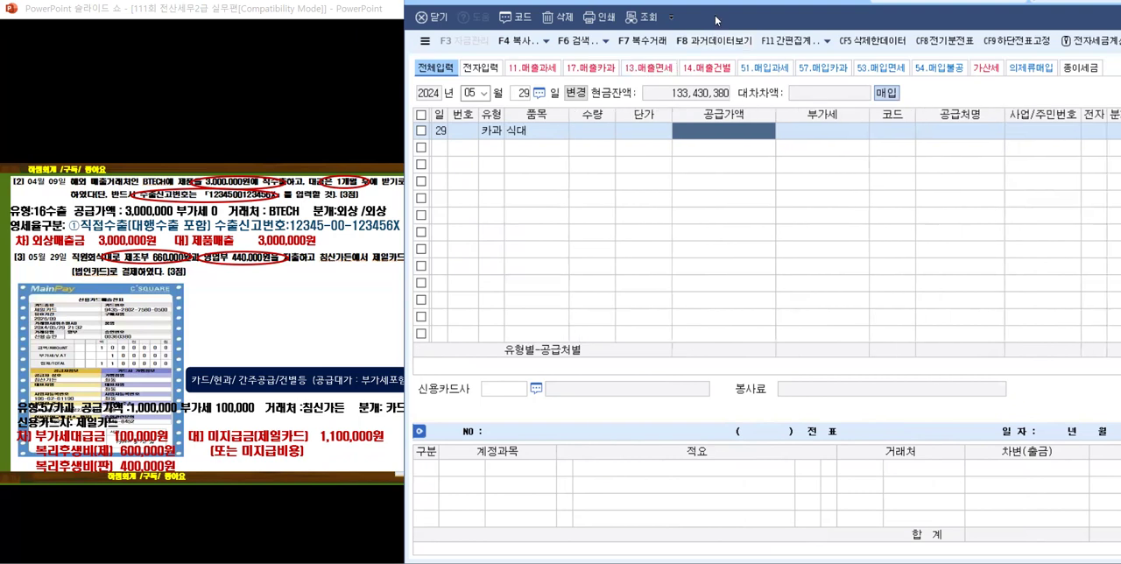
{"action": "left_click_drag", "start_coordinate": [715, 19], "coordinate": [692, 24]}
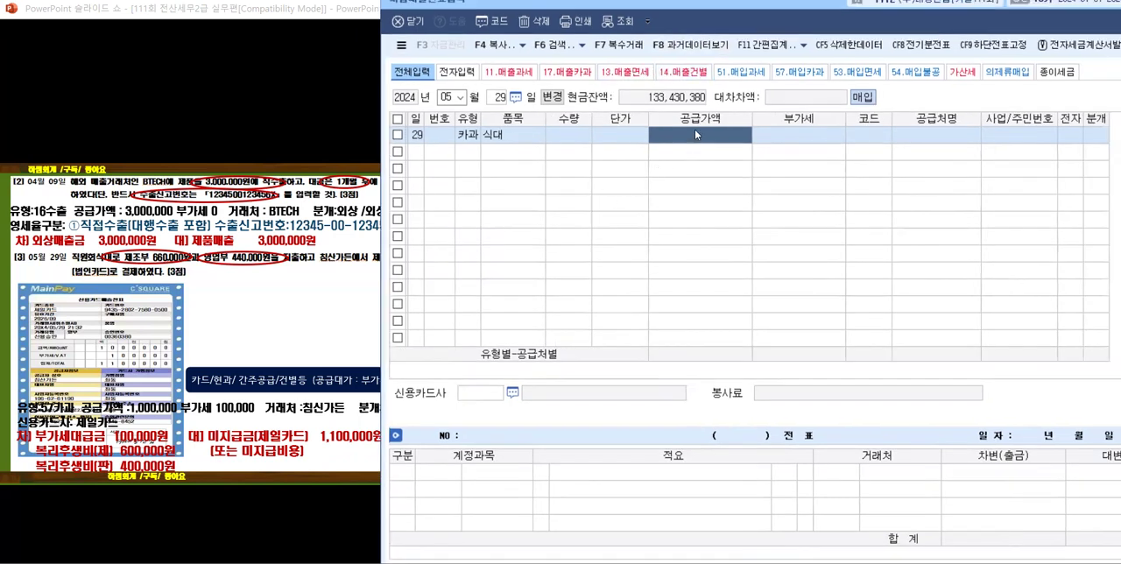
Step: Enter the VAT-inclusive 1,100,000 for the 식대 line, giving a 공급가액 of 1,000,000 and 부가세 of 100,000
{"action": "type", "text": "11000"}
{"action": "key", "text": "Return"}
{"action": "key", "text": "Return"}
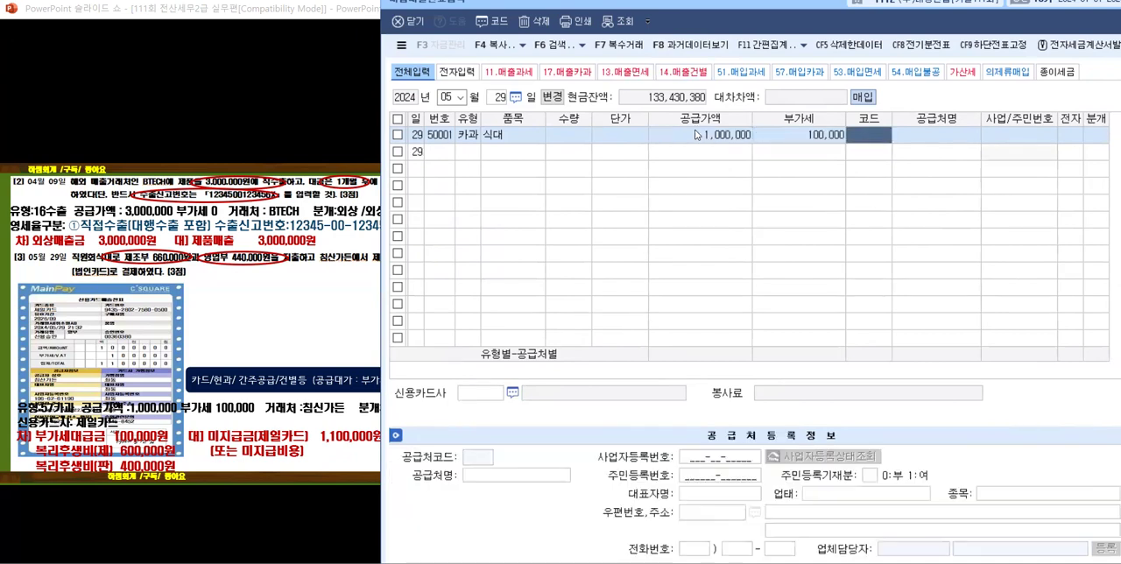
Step: Find 침산가든 by searching for 가든 and assign it as the supplier of the 식대 line
{"action": "type", "text": "참신"}
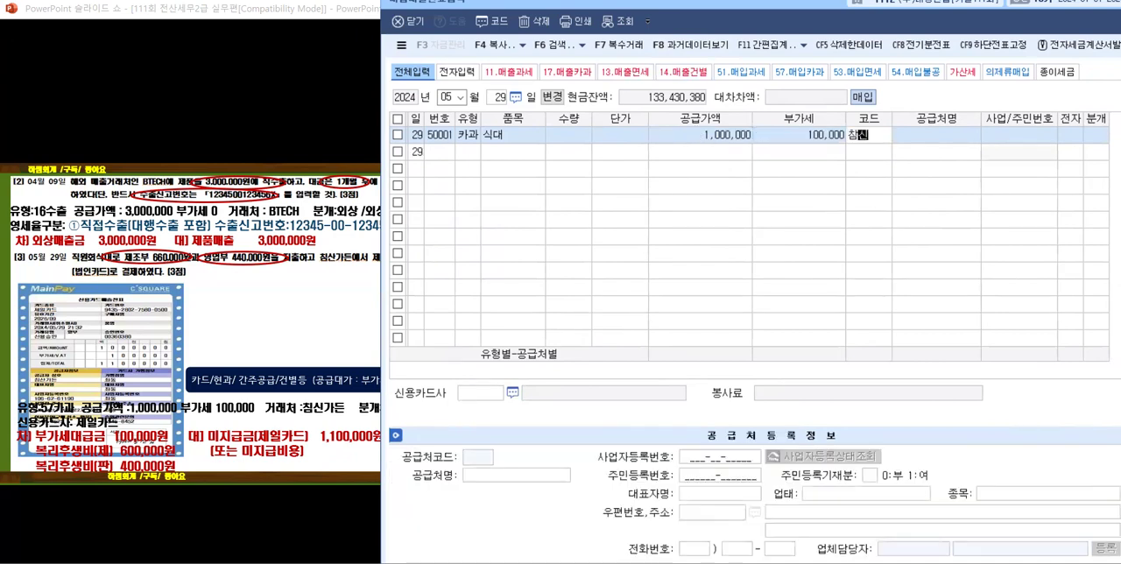
{"action": "key", "text": "Return"}
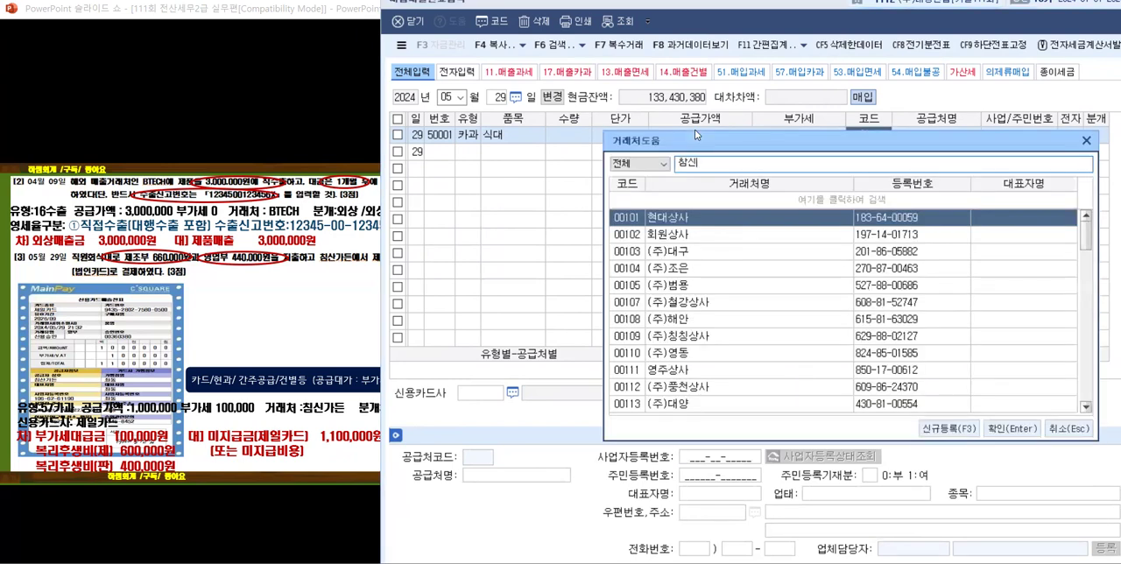
{"action": "key", "text": "BackSpace"}
{"action": "type", "text": "가든"}
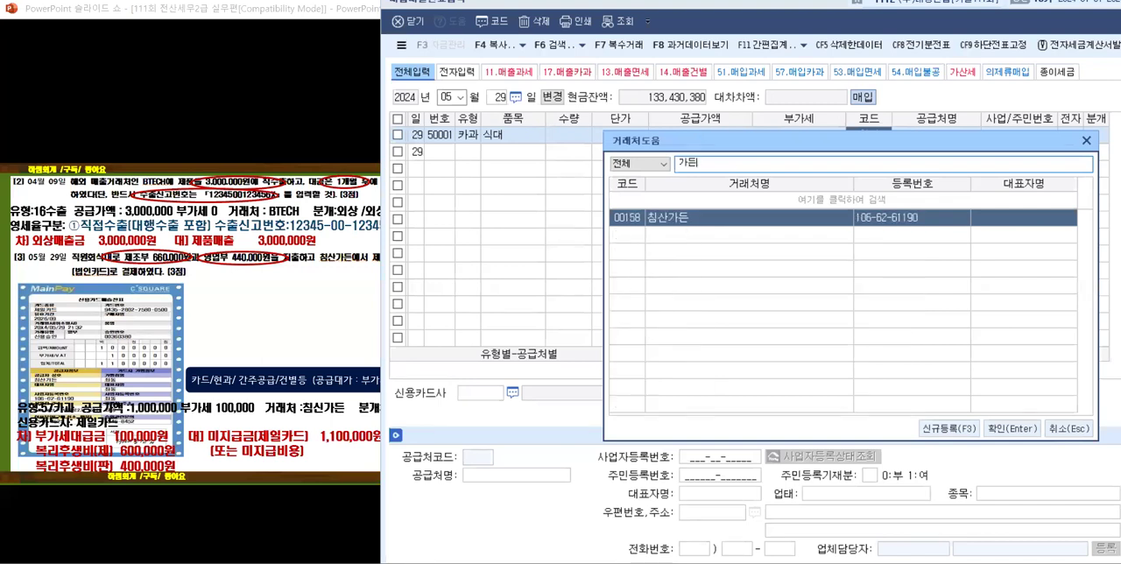
{"action": "key", "text": "Return"}
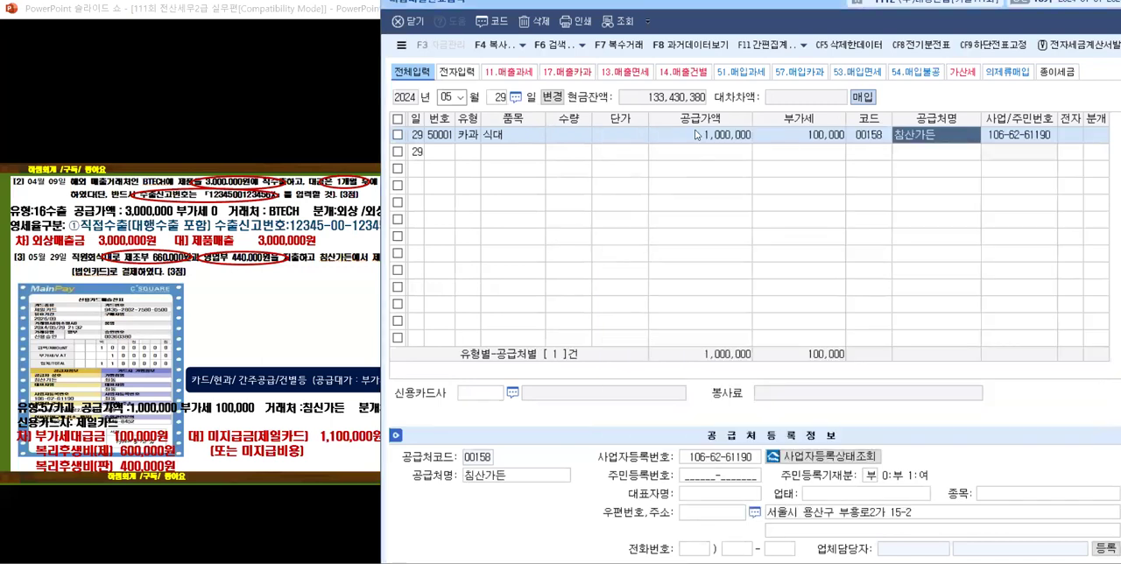
{"action": "key", "text": "Return"}
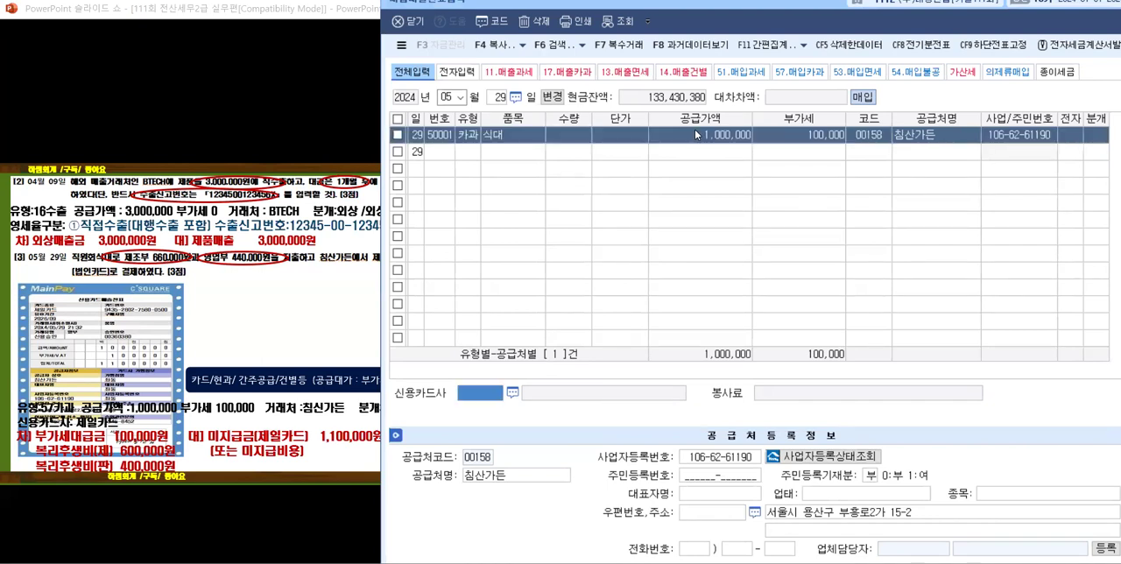
Step: Choose 제일카드 as the 신용카드사 and set the 분개 of the 식대 line to 4 카드
{"action": "left_click", "coordinate": [513, 393]}
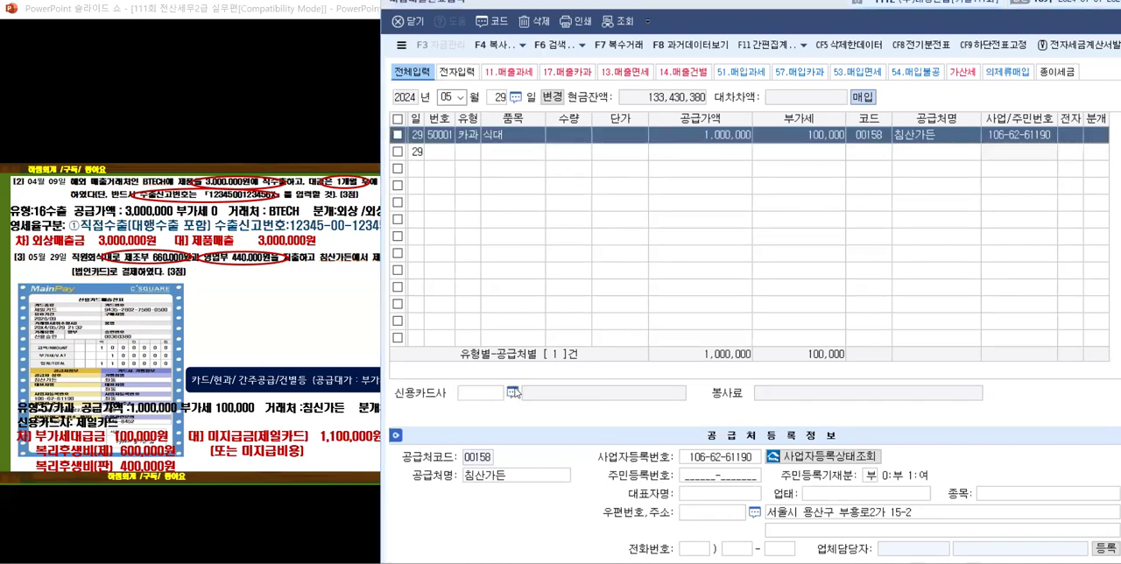
{"action": "left_click", "coordinate": [665, 252]}
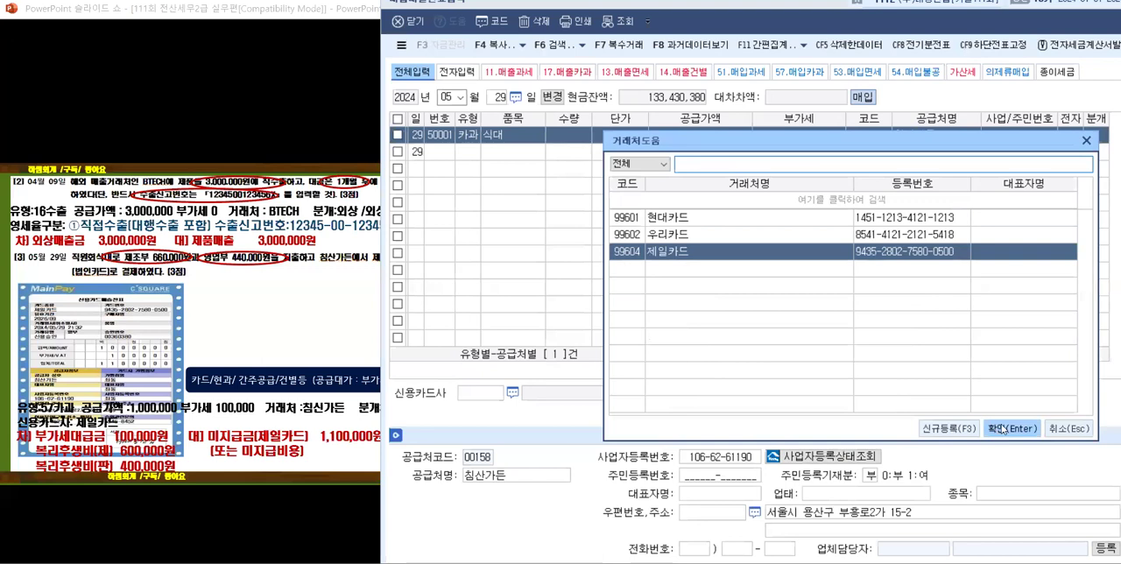
{"action": "left_click", "coordinate": [1000, 428]}
{"action": "key", "text": "4"}
{"action": "key", "text": "Return"}
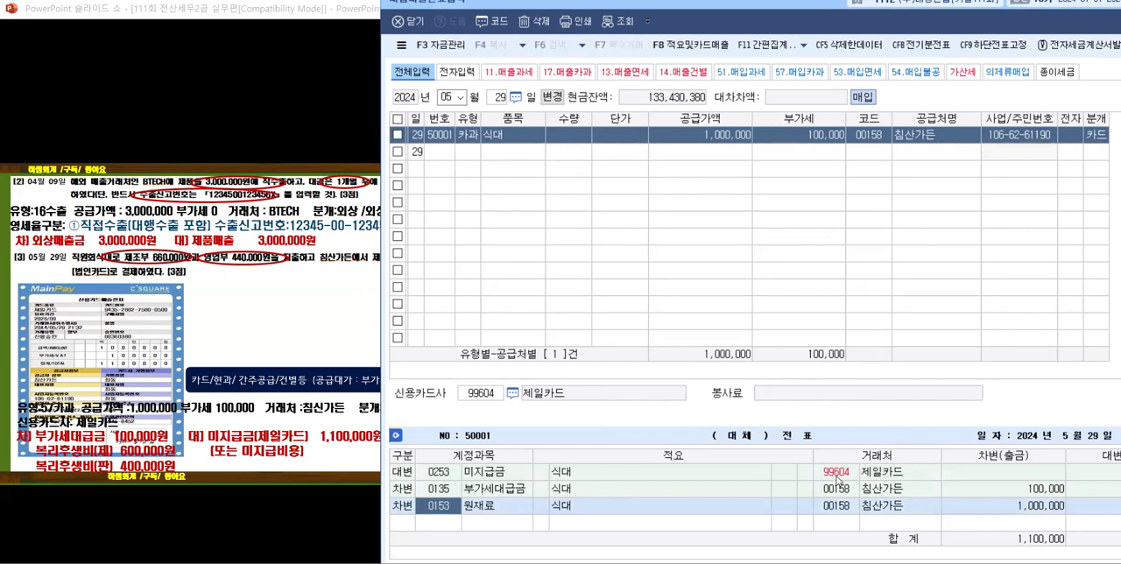
Step: Replace the 원재료 debit account with 0511 복리후생비 (제조원가) and set its amount to 600,000
{"action": "type", "text": "복리"}
{"action": "key", "text": "Return"}
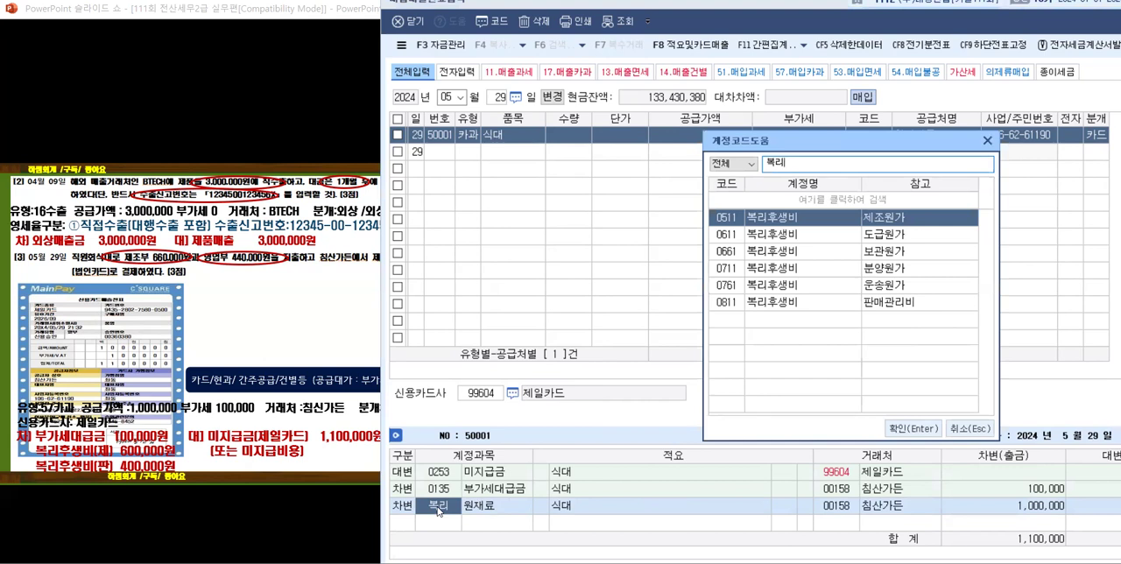
{"action": "key", "text": "Return"}
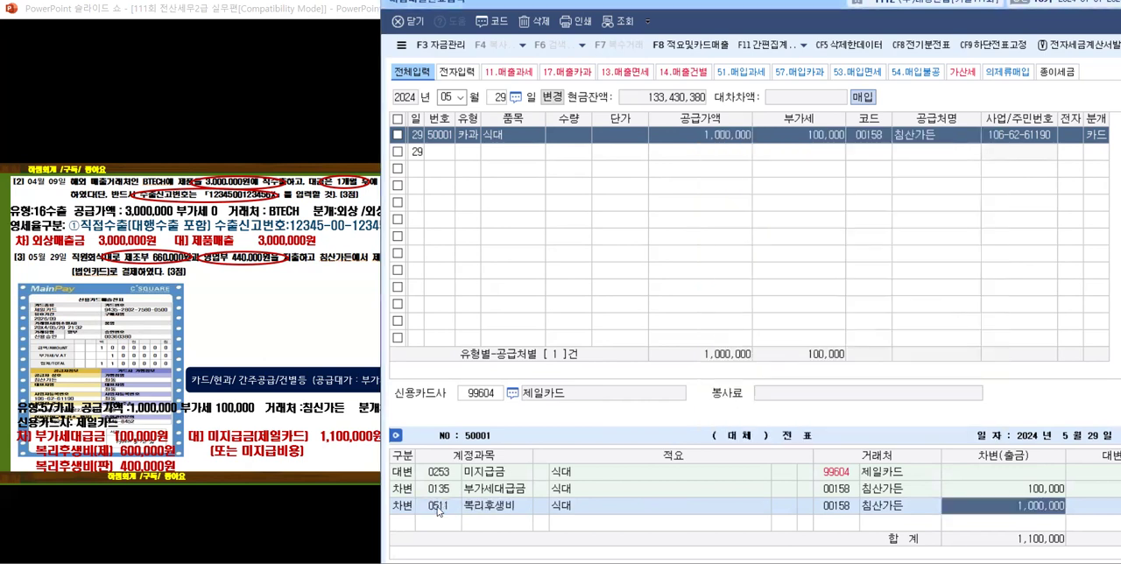
{"action": "type", "text": "600,000"}
{"action": "key", "text": "Return"}
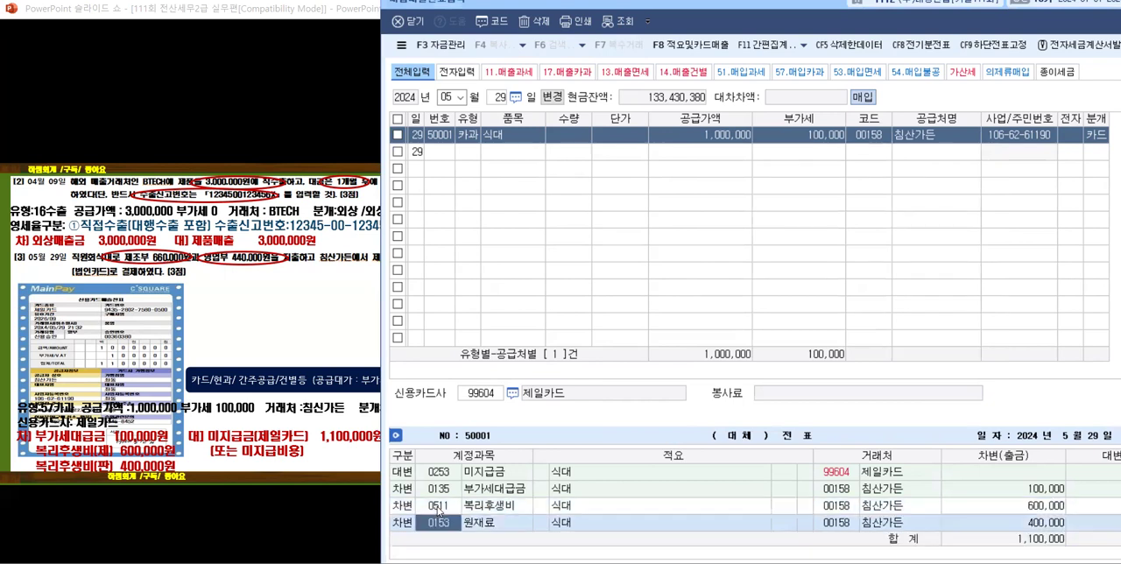
Step: Change the remaining 원재료 debit line to 0811 복리후생비 (판매관리비) and advance the slides to problem [4]
{"action": "type", "text": "복리"}
{"action": "key", "text": "Return"}
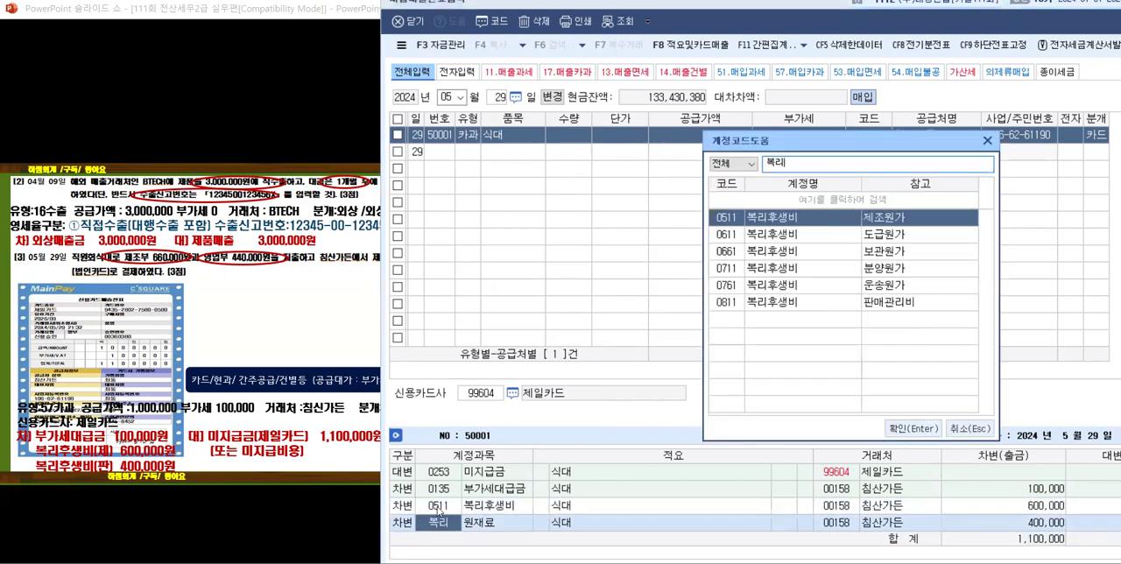
{"action": "left_click", "coordinate": [788, 306]}
{"action": "left_click", "coordinate": [929, 427]}
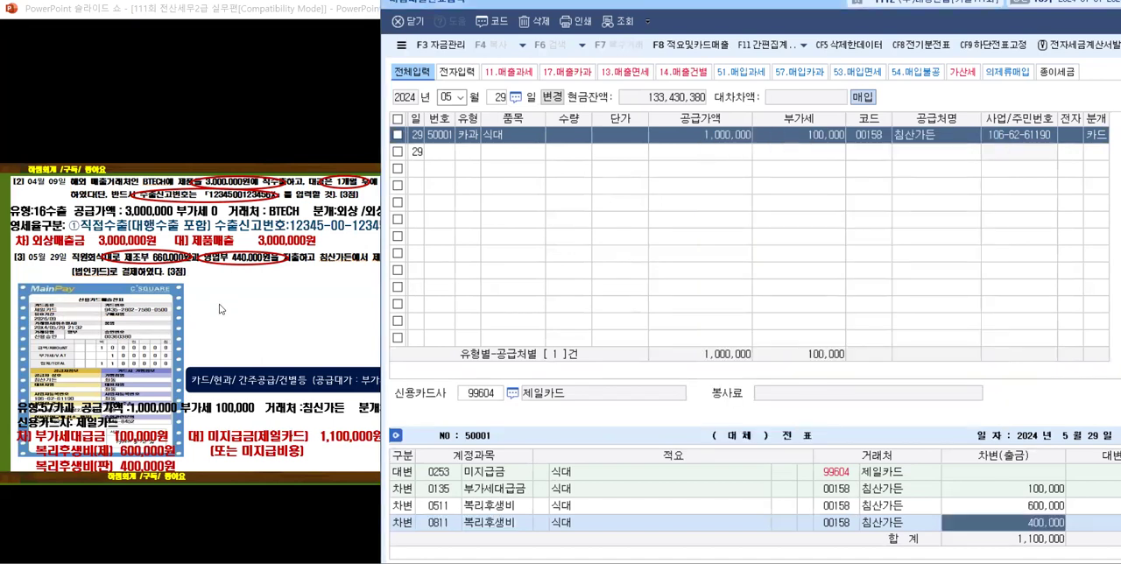
{"action": "left_click", "coordinate": [222, 330]}
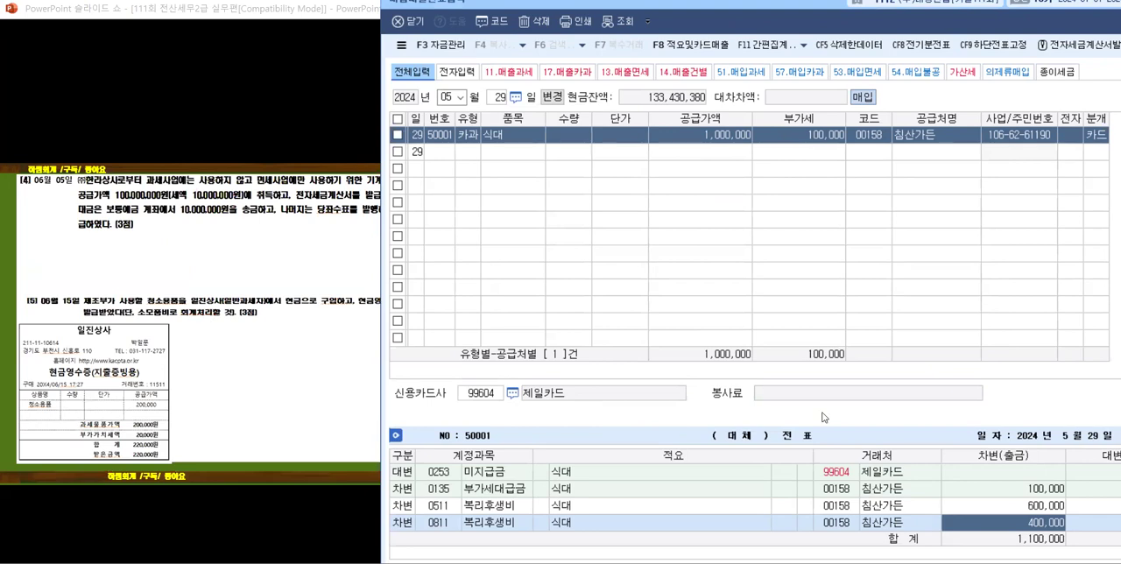
{"action": "key", "text": "Return"}
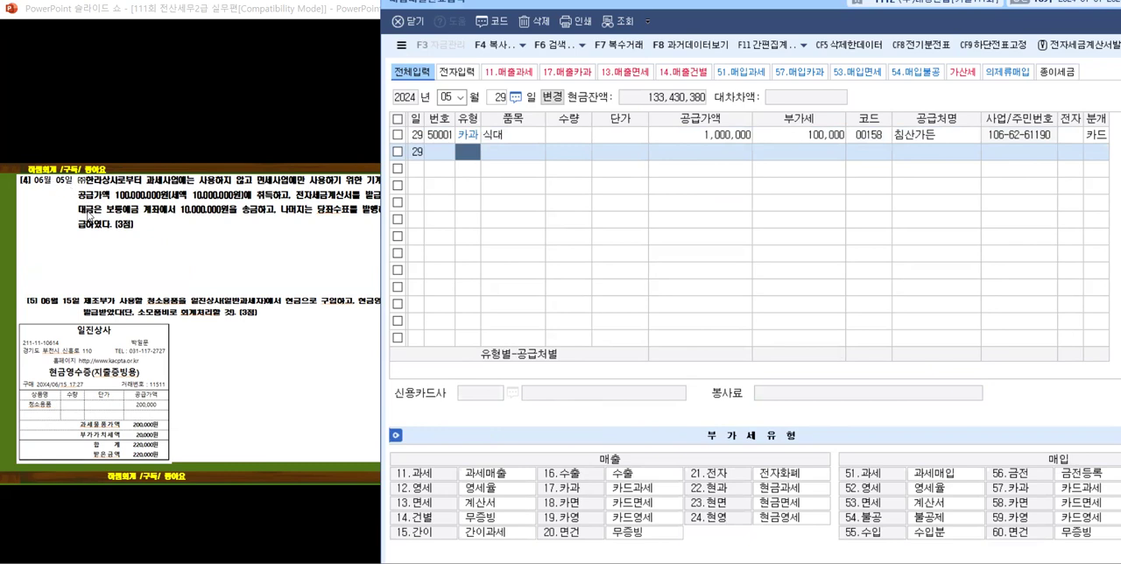
Step: Set the 매입매출전표입력 date to June 5
{"action": "left_click", "coordinate": [460, 97]}
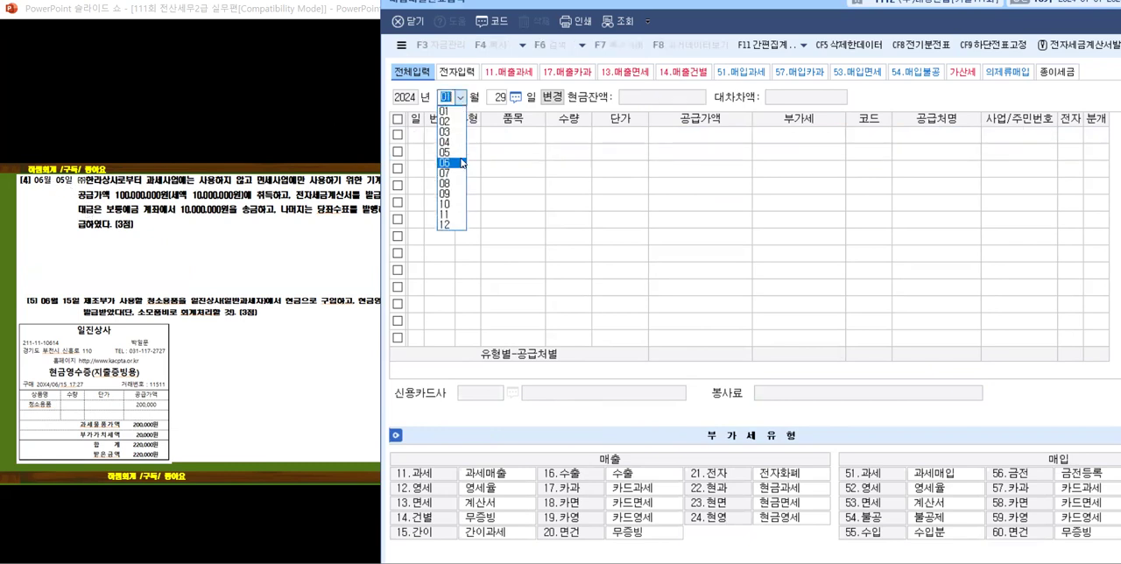
{"action": "key", "text": "Return"}
{"action": "type", "text": "5"}
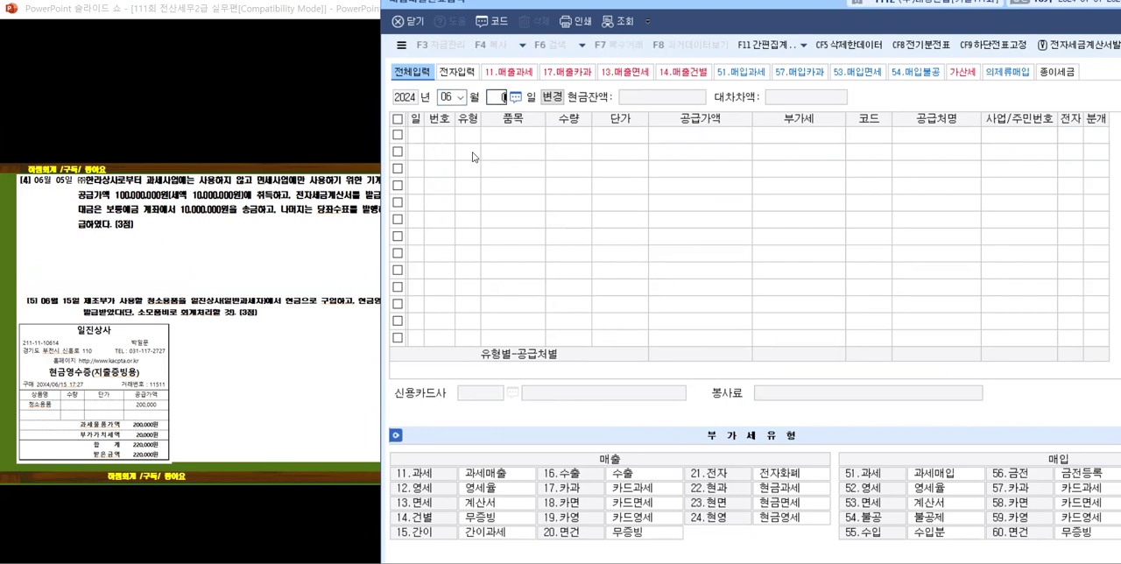
{"action": "key", "text": "Return"}
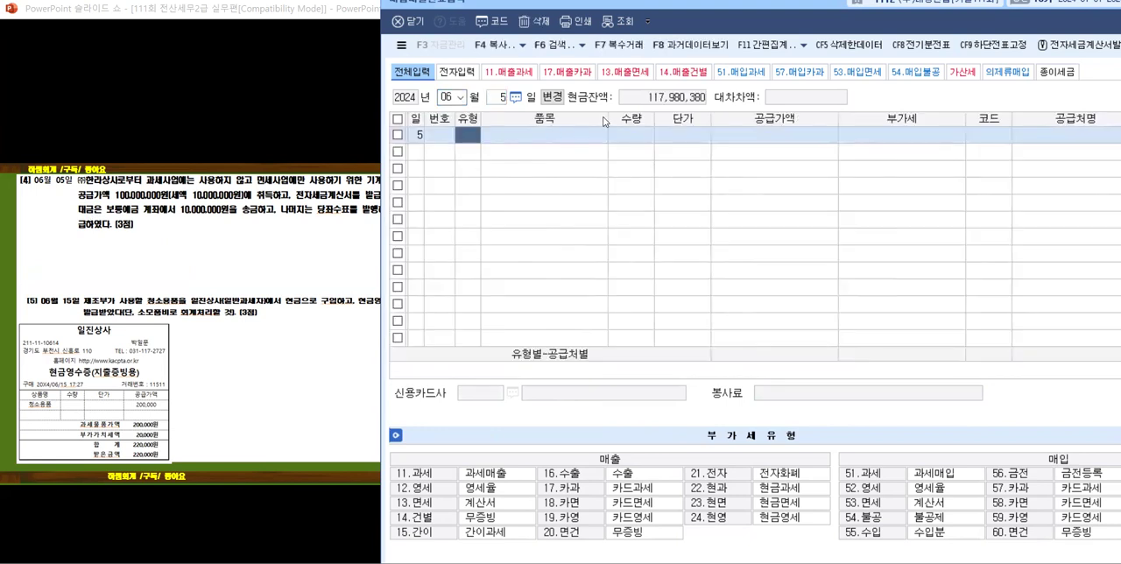
Step: Narrow the 품목, 공급가액, 부가세 and 공급처명 columns and shift the window to uncover more of the slide
{"action": "left_click_drag", "start_coordinate": [609, 122], "coordinate": [575, 124]}
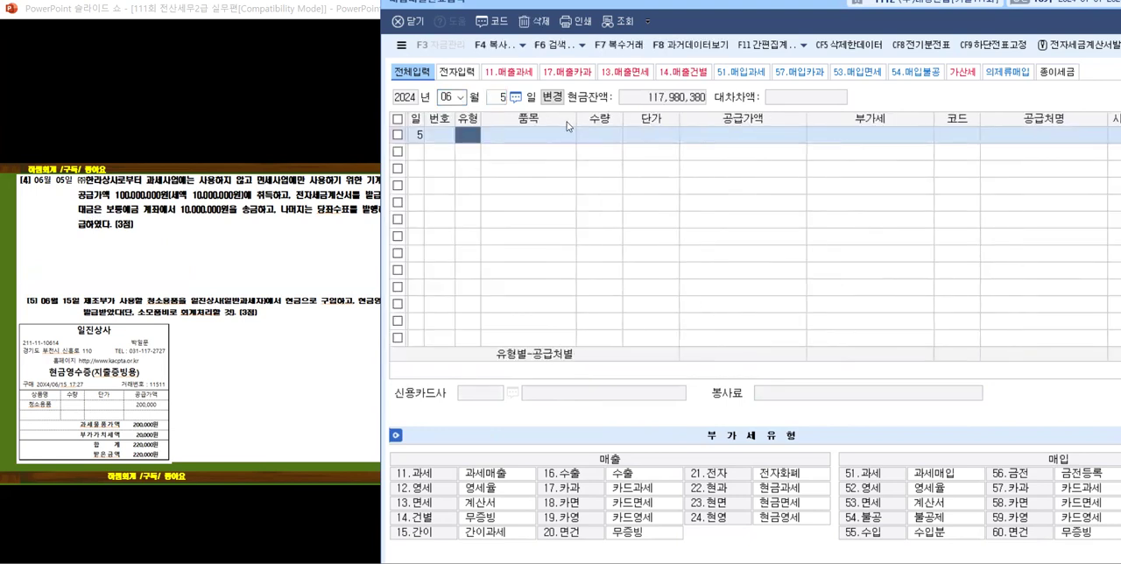
{"action": "left_click_drag", "start_coordinate": [805, 121], "coordinate": [786, 120]}
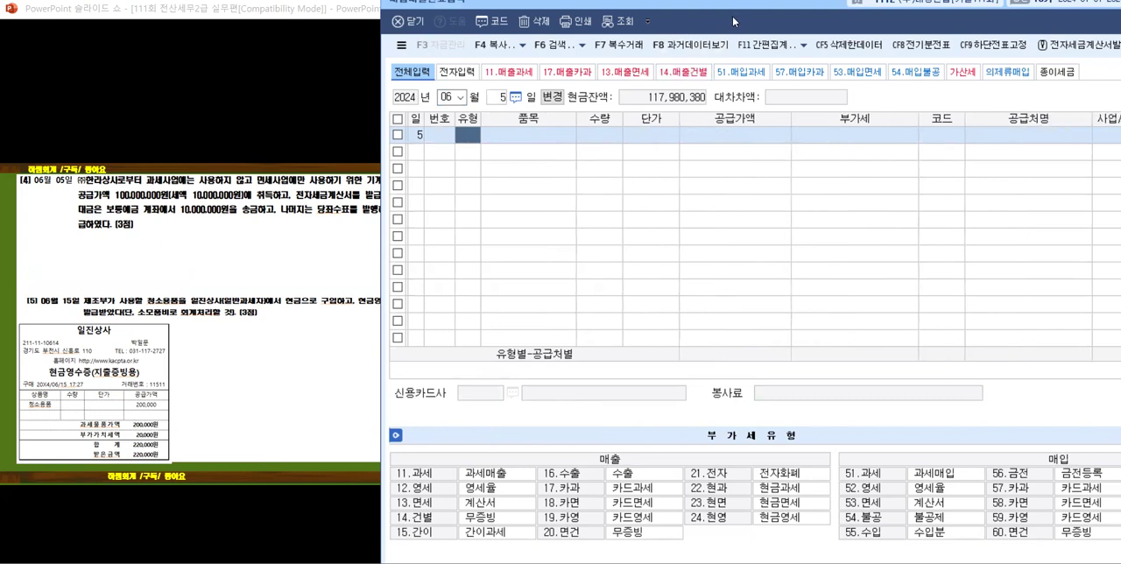
{"action": "left_click_drag", "start_coordinate": [733, 21], "coordinate": [757, 26]}
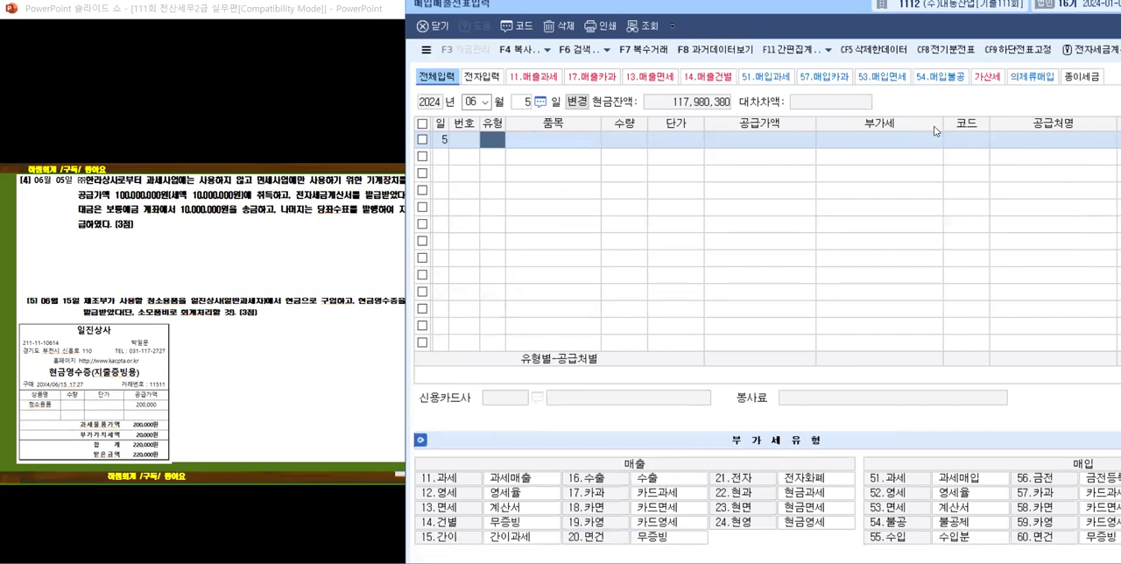
{"action": "left_click_drag", "start_coordinate": [941, 122], "coordinate": [916, 123]}
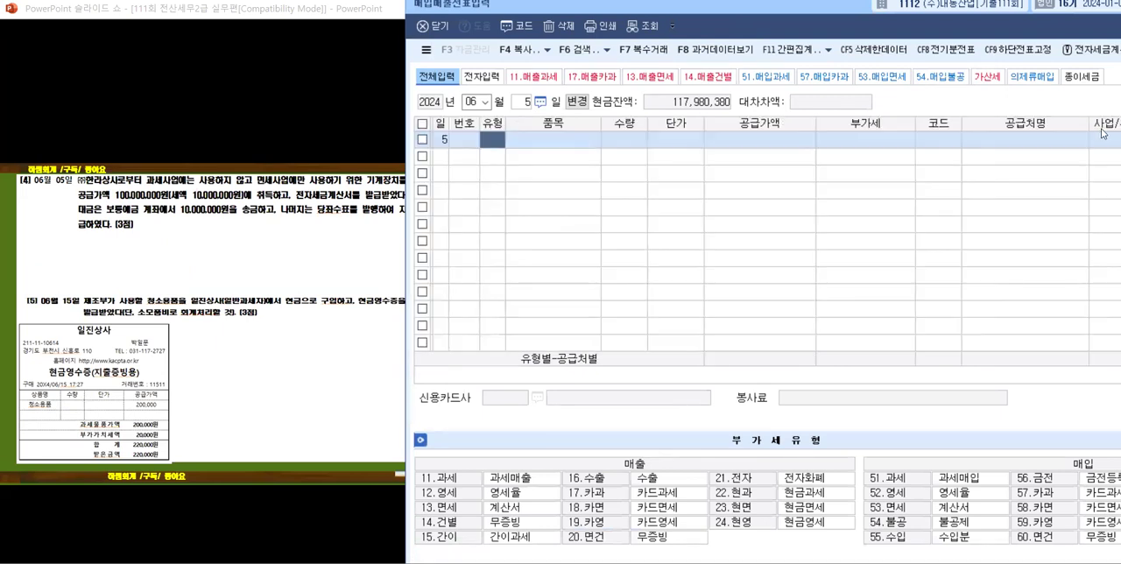
{"action": "left_click_drag", "start_coordinate": [1089, 124], "coordinate": [1055, 126]}
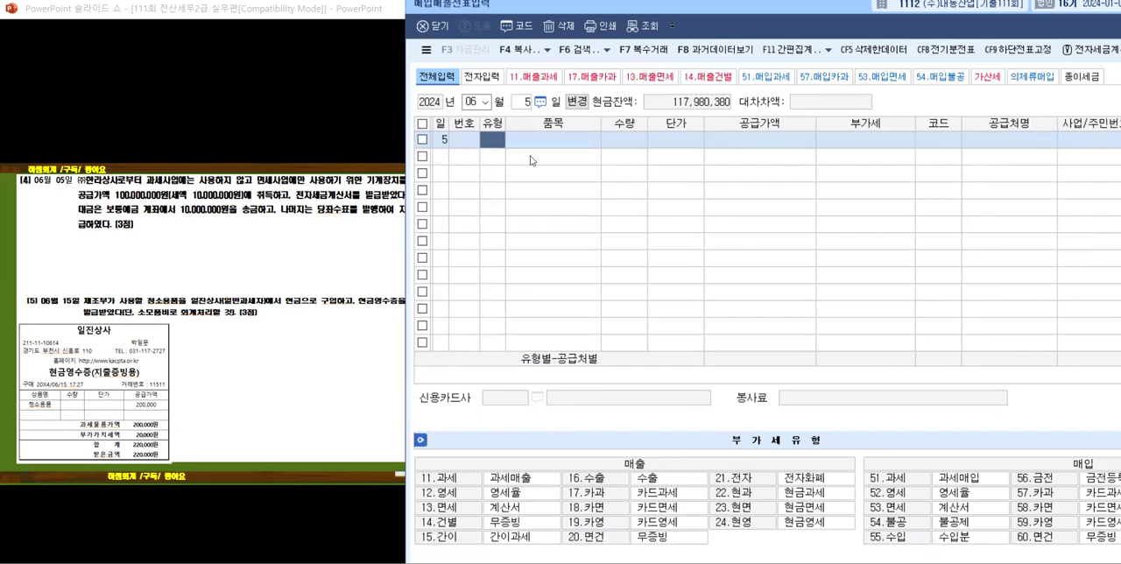
Step: Narrow the 품목 column and reveal problem [4]'s annotations and solution on the slide, through to its journal entry
{"action": "left_click_drag", "start_coordinate": [600, 124], "coordinate": [578, 124]}
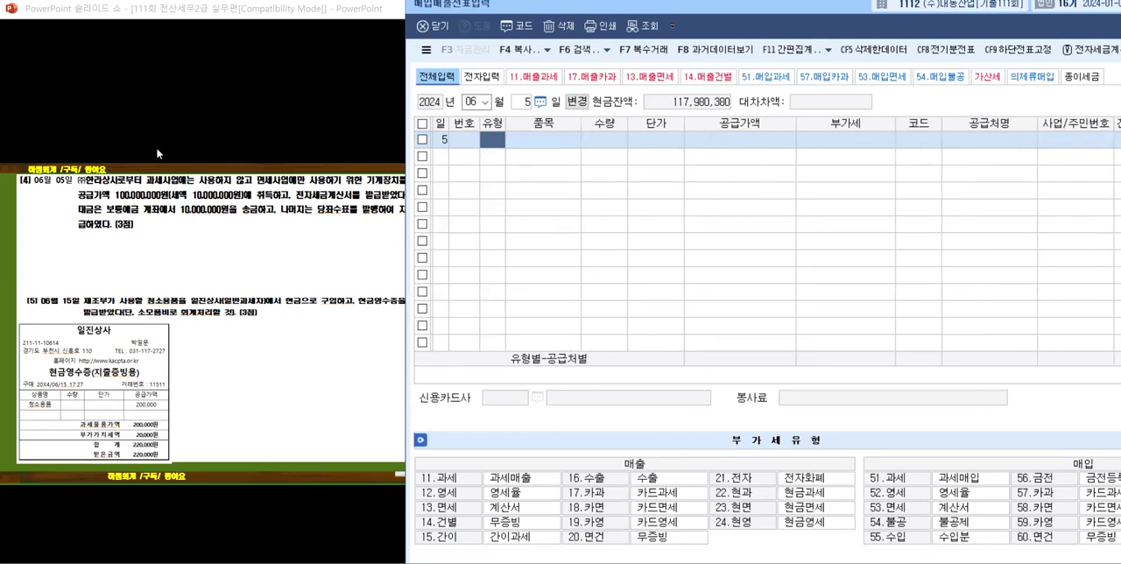
{"action": "left_click", "coordinate": [141, 205]}
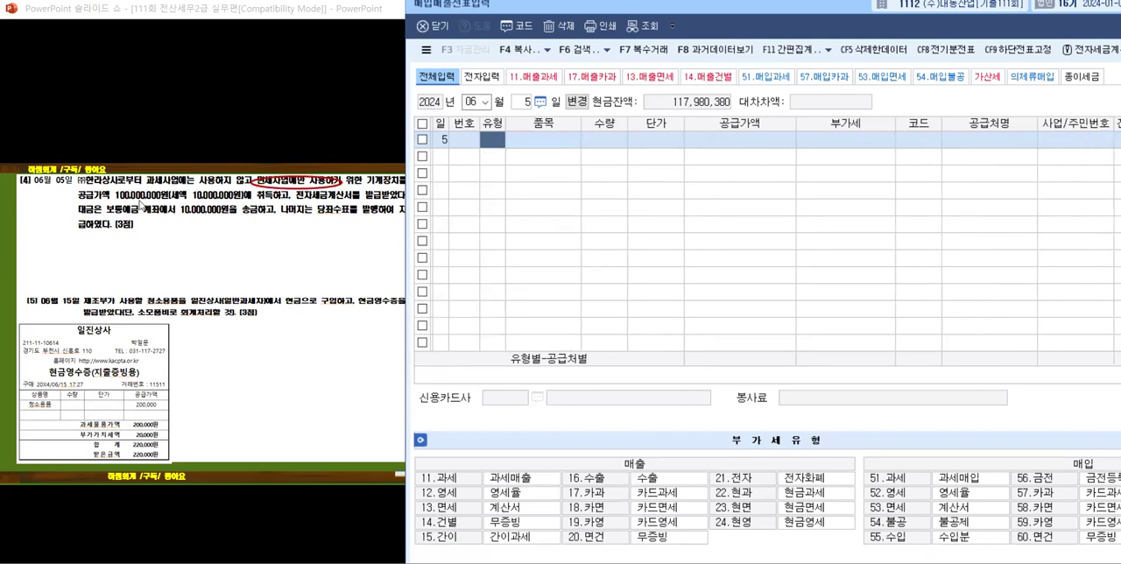
{"action": "left_click", "coordinate": [137, 213]}
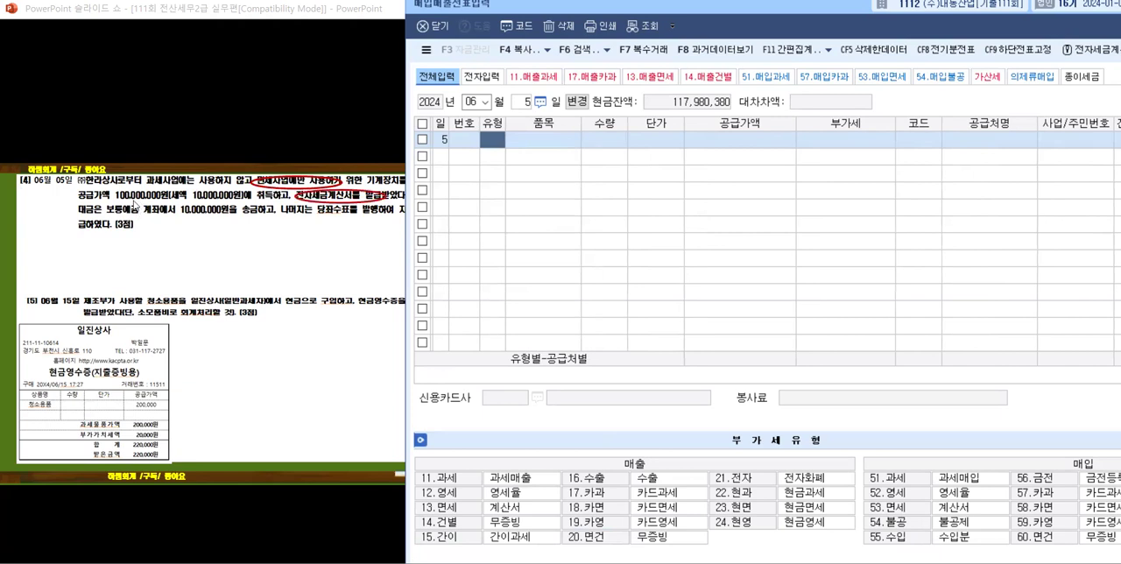
{"action": "left_click", "coordinate": [157, 226]}
{"action": "left_click", "coordinate": [158, 230]}
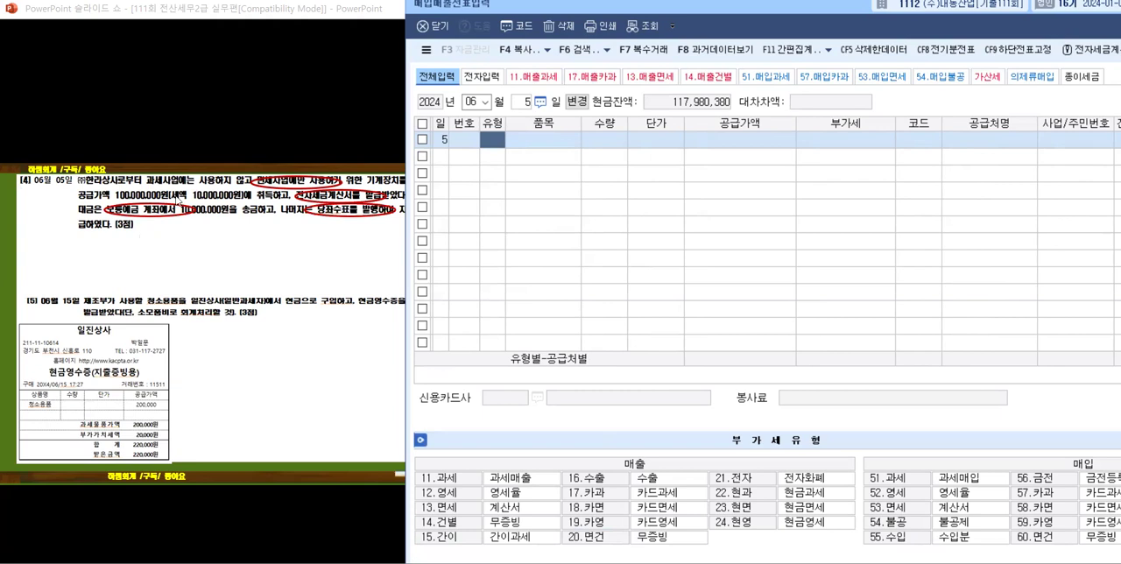
{"action": "left_click", "coordinate": [158, 244]}
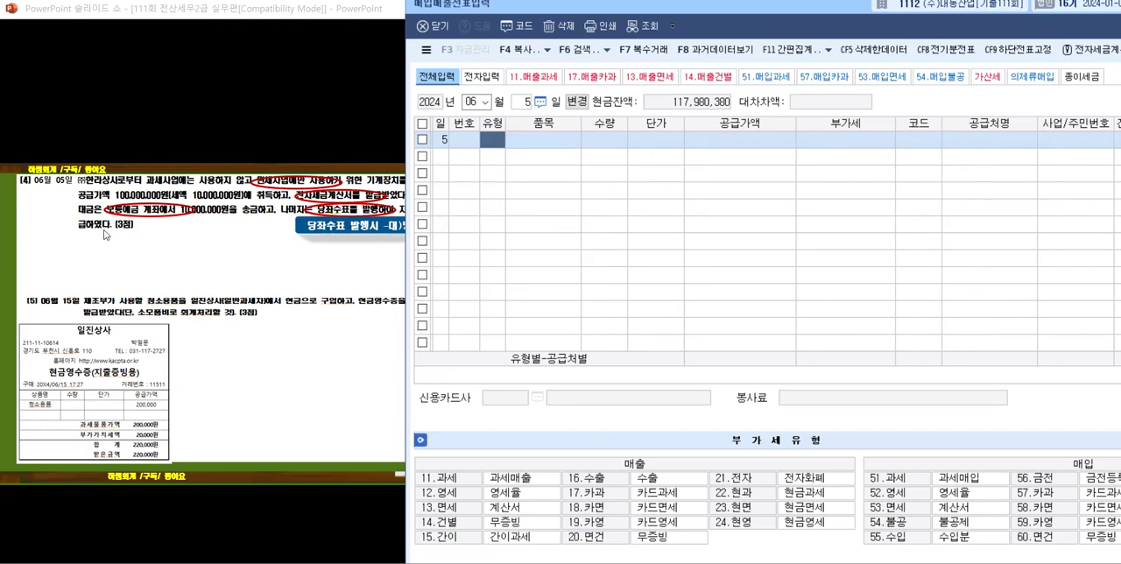
{"action": "left_click", "coordinate": [56, 247]}
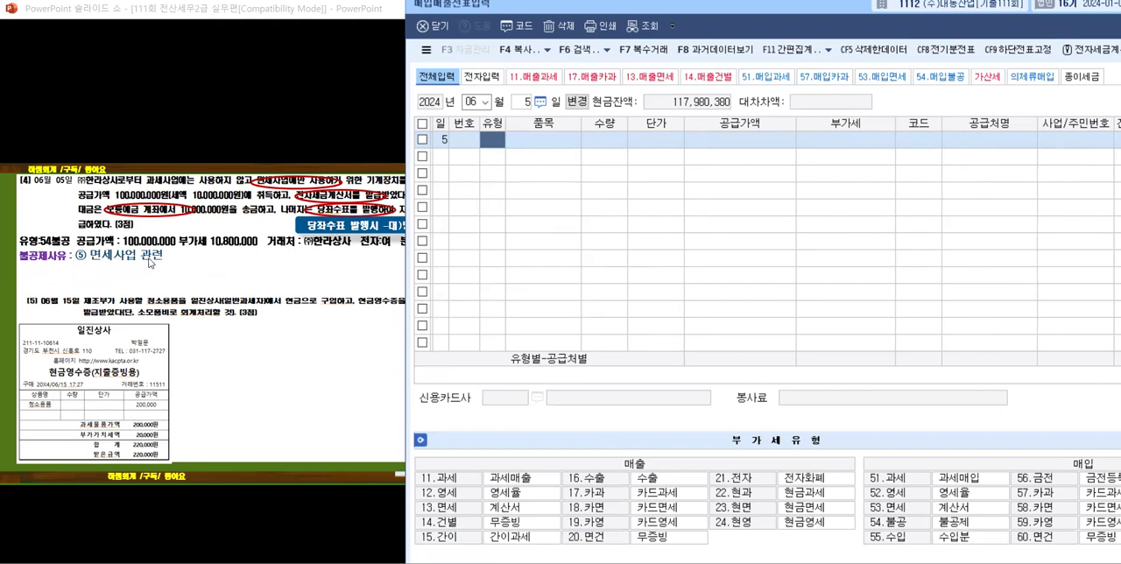
{"action": "left_click", "coordinate": [130, 275]}
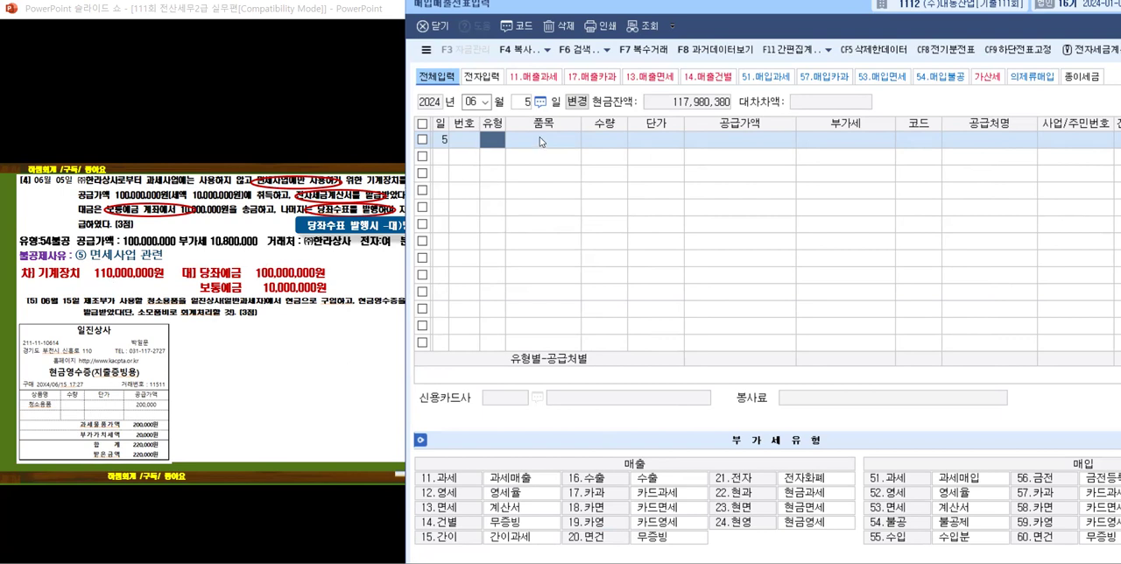
Step: Start the June 5 entry with type 54 불공 and the item 기계장치, leaving quantity and unit price blank
{"action": "type", "text": "54"}
{"action": "key", "text": "Return"}
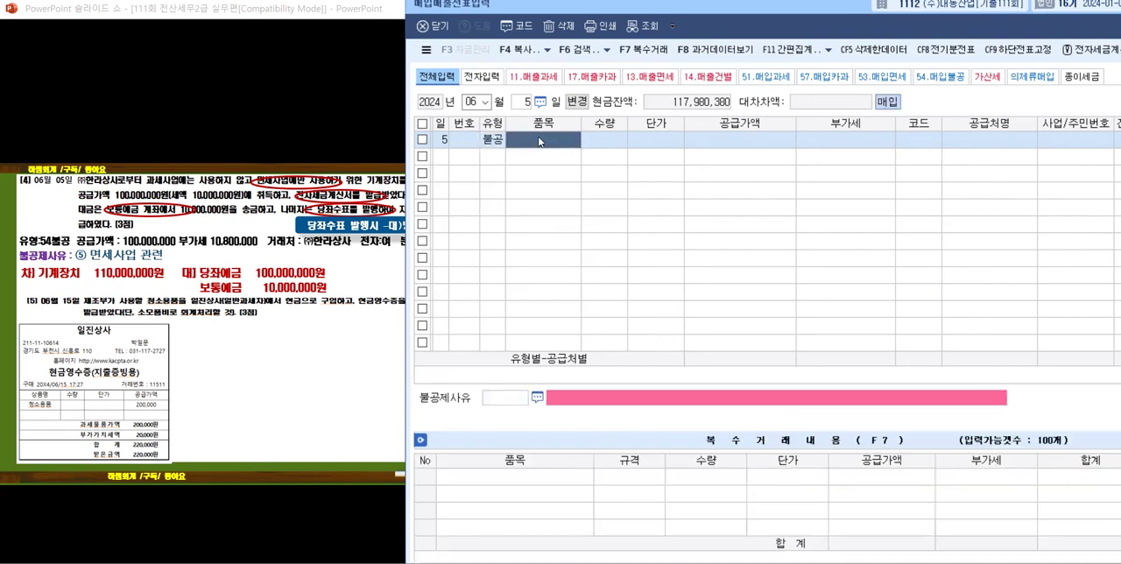
{"action": "type", "text": "긱ㅖ장ㅊ"}
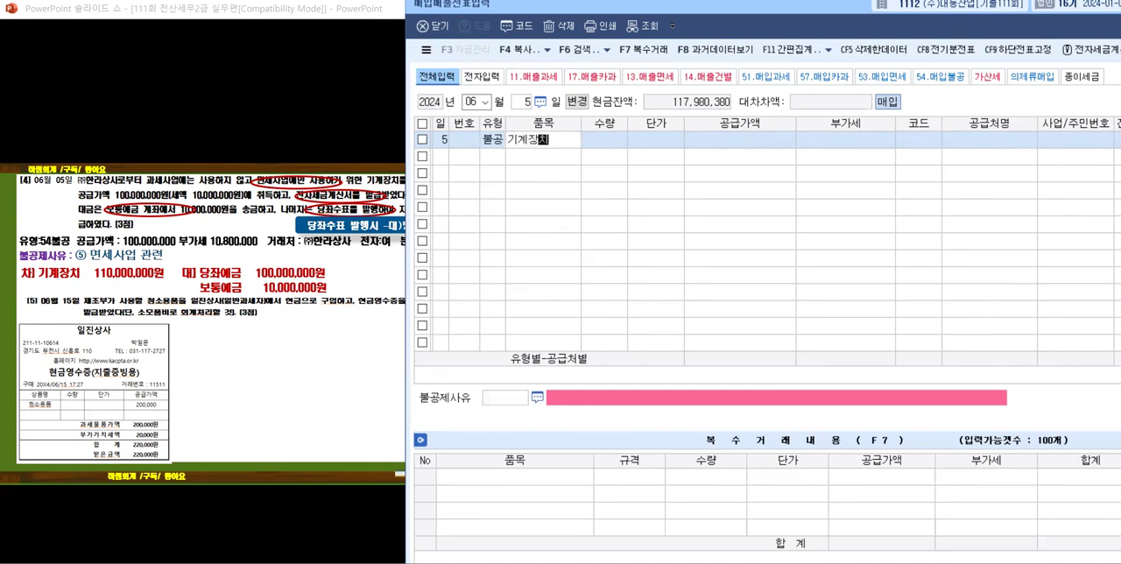
{"action": "type", "text": "ㅣ"}
{"action": "key", "text": "Return"}
{"action": "key", "text": "Return"}
{"action": "key", "text": "Return"}
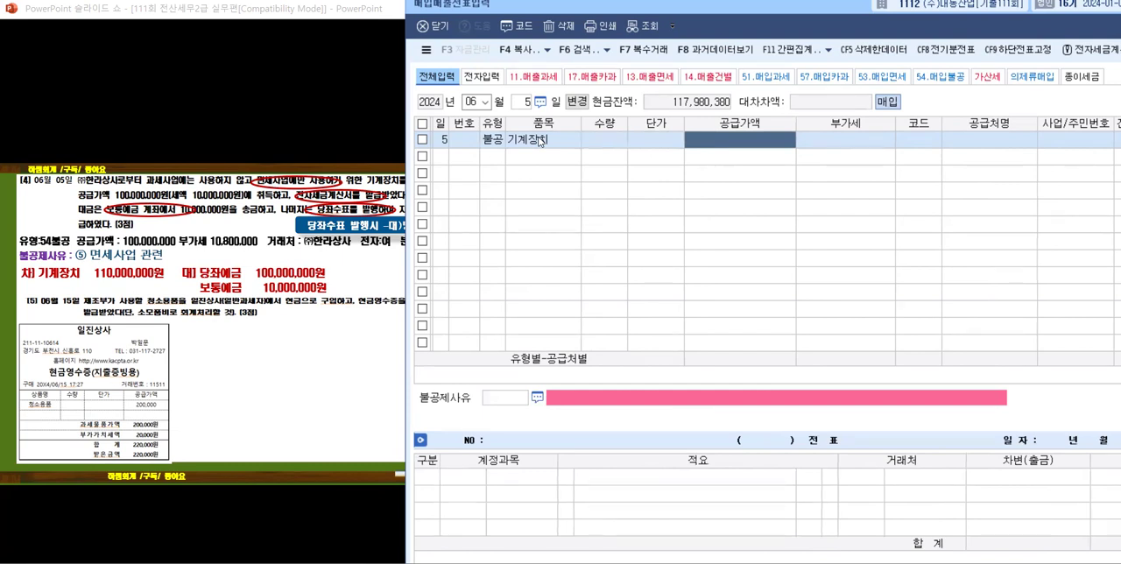
Step: Set the supply value to 100,000,000 with its automatic VAT, and choose (주)한라상사 as the supplier
{"action": "type", "text": "100,000,00"}
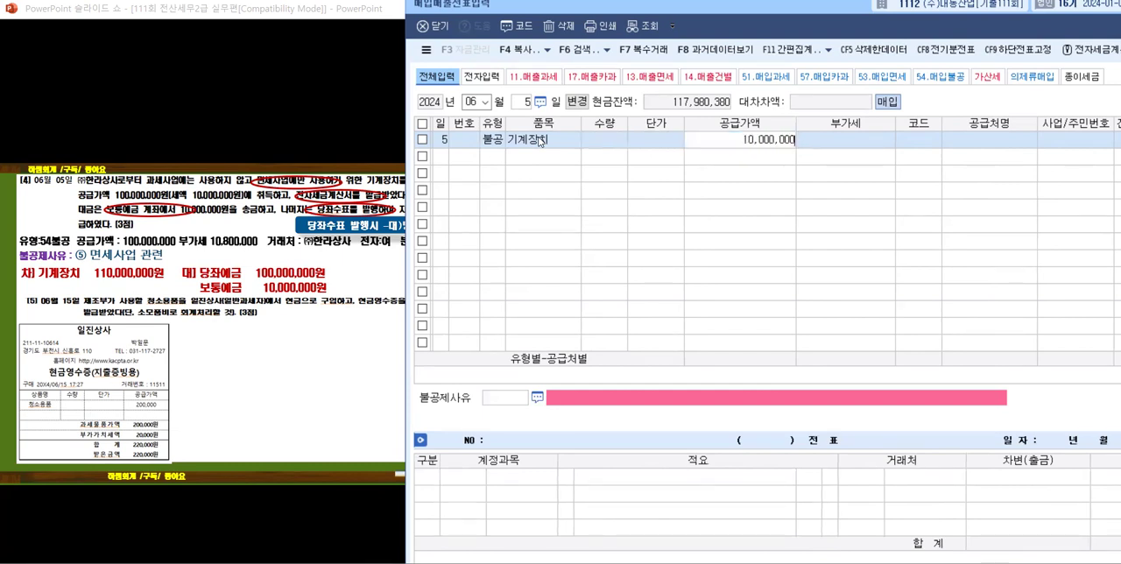
{"action": "type", "text": "0"}
{"action": "key", "text": "Return"}
{"action": "key", "text": "Return"}
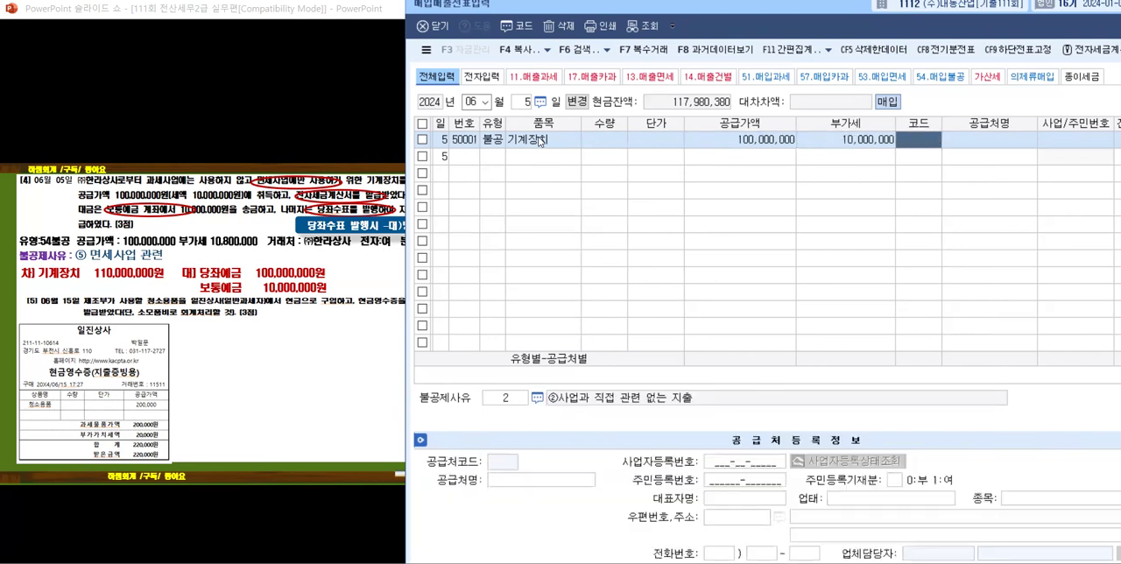
{"action": "type", "text": "한라"}
{"action": "key", "text": "Return"}
{"action": "key", "text": "Return"}
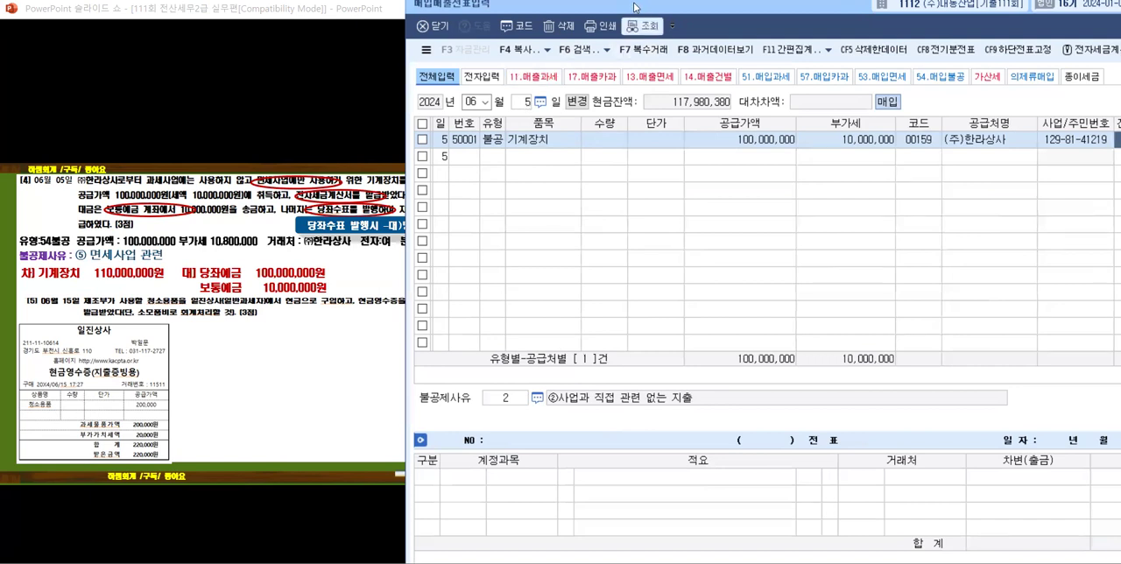
Step: Mark the tax invoice as electronic (여) and set the 불공제사유 to 5, ⑤면세사업 관련
{"action": "left_click_drag", "start_coordinate": [636, 7], "coordinate": [445, 7]}
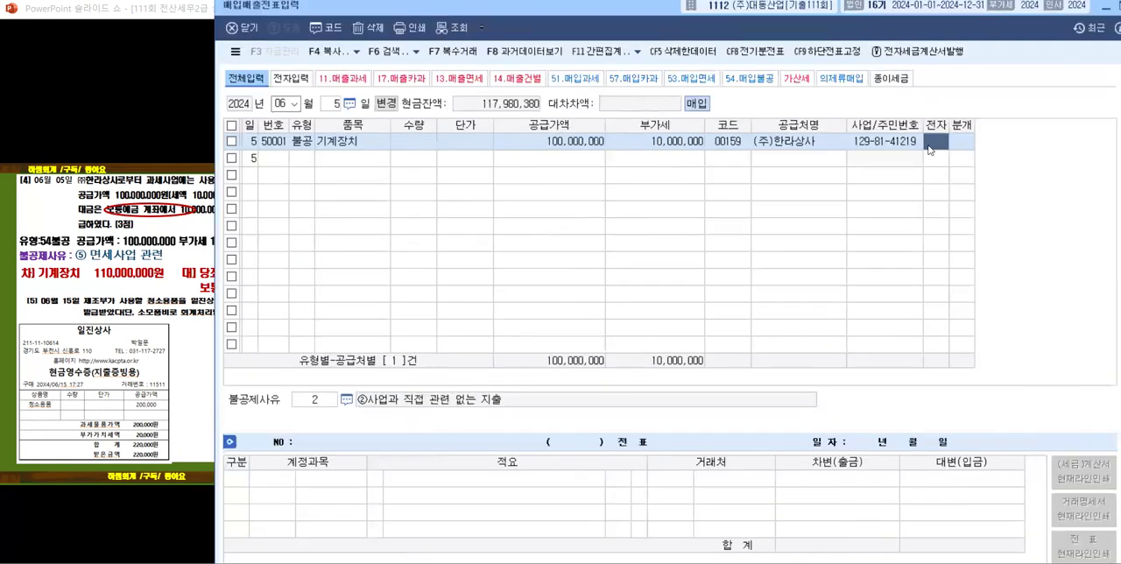
{"action": "type", "text": "1"}
{"action": "key", "text": "Return"}
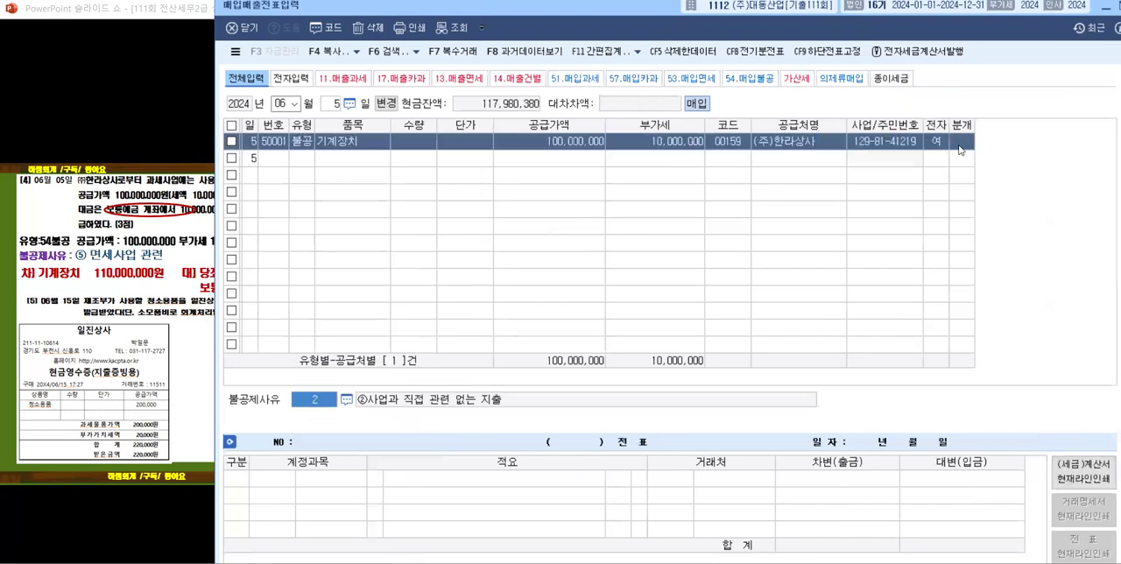
{"action": "left_click", "coordinate": [346, 400]}
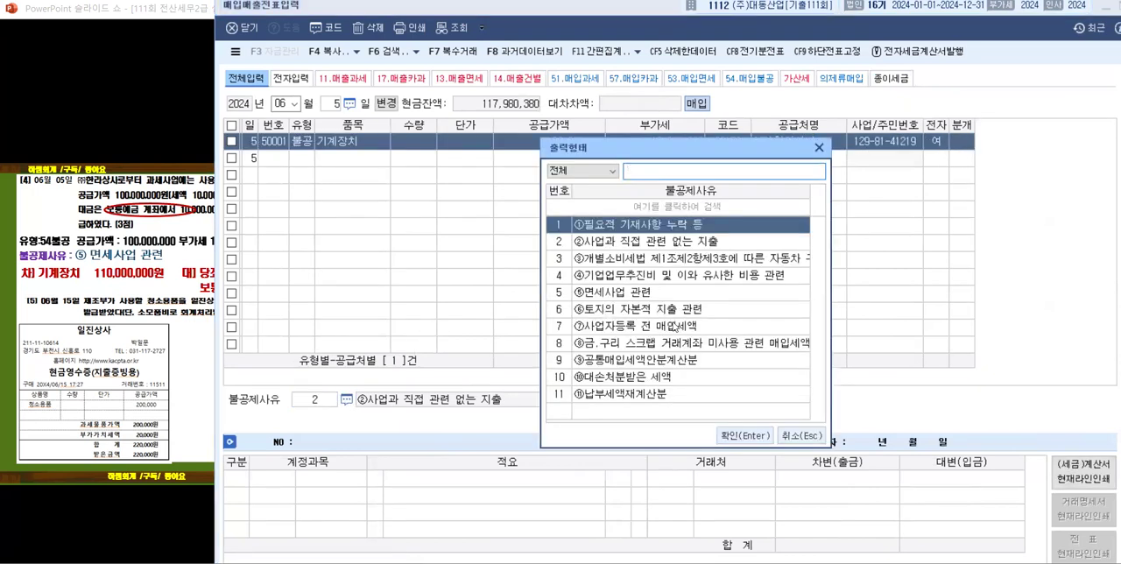
{"action": "left_click", "coordinate": [640, 299]}
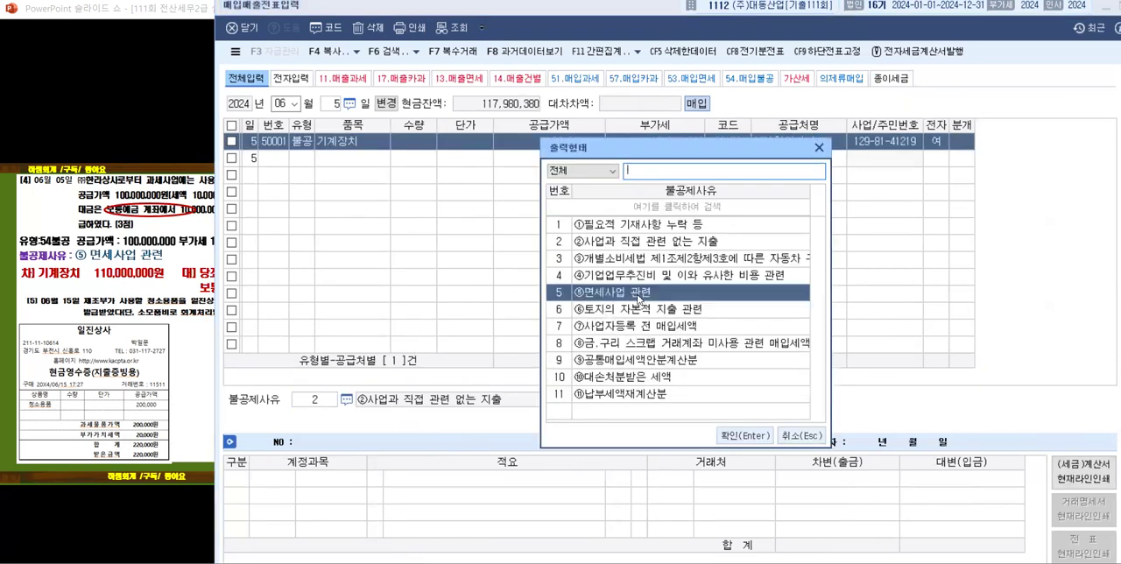
{"action": "left_click", "coordinate": [746, 435]}
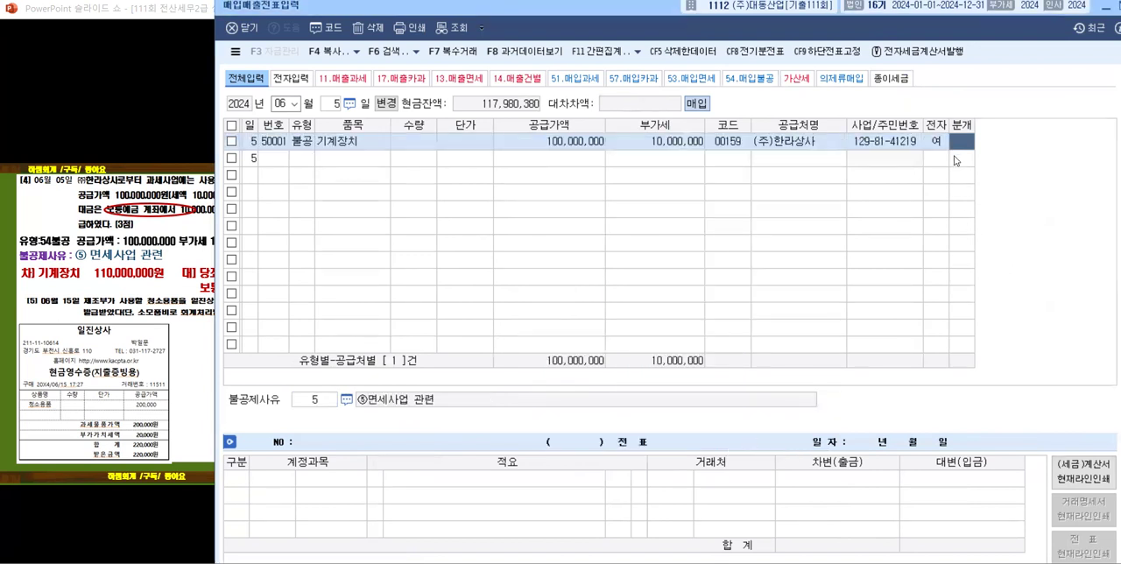
Step: Set the entry's 분개 to 3 혼합 and change the 원재료 debit account to 0206 기계장치
{"action": "type", "text": "3"}
{"action": "key", "text": "Return"}
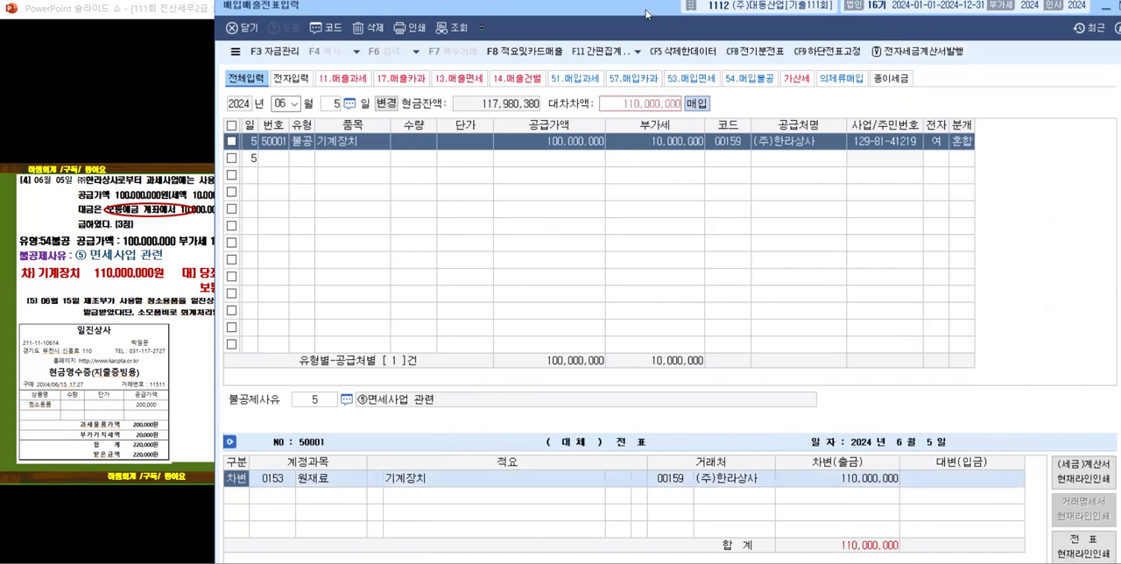
{"action": "left_click_drag", "start_coordinate": [645, 11], "coordinate": [784, 37]}
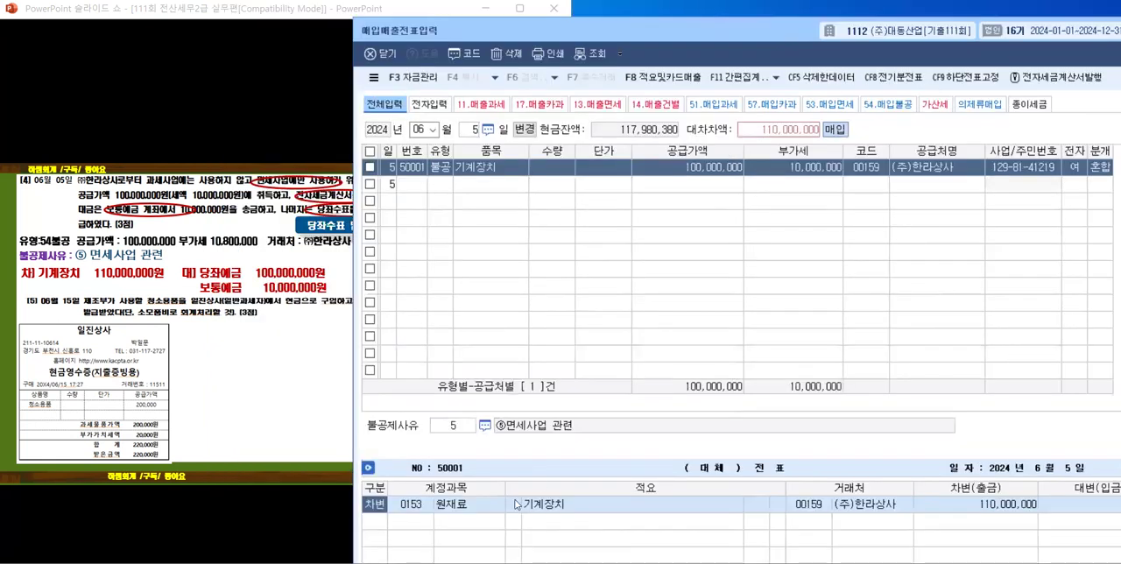
{"action": "left_click", "coordinate": [407, 506]}
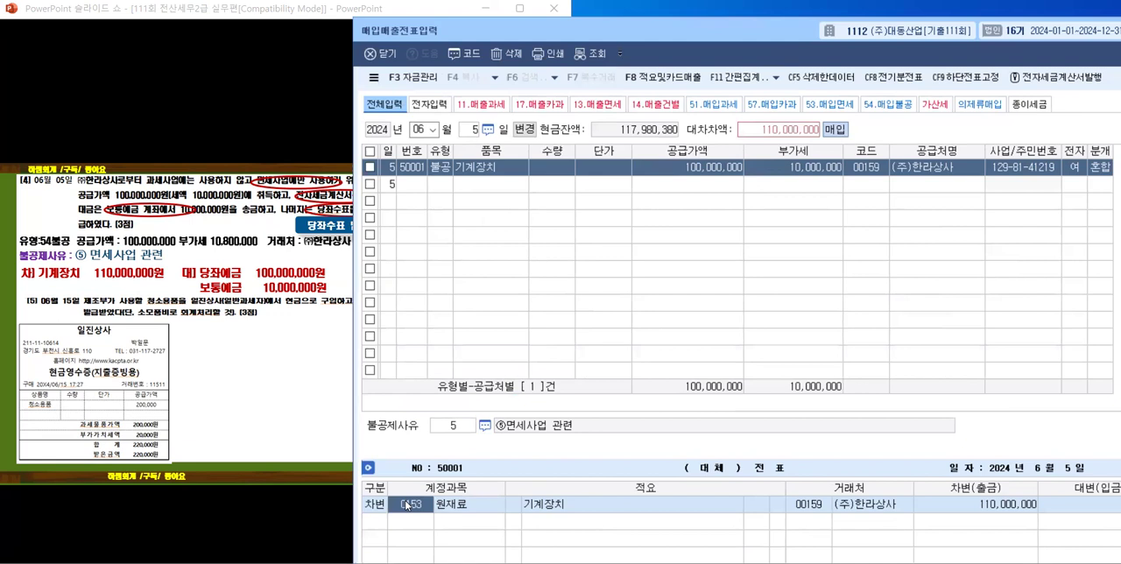
{"action": "type", "text": "206"}
{"action": "key", "text": "Return"}
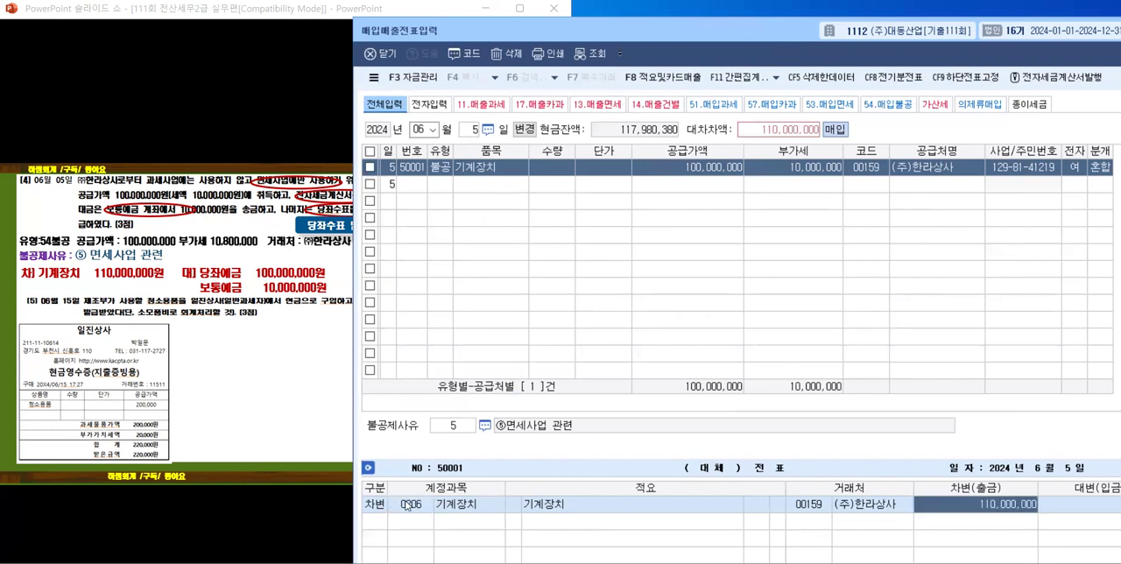
{"action": "key", "text": "Return"}
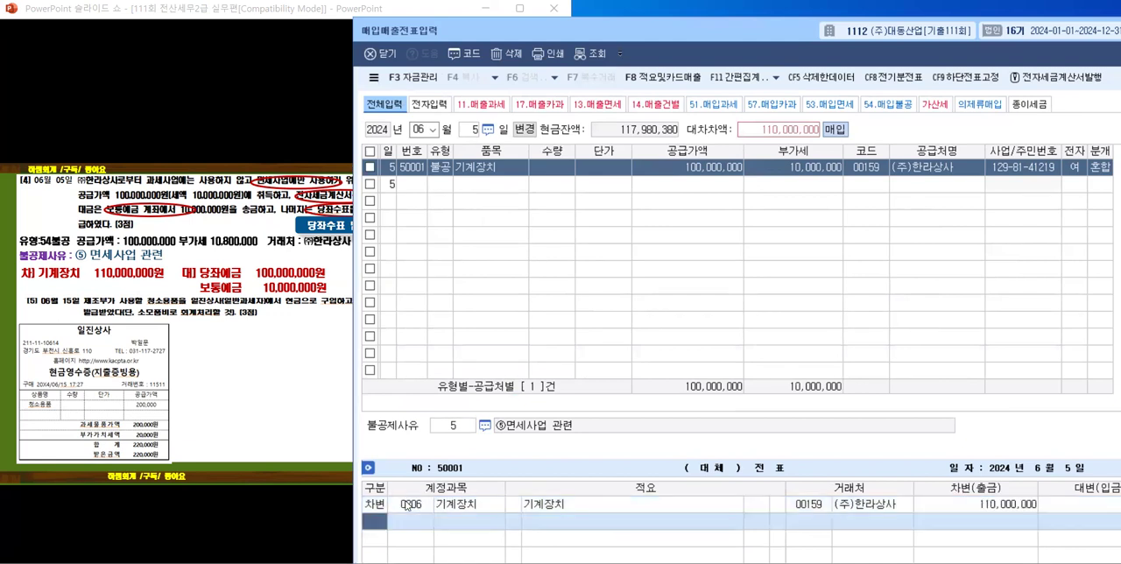
Step: Add a credit line for 0102 당좌예금 and set its amount to 100,000,000
{"action": "type", "text": "4"}
{"action": "key", "text": "Return"}
{"action": "type", "text": "당좌"}
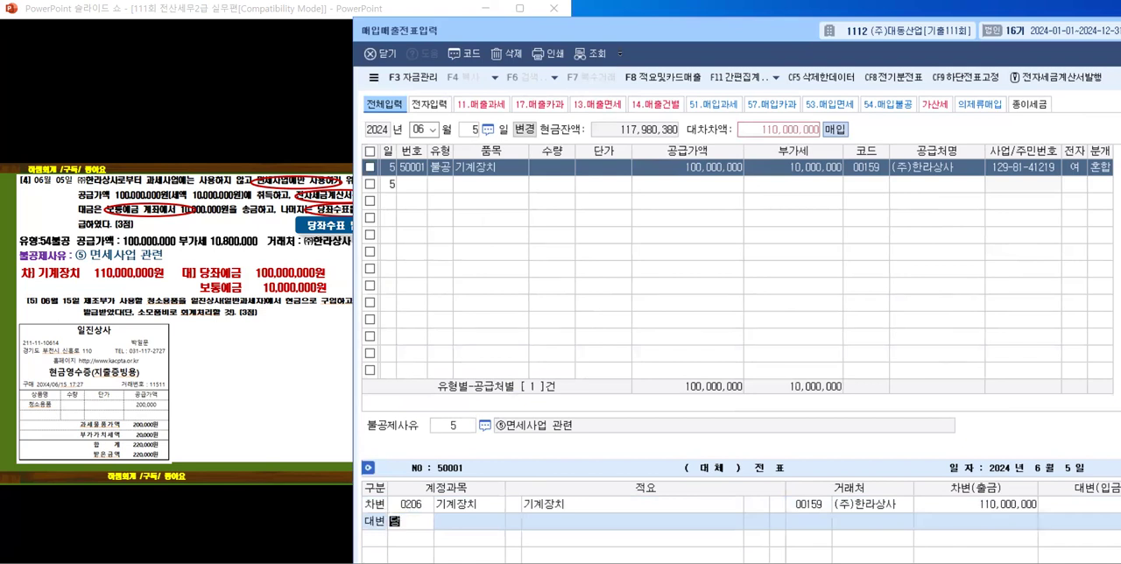
{"action": "key", "text": "Return"}
{"action": "key", "text": "Return"}
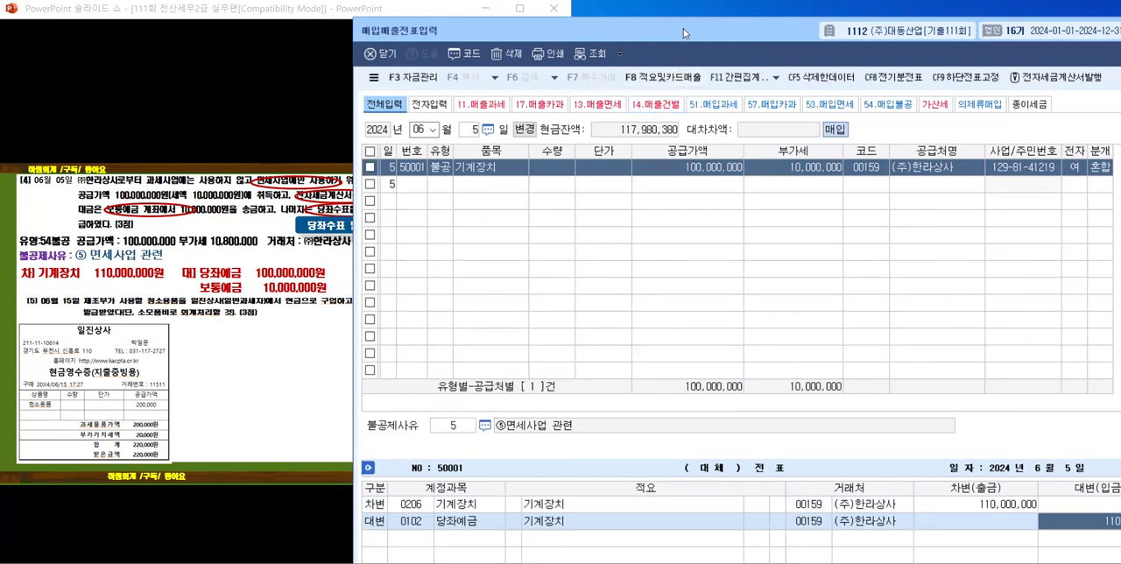
{"action": "left_click_drag", "start_coordinate": [684, 28], "coordinate": [652, 14]}
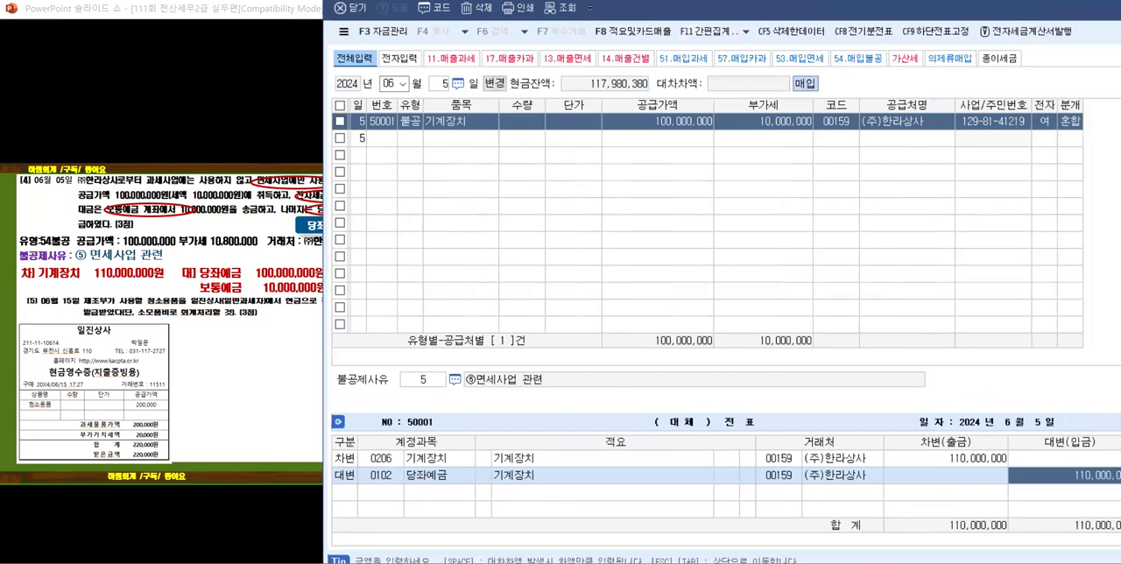
{"action": "key", "text": "Delete"}
{"action": "type", "text": "100000000"}
{"action": "key", "text": "Return"}
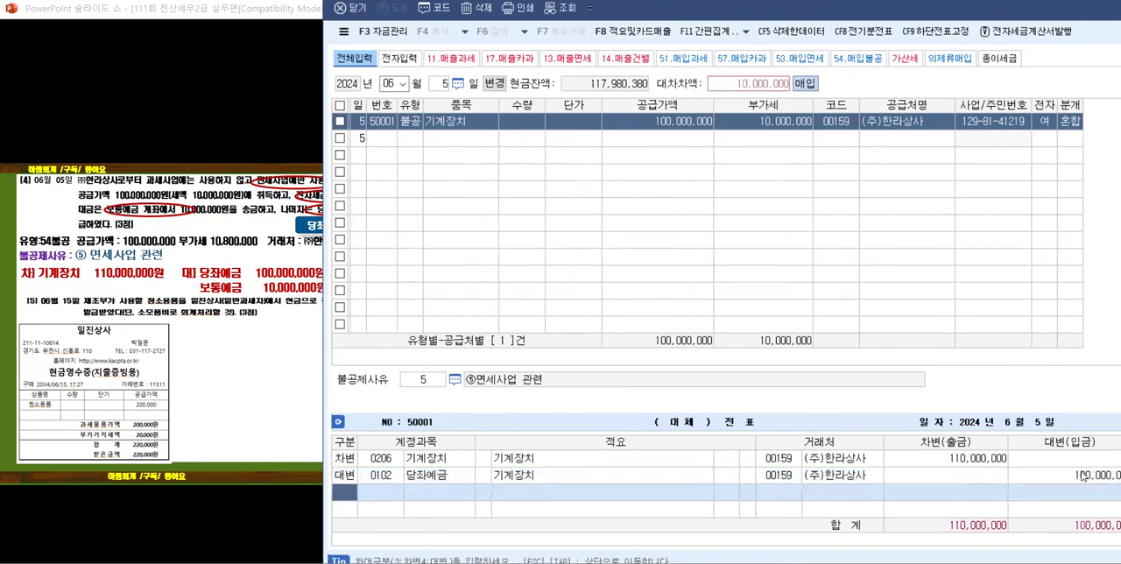
Step: Add a credit line for 0103 보통예금 covering the remaining 10,000,000
{"action": "type", "text": "4"}
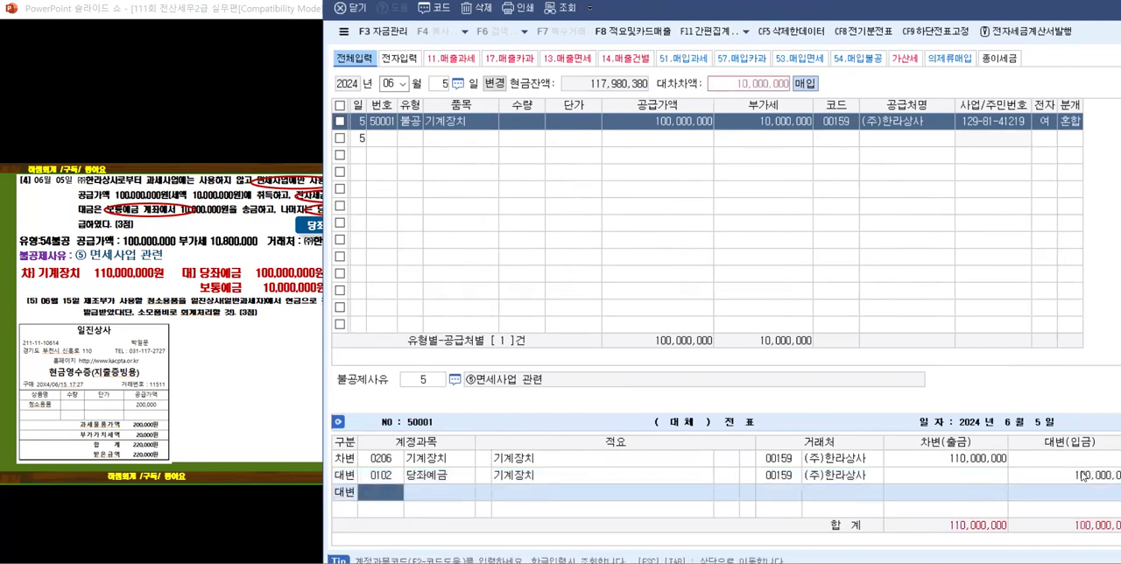
{"action": "type", "text": "103"}
{"action": "key", "text": "Return"}
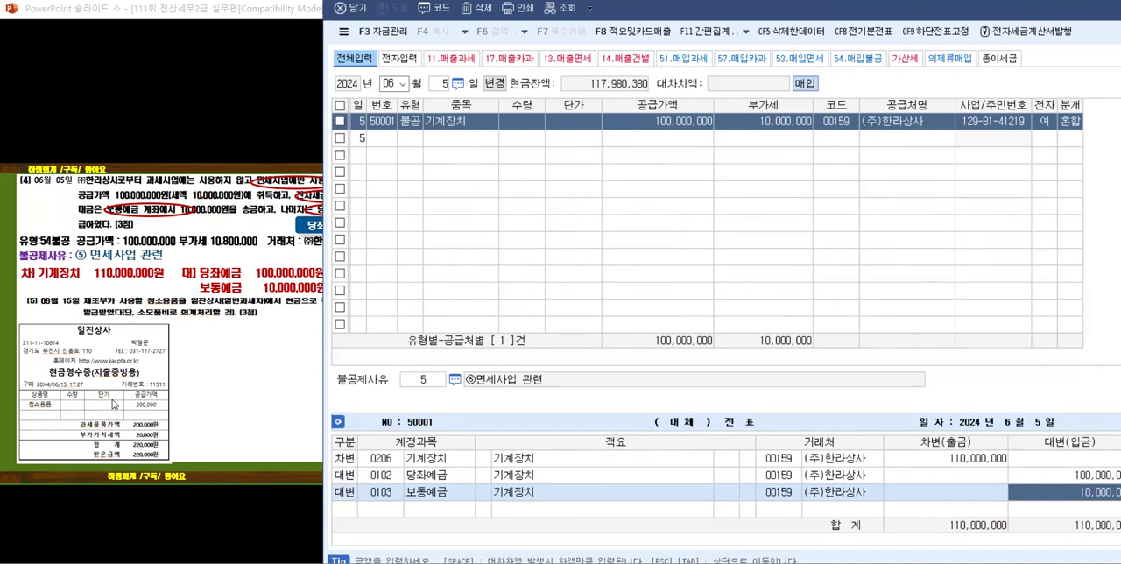
Step: Reveal problem [5]'s annotations and solution on the slide, uncovering more of it beside the voucher window
{"action": "scroll", "coordinate": [112, 400], "scroll_direction": "down", "scroll_amount": 1}
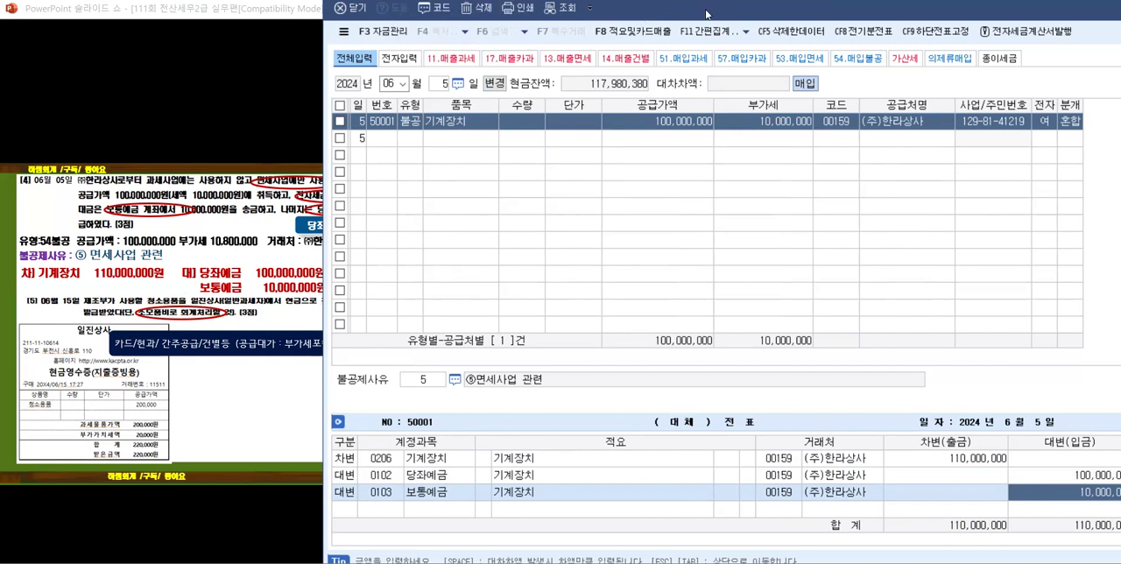
{"action": "left_click_drag", "start_coordinate": [706, 14], "coordinate": [787, 20]}
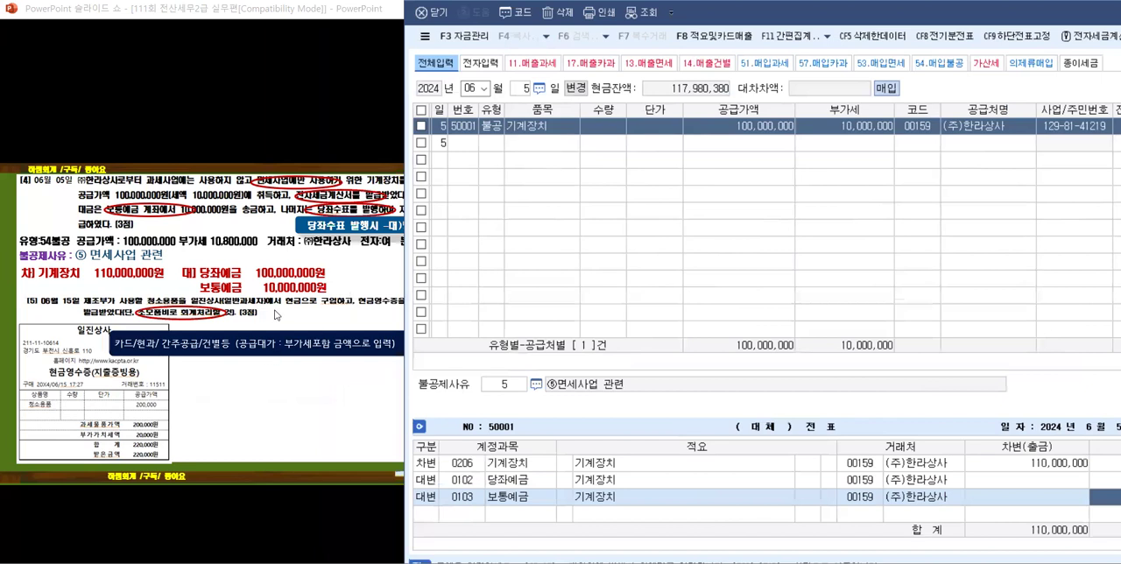
{"action": "left_click", "coordinate": [276, 315]}
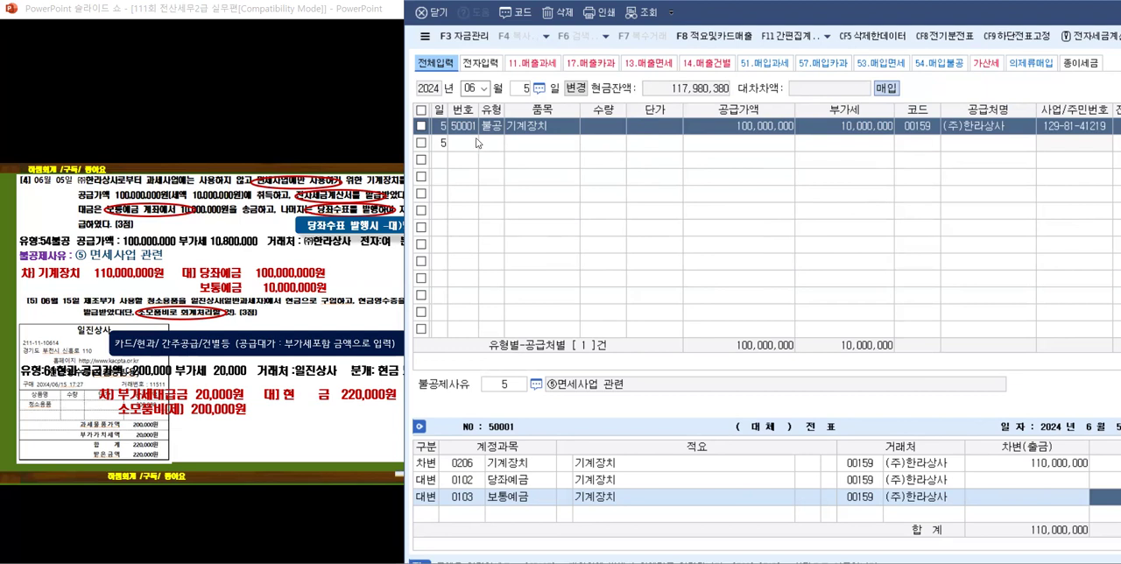
Step: Change the date to June 15, set the new entry's type to 61 현과, and narrow the 품목 column
{"action": "left_click", "coordinate": [527, 87]}
{"action": "type", "text": "15"}
{"action": "key", "text": "Return"}
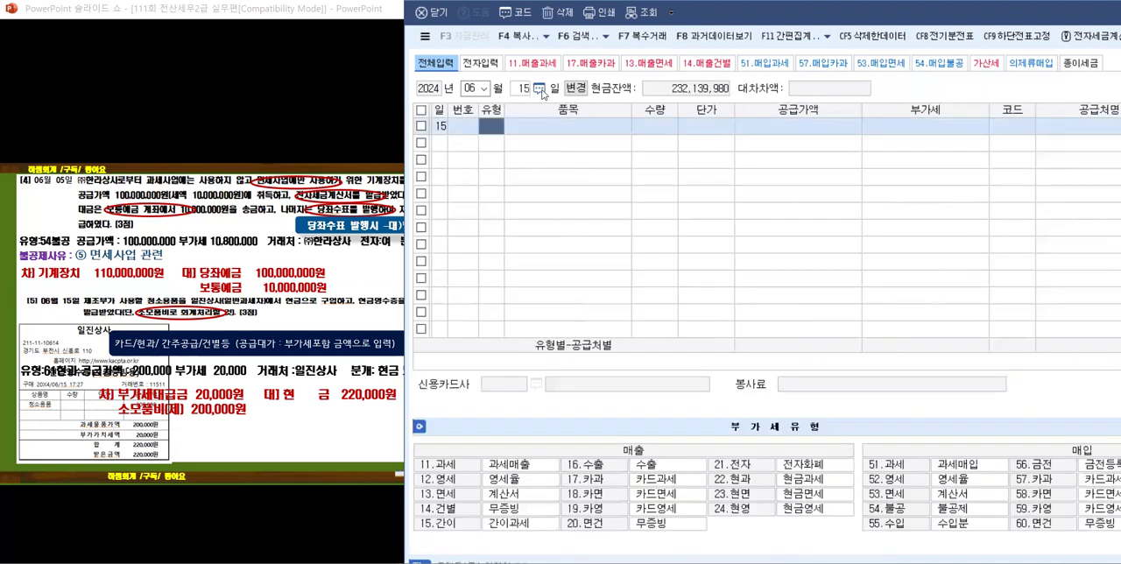
{"action": "type", "text": "61"}
{"action": "key", "text": "Return"}
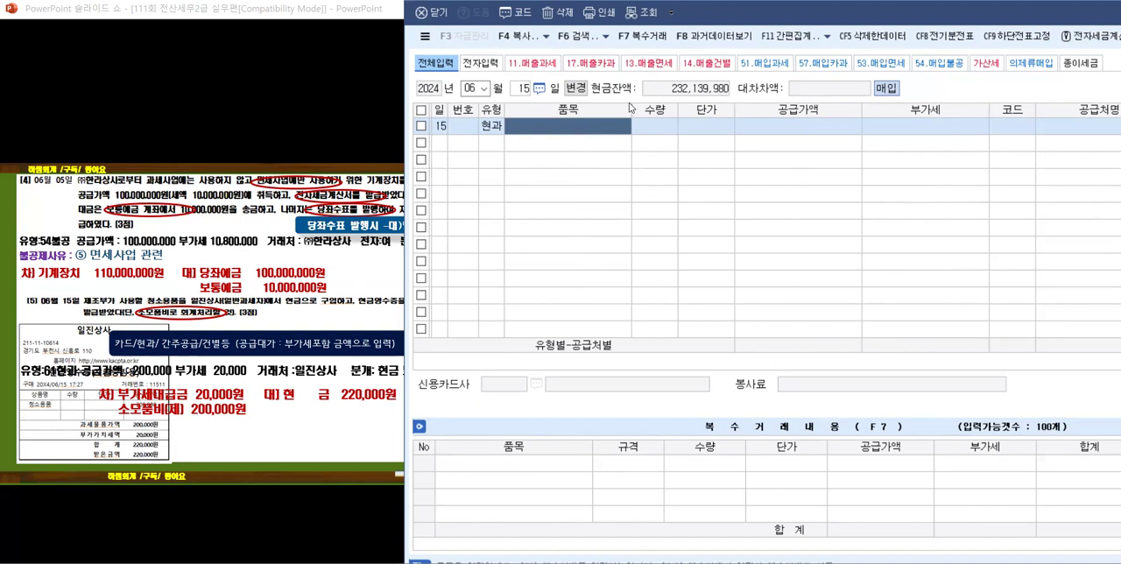
{"action": "left_click_drag", "start_coordinate": [629, 107], "coordinate": [583, 107]}
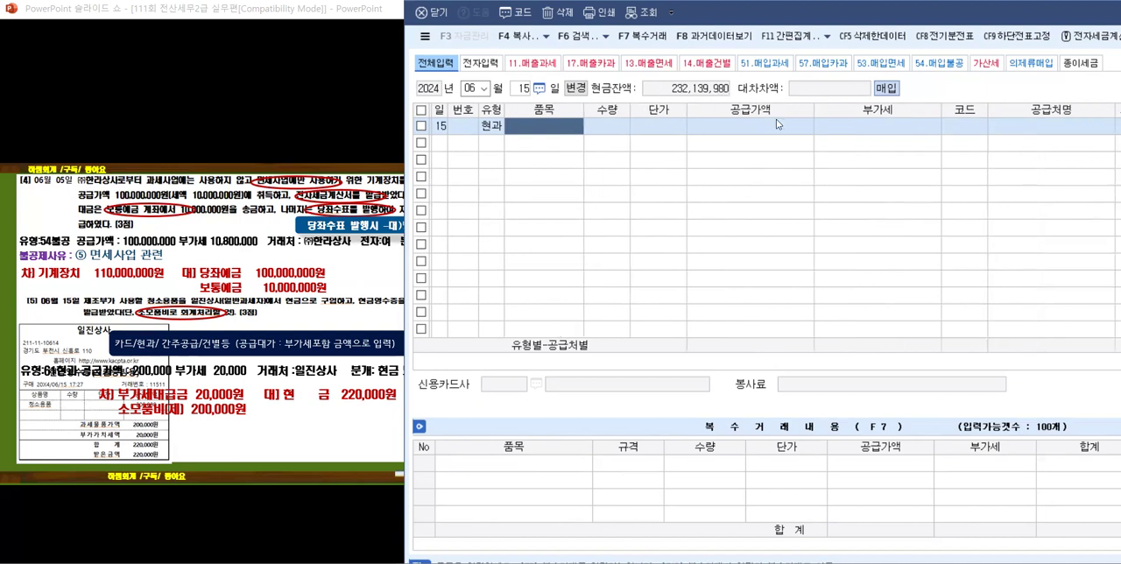
Step: Narrow the 공급가액 and 부가세 columns and enter 소모품 as the item of the June 15 purchase
{"action": "left_click_drag", "start_coordinate": [817, 112], "coordinate": [778, 112]}
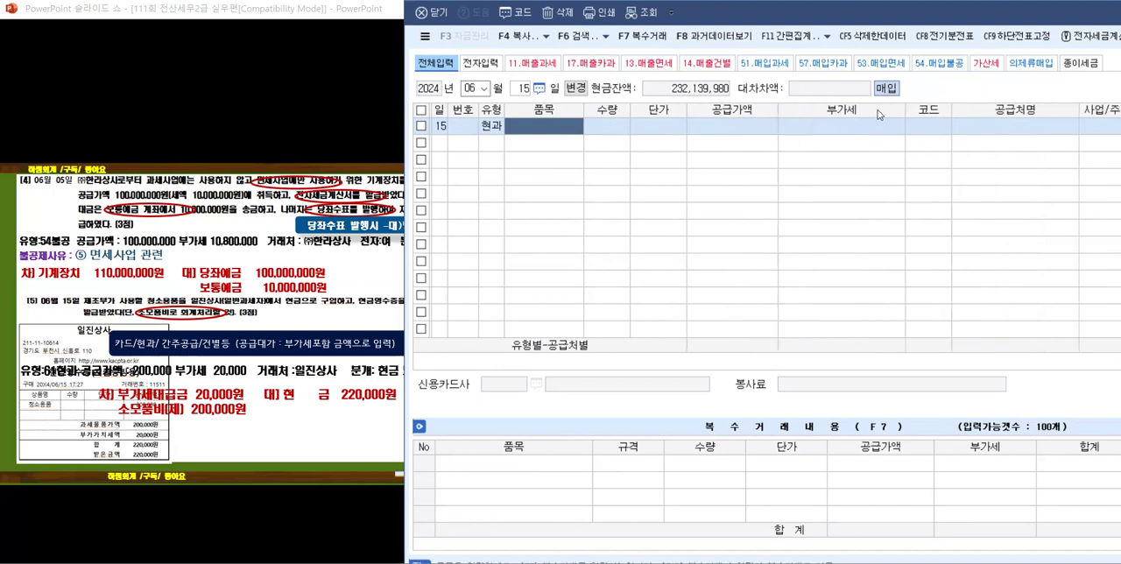
{"action": "left_click_drag", "start_coordinate": [906, 111], "coordinate": [866, 110]}
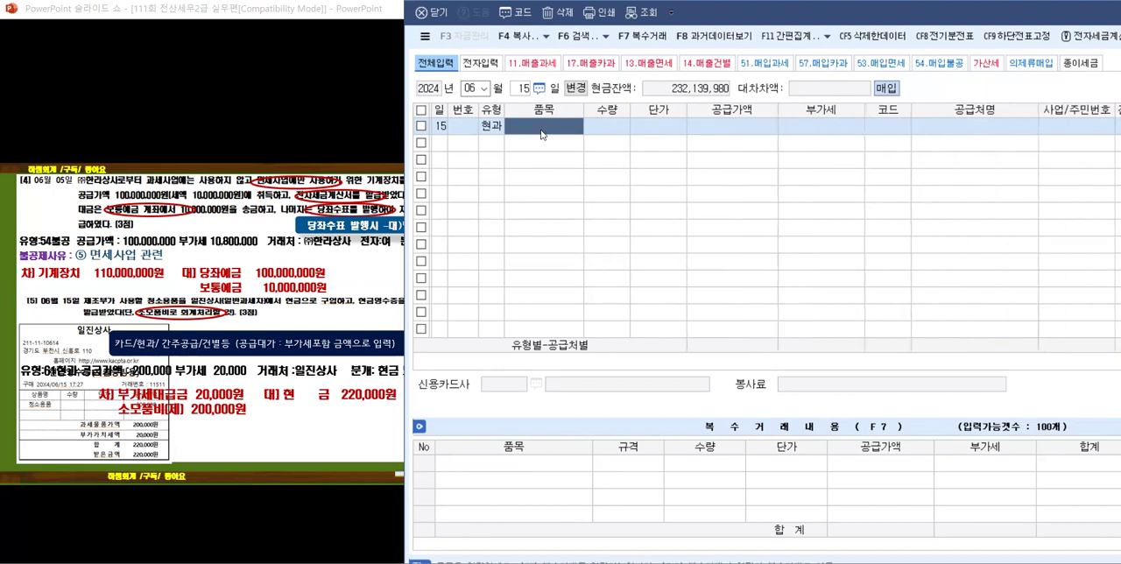
{"action": "type", "text": "소뫂"}
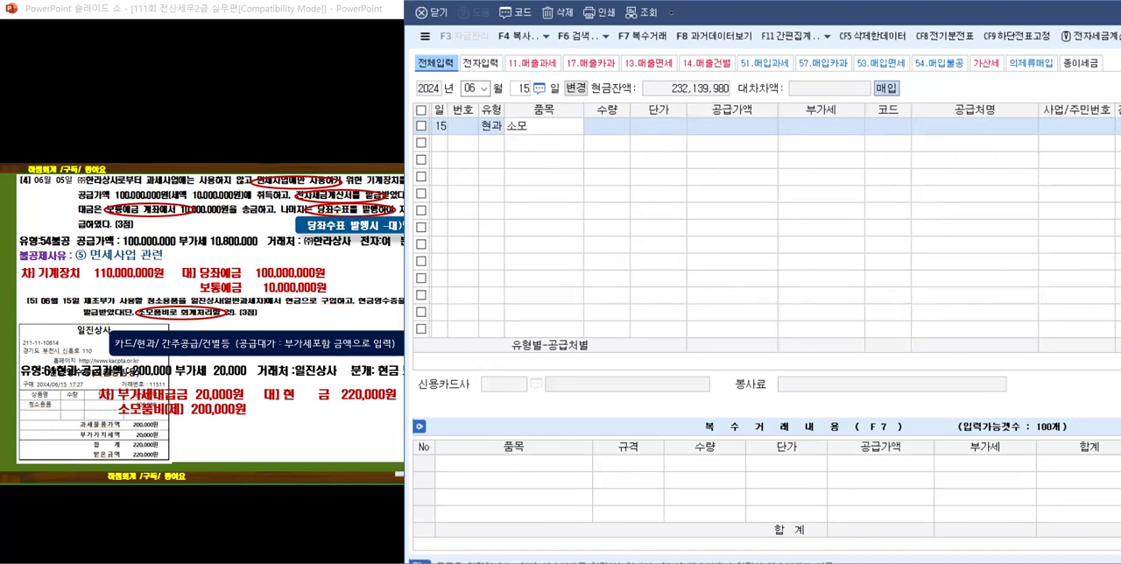
{"action": "type", "text": "ㅜㅁ"}
{"action": "key", "text": "Return"}
{"action": "key", "text": "Return"}
{"action": "key", "text": "Return"}
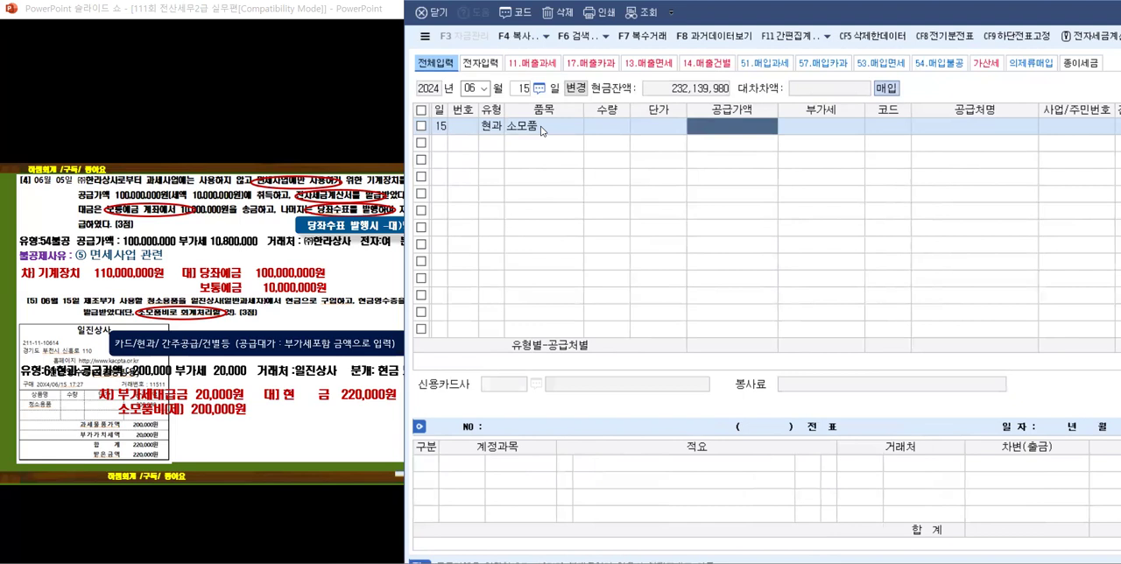
Step: Enter the VAT-inclusive amount 220,000 in 공급가액 and set the supplier to 일진상사
{"action": "type", "text": "2200000"}
{"action": "key", "text": "Return"}
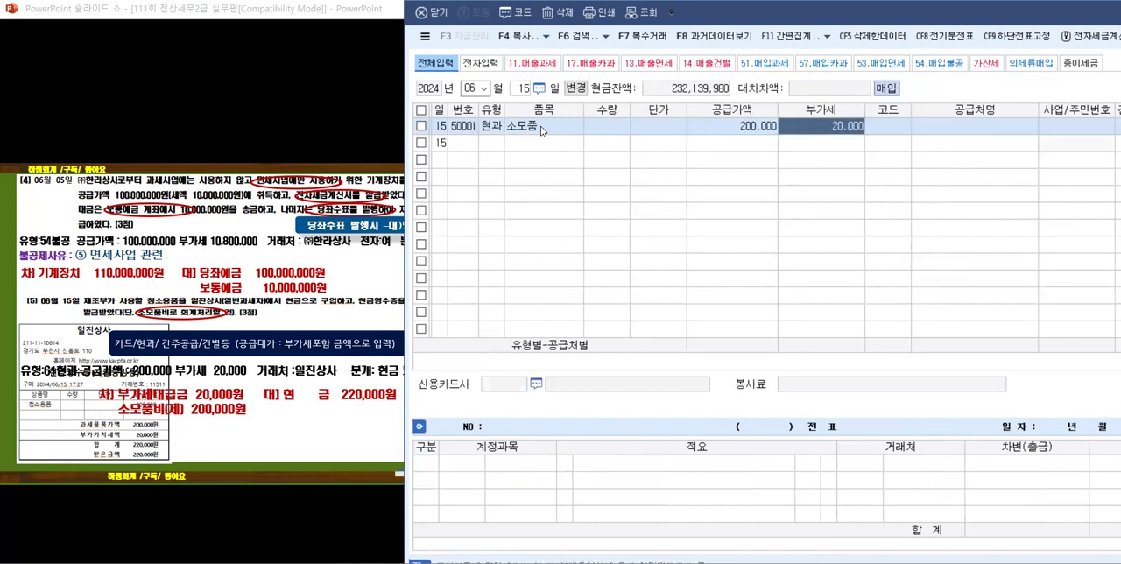
{"action": "type", "text": "일진"}
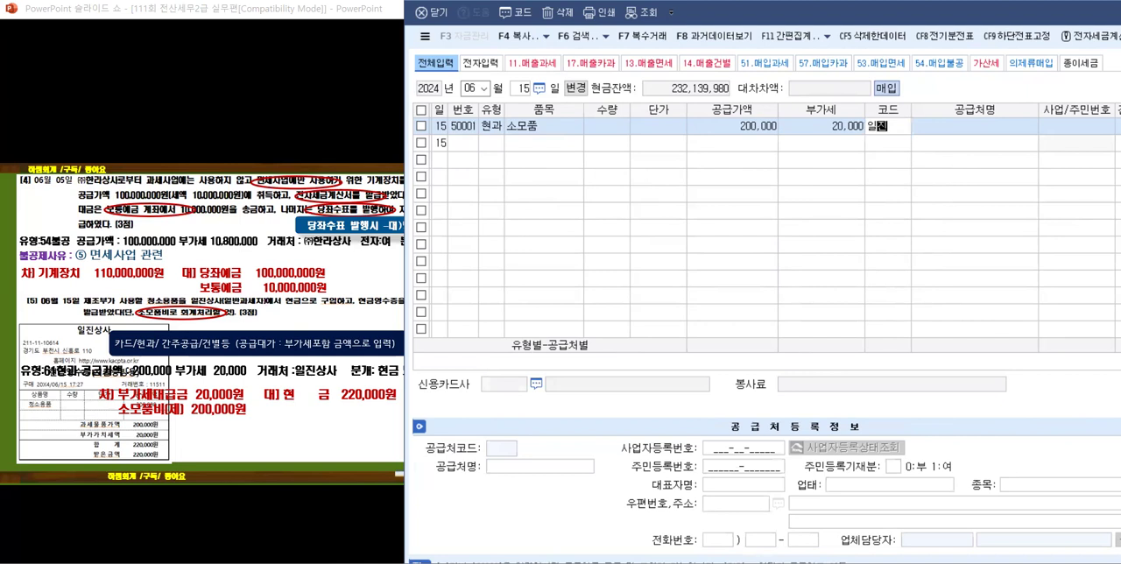
{"action": "key", "text": "Return"}
{"action": "key", "text": "Return"}
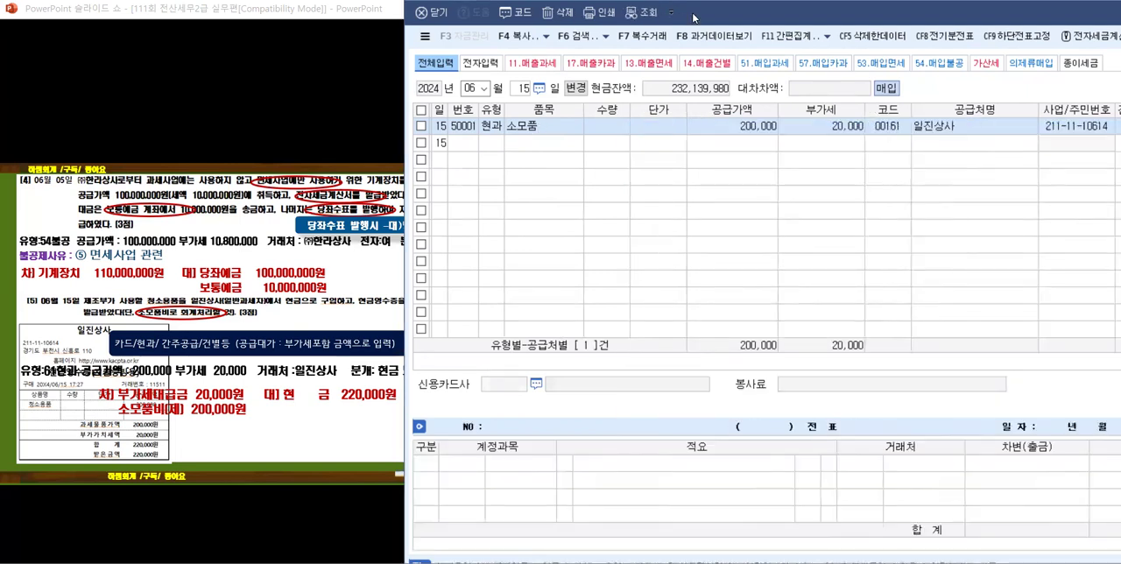
Step: Set the entry's 분개 to 1 현금 and change the 원재료 line's account to 0530 소모품비 (제조원가)
{"action": "left_click_drag", "start_coordinate": [695, 17], "coordinate": [624, 17]}
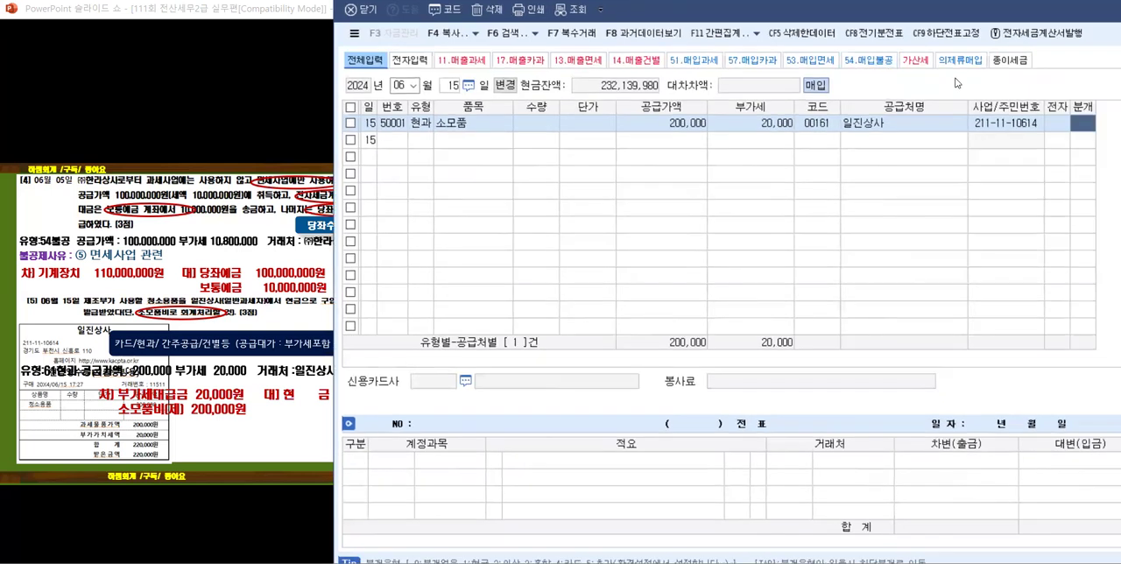
{"action": "type", "text": "1"}
{"action": "key", "text": "Return"}
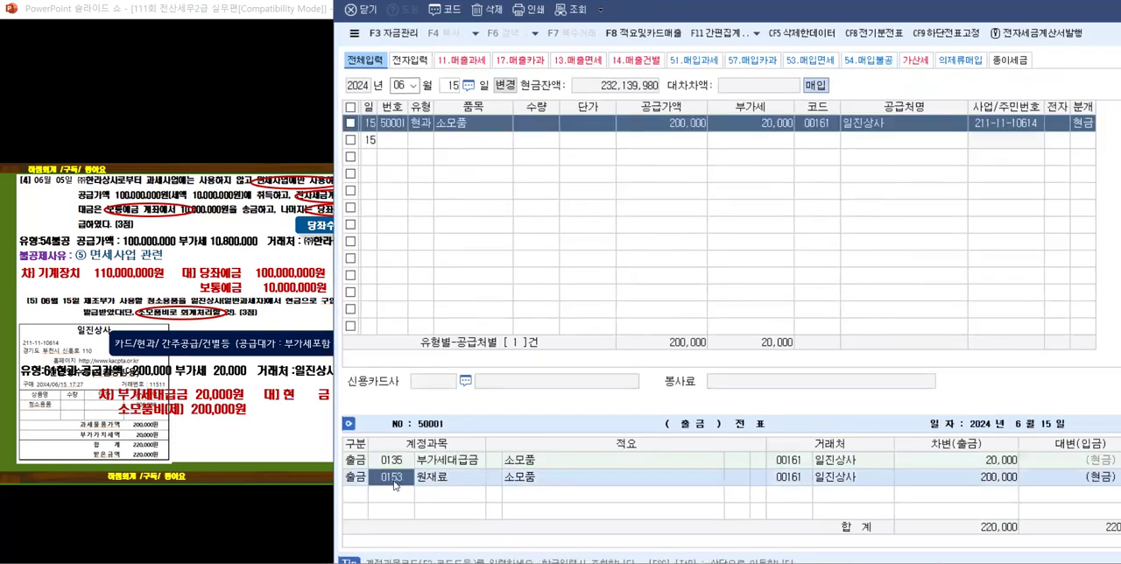
{"action": "type", "text": "소모"}
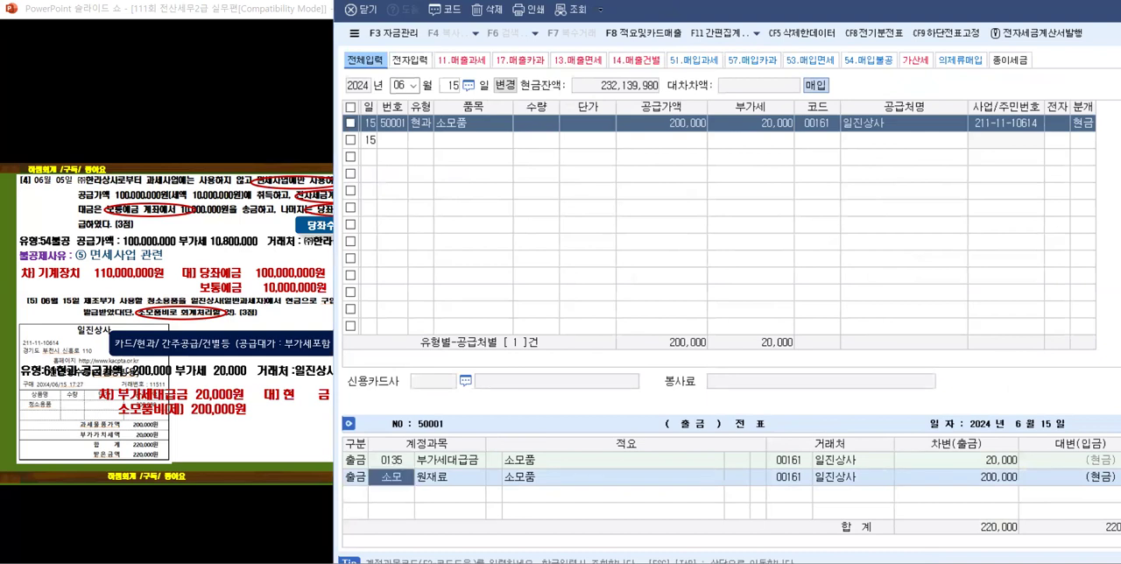
{"action": "key", "text": "Return"}
{"action": "key", "text": "Down"}
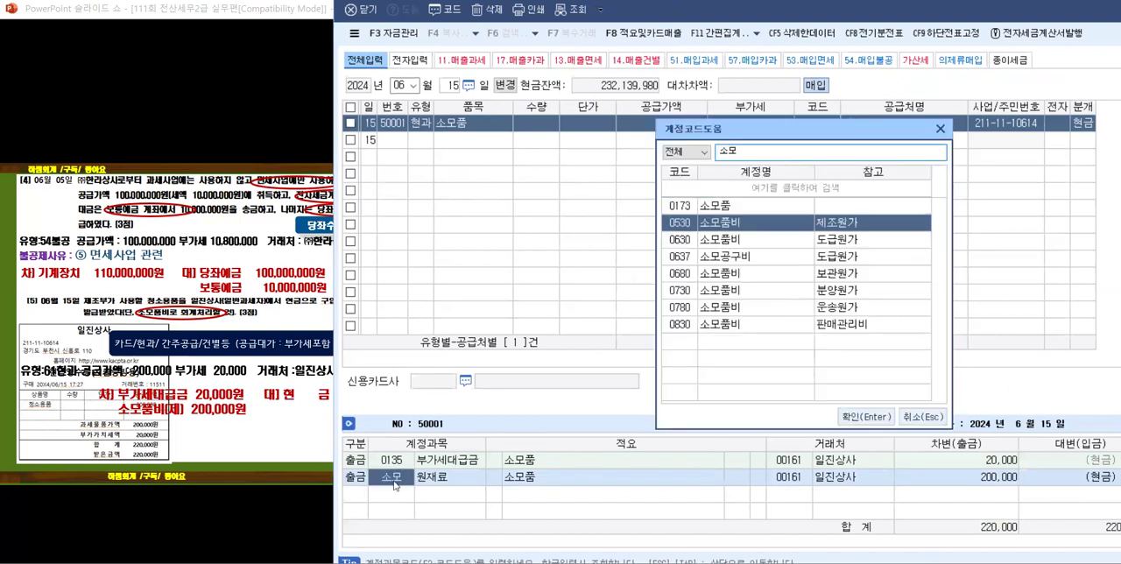
{"action": "key", "text": "Return"}
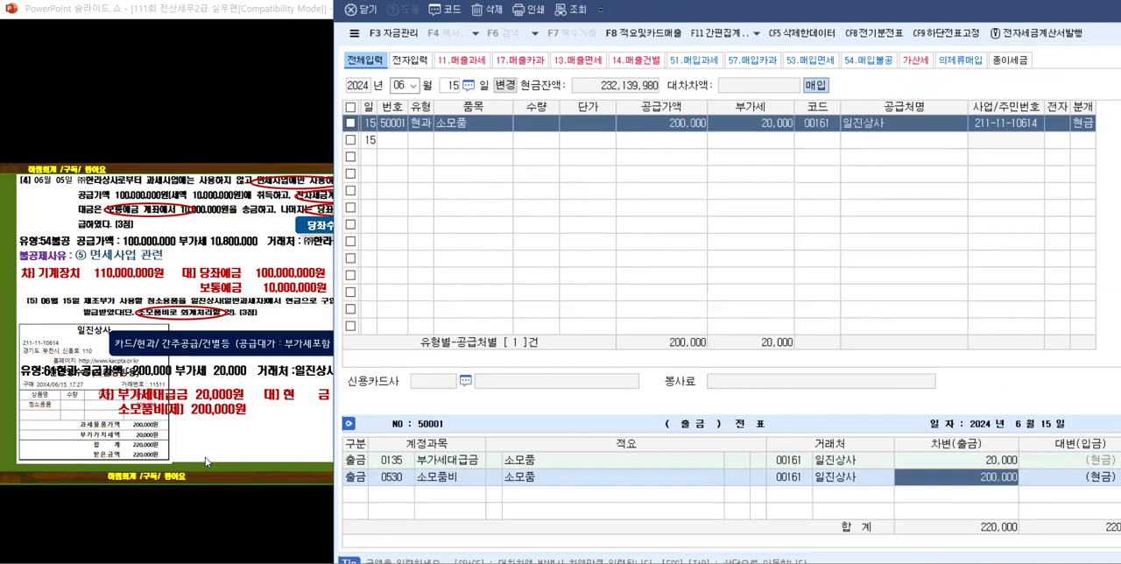
Step: Advance the slides to 문제3 and switch to the KcLep main window's 부가가치 section
{"action": "left_click", "coordinate": [204, 436]}
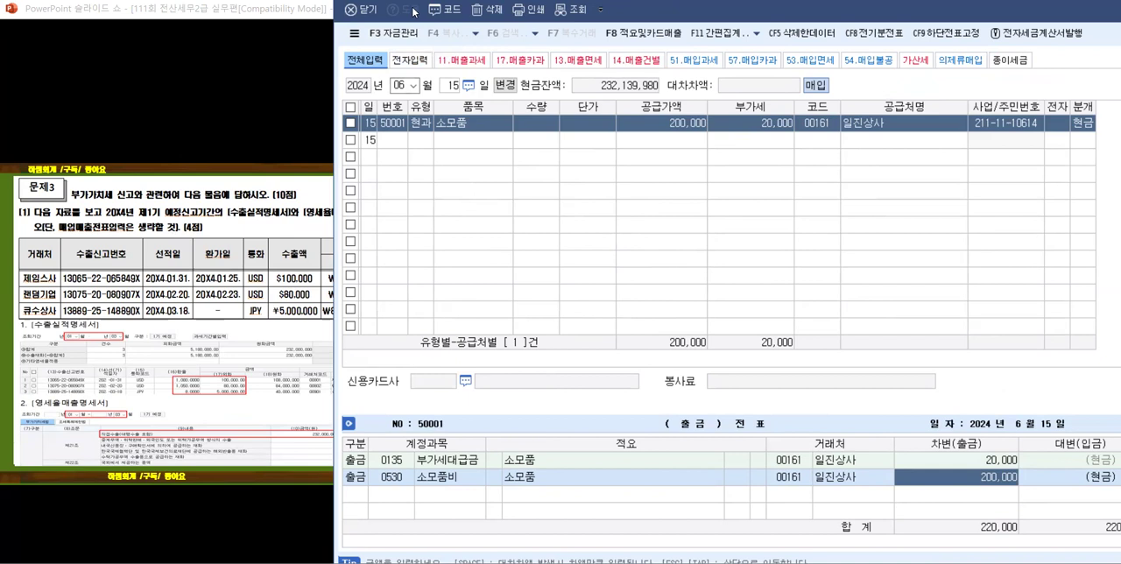
{"action": "left_click", "coordinate": [454, 563]}
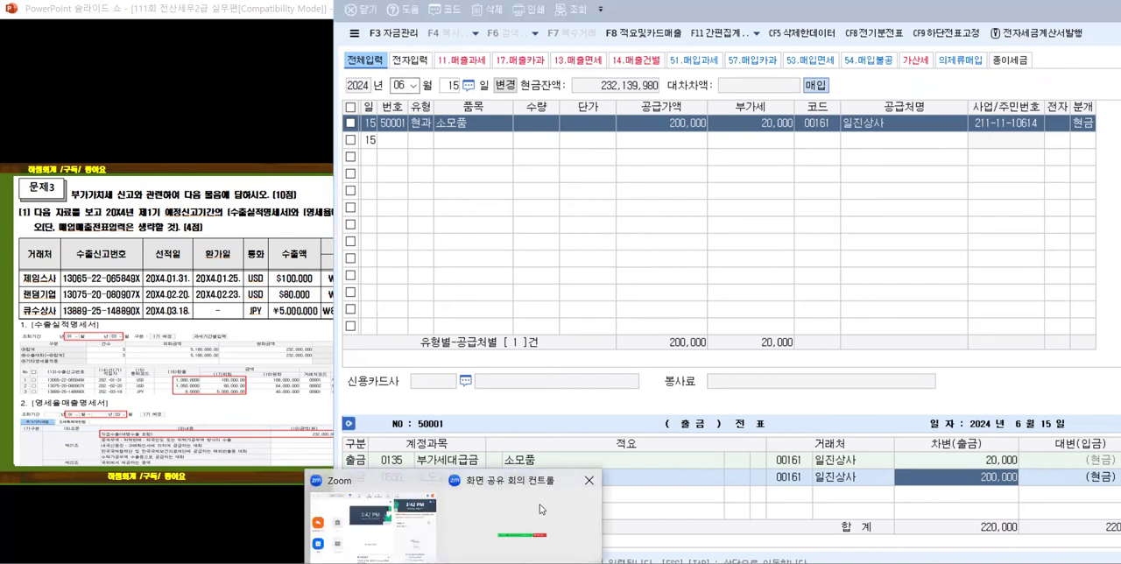
{"action": "left_click", "coordinate": [535, 563]}
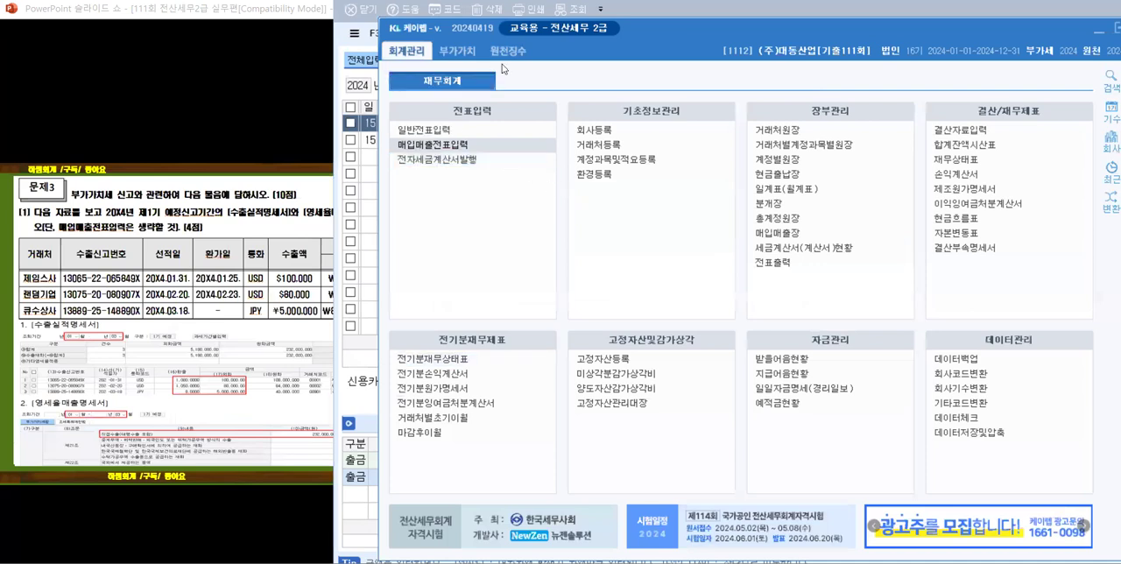
{"action": "left_click", "coordinate": [473, 50]}
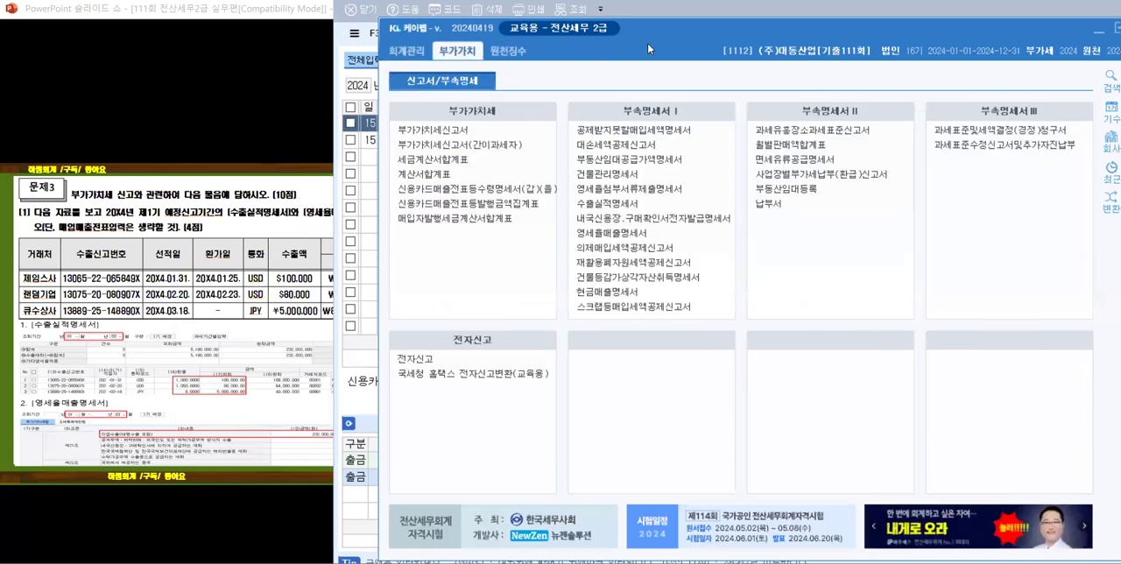
Step: Close the 매입매출전표입력 window and place the KcLep main window beside the slide
{"action": "left_click_drag", "start_coordinate": [647, 42], "coordinate": [569, 82]}
{"action": "left_click", "coordinate": [749, 10]}
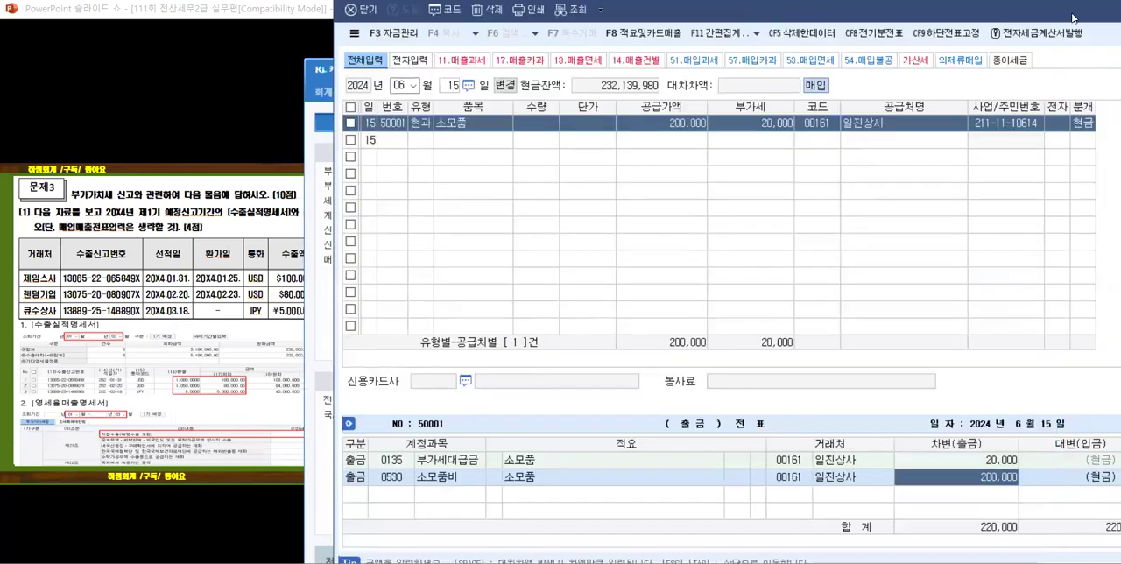
{"action": "left_click_drag", "start_coordinate": [1064, 18], "coordinate": [1042, 129]}
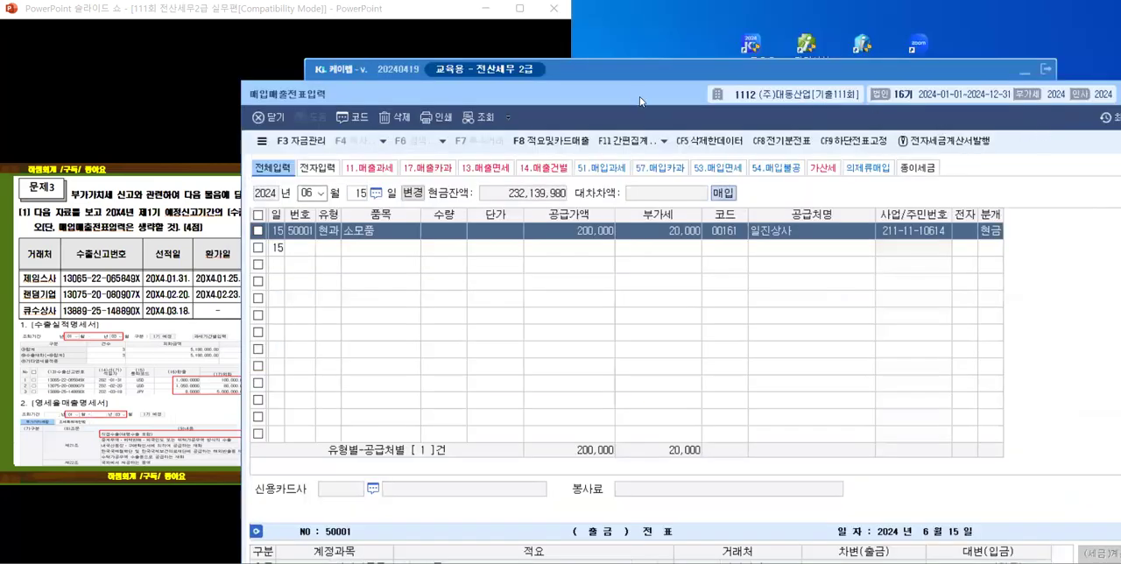
{"action": "left_click_drag", "start_coordinate": [631, 96], "coordinate": [454, 94]}
{"action": "left_click", "coordinate": [1000, 93]}
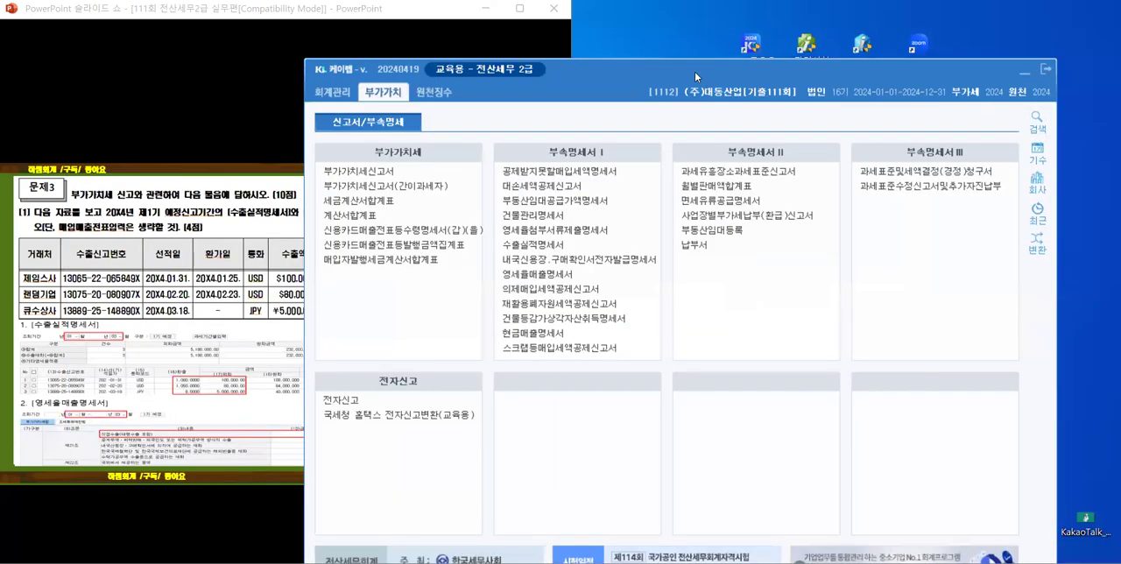
{"action": "left_click_drag", "start_coordinate": [694, 66], "coordinate": [715, 0]}
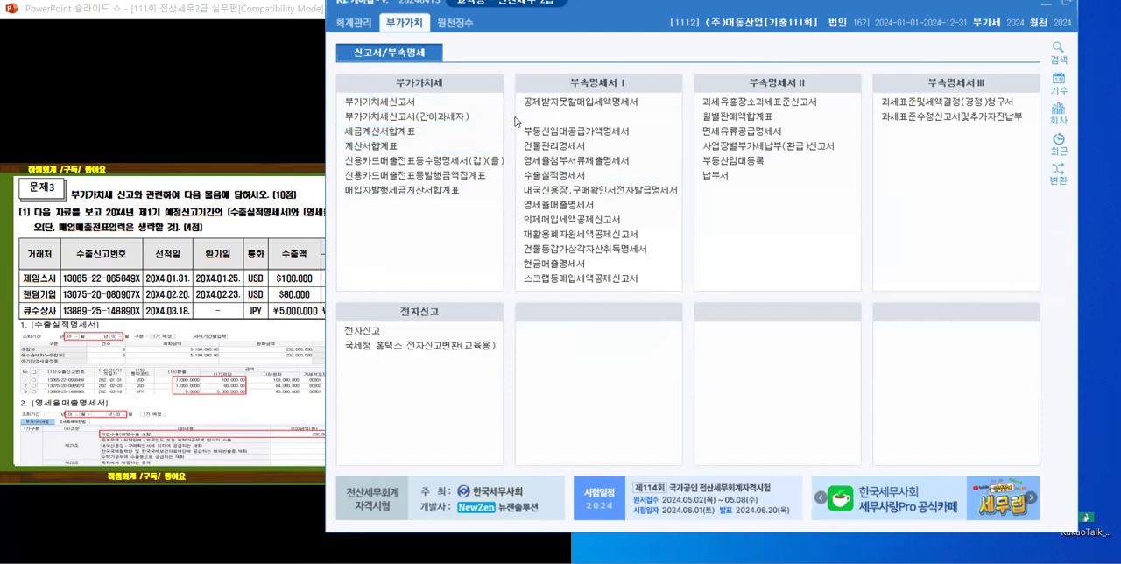
Step: Open 수출실적명세서 beside the slide and load the period January to March 2024
{"action": "left_click", "coordinate": [560, 175]}
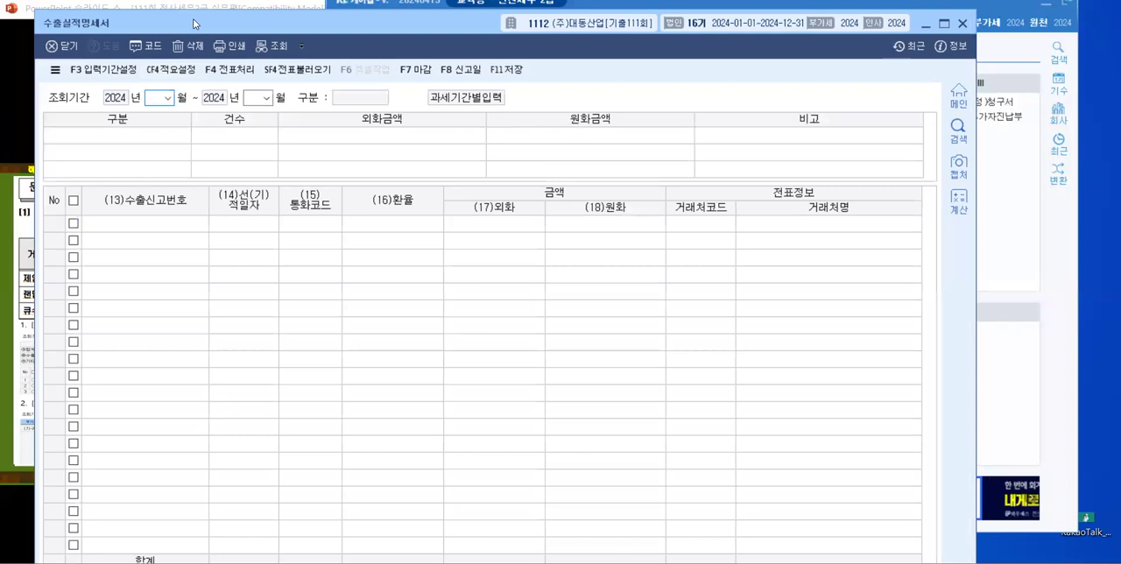
{"action": "left_click_drag", "start_coordinate": [194, 23], "coordinate": [488, 25]}
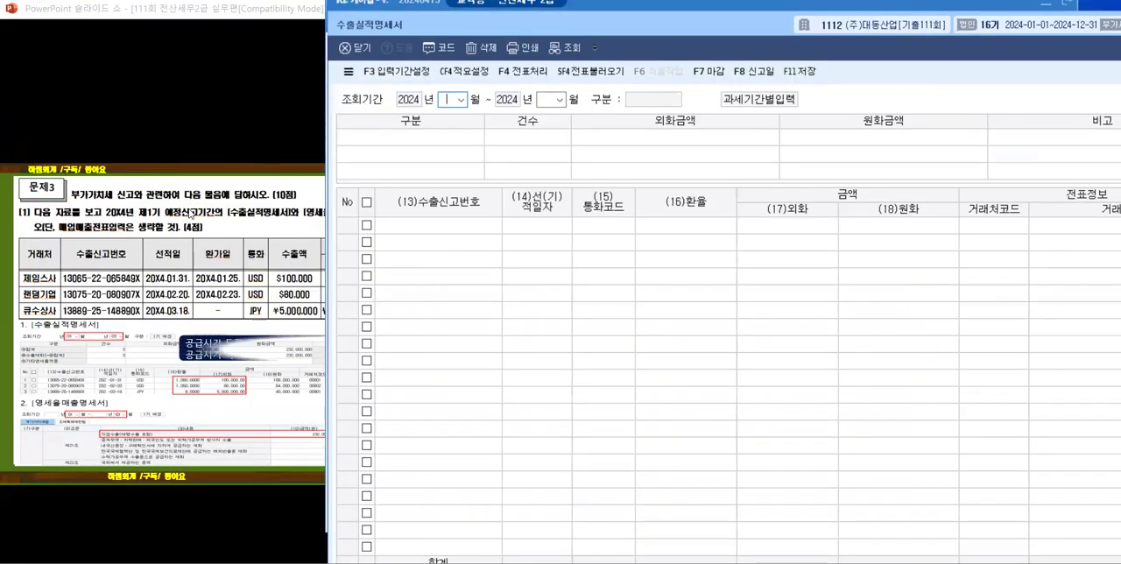
{"action": "left_click", "coordinate": [461, 100]}
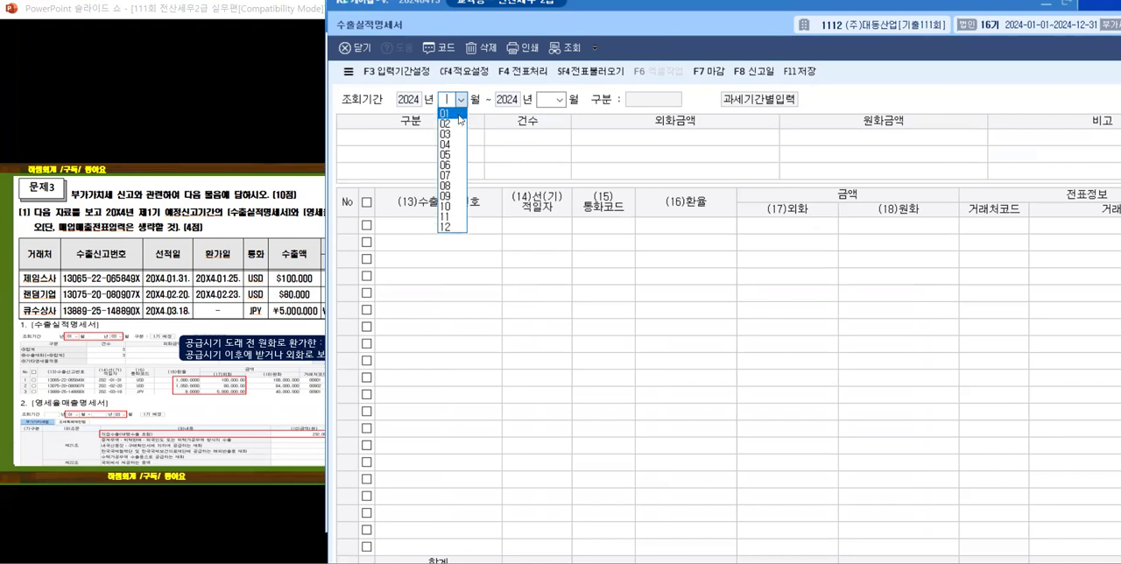
{"action": "left_click", "coordinate": [460, 115]}
{"action": "left_click", "coordinate": [559, 100]}
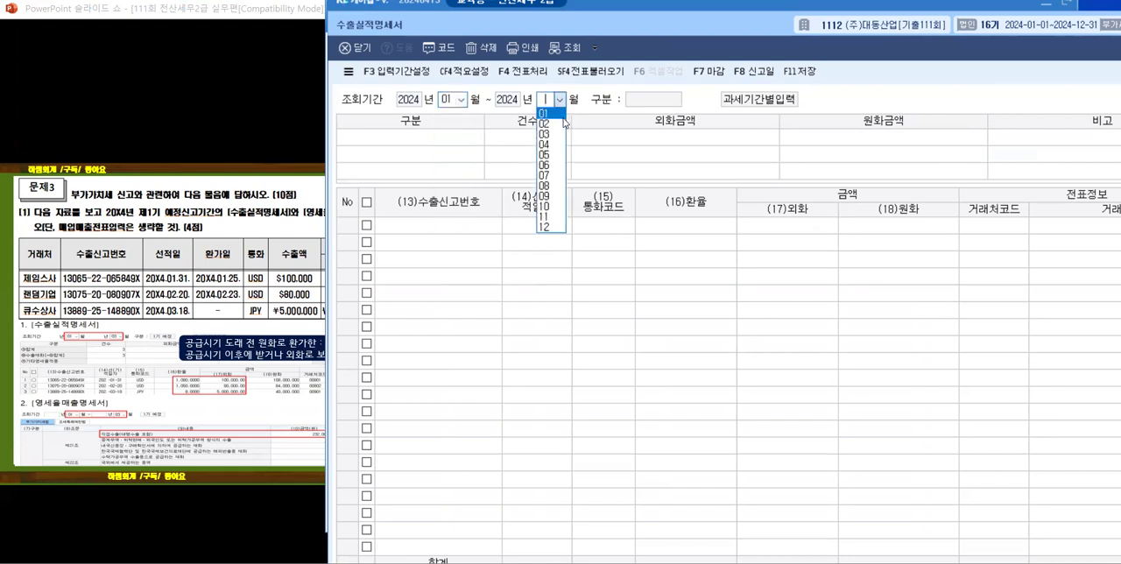
{"action": "left_click", "coordinate": [556, 135]}
{"action": "key", "text": "Return"}
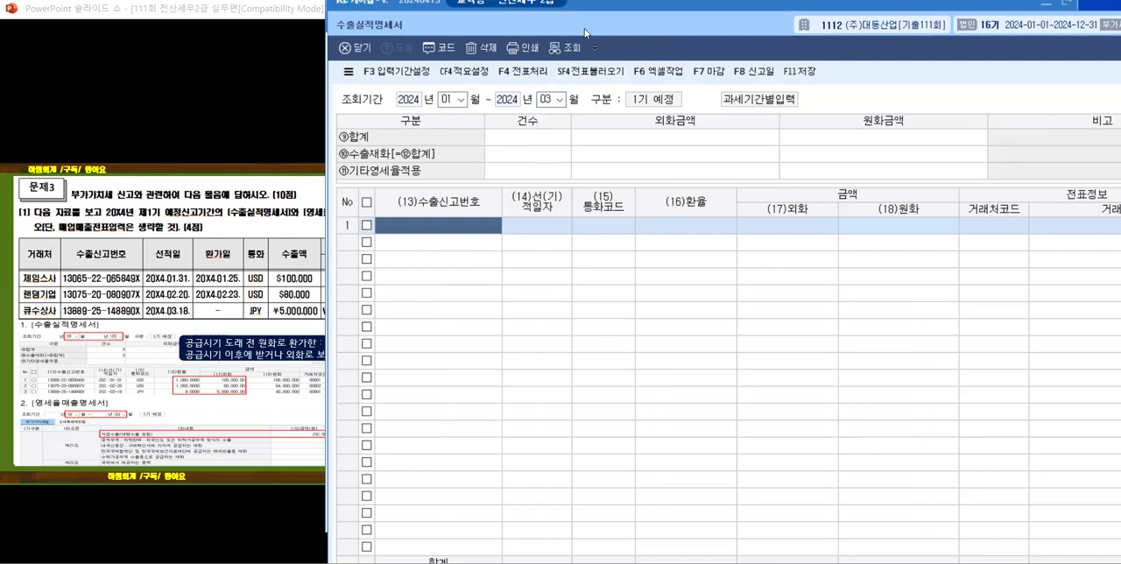
Step: Minimize the KcLep main window and reposition the 수출실적명세서 window to uncover the slide's 적용환율 columns
{"action": "double_click", "coordinate": [612, 22]}
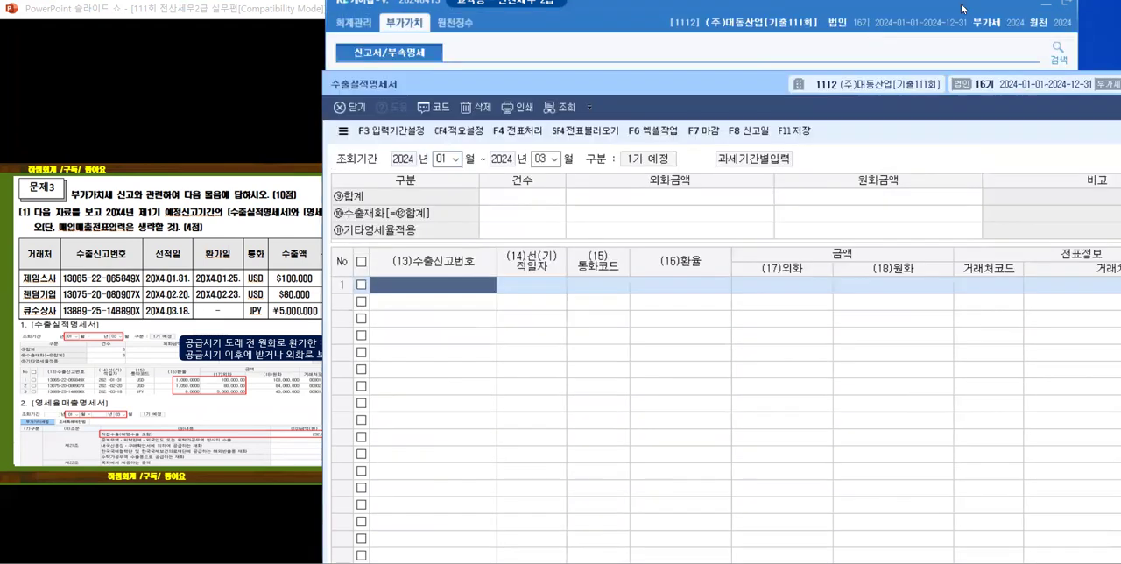
{"action": "left_click", "coordinate": [1046, 7]}
{"action": "left_click_drag", "start_coordinate": [639, 88], "coordinate": [666, 3]}
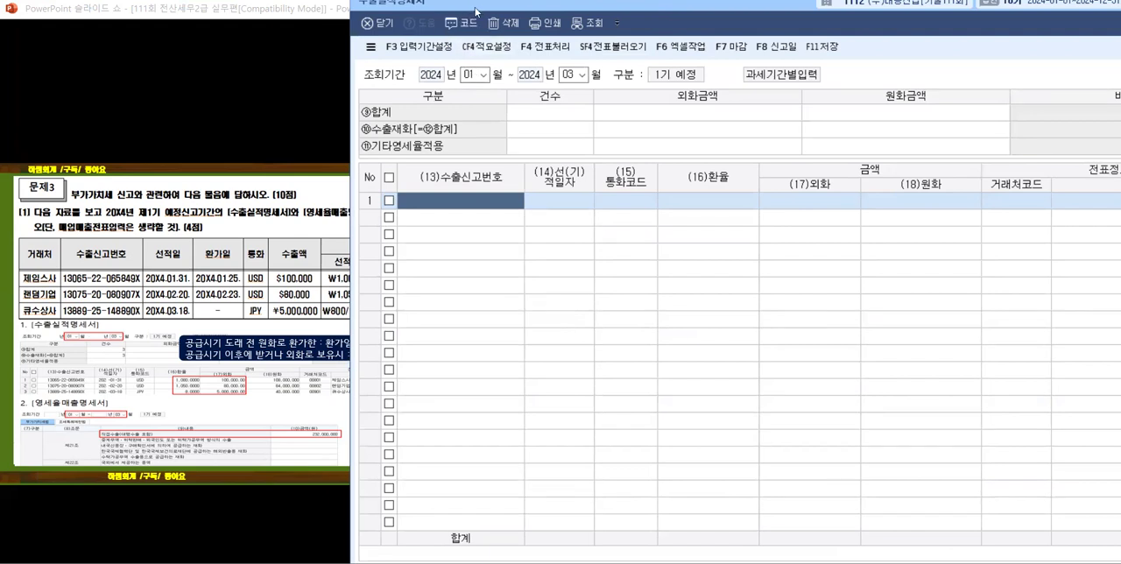
{"action": "left_click_drag", "start_coordinate": [476, 12], "coordinate": [562, 12]}
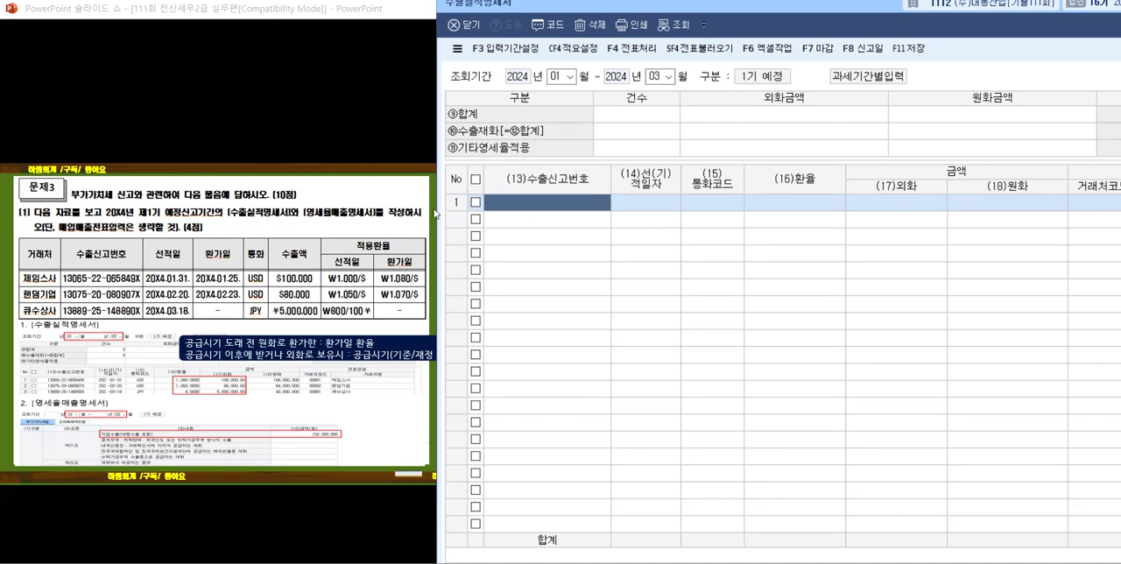
{"action": "type", "text": "13065220"}
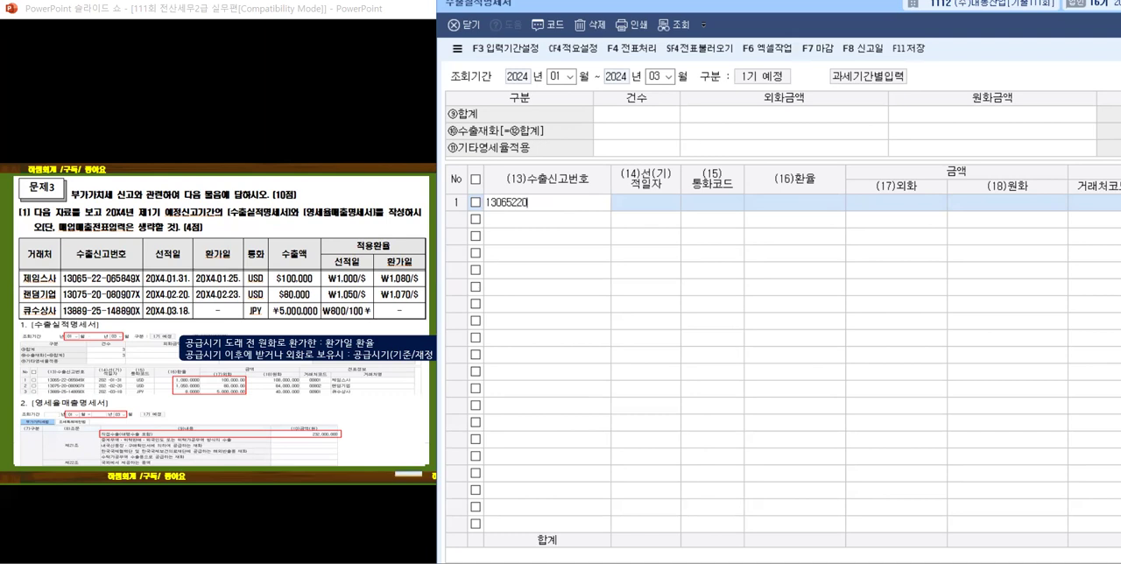
{"action": "type", "text": "5849X"}
{"action": "key", "text": "Return"}
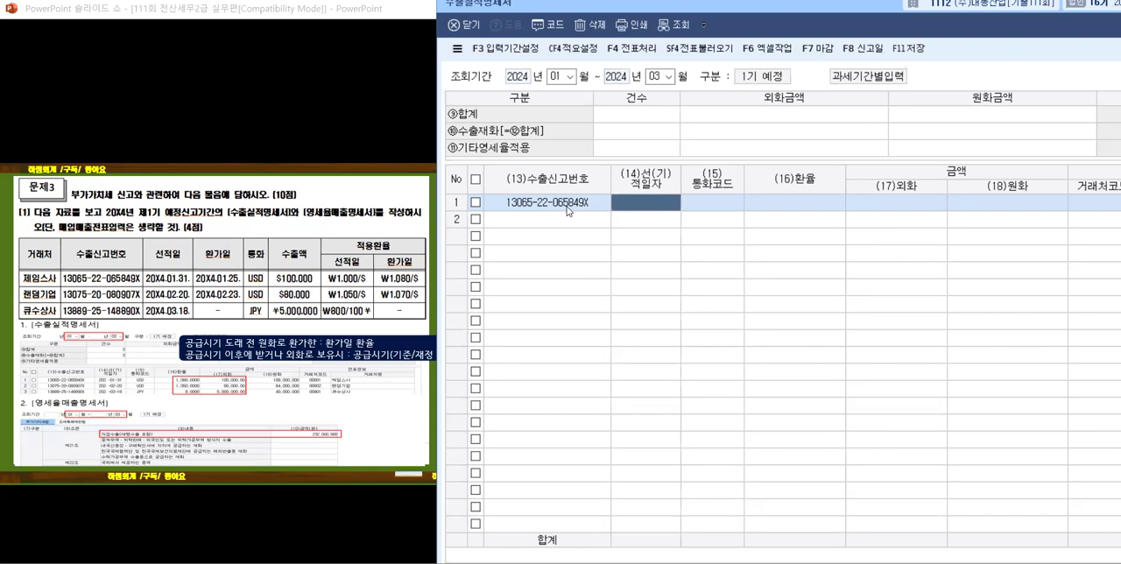
Step: Set the first export row's 선(기)적일자 to 2024-01-31
{"action": "type", "text": "2024-01-31"}
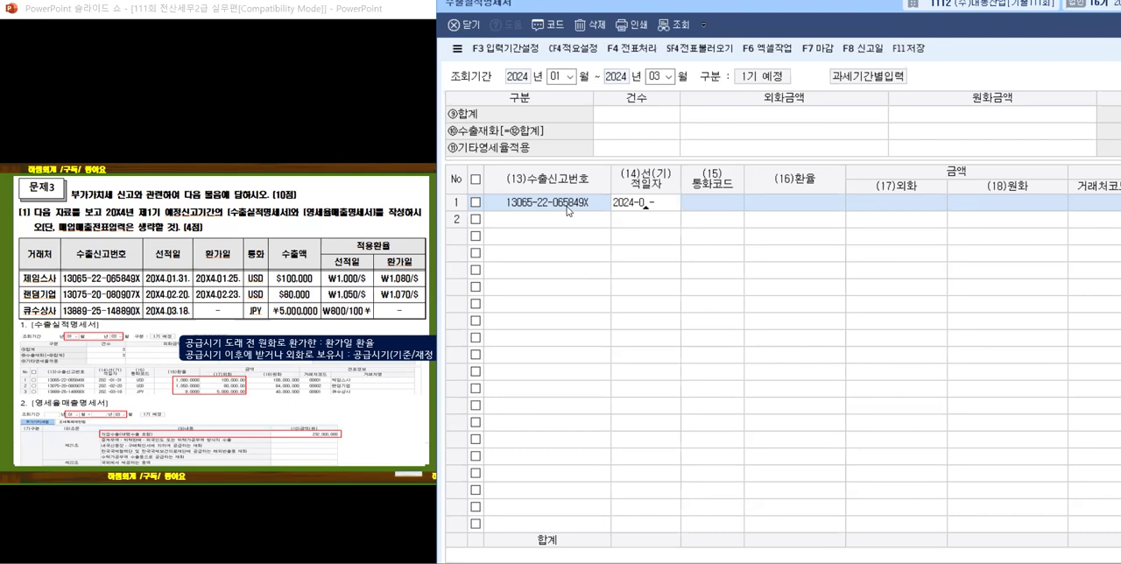
{"action": "key", "text": "Return"}
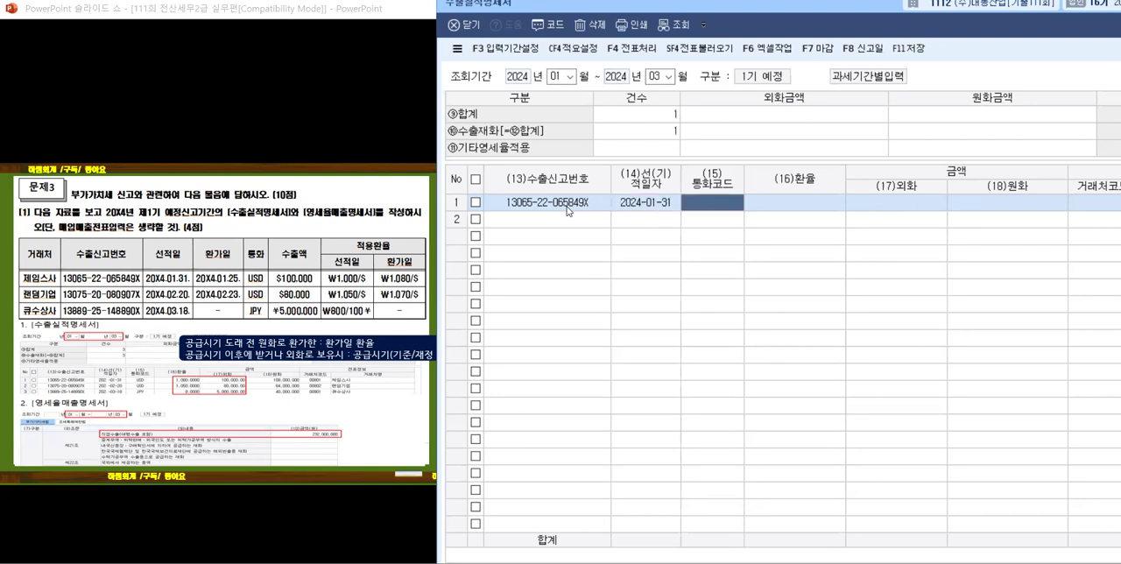
Step: Set the first export row's 통화코드 to USD by looking up 미국 in the currency code list
{"action": "key", "text": "F2"}
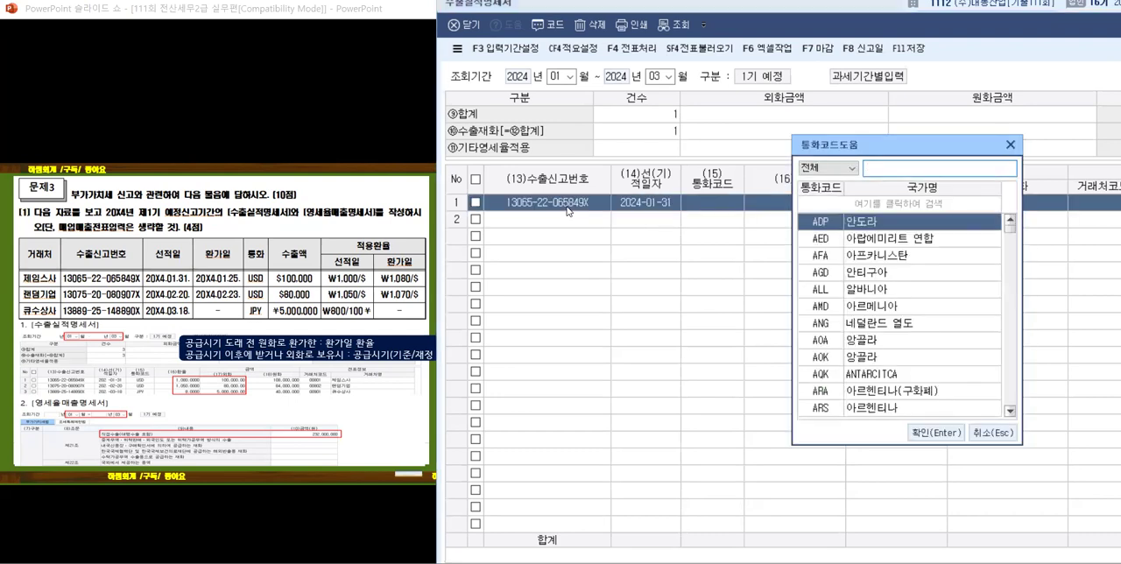
{"action": "type", "text": "alrnr"}
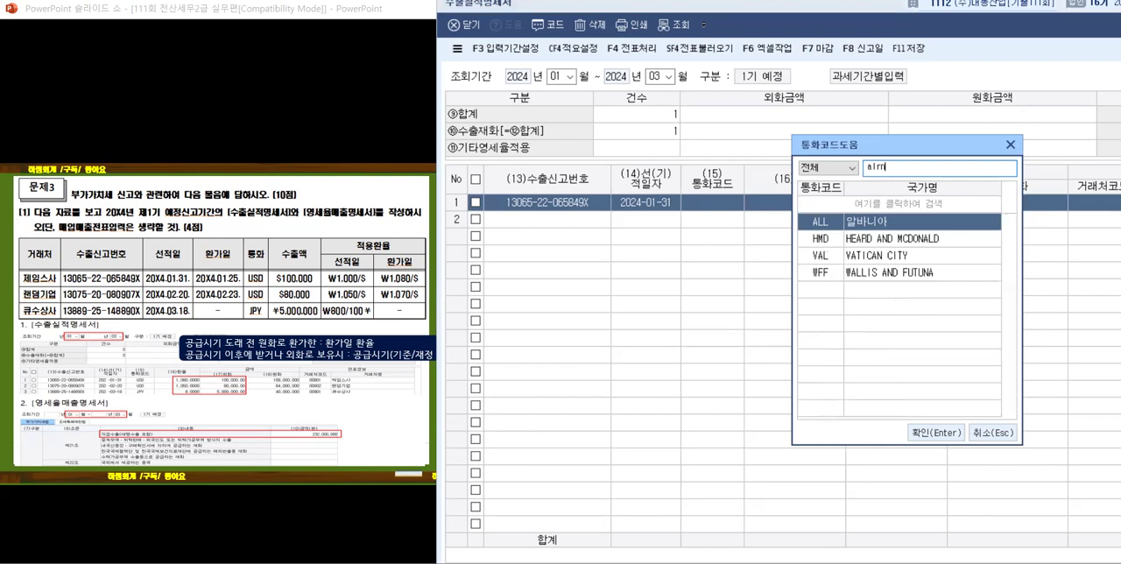
{"action": "key", "text": "BackSpace"}
{"action": "key", "text": "BackSpace"}
{"action": "key", "text": "BackSpace"}
{"action": "key", "text": "BackSpace"}
{"action": "type", "text": "미국"}
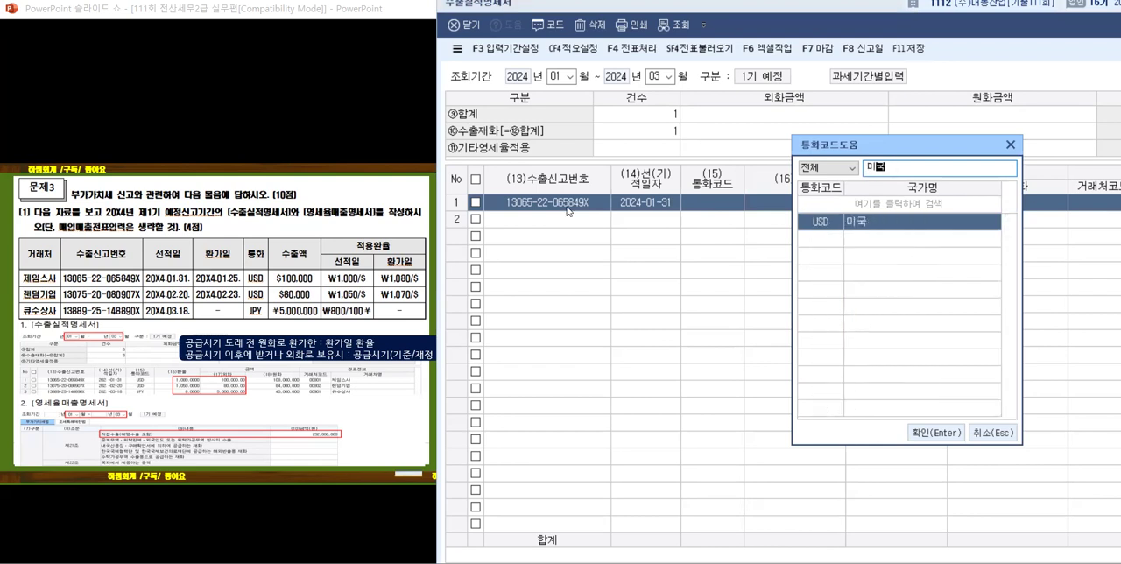
{"action": "key", "text": "Return"}
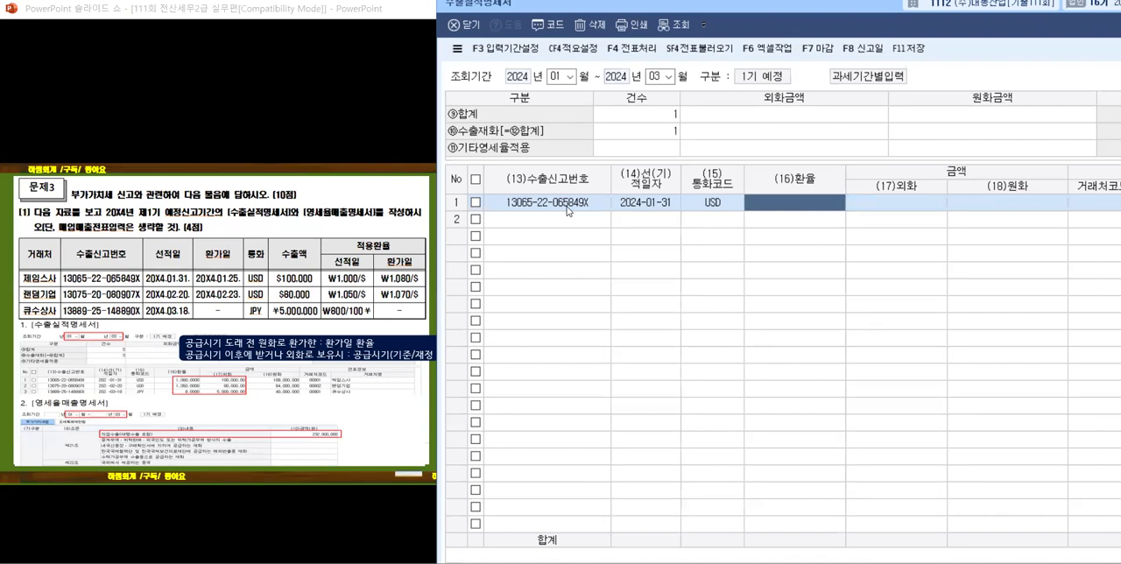
Step: Enter 환율 1,080 and 외화 100,000 for the first export row
{"action": "type", "text": "1080"}
{"action": "key", "text": "Return"}
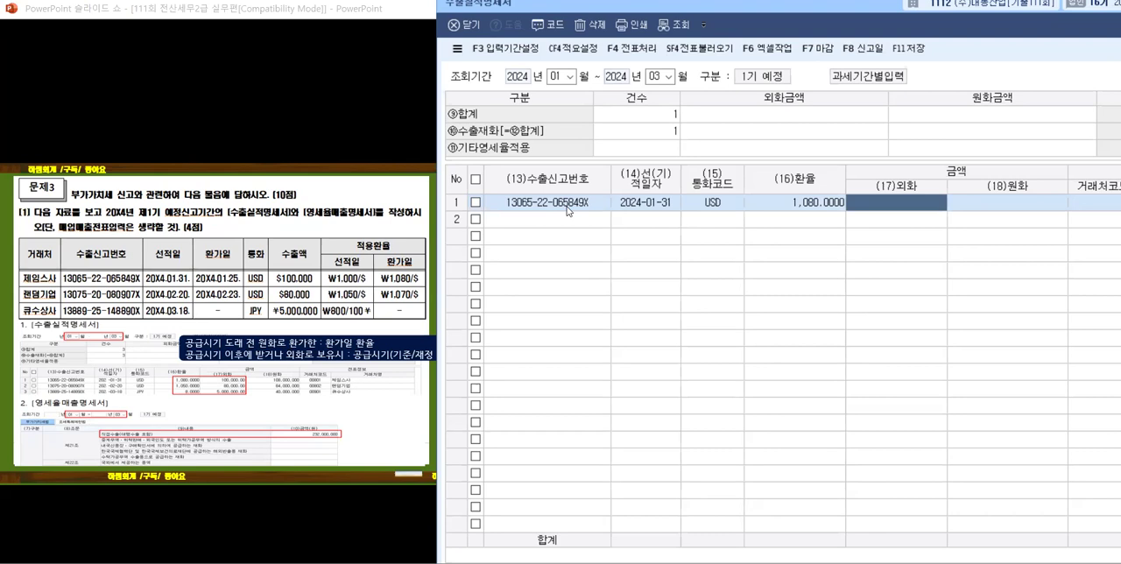
{"action": "type", "text": "1000000.00"}
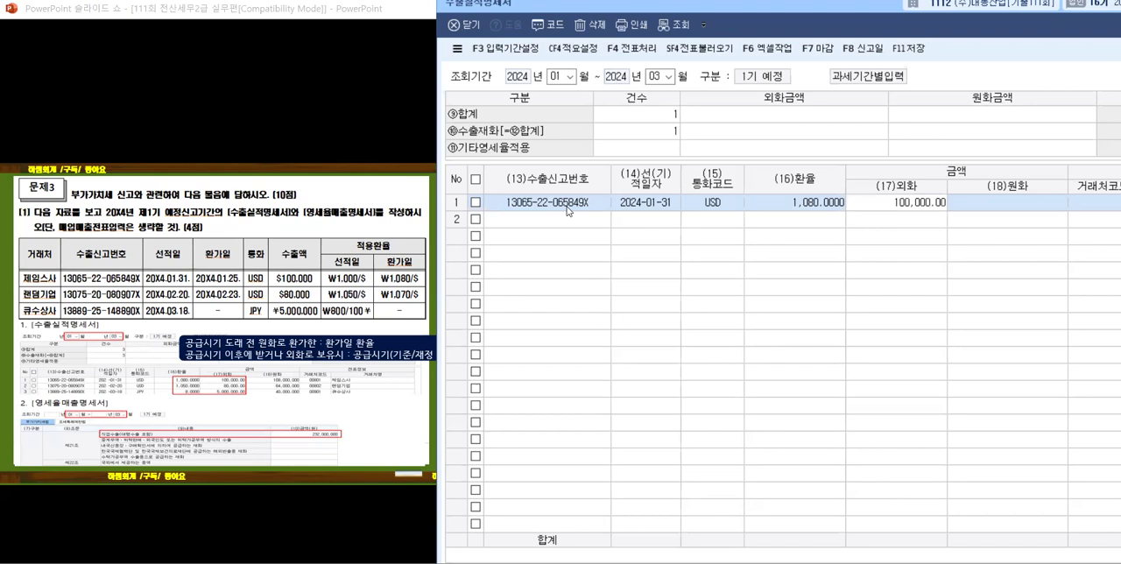
{"action": "key", "text": "Return"}
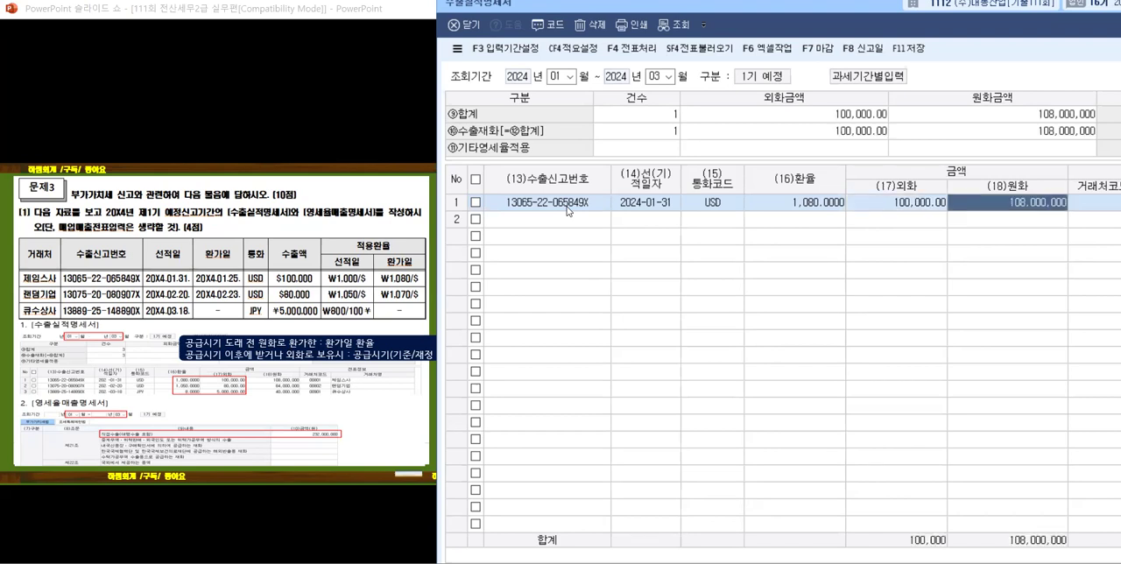
{"action": "key", "text": "Return"}
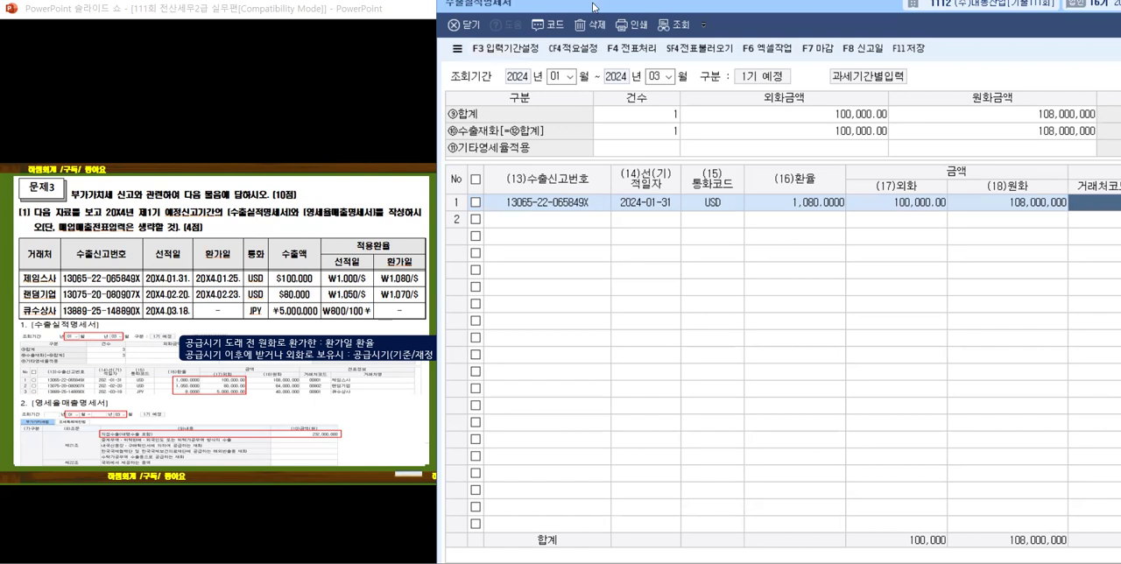
Step: Move the 수출실적명세서 window to uncover its 거래처 columns and assign 제임스사 to the first export row
{"action": "left_click_drag", "start_coordinate": [594, 7], "coordinate": [522, 7]}
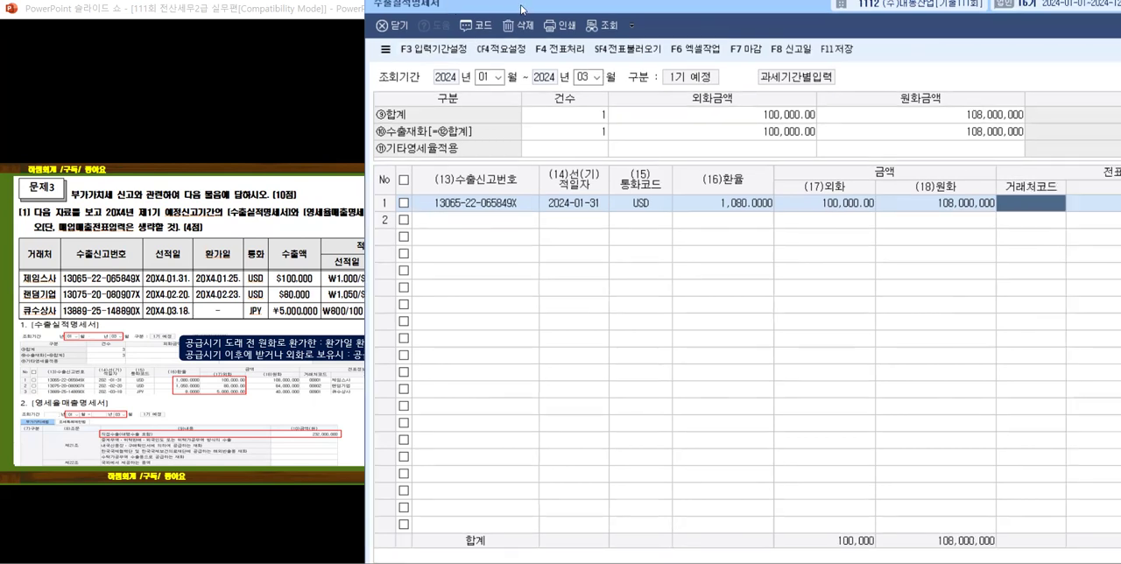
{"action": "key", "text": "F2"}
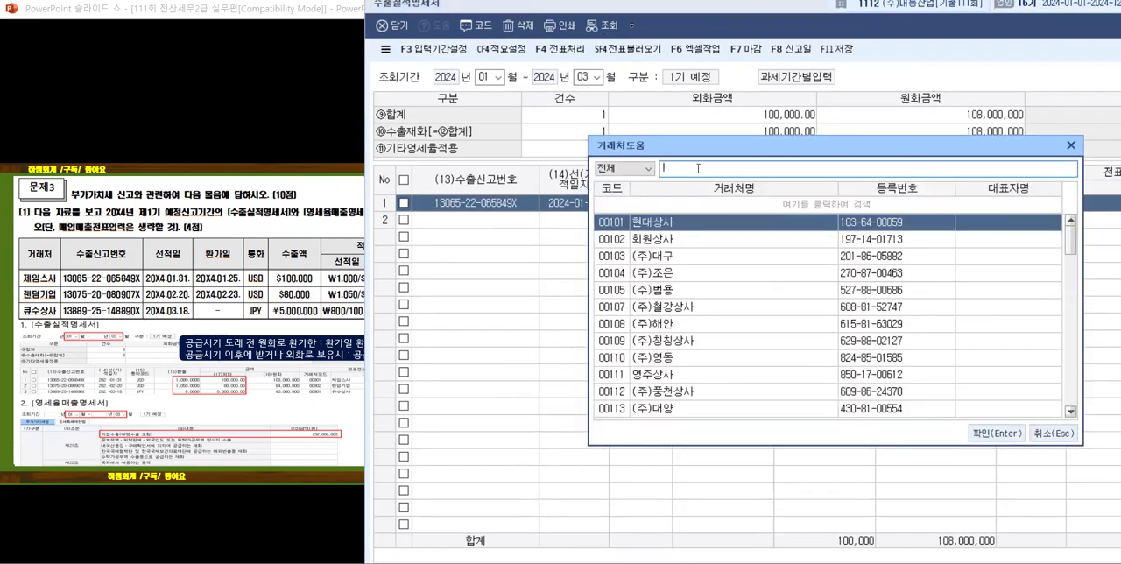
{"action": "type", "text": "제"}
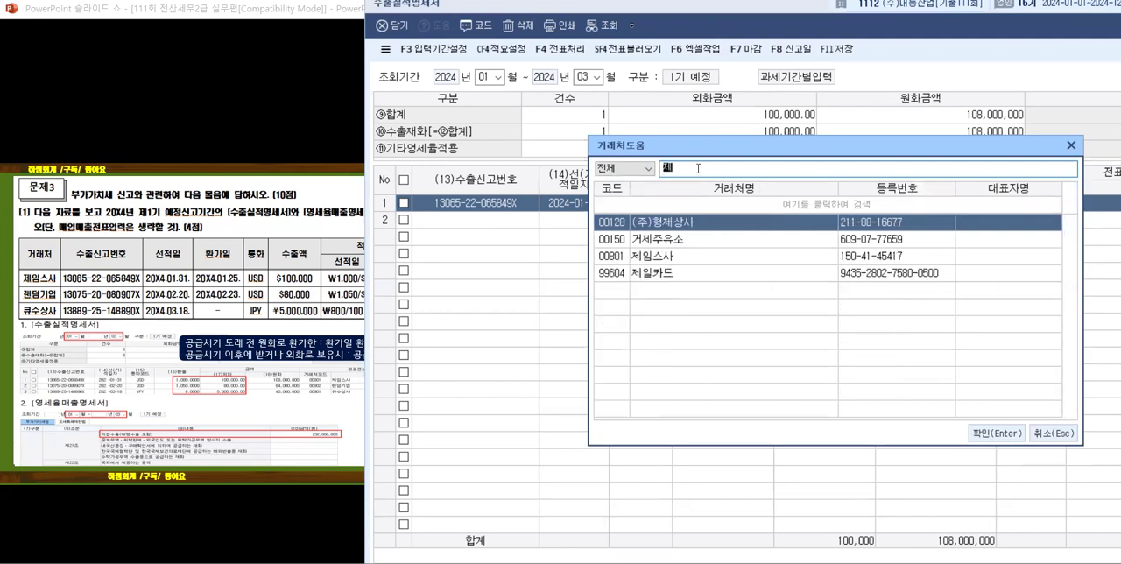
{"action": "type", "text": "임"}
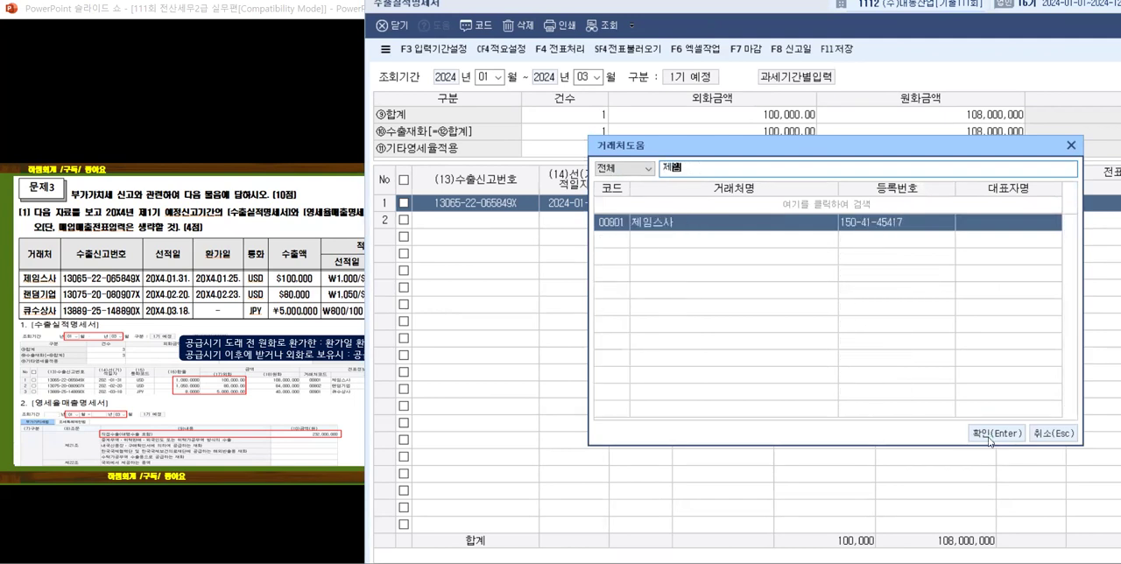
{"action": "left_click", "coordinate": [991, 435]}
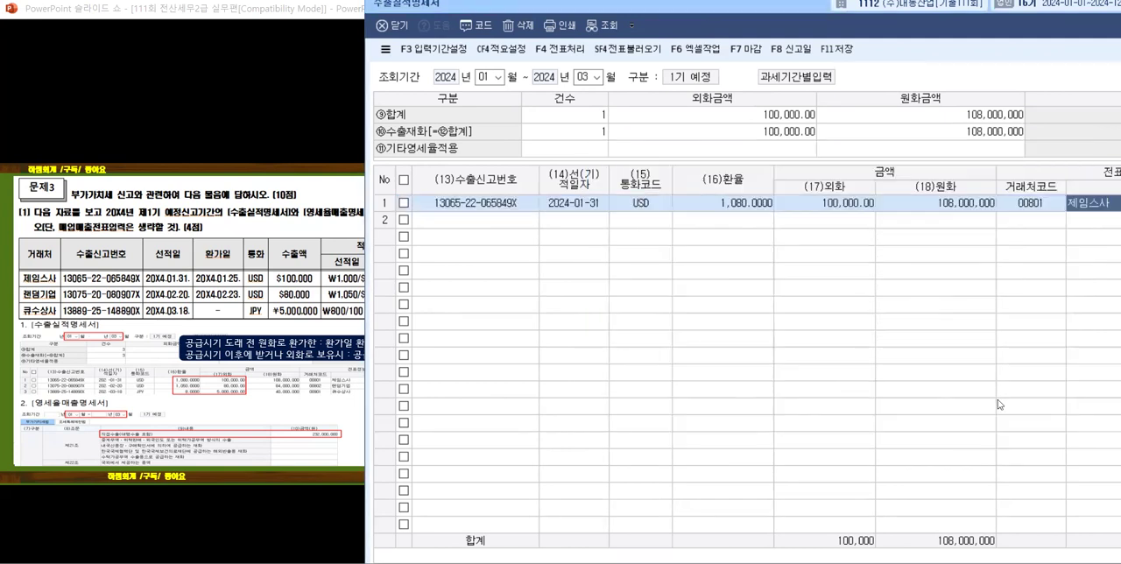
{"action": "left_click", "coordinate": [478, 223]}
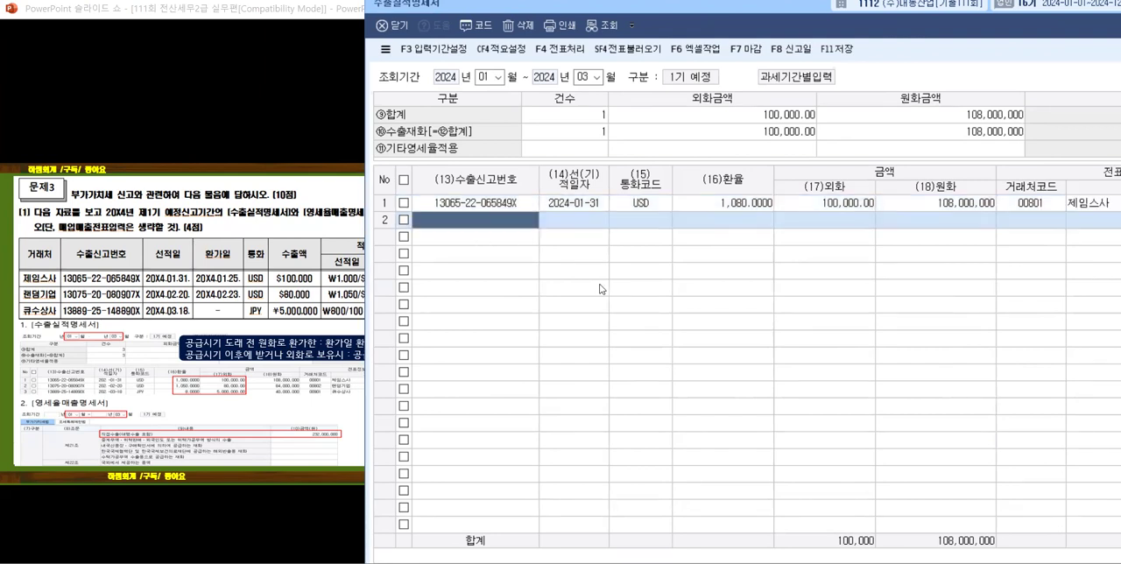
{"action": "type", "text": "1"}
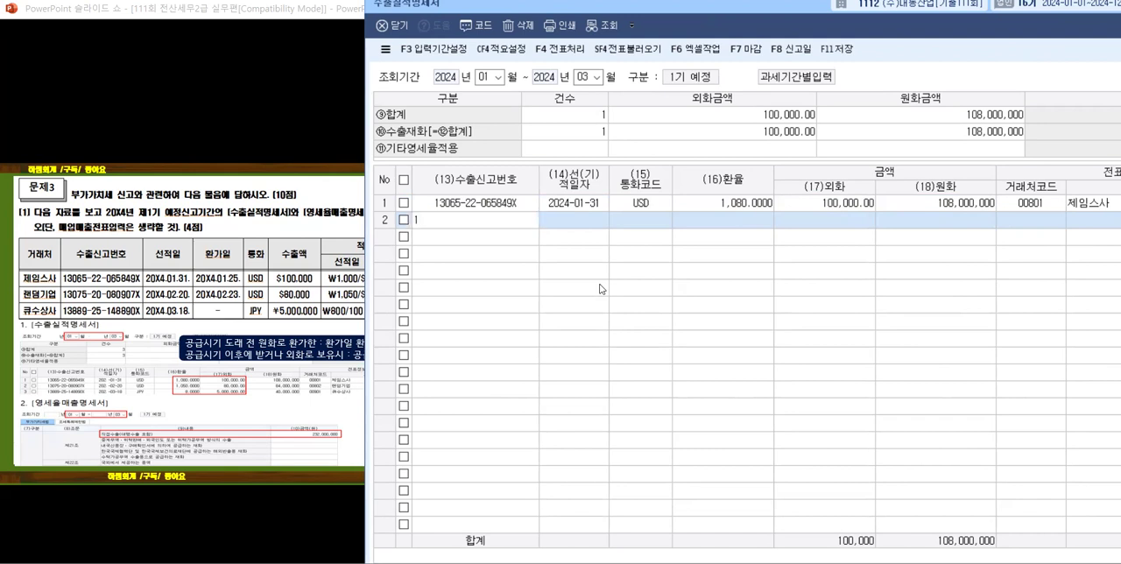
{"action": "type", "text": "307520080907x"}
{"action": "key", "text": "Return"}
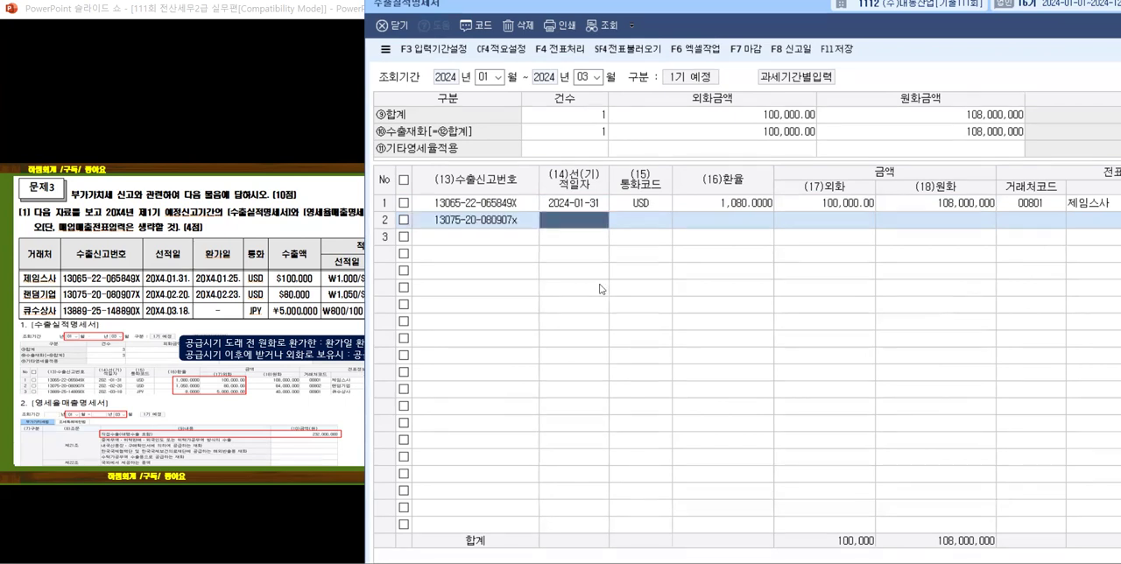
Step: Set the second export row's 선(기)적일자 to 2024-02-20
{"action": "type", "text": "20"}
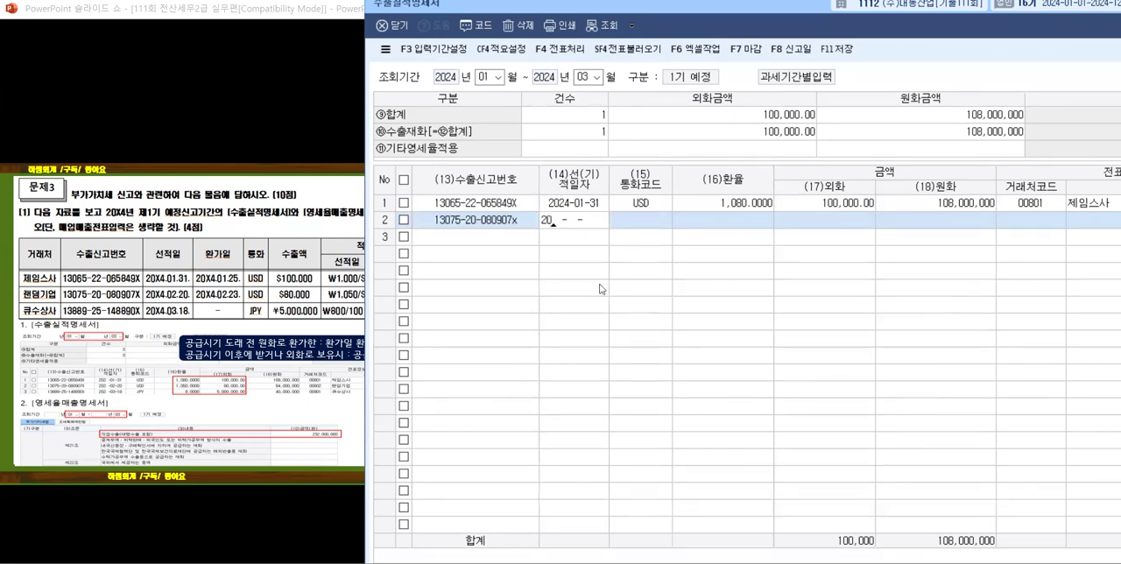
{"action": "type", "text": "24-02-20"}
{"action": "key", "text": "Return"}
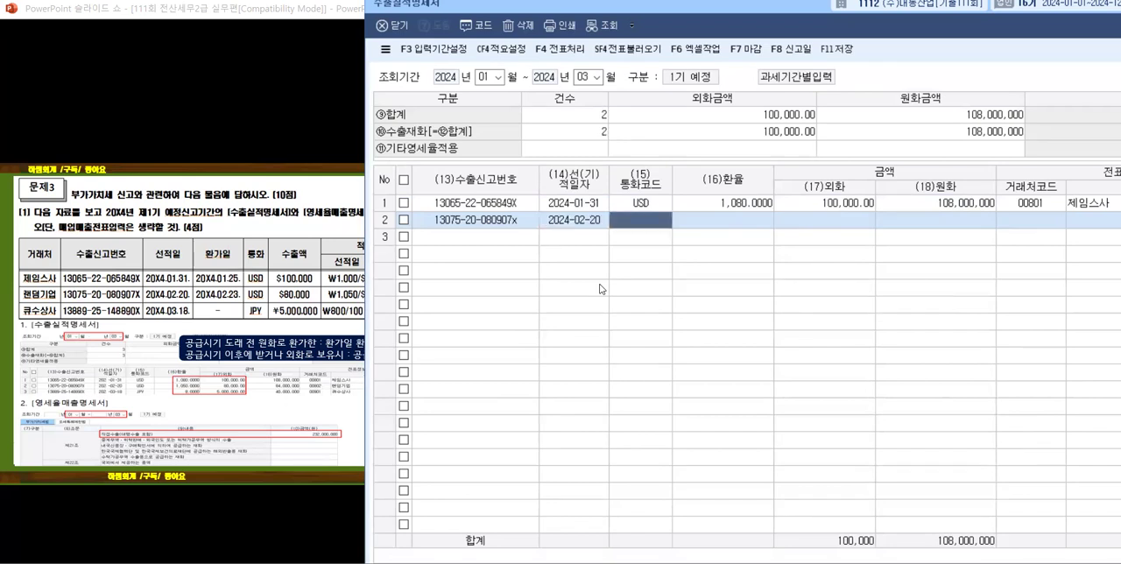
Step: Set the second export row's 통화코드 to USD by looking up 미국
{"action": "key", "text": "F2"}
{"action": "type", "text": "all"}
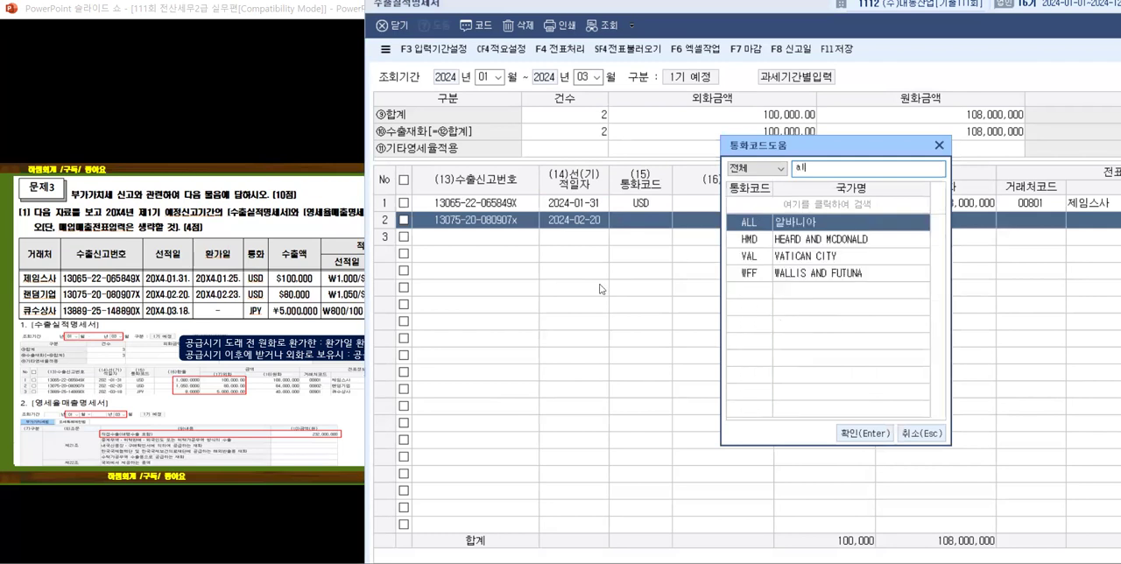
{"action": "key", "text": "BackSpace"}
{"action": "key", "text": "BackSpace"}
{"action": "type", "text": "미국"}
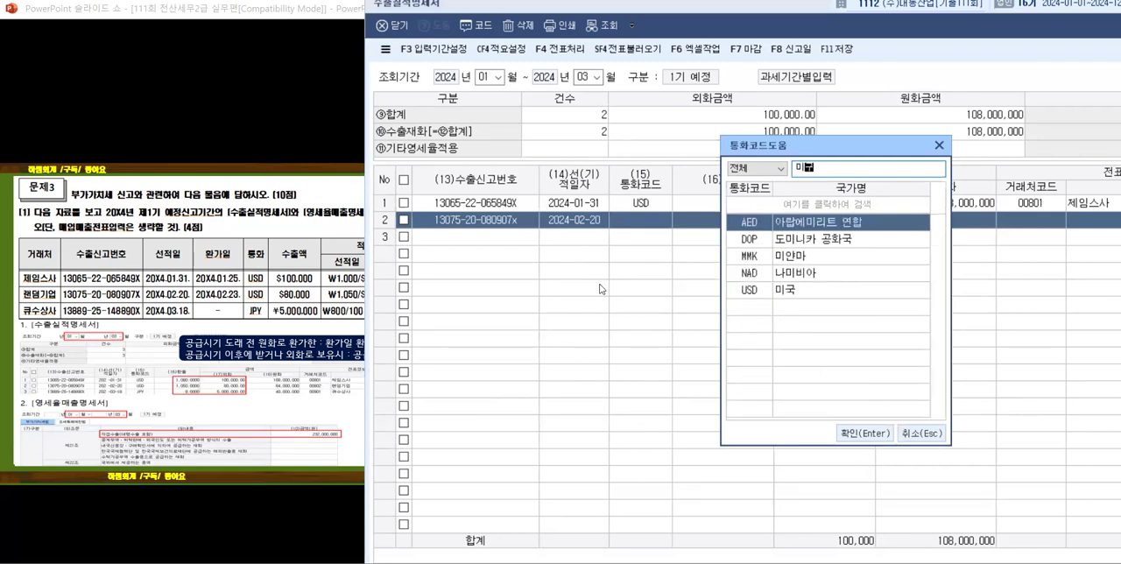
{"action": "key", "text": "Return"}
{"action": "key", "text": "Return"}
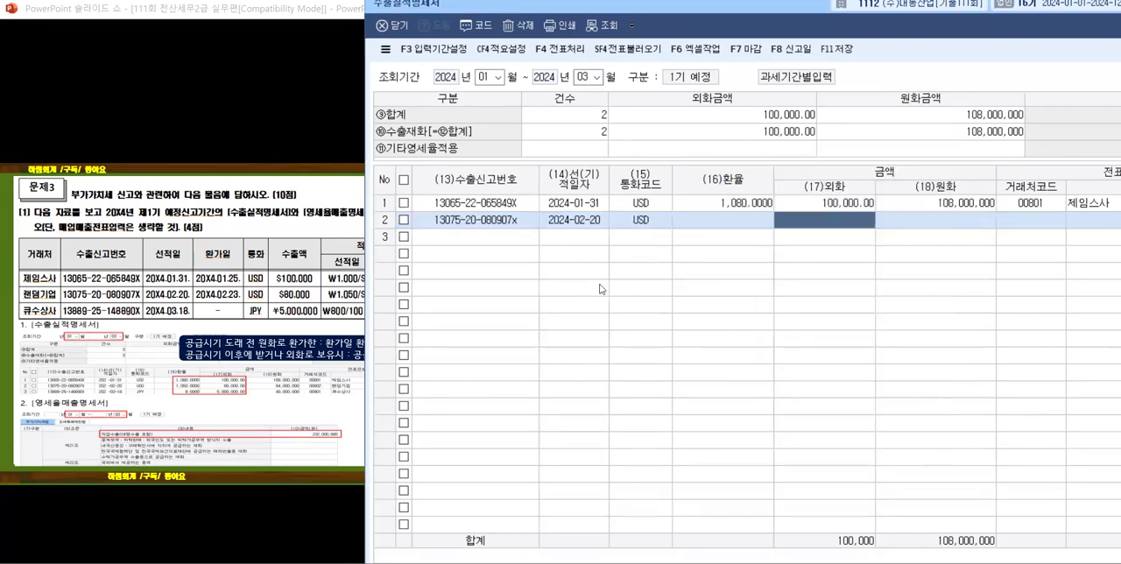
Step: Enter 환율 1,050 and 외화 80,000 for the second export row, uncovering the slide's 적용환율 columns a little
{"action": "key", "text": "Left"}
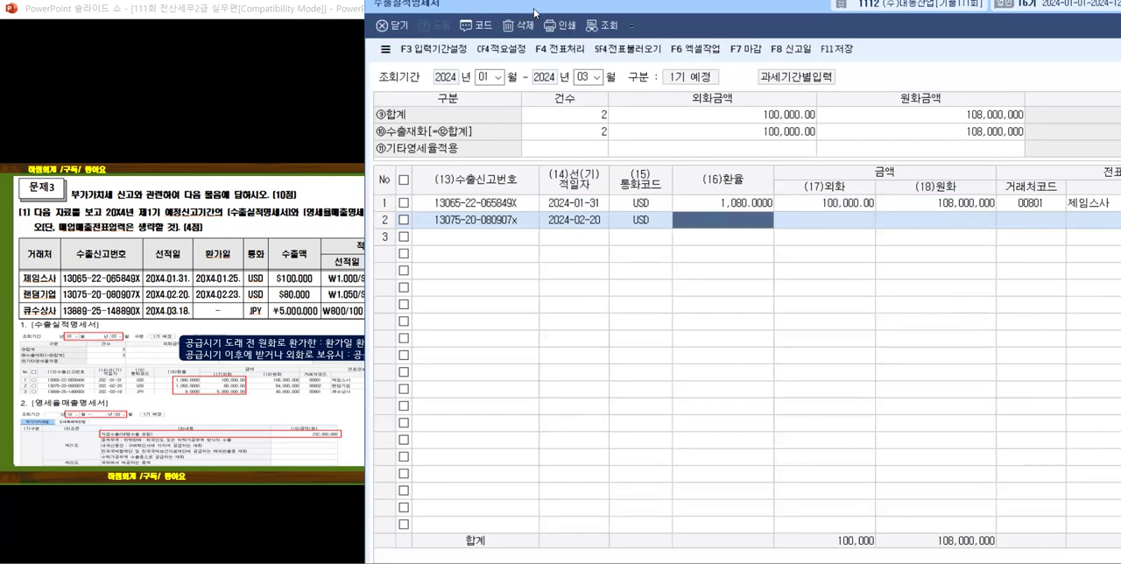
{"action": "left_click_drag", "start_coordinate": [537, 12], "coordinate": [546, 10]}
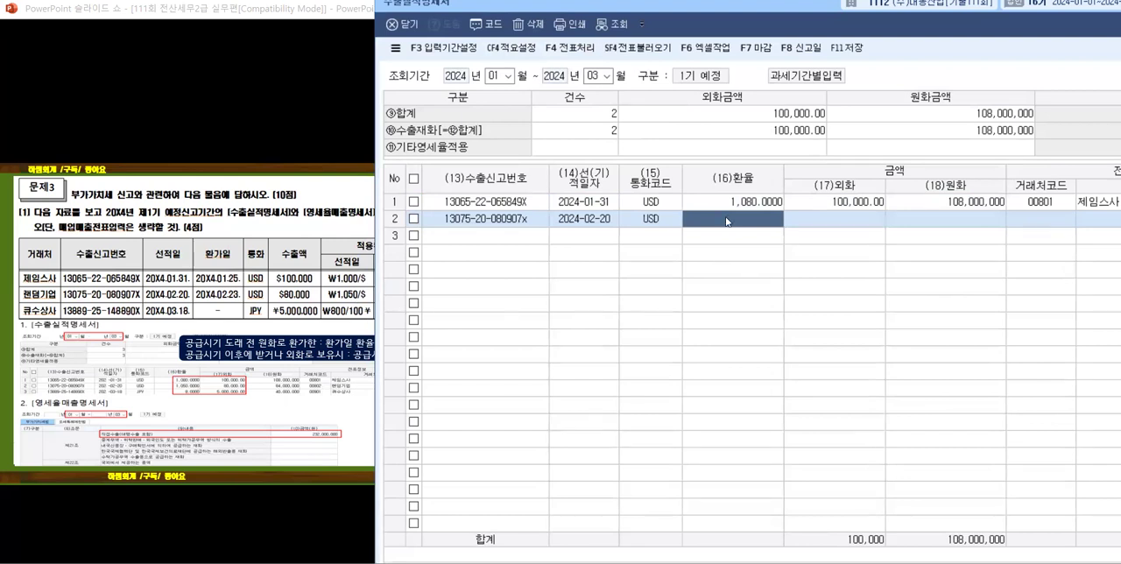
{"action": "type", "text": "1050"}
{"action": "key", "text": "Return"}
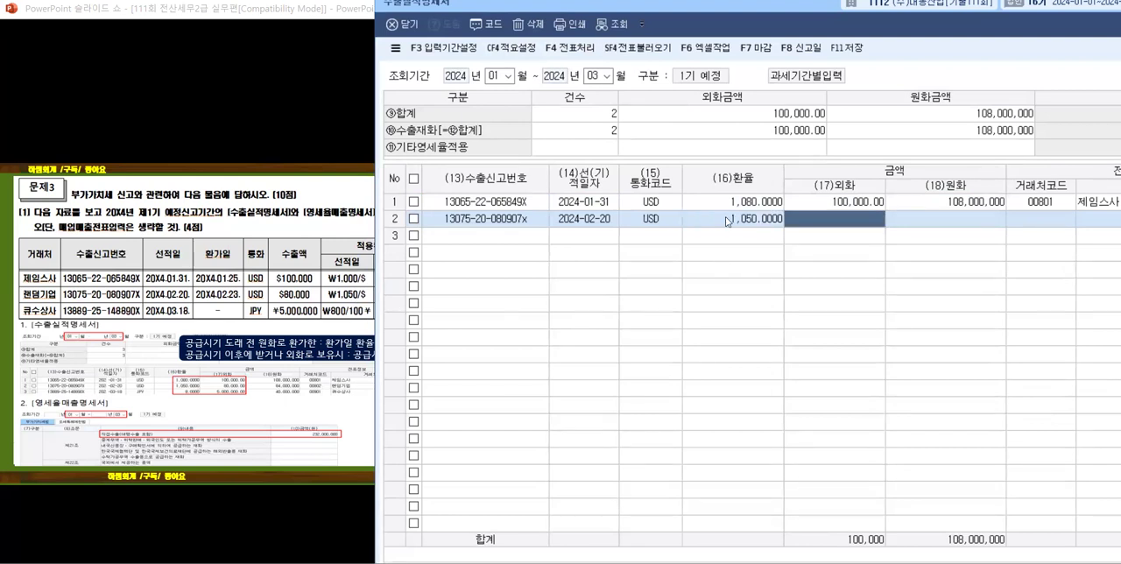
{"action": "type", "text": "80000"}
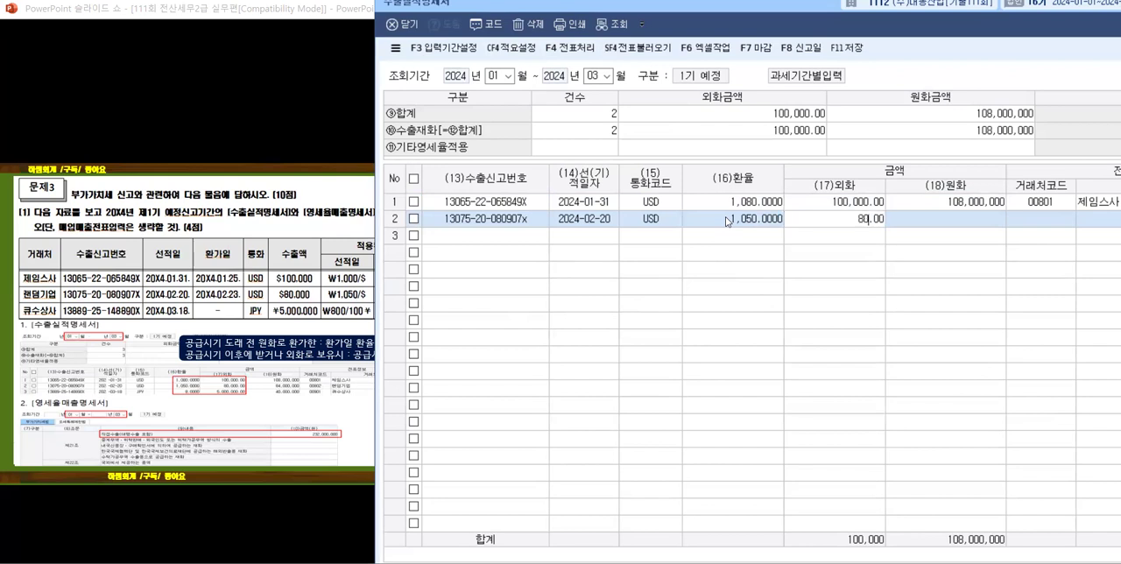
{"action": "key", "text": "Return"}
{"action": "key", "text": "Return"}
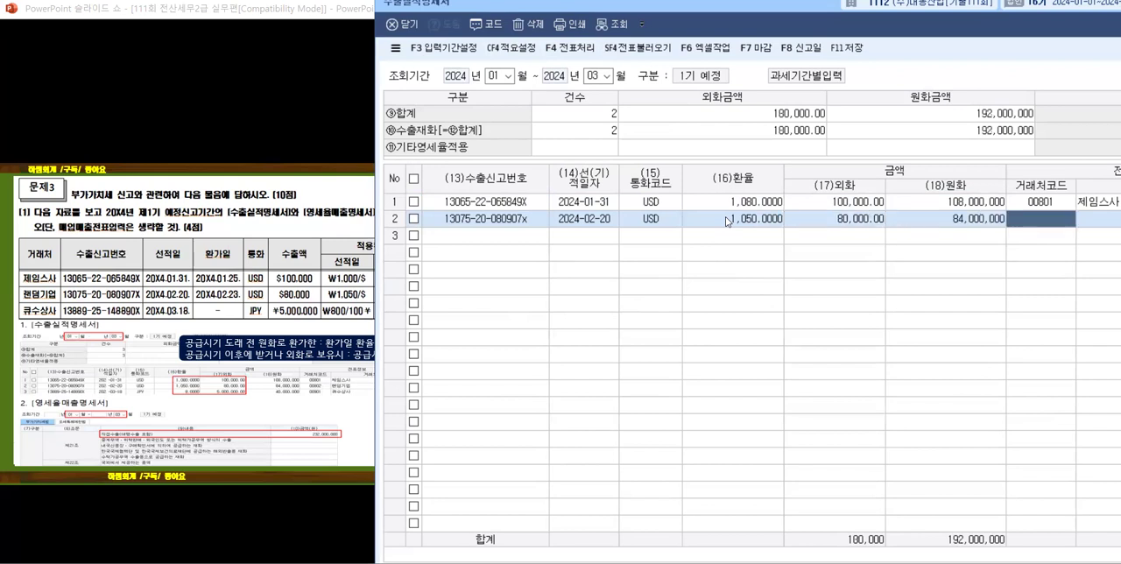
Step: Try to look up 랜덤기업 in the 거래처 list for the second export row
{"action": "key", "text": "F2"}
{"action": "type", "text": "팬텀"}
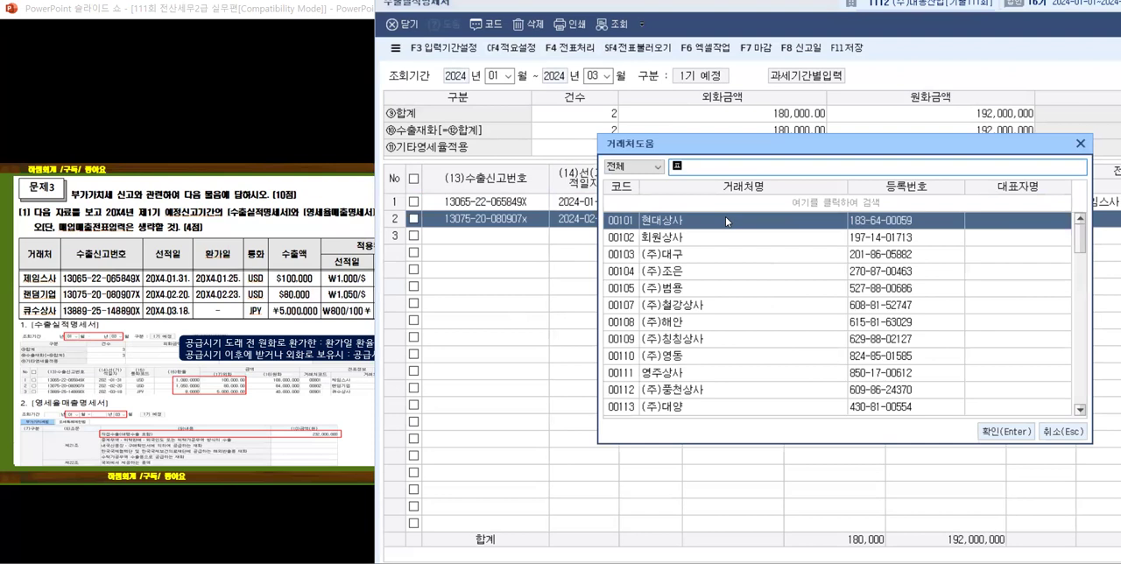
{"action": "key", "text": "Return"}
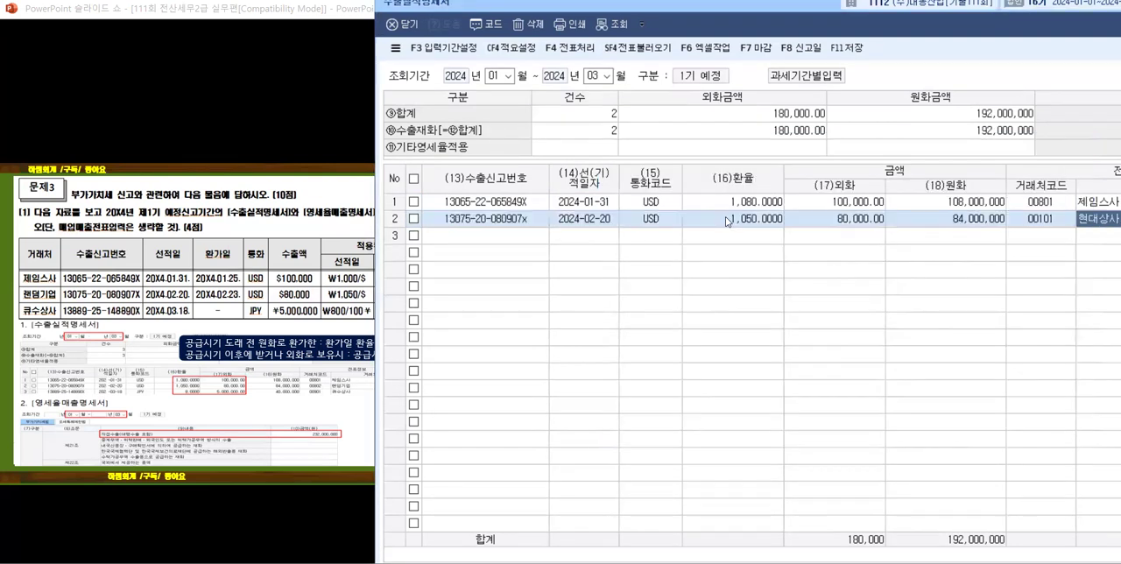
Step: Replace the second export row's 거래처 with 랜덤기업 by searching for 랜덤
{"action": "left_click", "coordinate": [1040, 219]}
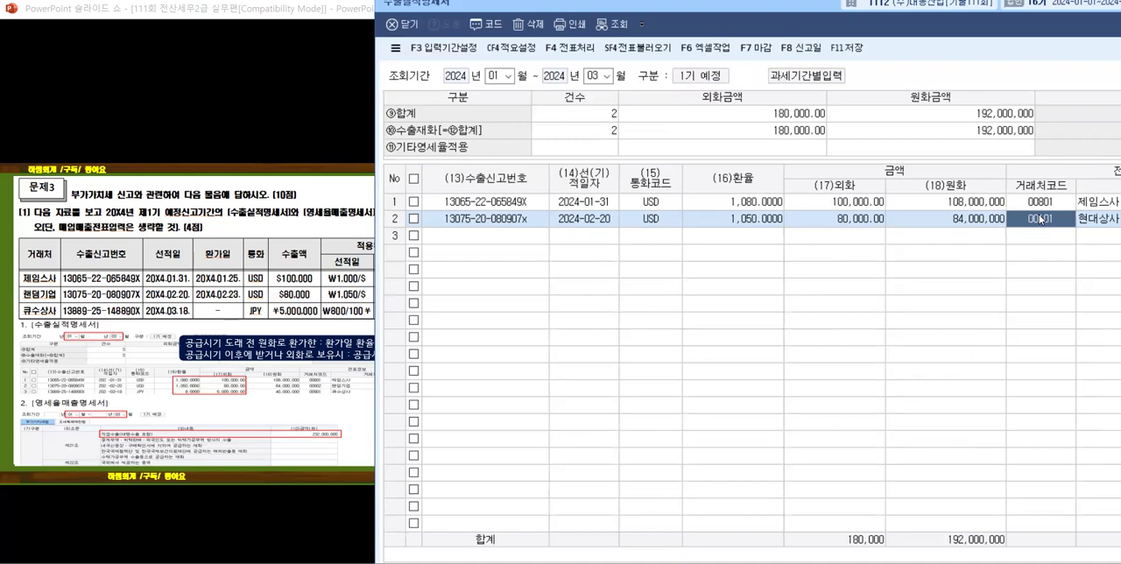
{"action": "type", "text": "팬"}
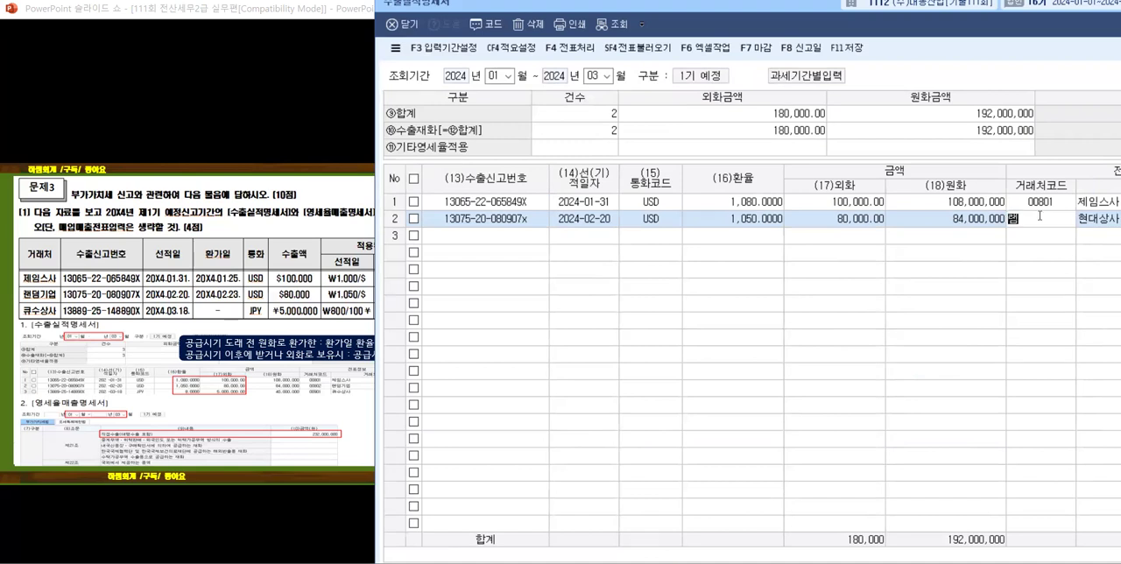
{"action": "type", "text": "덤"}
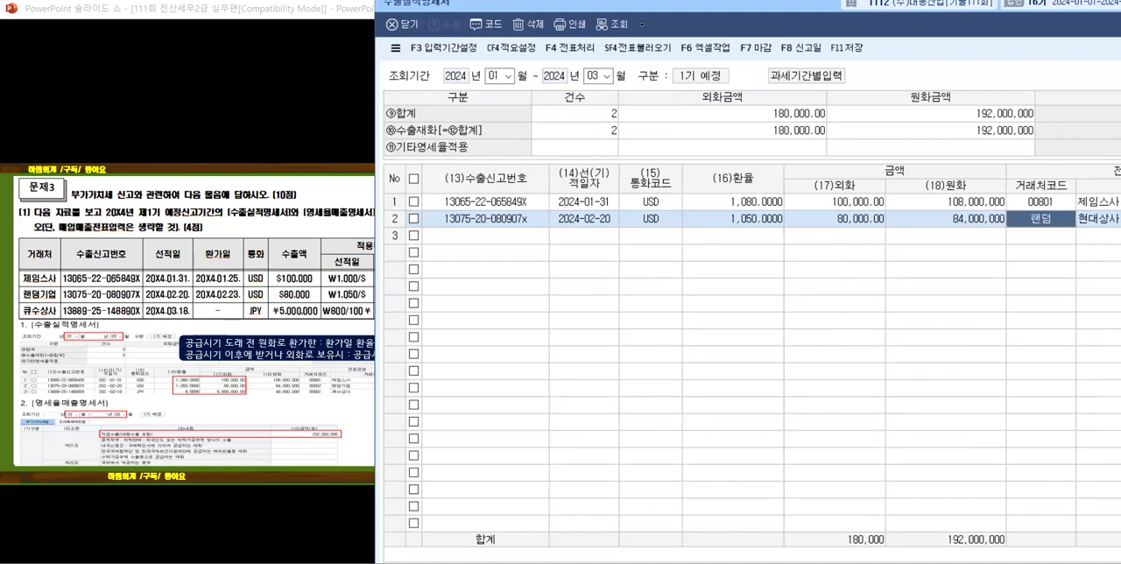
{"action": "key", "text": "Return"}
{"action": "key", "text": "Return"}
{"action": "key", "text": "Return"}
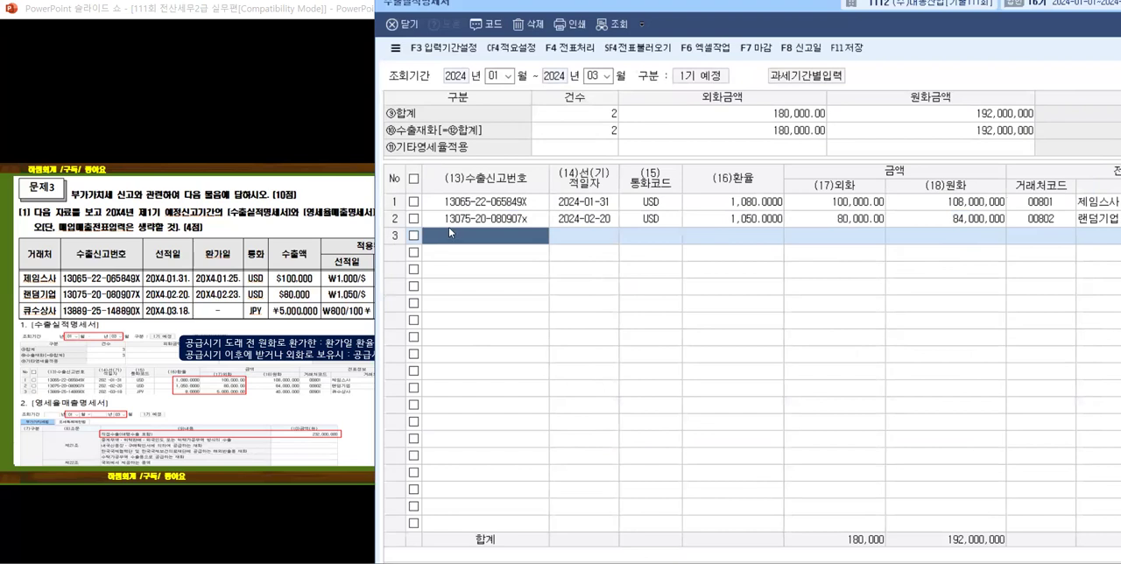
{"action": "left_click", "coordinate": [449, 229]}
{"action": "type", "text": "136"}
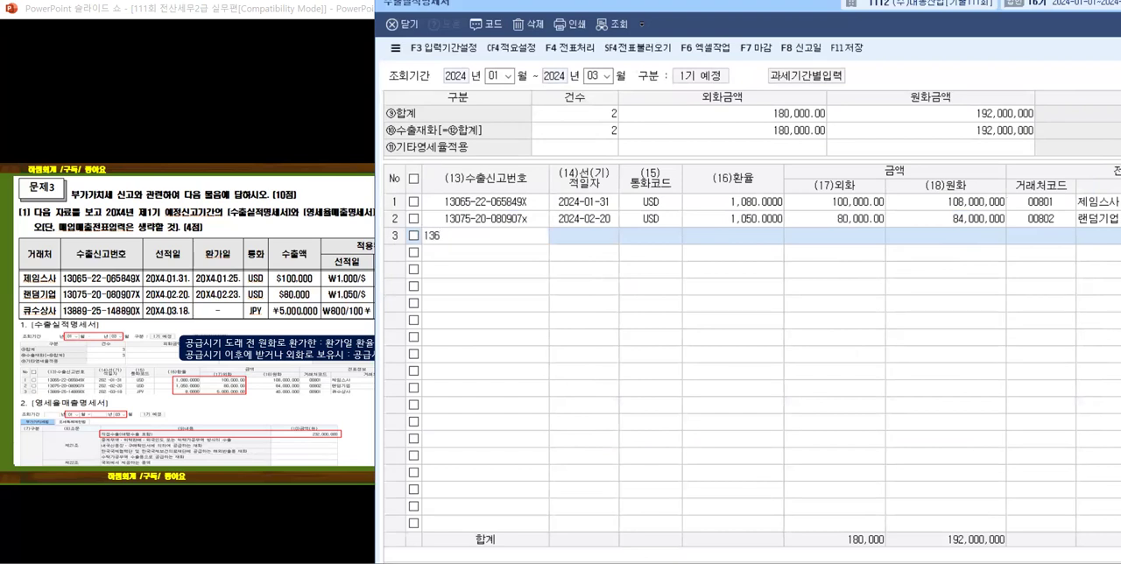
{"action": "key", "text": "BackSpace"}
{"action": "type", "text": "88925148890x"}
{"action": "key", "text": "Return"}
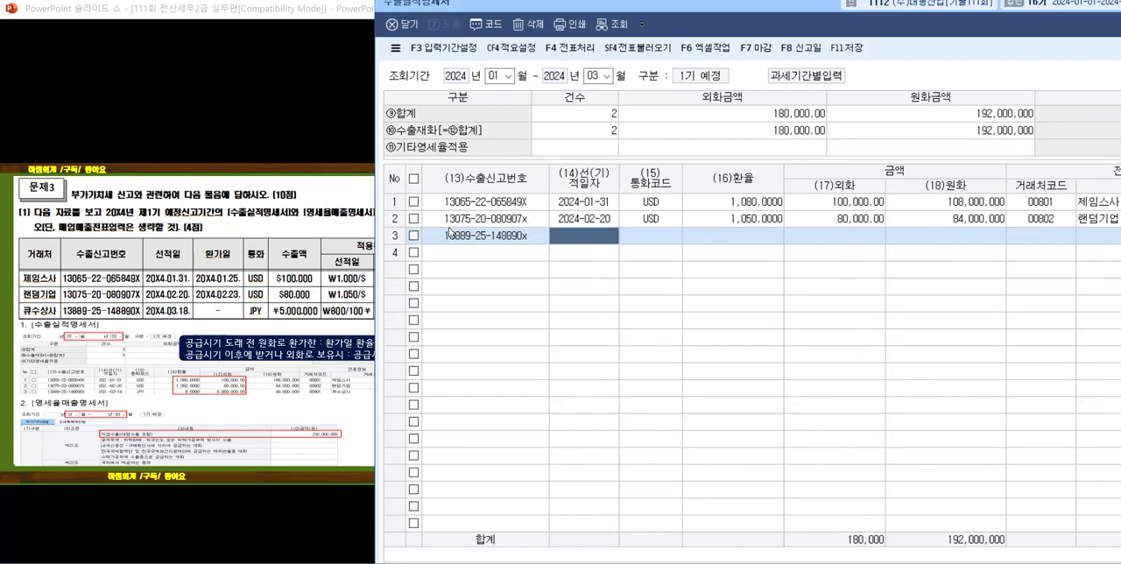
Step: Enter 2024-03-18 as the 선(기)적일자 of the third export row
{"action": "type", "text": "2024-"}
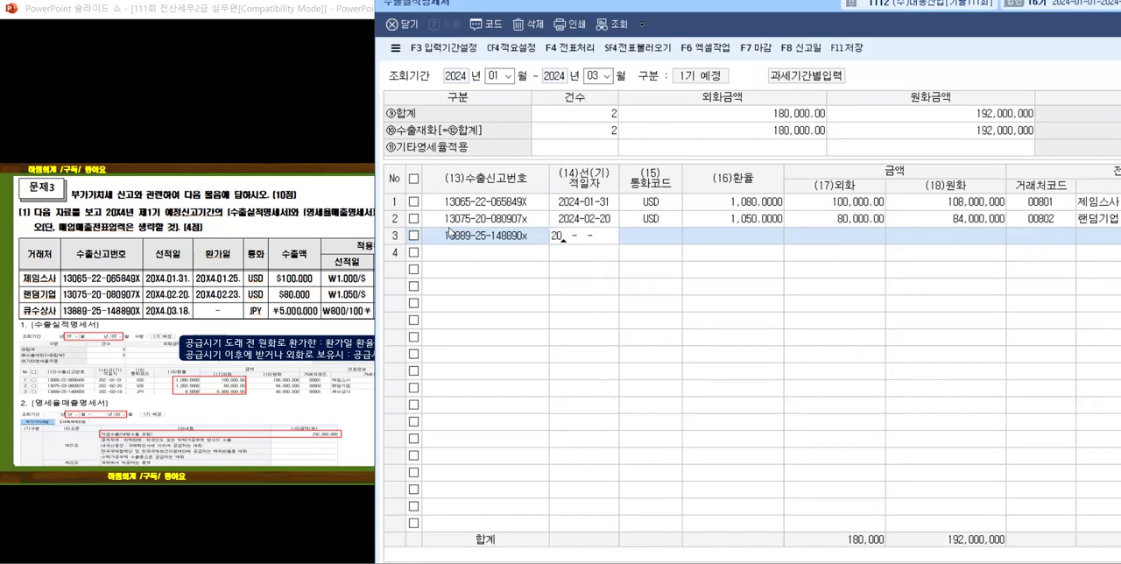
{"action": "type", "text": "03-18"}
{"action": "key", "text": "Return"}
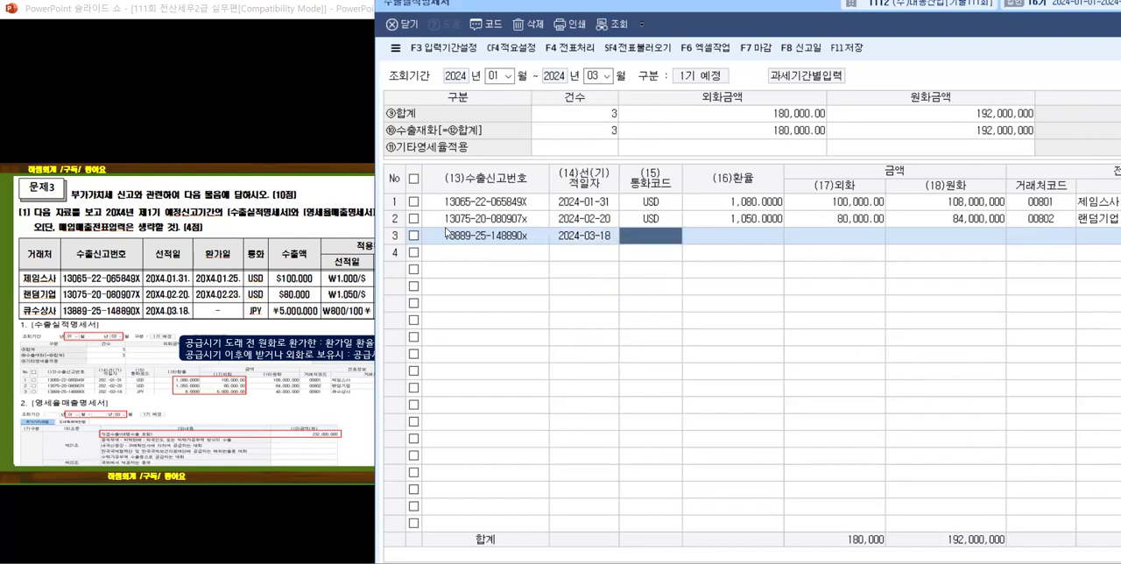
Step: Set the third export row's 통화코드 to JPY by searching the currency list for 일본
{"action": "key", "text": "F2"}
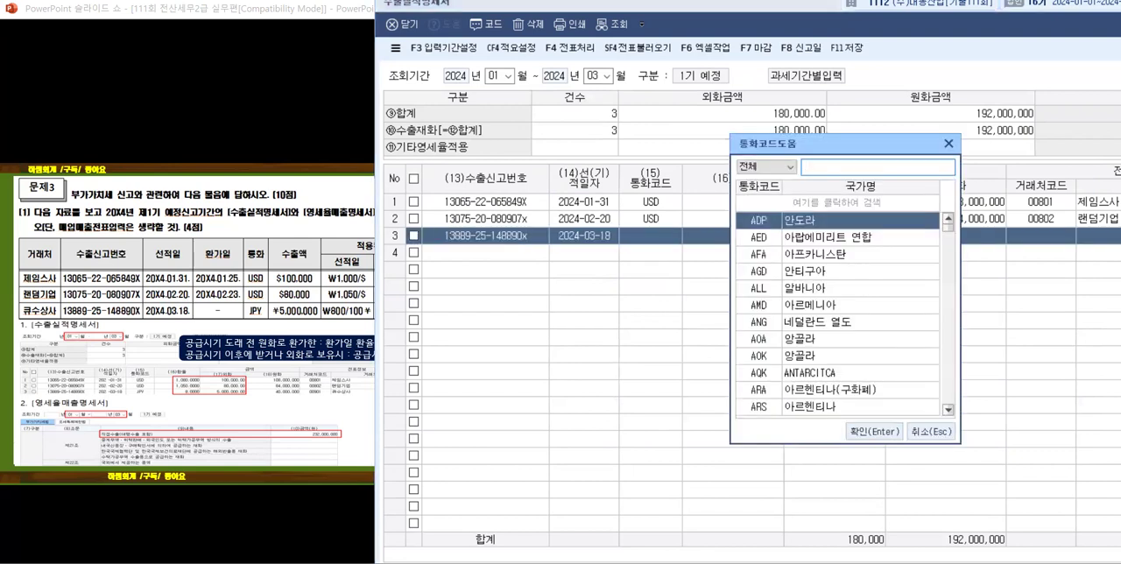
{"action": "type", "text": "dlf"}
{"action": "key", "text": "BackSpace"}
{"action": "key", "text": "BackSpace"}
{"action": "key", "text": "BackSpace"}
{"action": "type", "text": "이ㄹ본"}
{"action": "key", "text": "Return"}
{"action": "key", "text": "Return"}
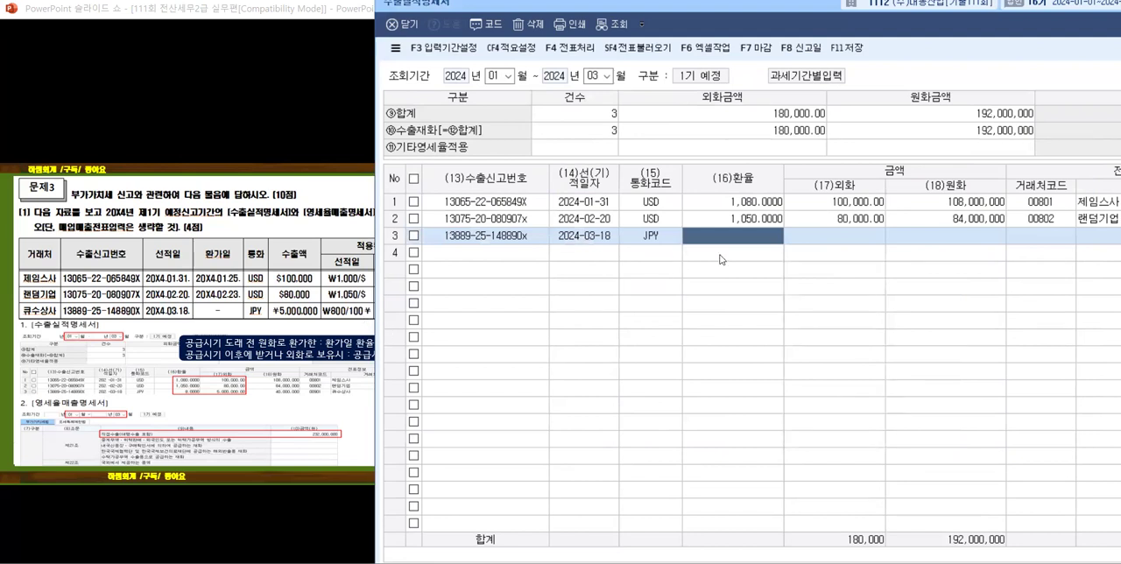
Step: Enter 환율 8 and 외화 5,000,000 for the third export row
{"action": "type", "text": "8"}
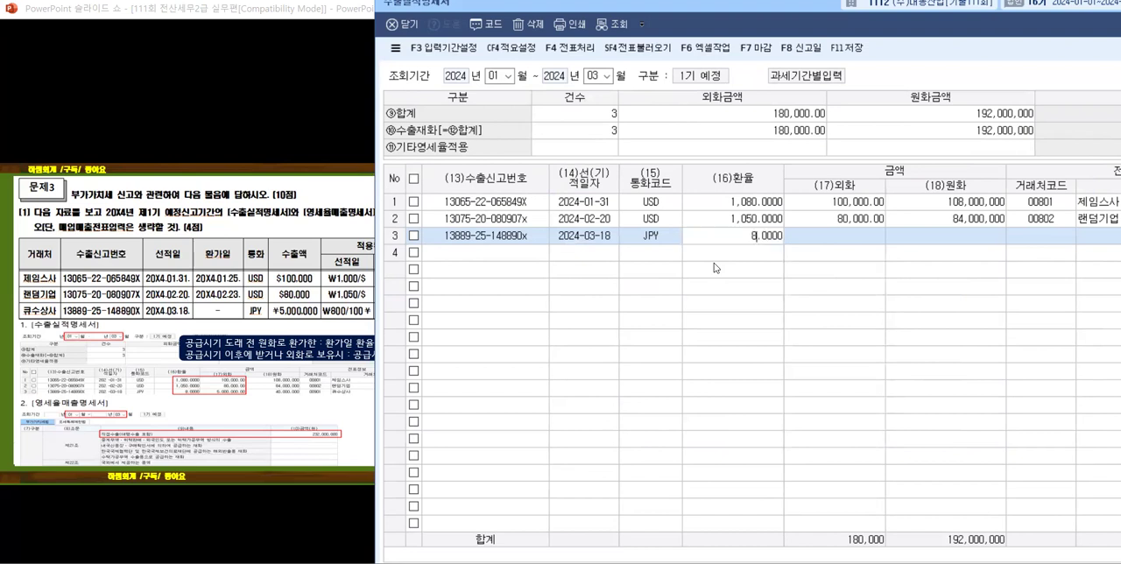
{"action": "key", "text": "Return"}
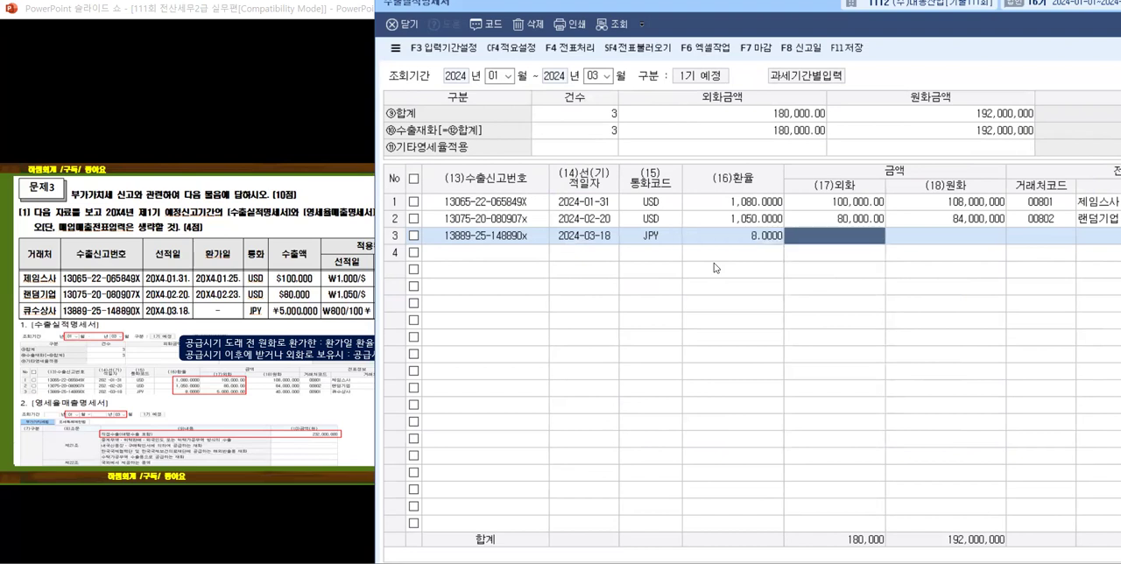
{"action": "type", "text": "5000000"}
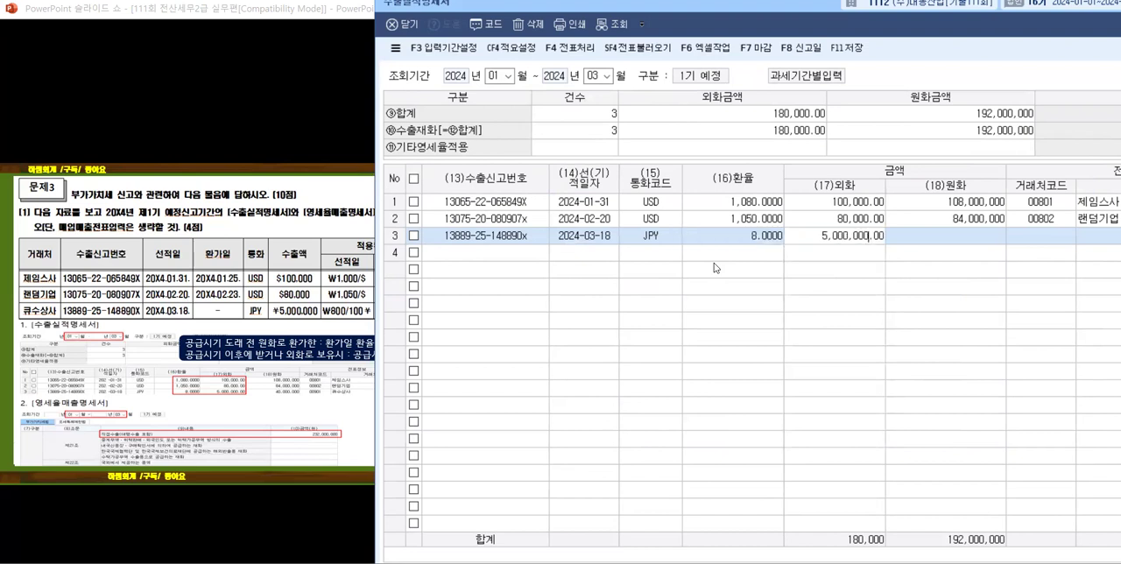
{"action": "key", "text": "Return"}
{"action": "key", "text": "Return"}
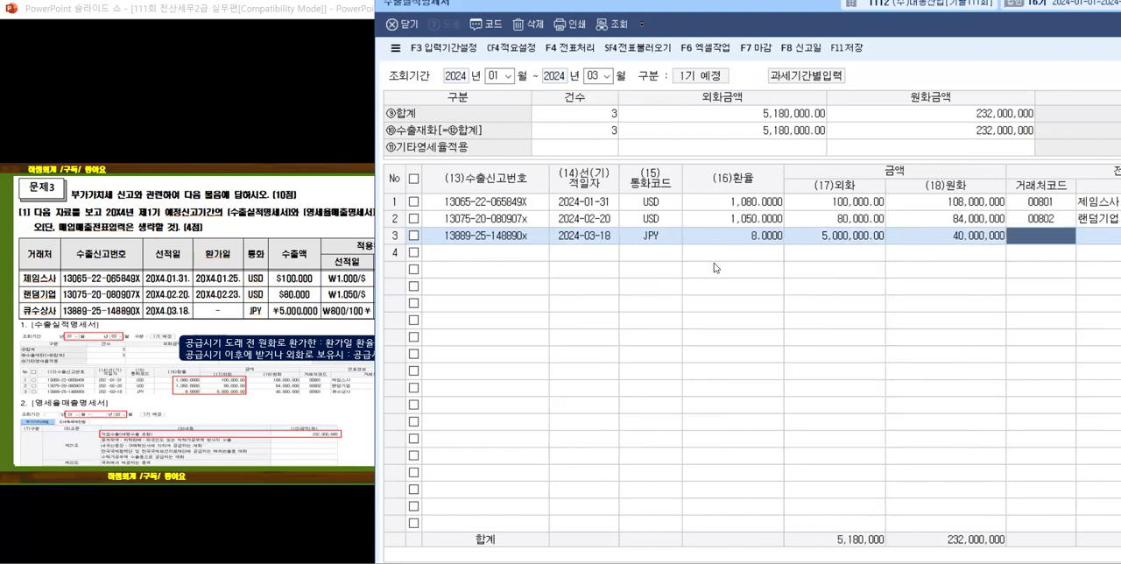
Step: Choose 큐수상사 as the 거래처 of the third export row from the 거래처 list
{"action": "key", "text": "F2"}
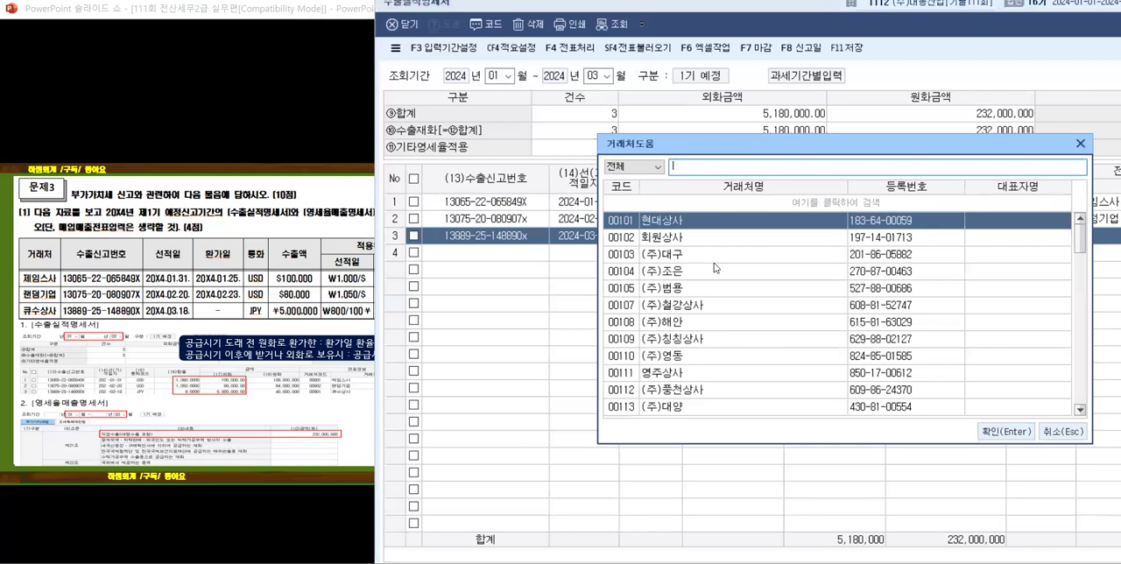
{"action": "type", "text": "큐슈"}
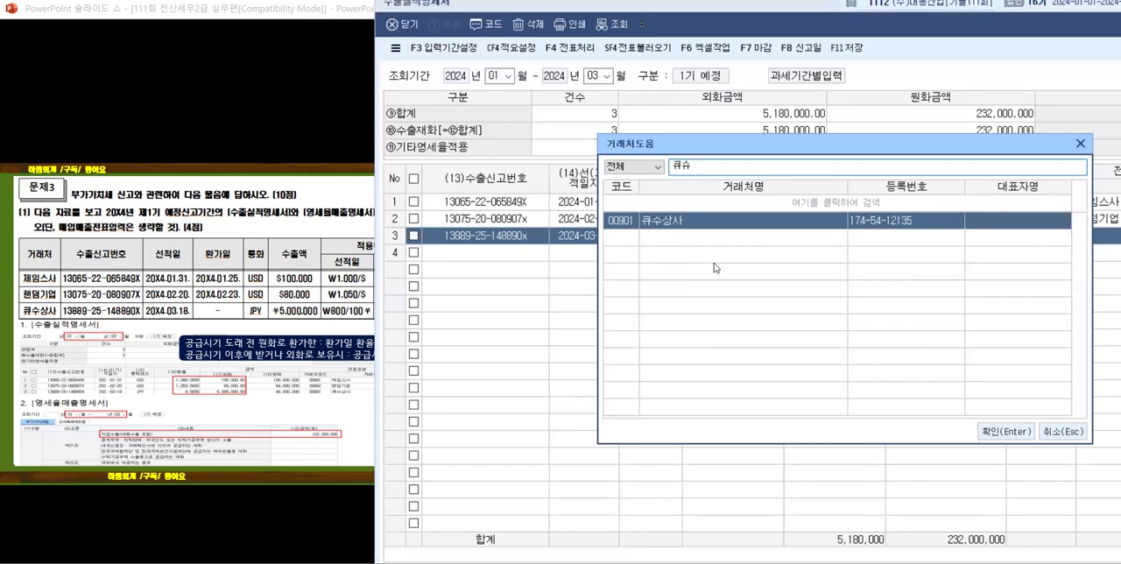
{"action": "key", "text": "Return"}
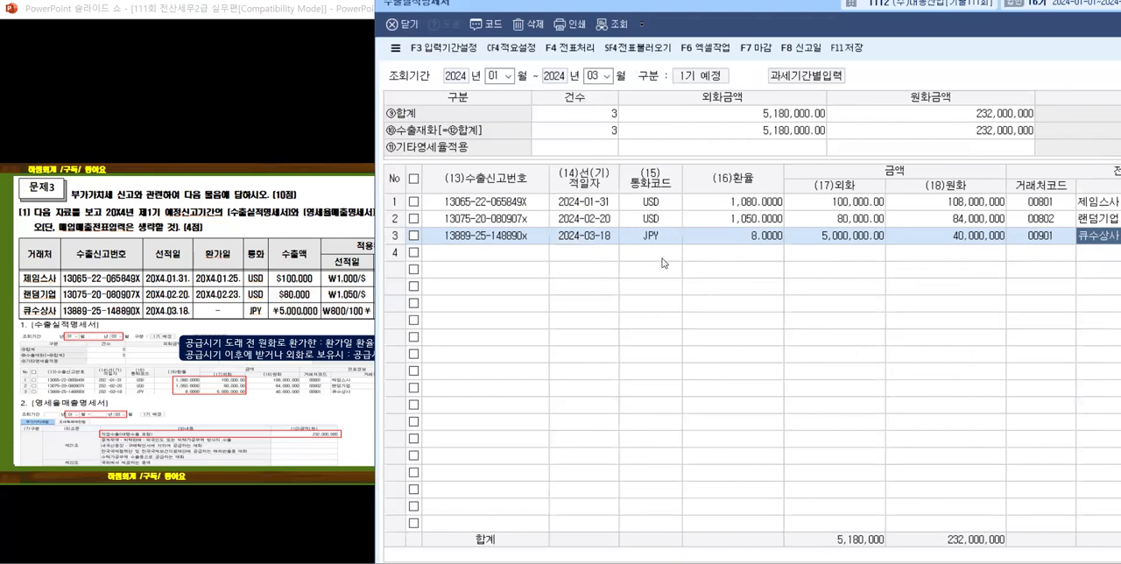
Step: Save the completed 수출실적명세서 and close it
{"action": "left_click", "coordinate": [847, 48]}
{"action": "left_click_drag", "start_coordinate": [695, 14], "coordinate": [483, 53]}
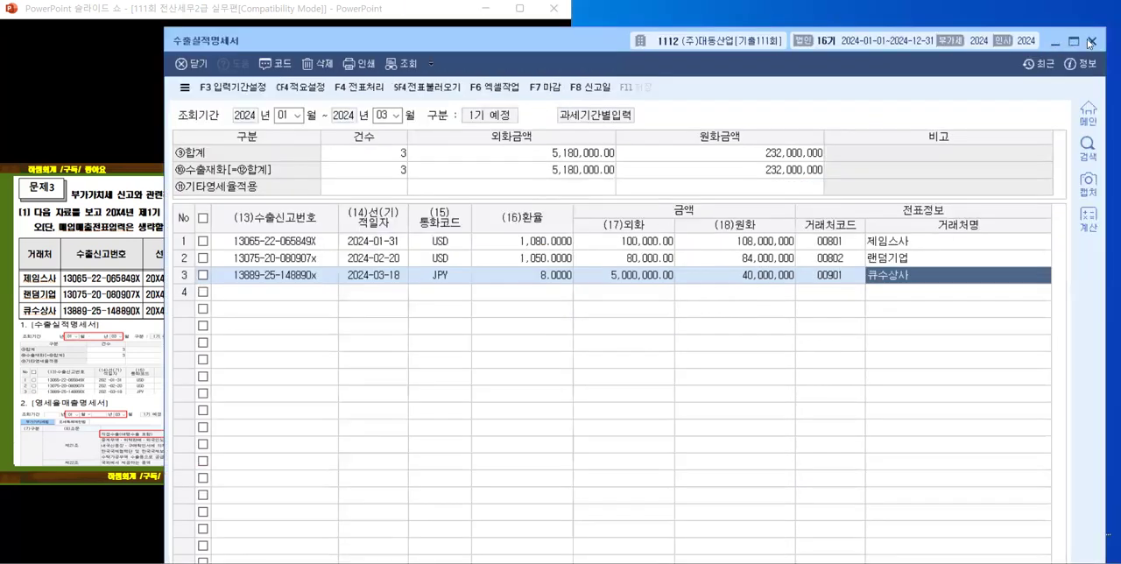
{"action": "left_click", "coordinate": [1091, 42]}
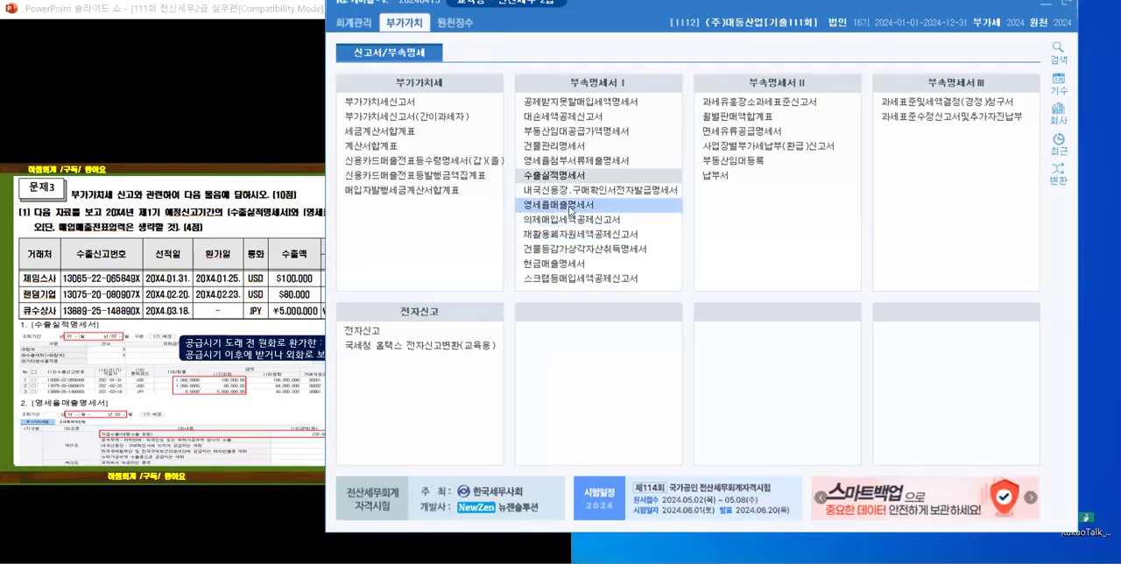
Step: Open the 영세율매출명세서 and place its window beside the problem slide with the main menu out of the way
{"action": "left_click", "coordinate": [561, 204]}
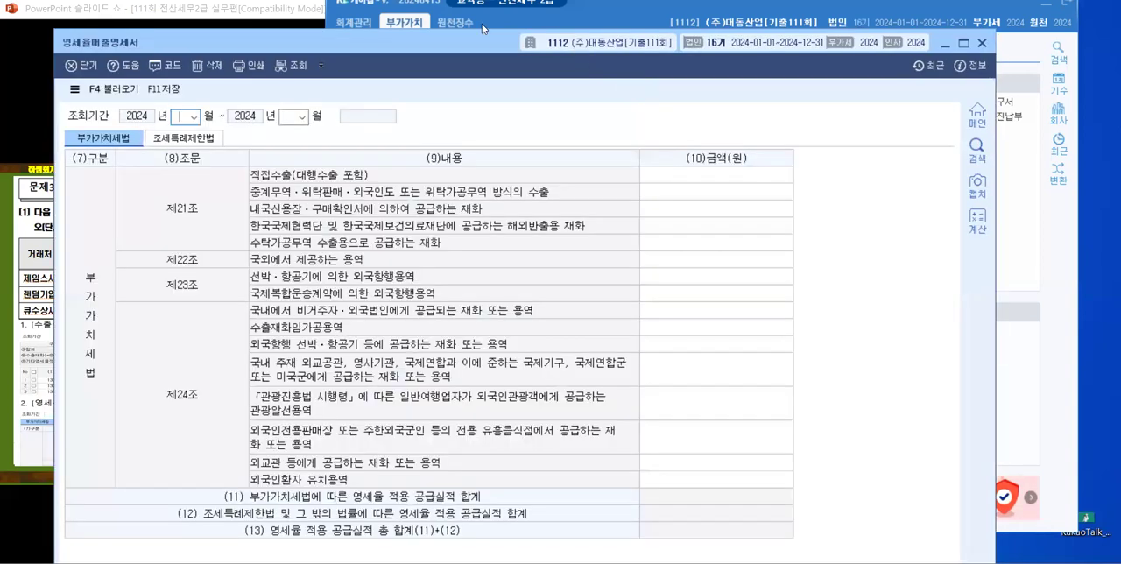
{"action": "left_click", "coordinate": [542, 28]}
{"action": "left_click_drag", "start_coordinate": [541, 28], "coordinate": [410, 106]}
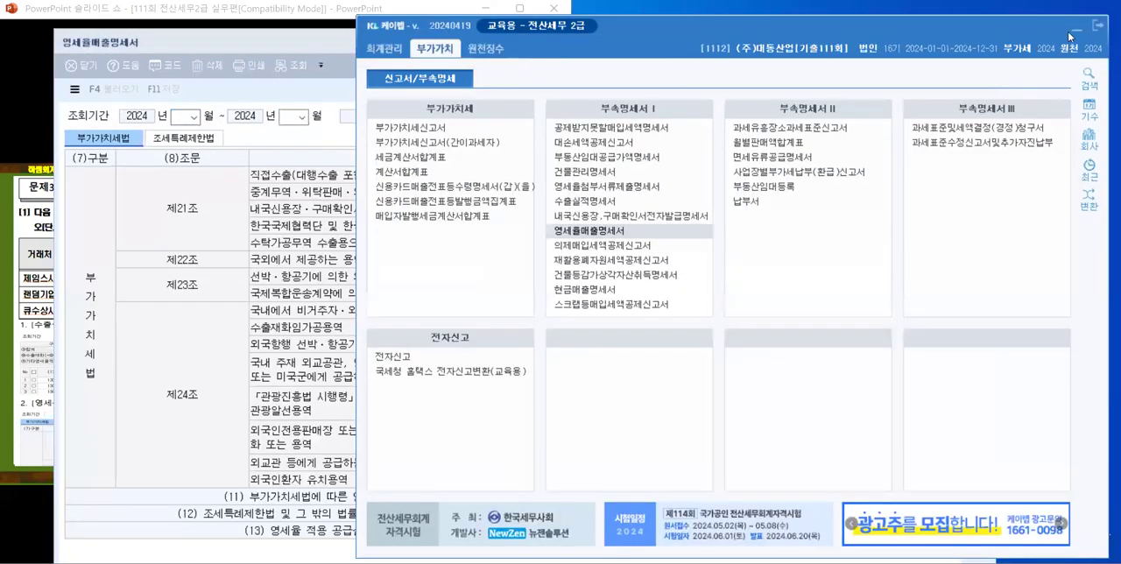
{"action": "left_click", "coordinate": [569, 50]}
{"action": "left_click_drag", "start_coordinate": [482, 32], "coordinate": [481, 34]}
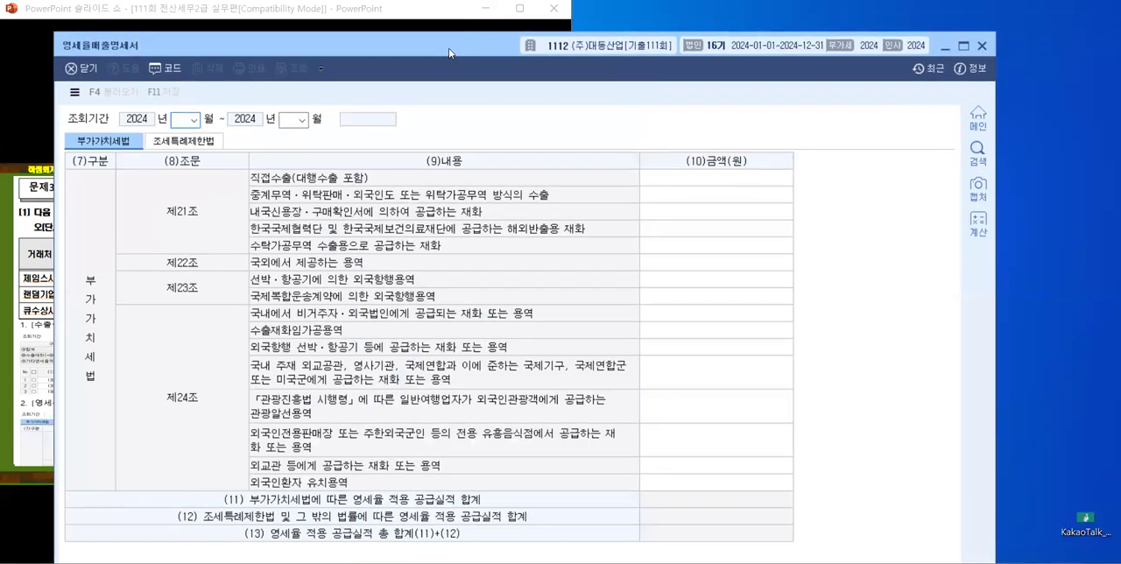
{"action": "left_click_drag", "start_coordinate": [454, 50], "coordinate": [757, 38]}
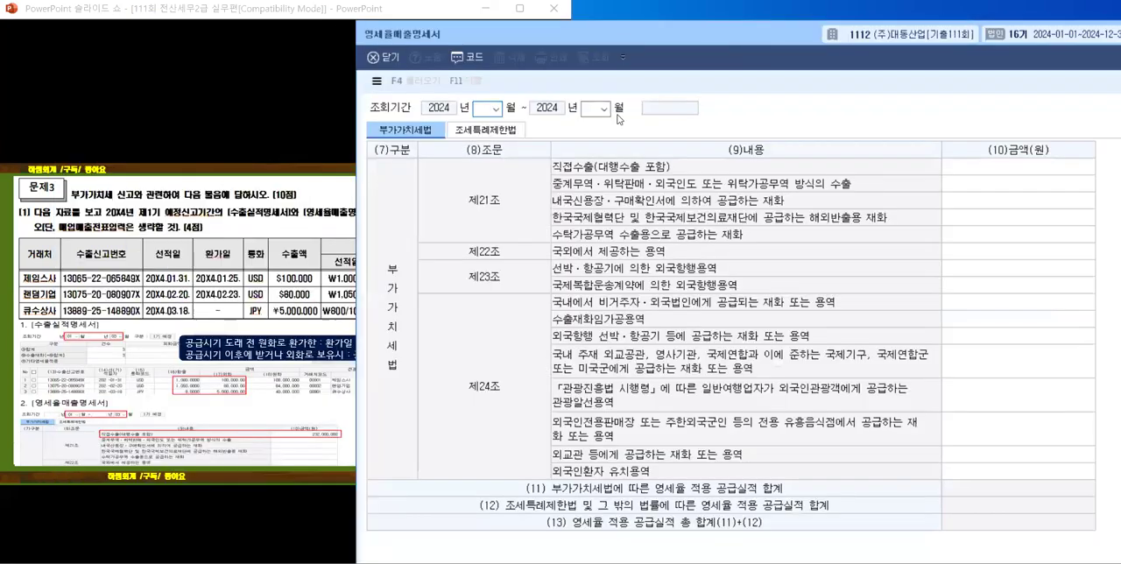
Step: Set the 영세율매출명세서 조회기간 to 2024년 01월 through 2024년 03월
{"action": "left_click", "coordinate": [496, 108]}
{"action": "left_click", "coordinate": [488, 123]}
{"action": "left_click", "coordinate": [604, 108]}
{"action": "left_click", "coordinate": [604, 145]}
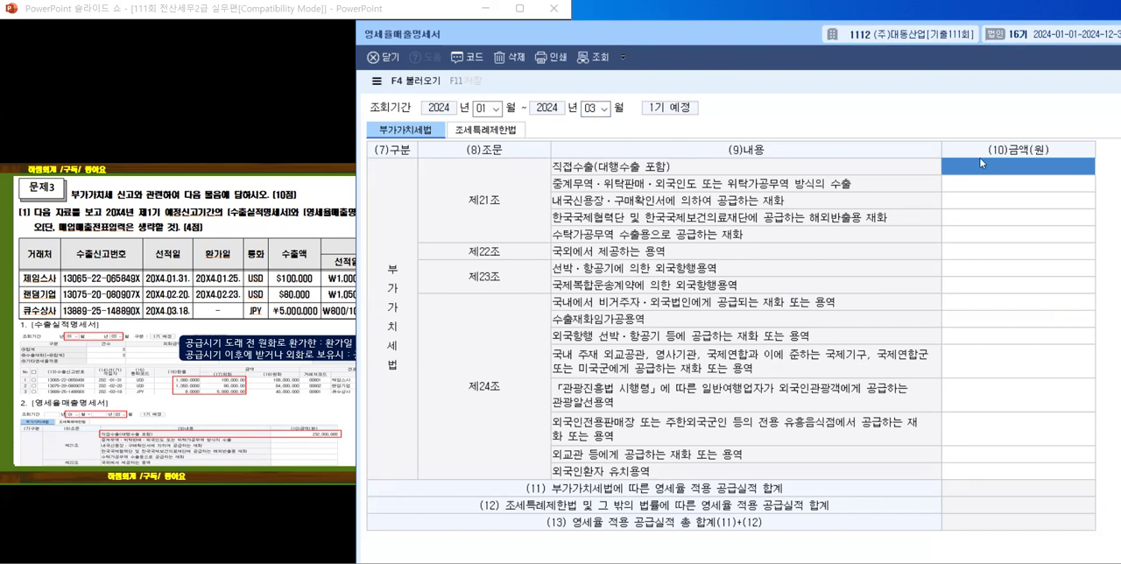
Step: Enter 232,000,000 as the 직접수출(대행수출 포함) amount and save the 영세율매출명세서
{"action": "type", "text": "232,000,000"}
{"action": "key", "text": "Return"}
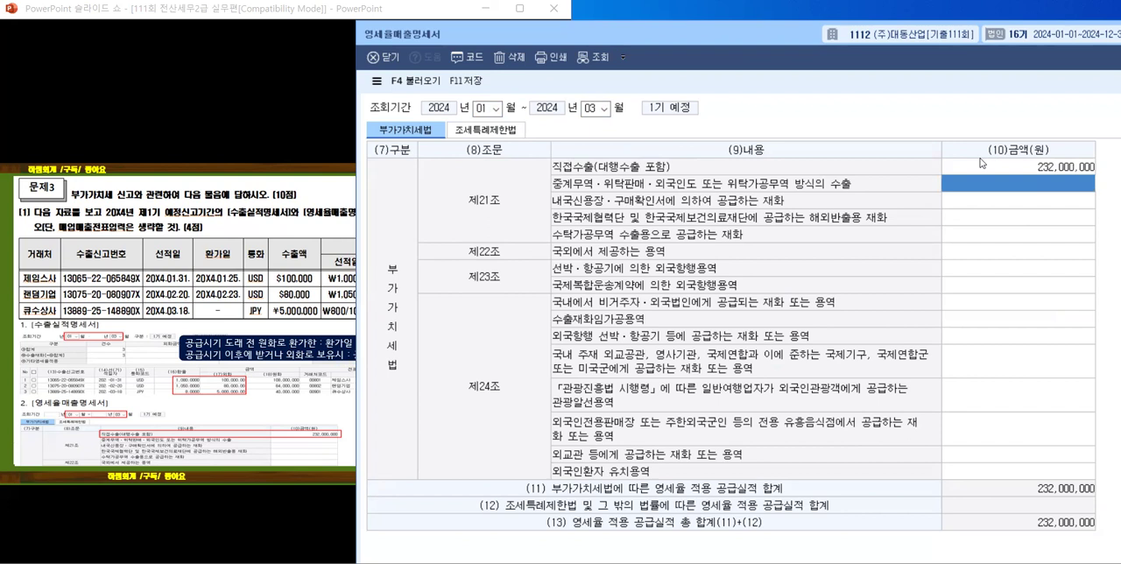
{"action": "left_click", "coordinate": [466, 78]}
{"action": "left_click", "coordinate": [807, 369]}
Step: Advance the PowerPoint slide show to question [2] of 문제3 and close the 영세율매출명세서
{"action": "left_click_drag", "start_coordinate": [607, 39], "coordinate": [466, 17]}
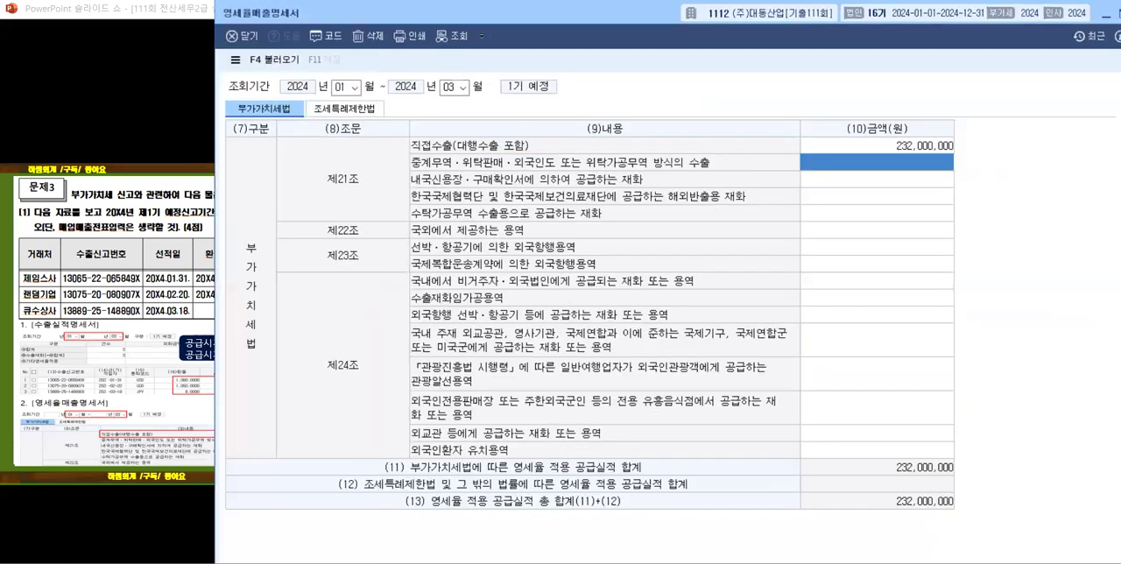
{"action": "key", "text": "alt+Tab"}
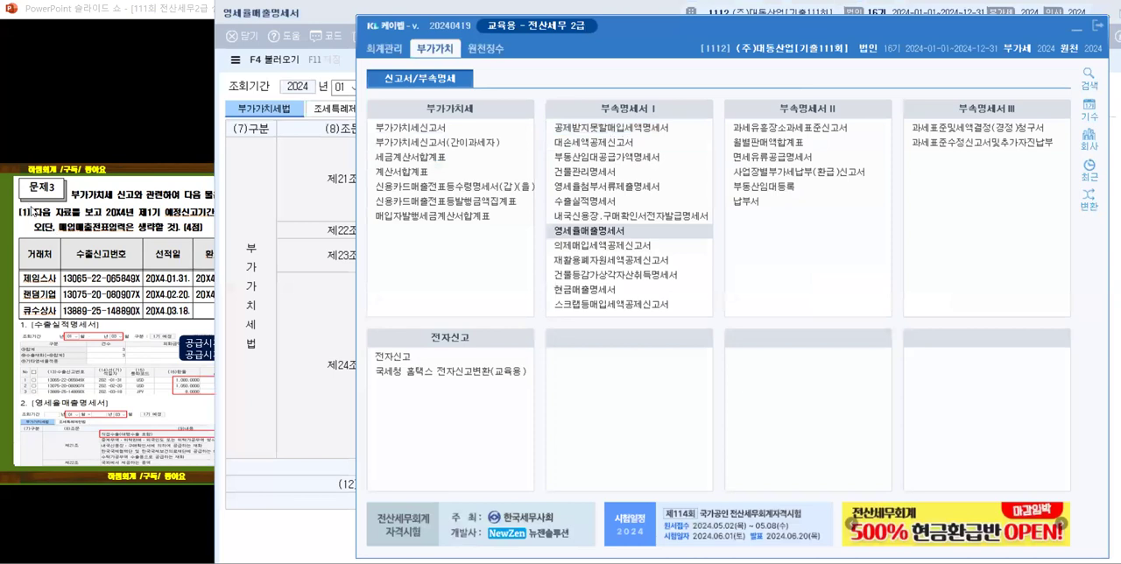
{"action": "left_click", "coordinate": [74, 230]}
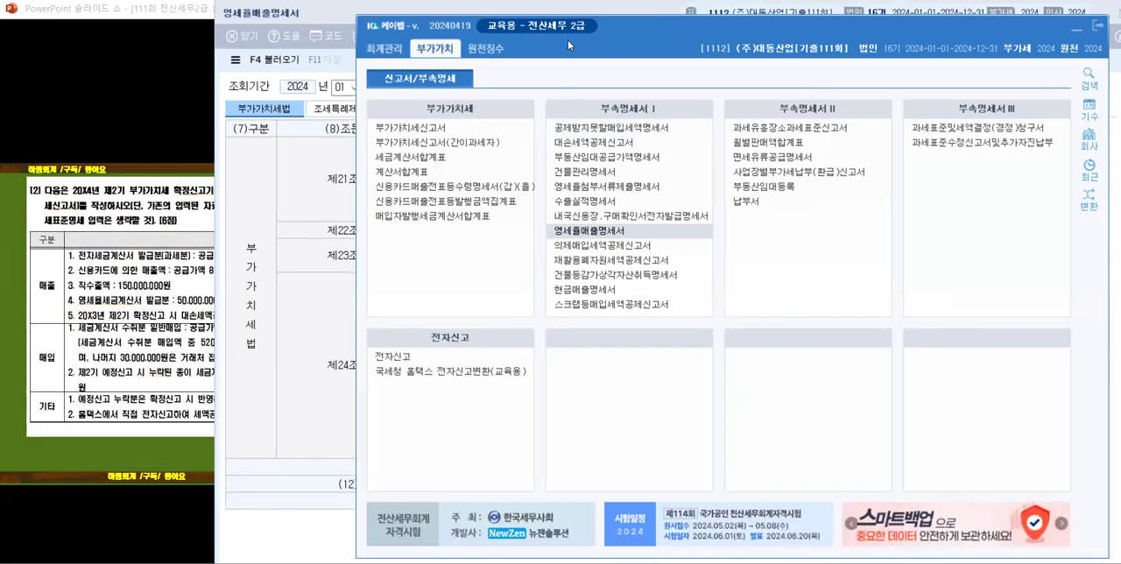
{"action": "left_click", "coordinate": [348, 15]}
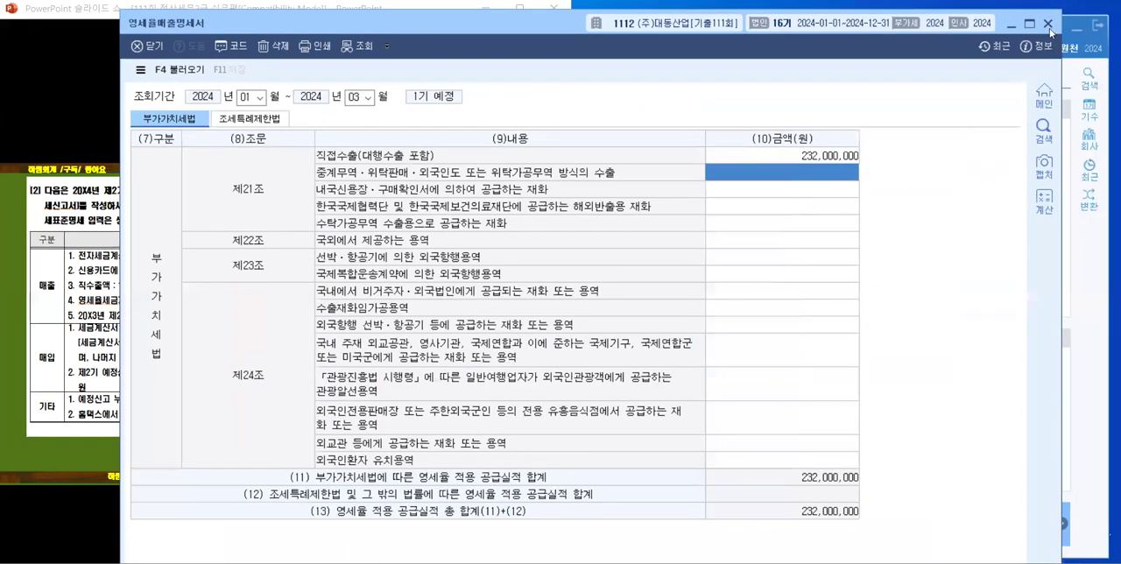
{"action": "key", "text": "Escape"}
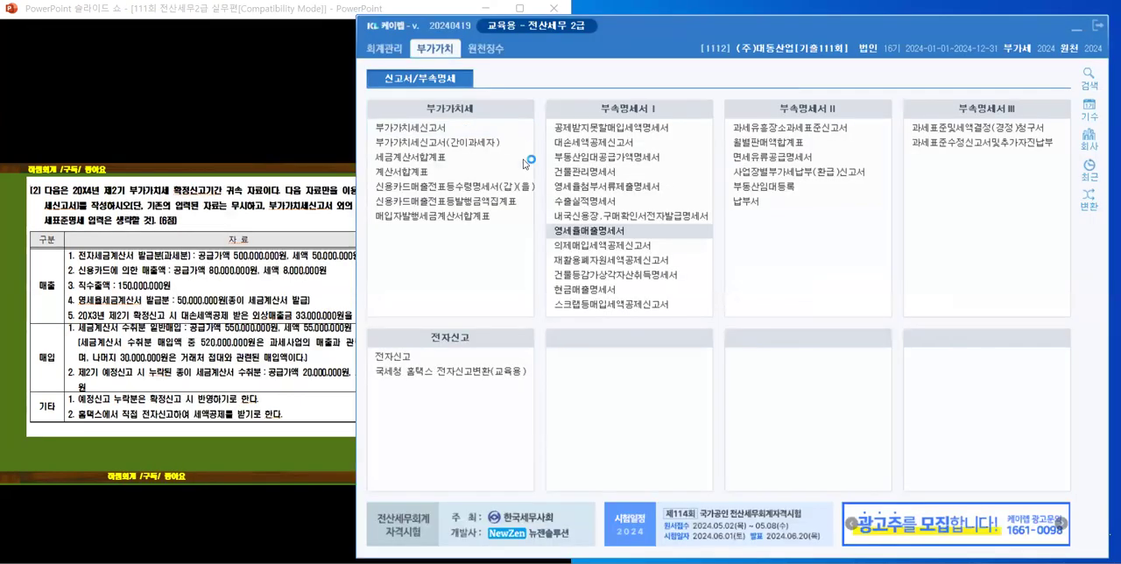
Step: Open the 부가가치세신고서 and place its window beside the question [2] slide, minimizing the main menu
{"action": "key", "text": "Return"}
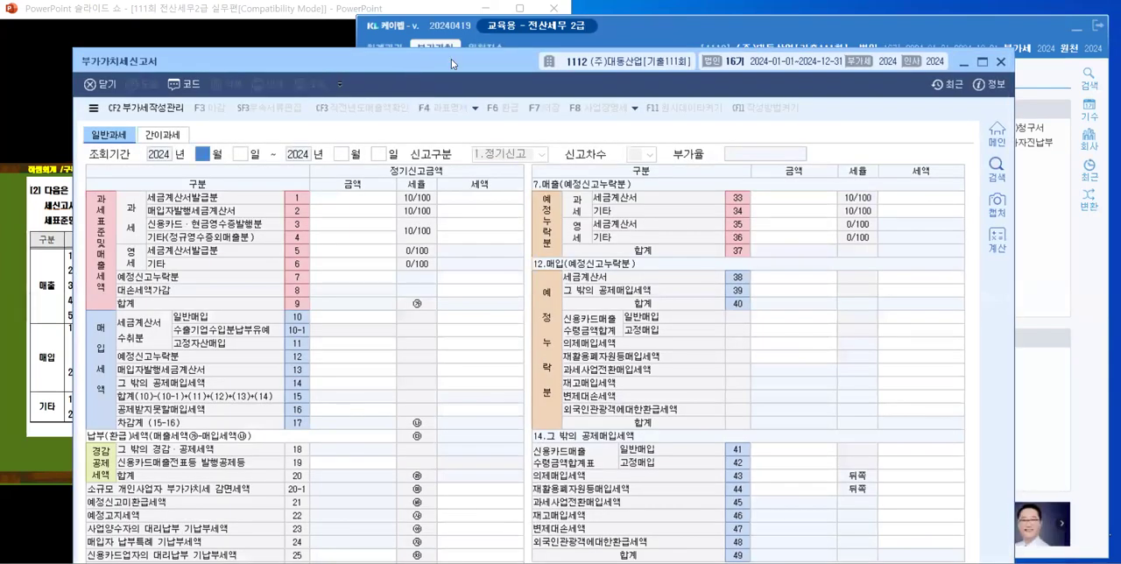
{"action": "left_click_drag", "start_coordinate": [451, 59], "coordinate": [643, 48]}
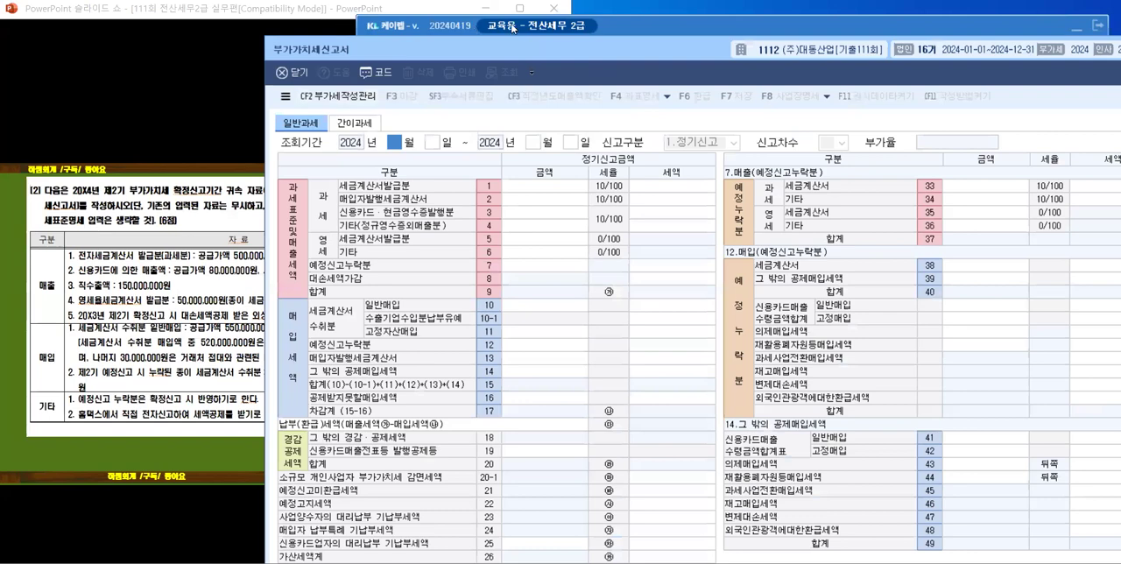
{"action": "left_click", "coordinate": [1081, 27]}
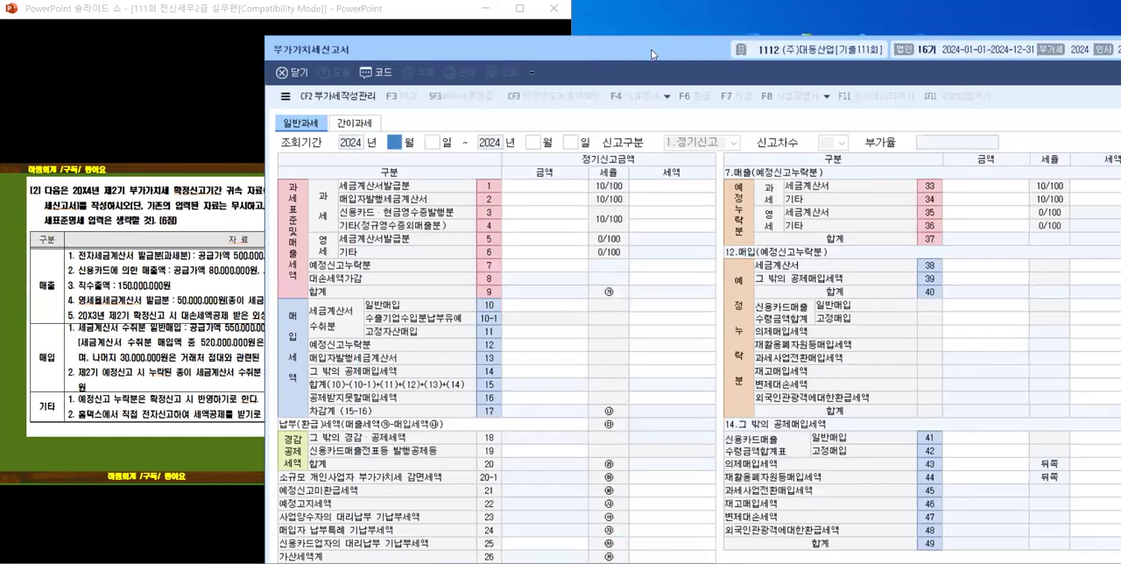
{"action": "left_click_drag", "start_coordinate": [651, 54], "coordinate": [799, 14]}
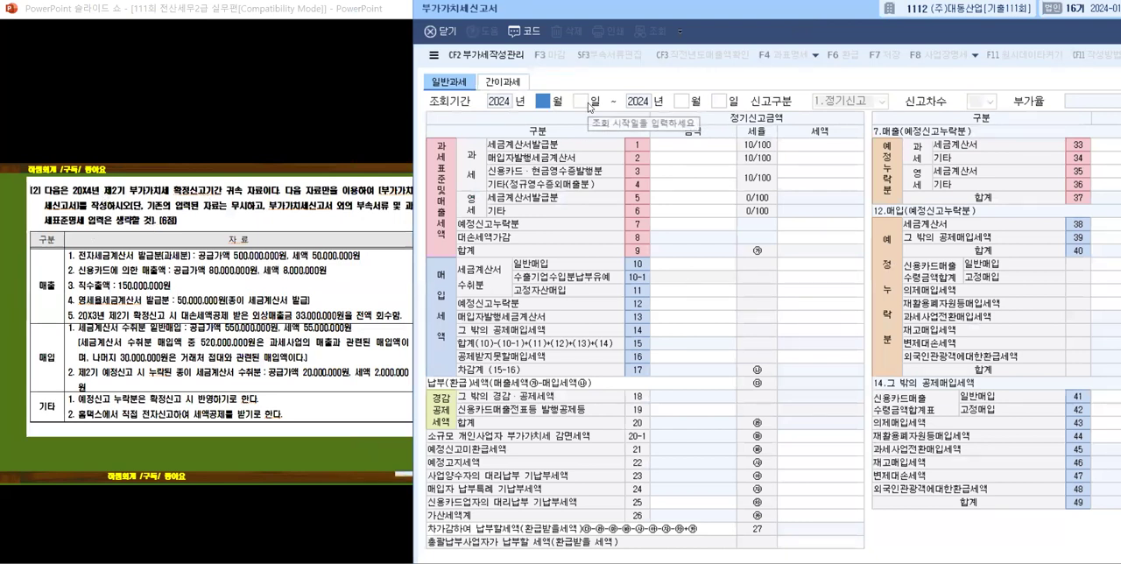
Step: Set the 부가가치세신고서 조회기간 to 2024년 10월 1일 through 2024년 12월 31일
{"action": "type", "text": "10"}
{"action": "key", "text": "Return"}
{"action": "key", "text": "Return"}
{"action": "type", "text": "12"}
{"action": "key", "text": "Return"}
{"action": "type", "text": "31"}
{"action": "key", "text": "Return"}
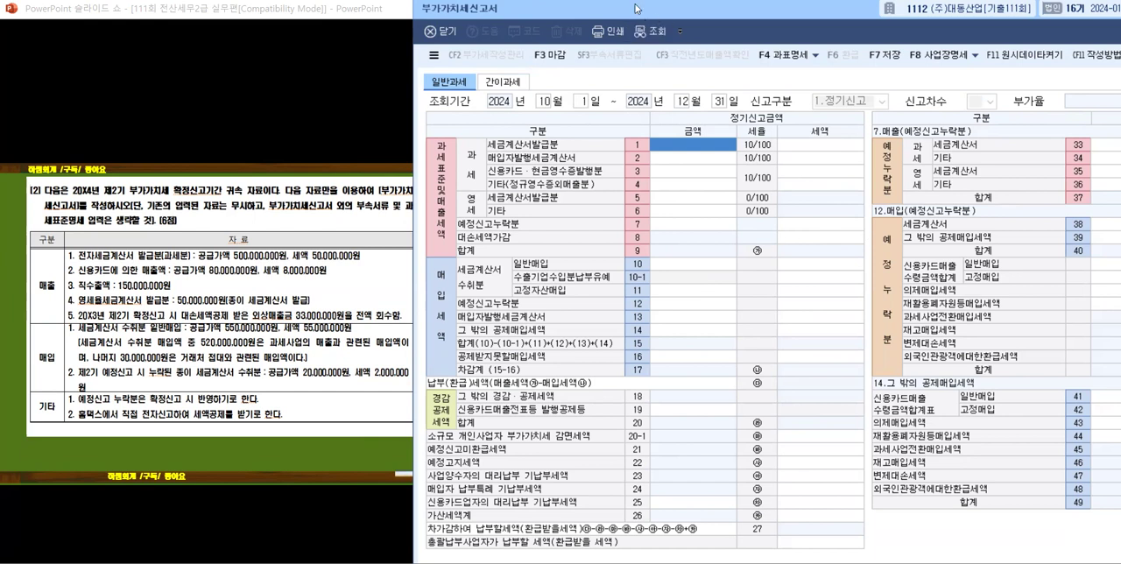
Step: Examine the 매출, 매입 and 기타 data of question [2] by stepping through the slide's highlights
{"action": "left_click_drag", "start_coordinate": [635, 8], "coordinate": [638, 0]}
{"action": "scroll", "coordinate": [111, 362], "scroll_direction": "down", "scroll_amount": 2}
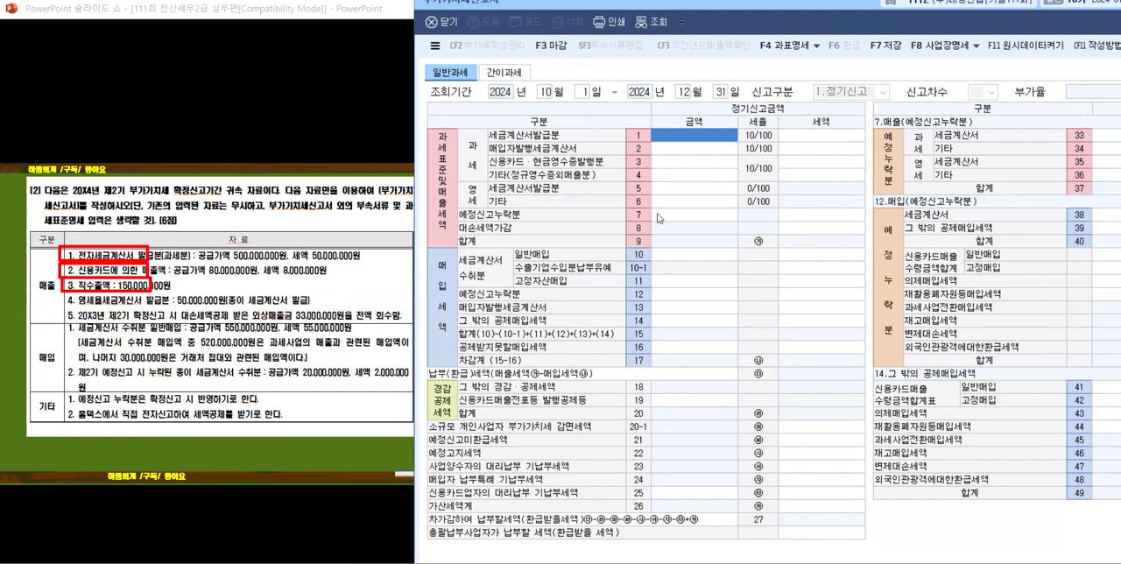
{"action": "left_click", "coordinate": [136, 301]}
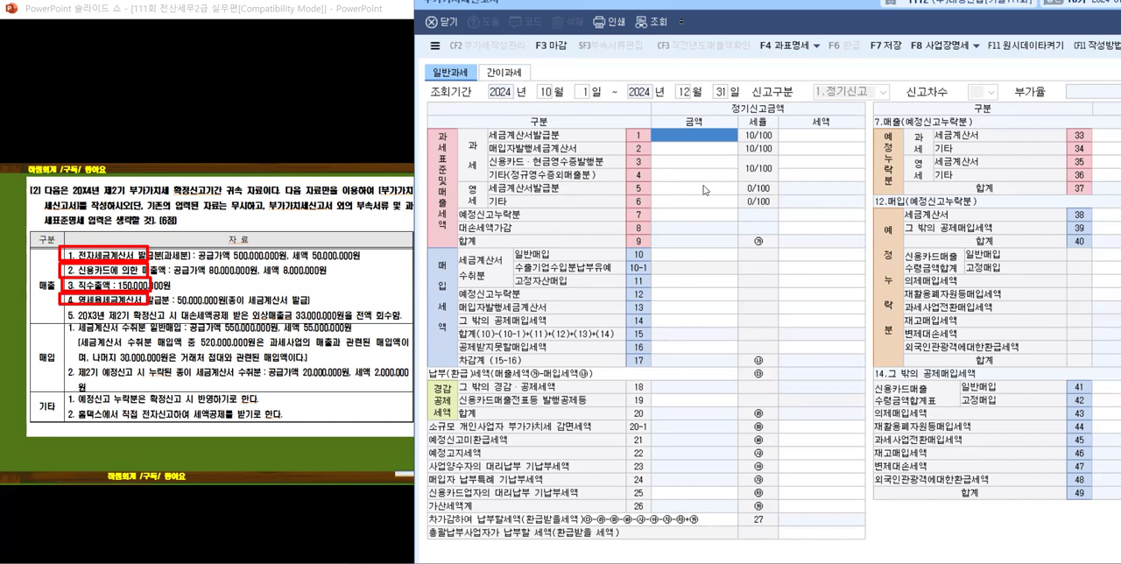
{"action": "left_click", "coordinate": [269, 320]}
{"action": "left_click", "coordinate": [274, 318]}
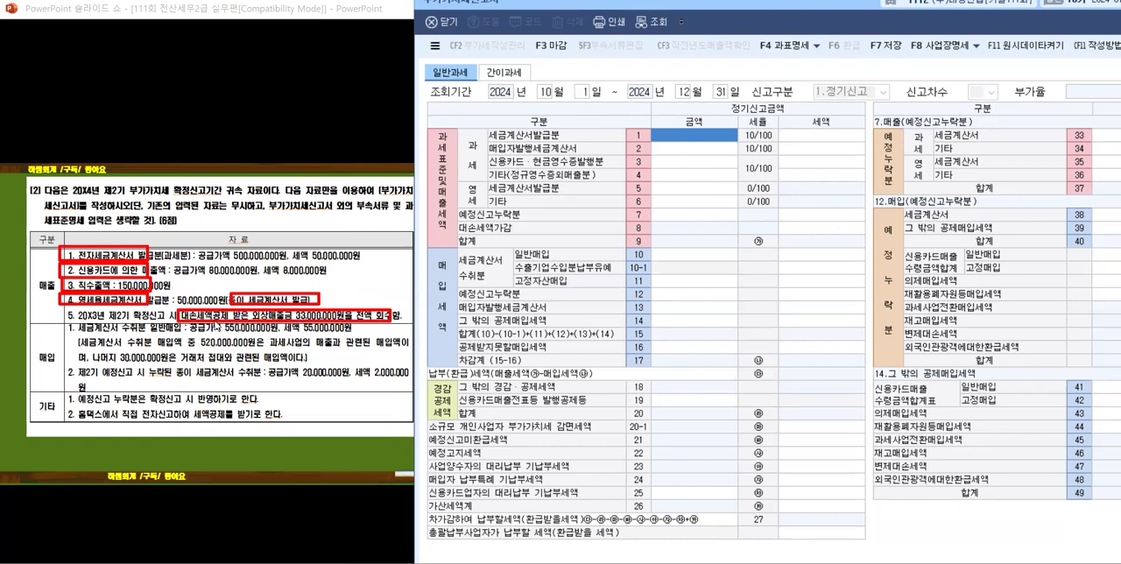
{"action": "left_click", "coordinate": [213, 343]}
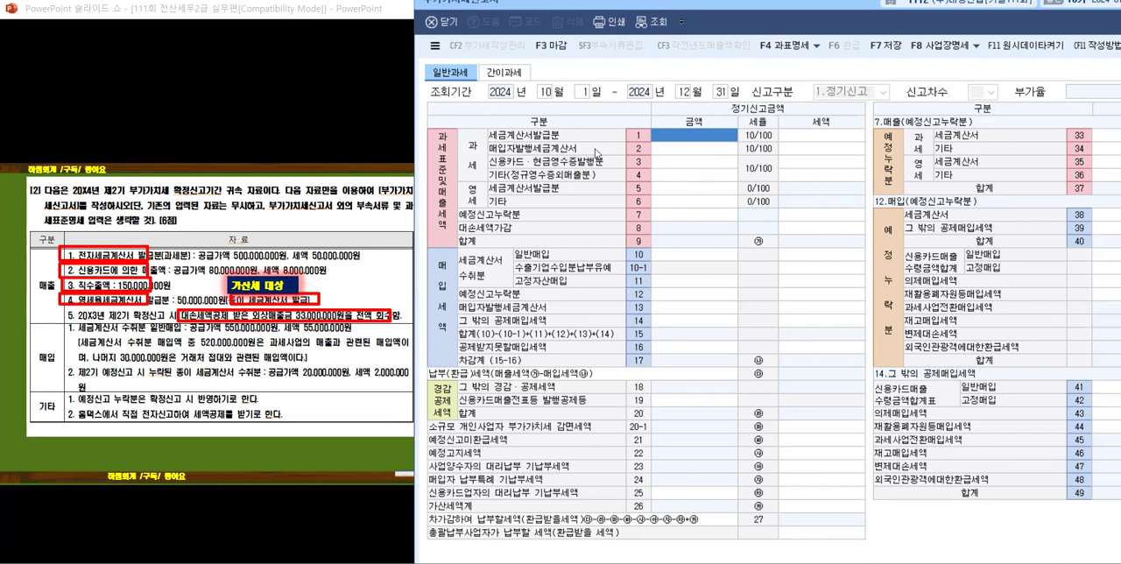
{"action": "left_click", "coordinate": [115, 348]}
{"action": "left_click", "coordinate": [115, 348]}
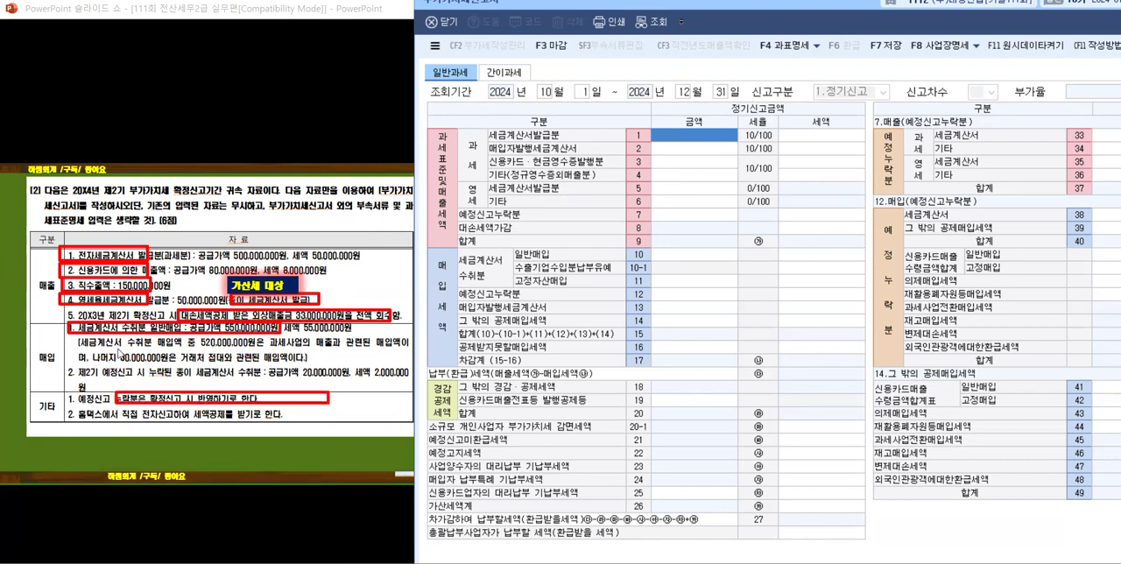
{"action": "left_click", "coordinate": [114, 349]}
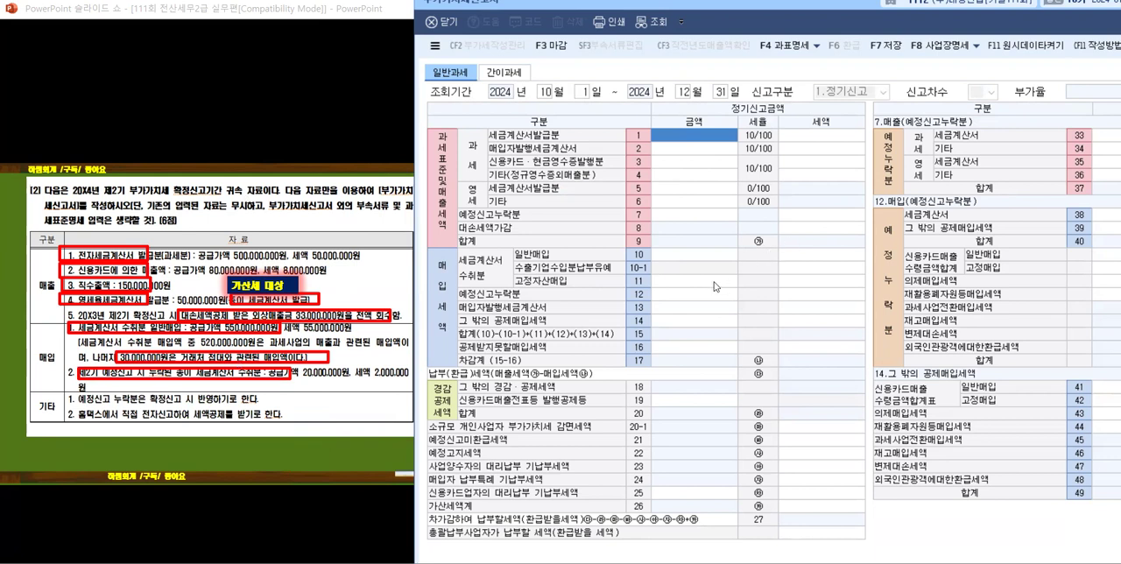
Step: Check the detail rows for 공제받지못할매입세액 and 그 밖의 경감·공제세액, and advance the slide show to the 매출 answer slide
{"action": "left_click", "coordinate": [681, 350]}
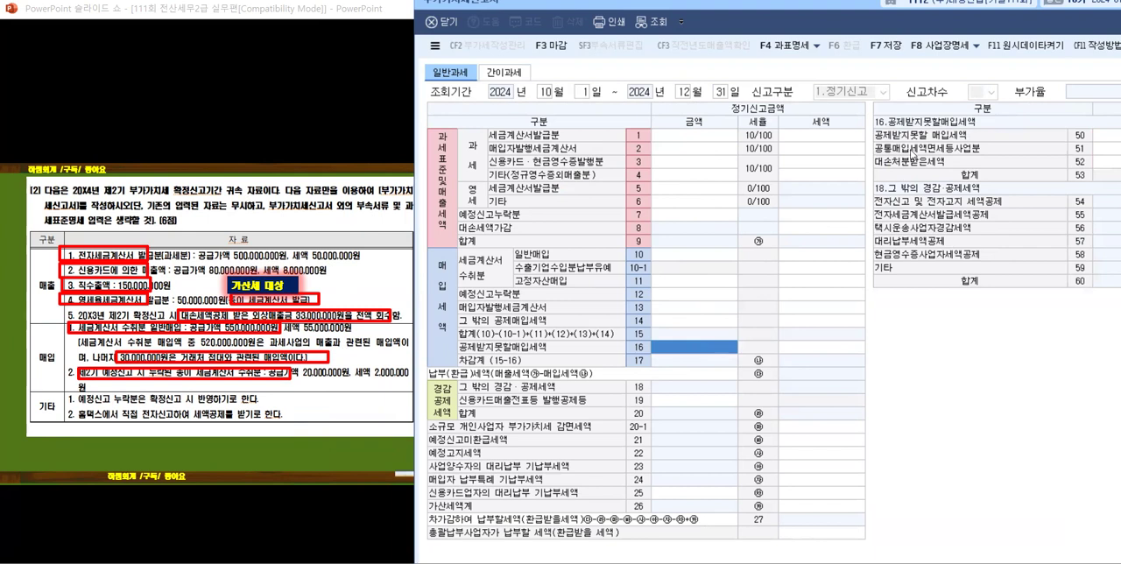
{"action": "scroll", "coordinate": [177, 402], "scroll_direction": "down", "scroll_amount": 1}
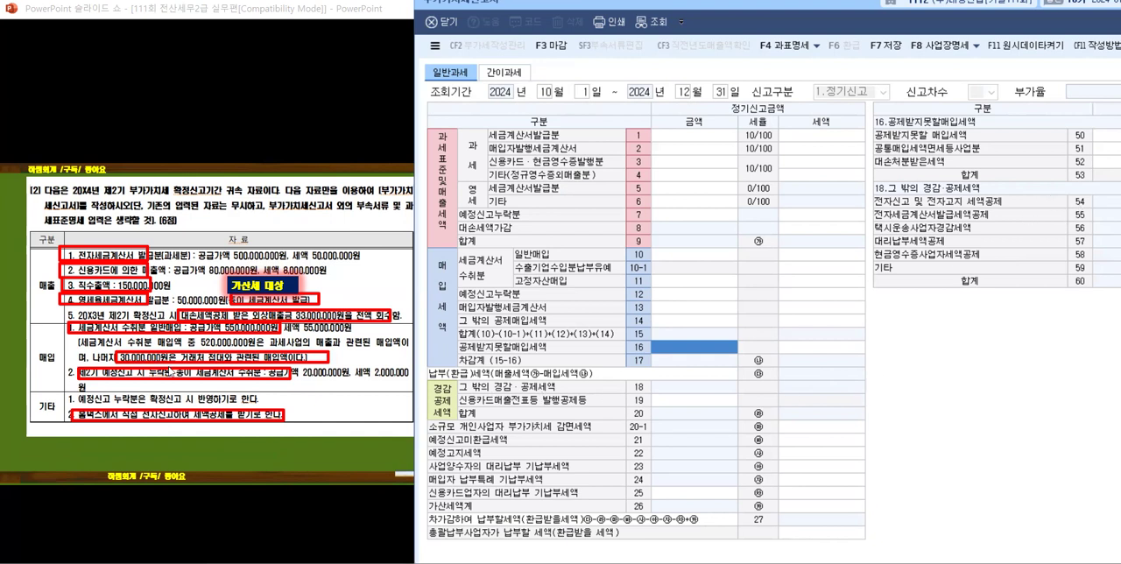
{"action": "left_click", "coordinate": [173, 377]}
{"action": "left_click", "coordinate": [169, 383]}
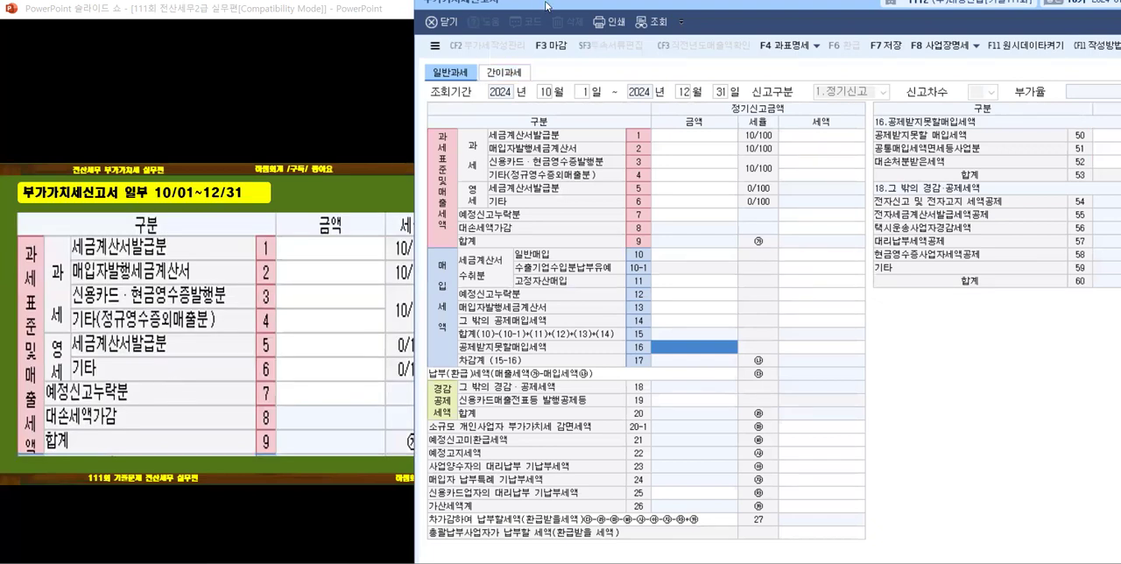
Step: Move the 부가가치세신고서 window aside and reveal the slide's 매출 answers through 대손세액가감 and 합계
{"action": "left_click_drag", "start_coordinate": [546, 7], "coordinate": [662, 9]}
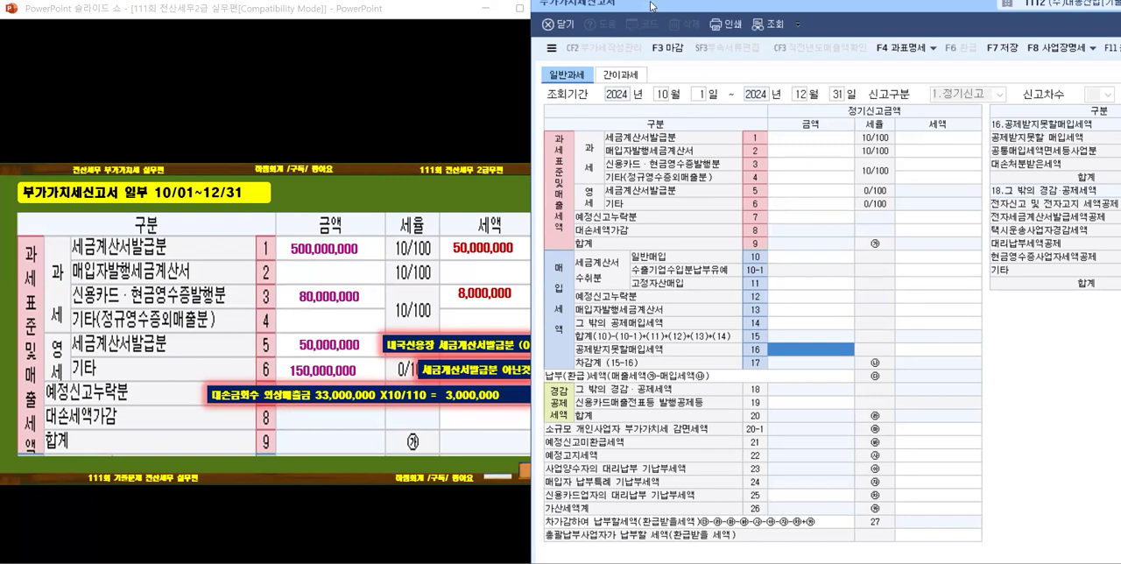
{"action": "left_click_drag", "start_coordinate": [651, 7], "coordinate": [674, 9]}
{"action": "left_click", "coordinate": [492, 410]}
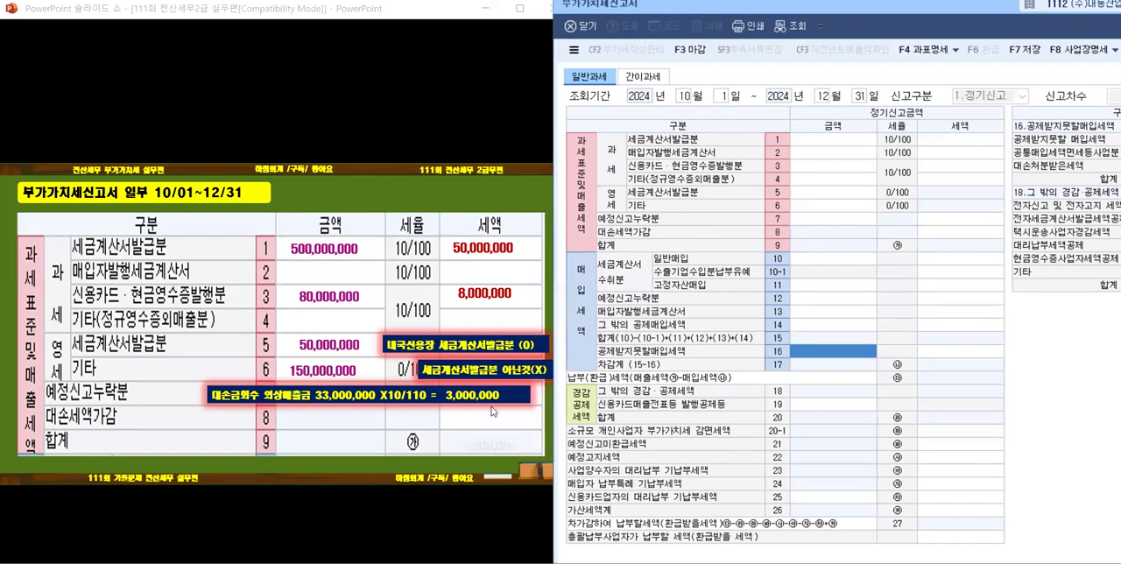
{"action": "left_click", "coordinate": [492, 453]}
{"action": "left_click", "coordinate": [493, 453]}
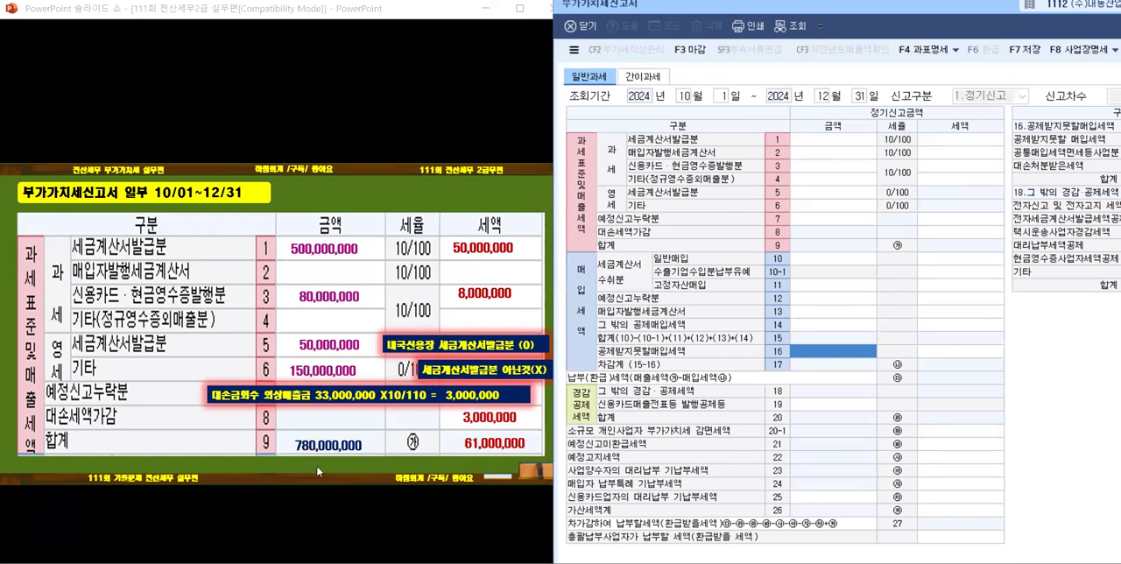
Step: Enter the taxable sales amounts: 500,000,000 for 세금계산서발급분 and 80,000,000 for 신용카드·현금영수증발행분
{"action": "left_click", "coordinate": [797, 144]}
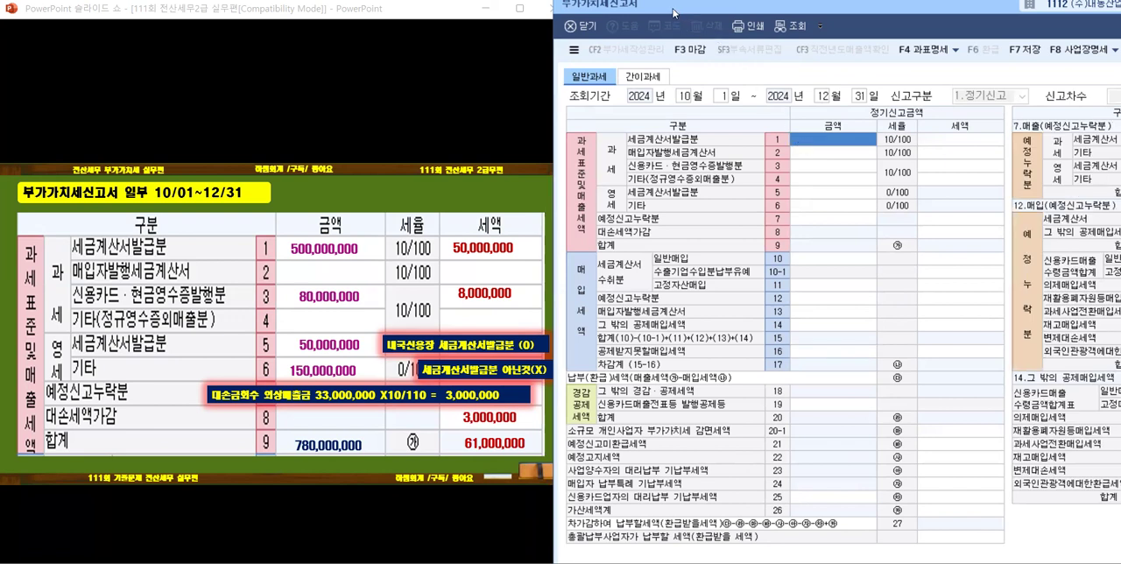
{"action": "left_click_drag", "start_coordinate": [673, 13], "coordinate": [559, 5]}
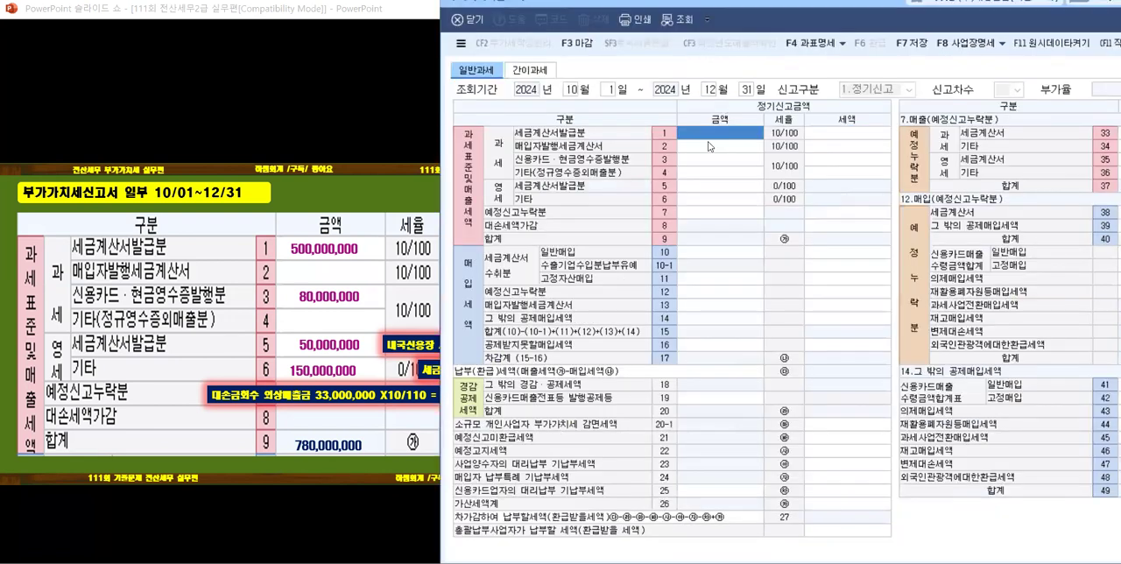
{"action": "type", "text": "500,00"}
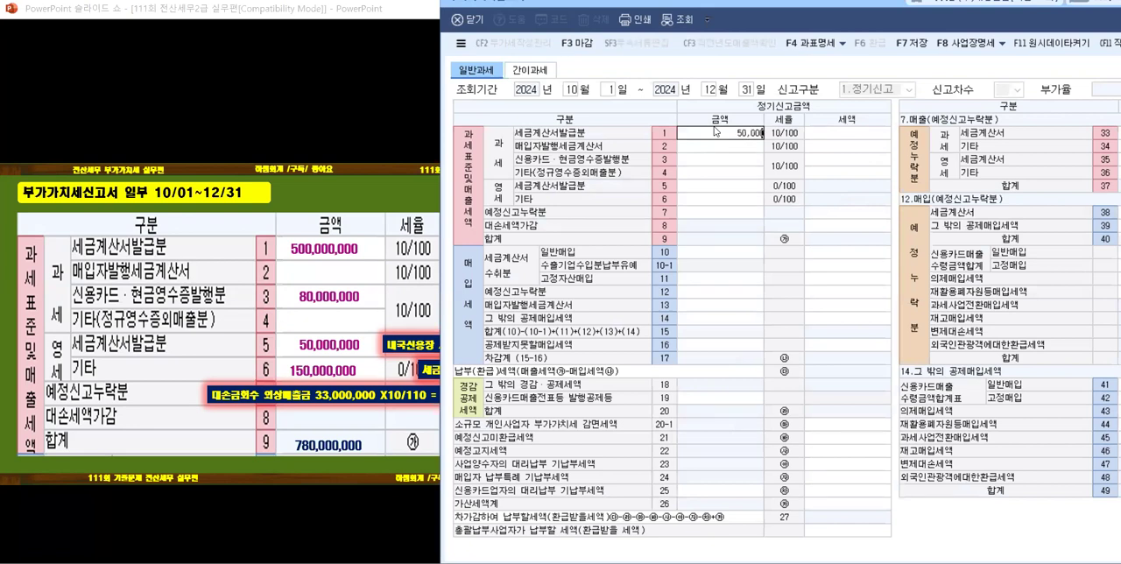
{"action": "type", "text": "0,000"}
{"action": "key", "text": "Return"}
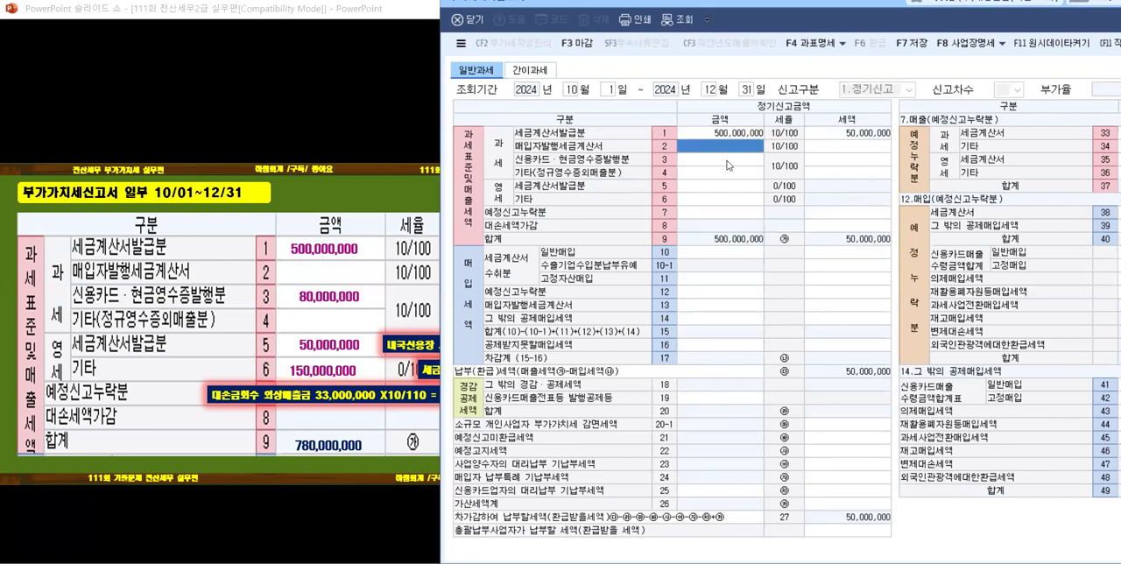
{"action": "left_click", "coordinate": [726, 162]}
{"action": "type", "text": "80,000,000"}
{"action": "key", "text": "Return"}
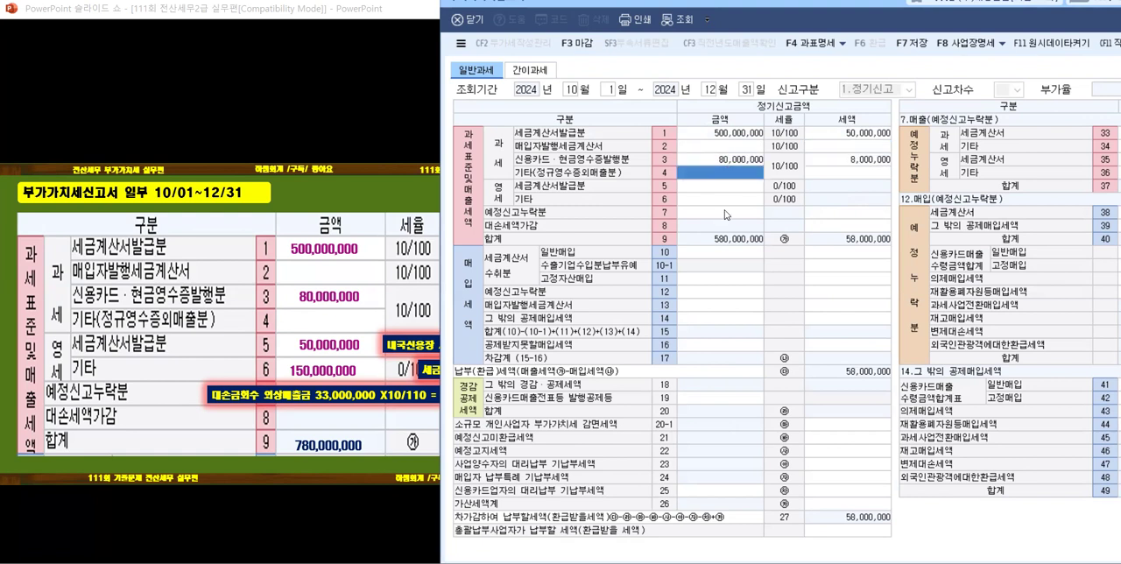
Step: Enter the 영세 sales amounts: 50,000,000 for 세금계산서발급분 and 150,000,000 for 기타
{"action": "left_click", "coordinate": [719, 186]}
{"action": "type", "text": "50000000"}
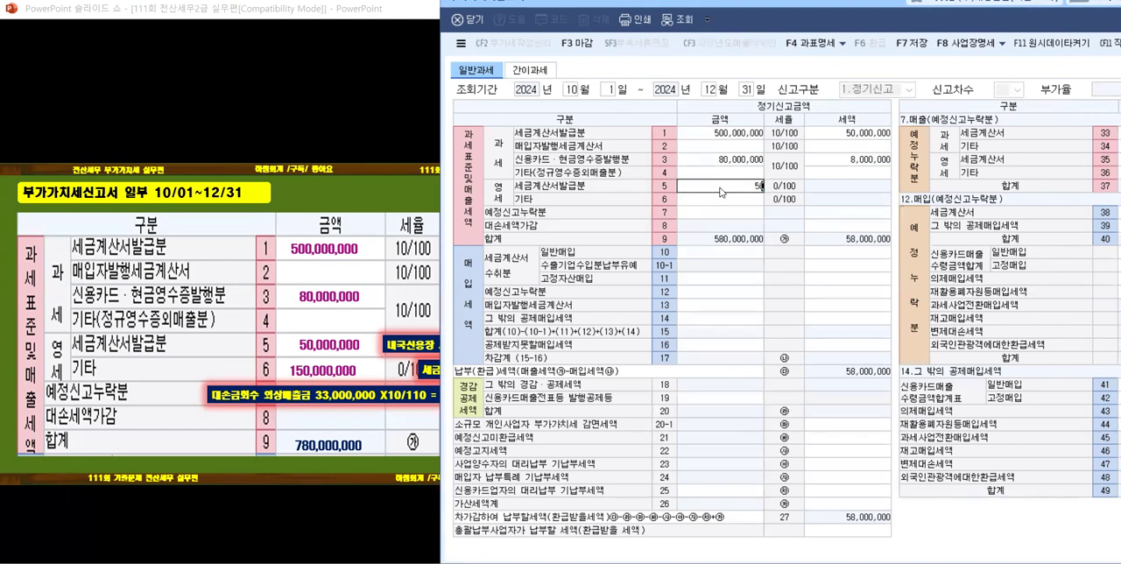
{"action": "key", "text": "Return"}
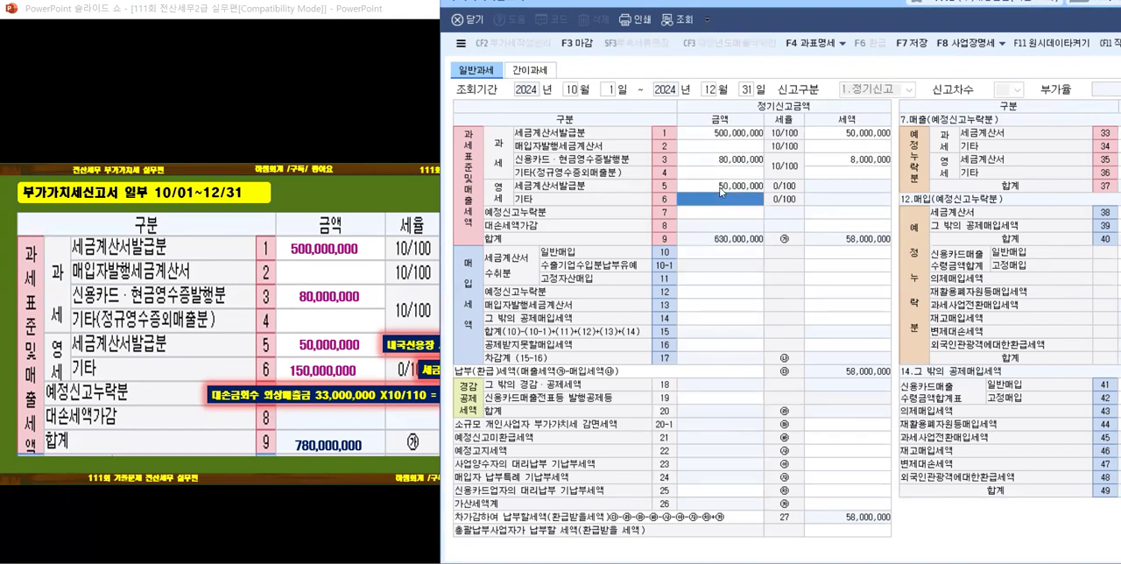
{"action": "type", "text": "150,000,000"}
{"action": "key", "text": "Return"}
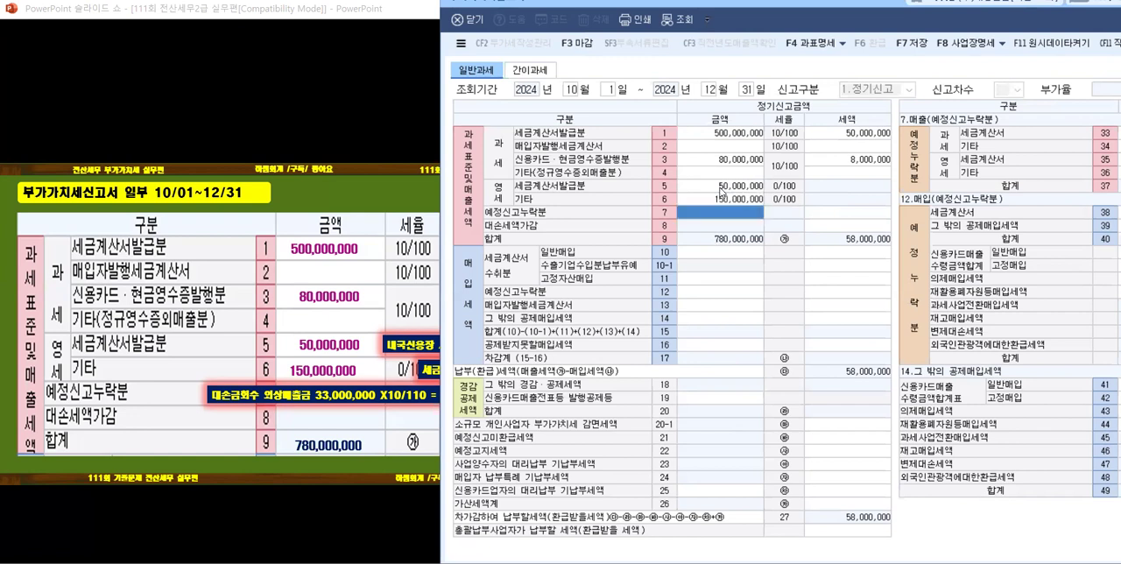
Step: Enter 3,000,000 as the 세액 of 대손세액가감 (row 8)
{"action": "key", "text": "Return"}
{"action": "key", "text": "Return"}
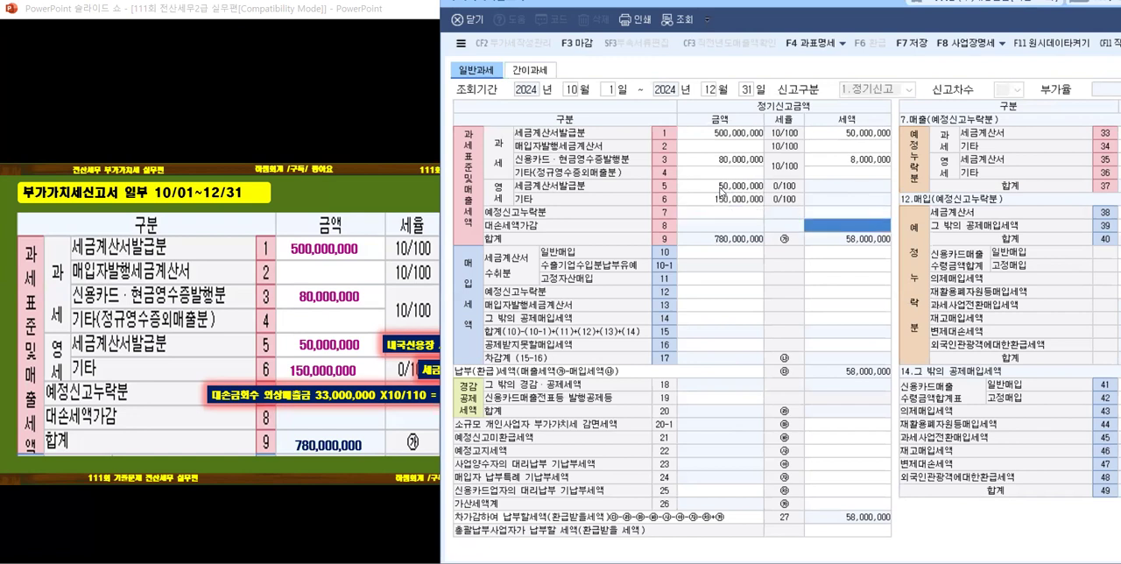
{"action": "type", "text": "3000000"}
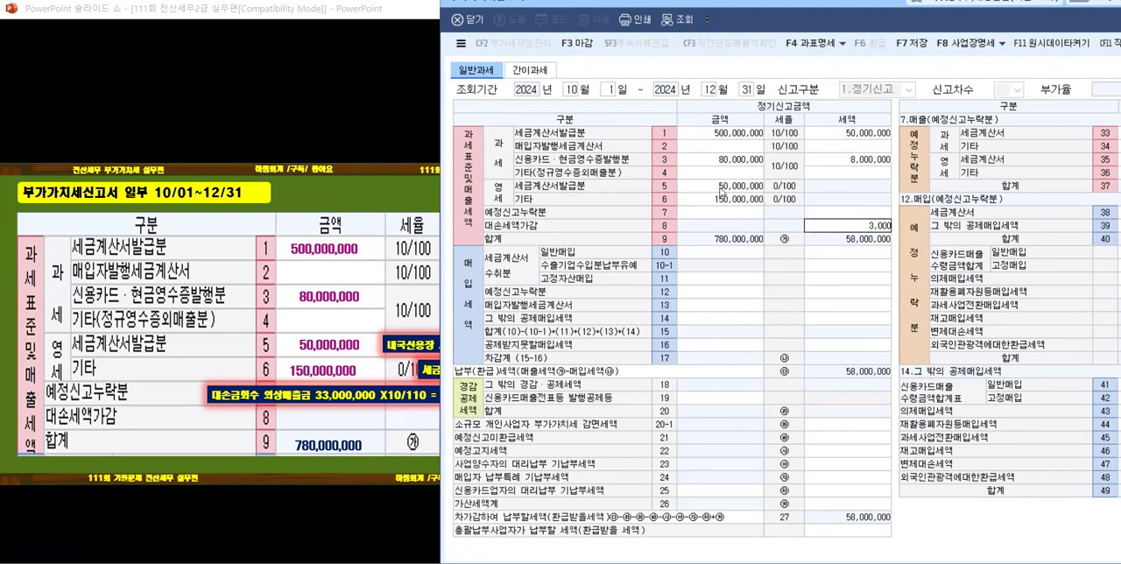
{"action": "key", "text": "Return"}
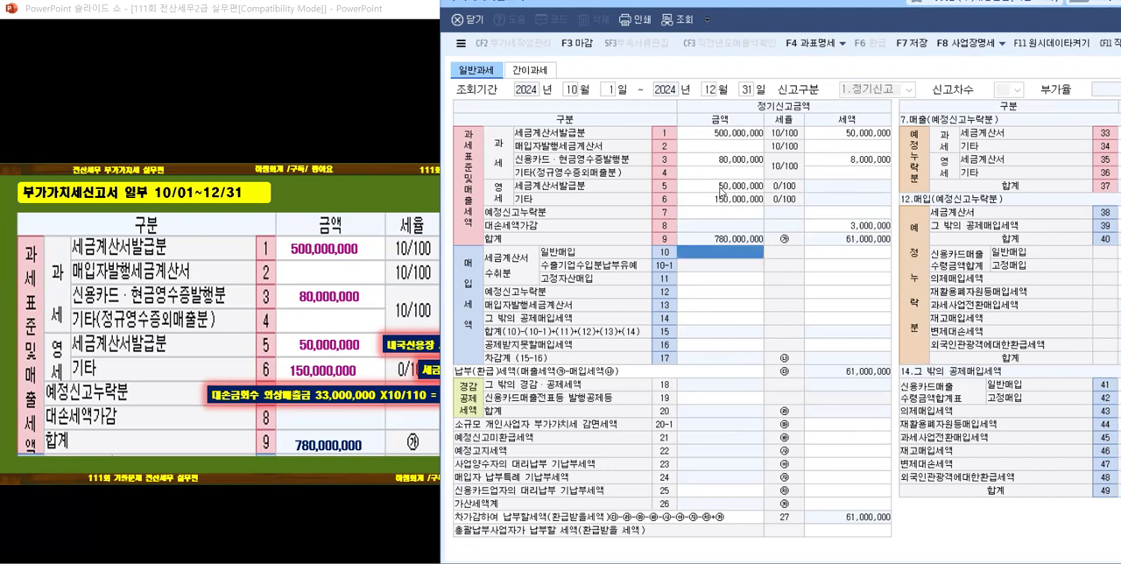
Step: Recheck the 매입 data on the question [2] slide and advance to the 매입 answer slide
{"action": "left_click", "coordinate": [253, 280]}
{"action": "left_click", "coordinate": [263, 294]}
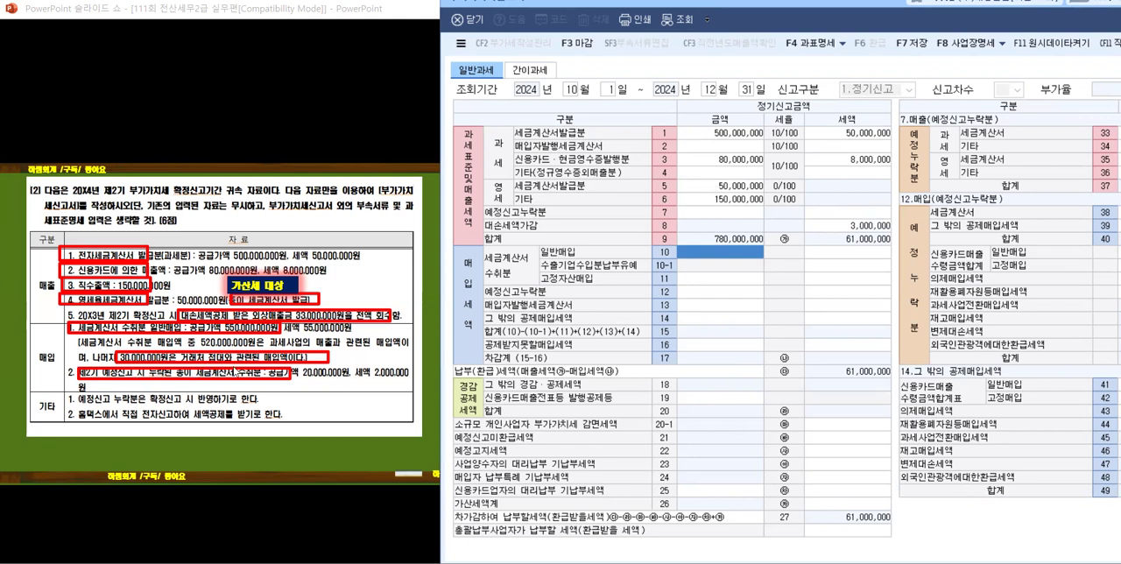
{"action": "left_click", "coordinate": [228, 369]}
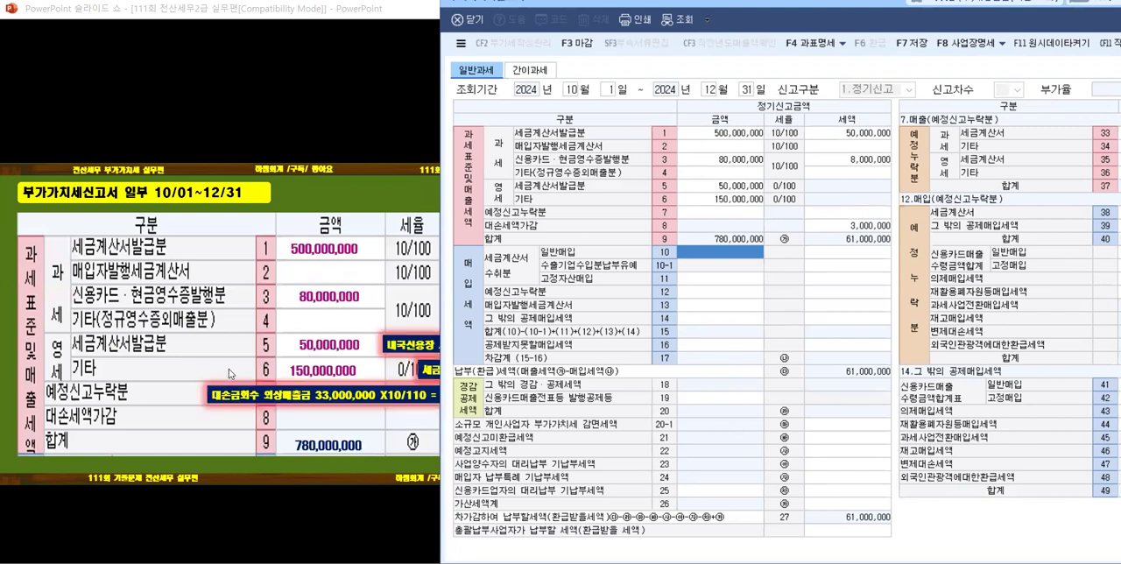
{"action": "left_click", "coordinate": [229, 369]}
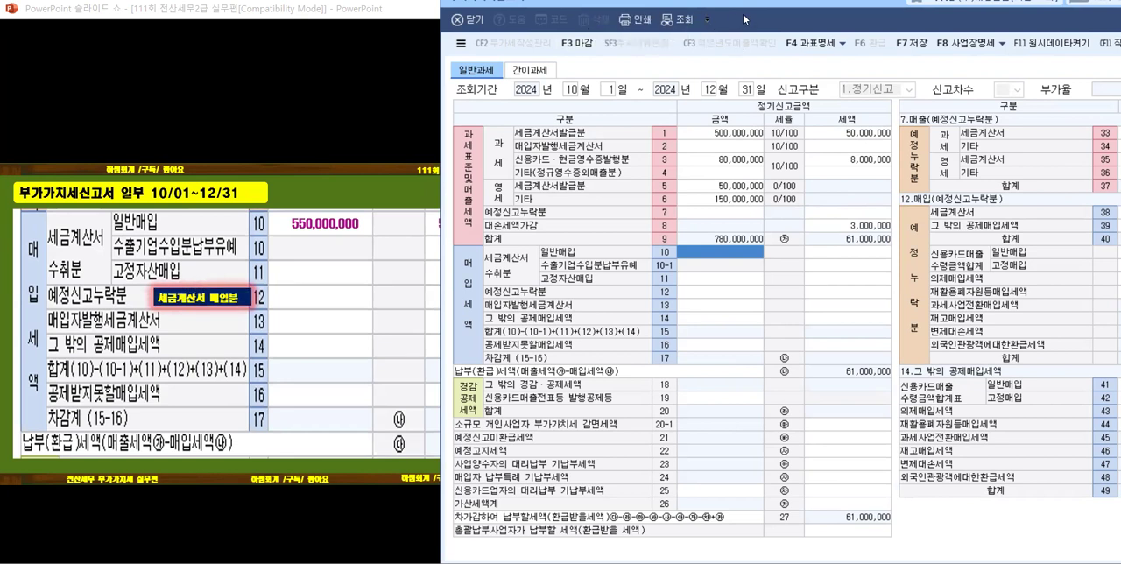
Step: Move the form window aside and examine the slide's 매입세액 answers from 일반매입 and 예정신고누락분 through 납부(환급)세액
{"action": "left_click_drag", "start_coordinate": [744, 18], "coordinate": [828, 21]}
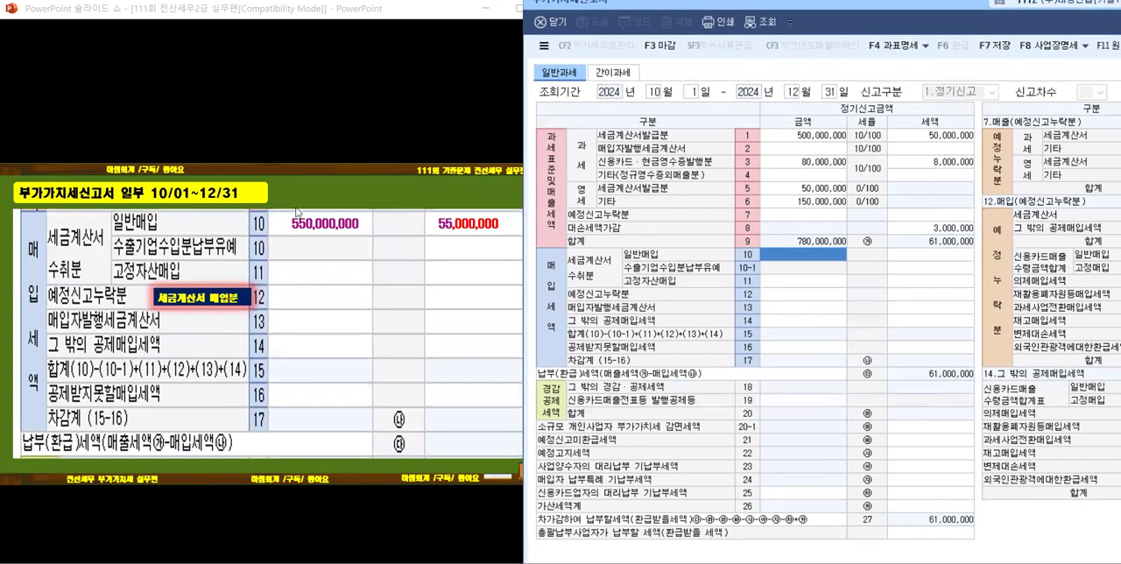
{"action": "left_click", "coordinate": [282, 254]}
{"action": "left_click", "coordinate": [398, 297]}
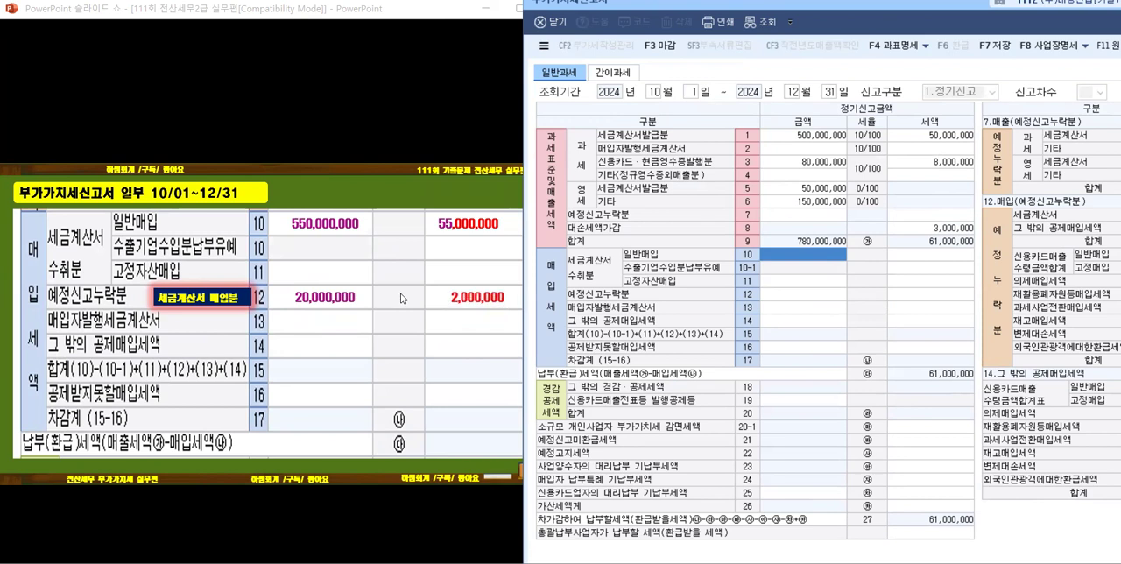
{"action": "left_click", "coordinate": [306, 314]}
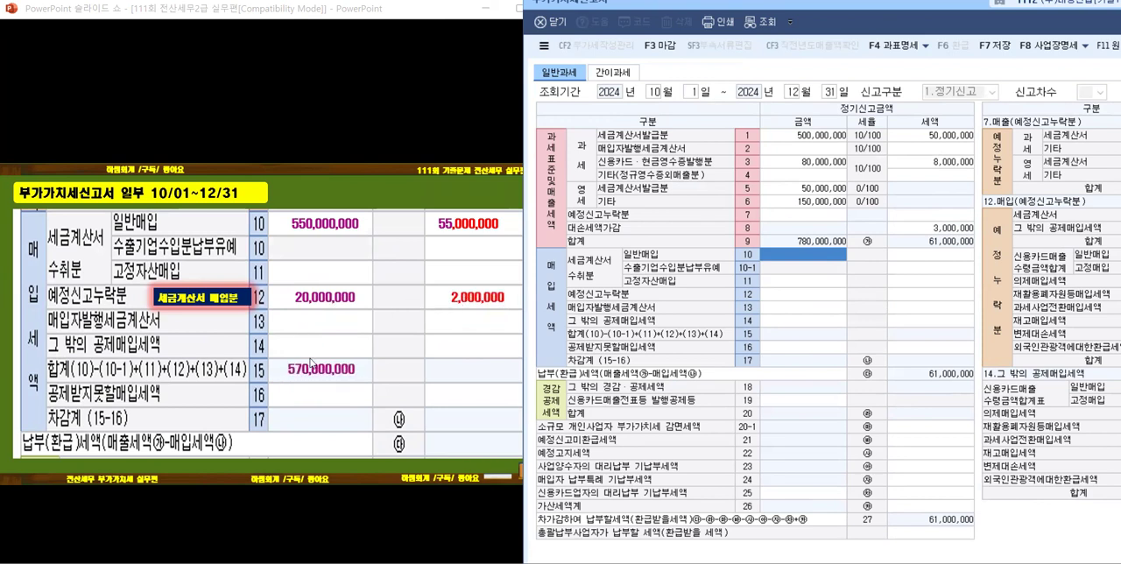
{"action": "left_click", "coordinate": [373, 358]}
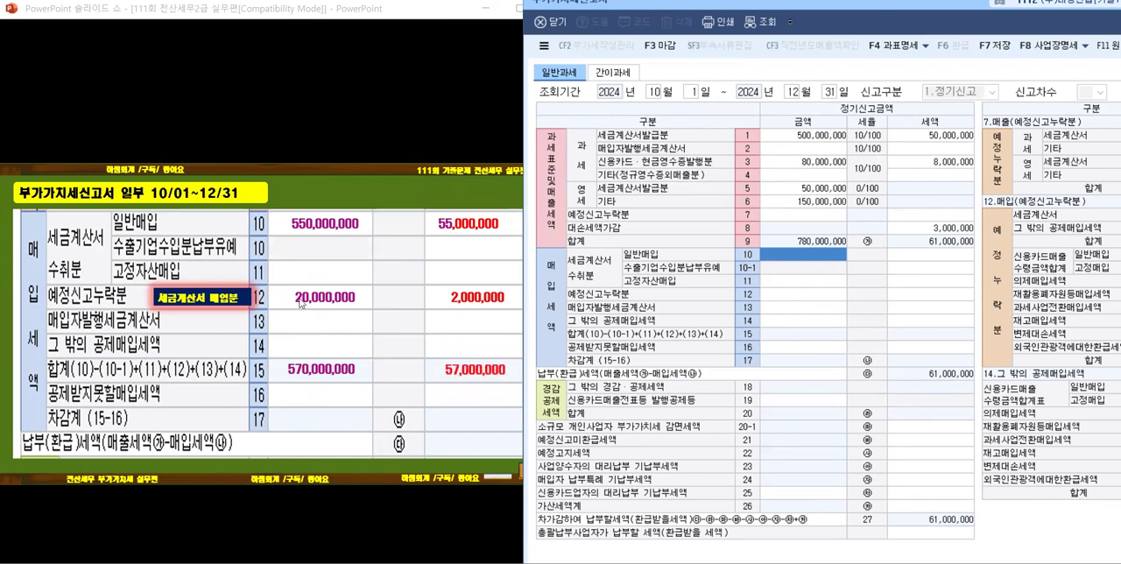
{"action": "left_click", "coordinate": [327, 250]}
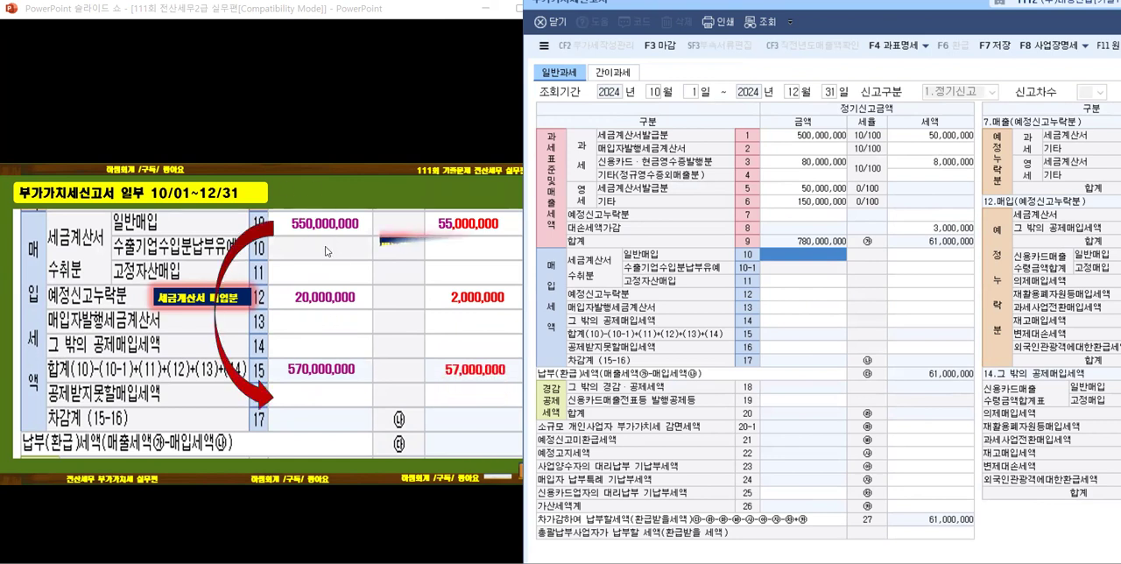
{"action": "left_click", "coordinate": [317, 256]}
{"action": "left_click", "coordinate": [315, 255]}
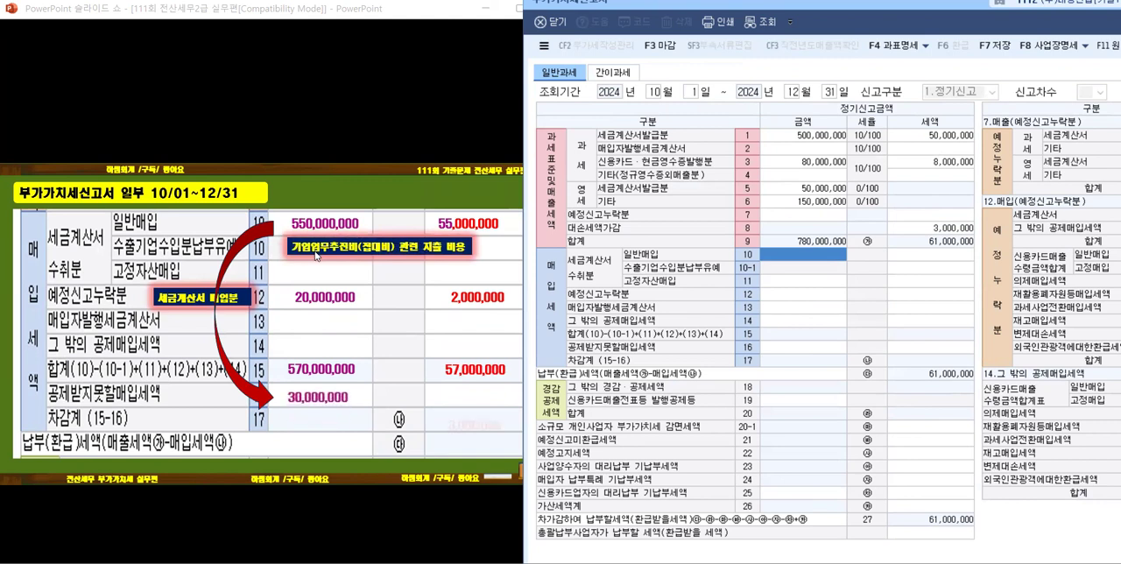
{"action": "left_click", "coordinate": [314, 255]}
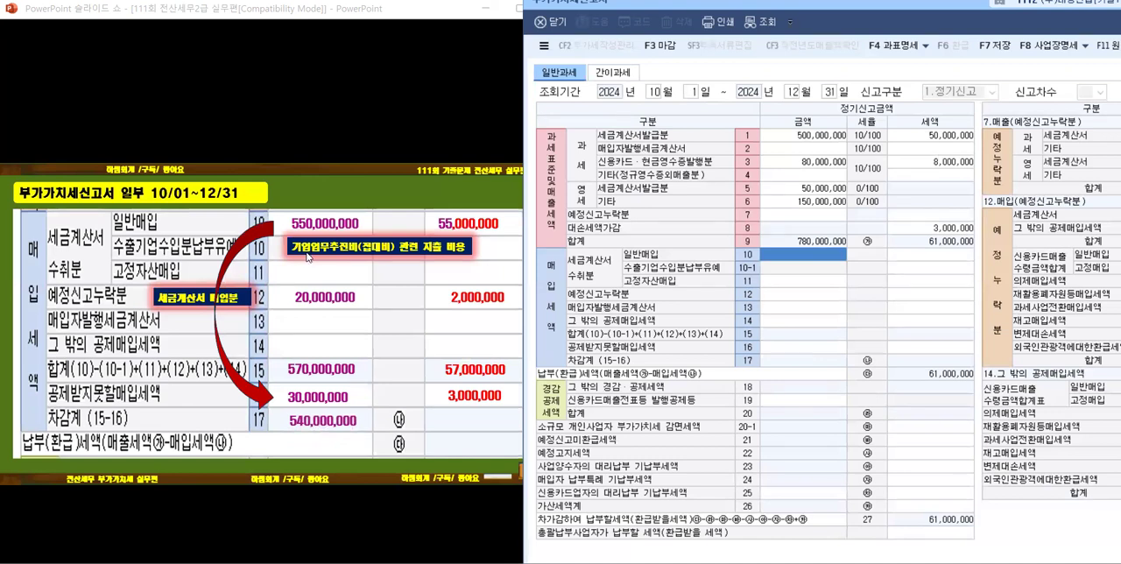
{"action": "left_click", "coordinate": [300, 256]}
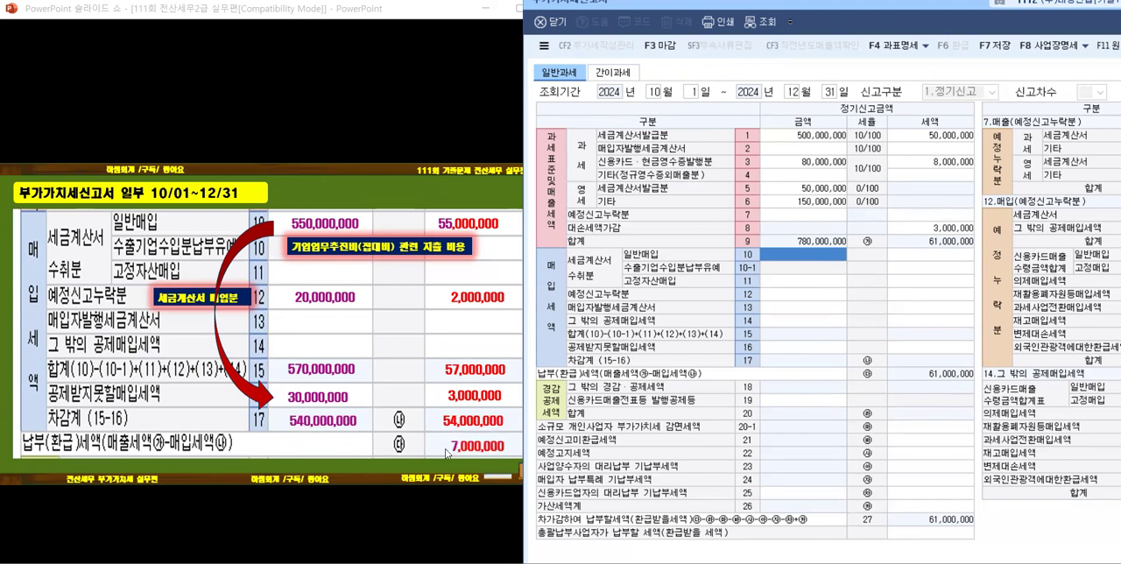
{"action": "left_click", "coordinate": [350, 342]}
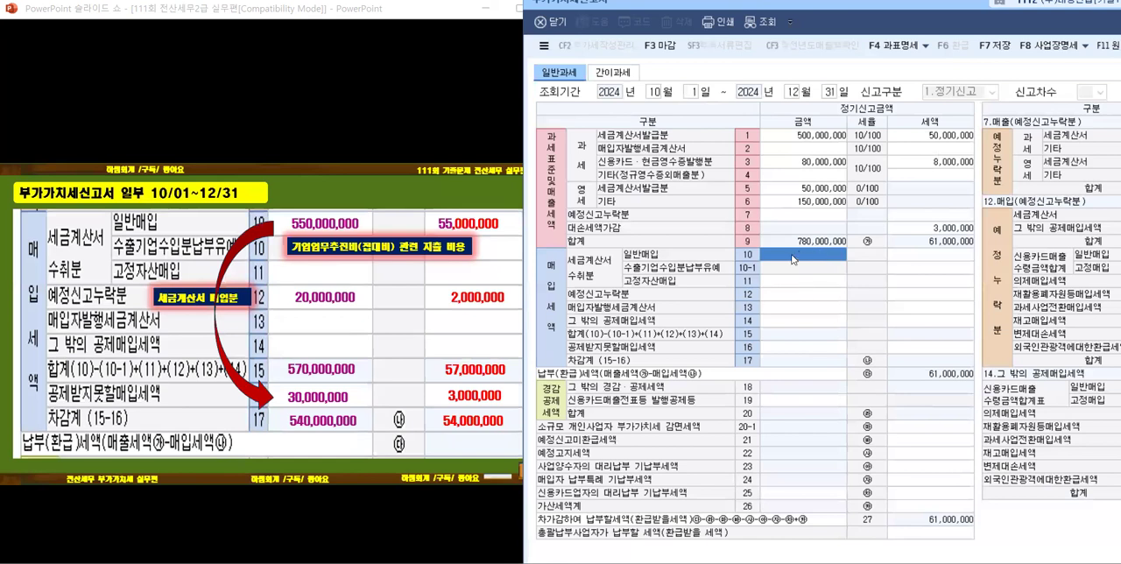
Step: Enter 금액 550,000,000 and 세액 55,000,000 for 세금계산서수취분 일반매입 (row 10)
{"action": "type", "text": "55000"}
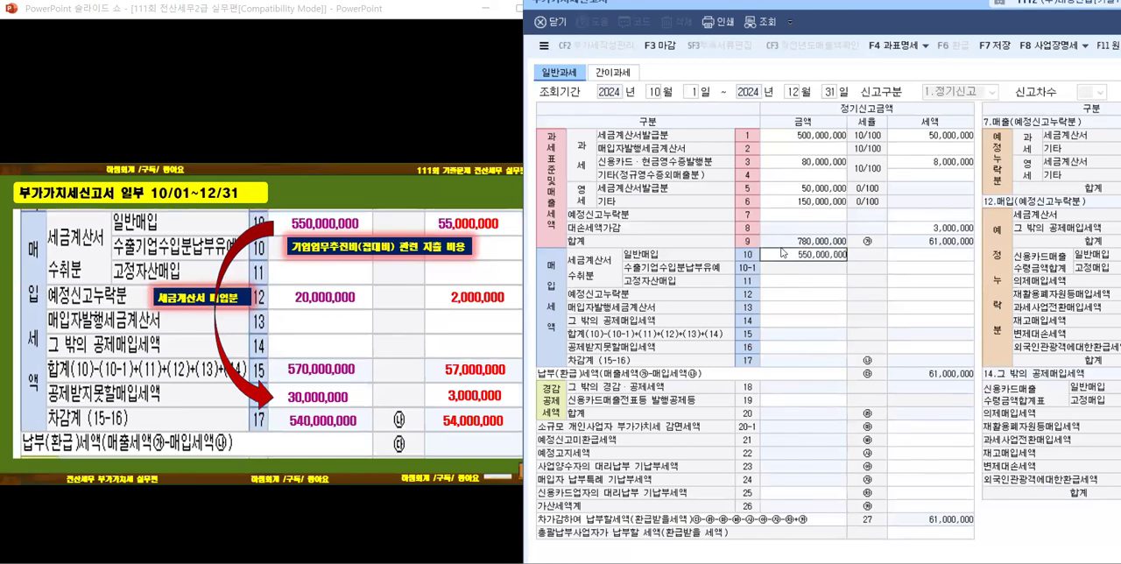
{"action": "key", "text": "Return"}
{"action": "type", "text": "55000000"}
{"action": "key", "text": "Return"}
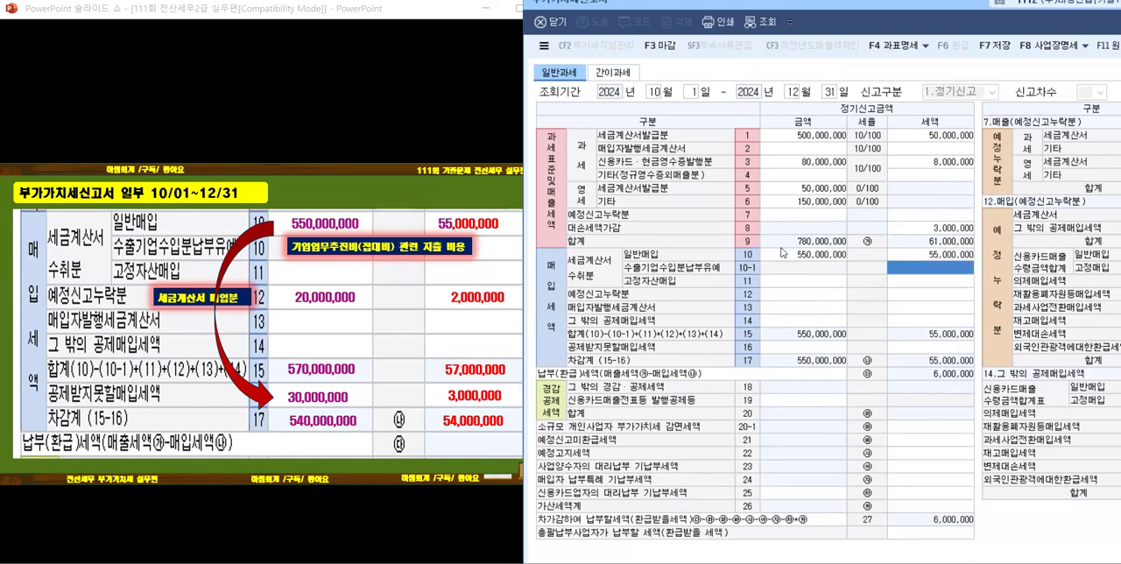
Step: Enter 금액 20,000,000 and 세액 2,000,000 for 세금계산서 (row 38) in the 매입 예정신고누락분 breakdown of row 12
{"action": "left_click", "coordinate": [789, 304]}
{"action": "left_click", "coordinate": [789, 294]}
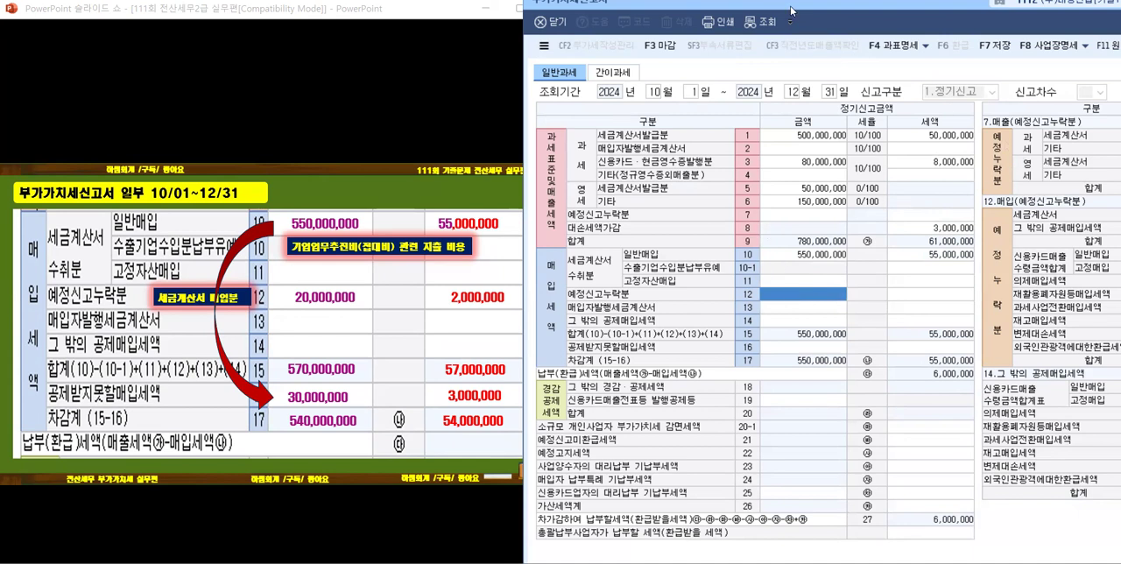
{"action": "left_click_drag", "start_coordinate": [791, 10], "coordinate": [618, 9]}
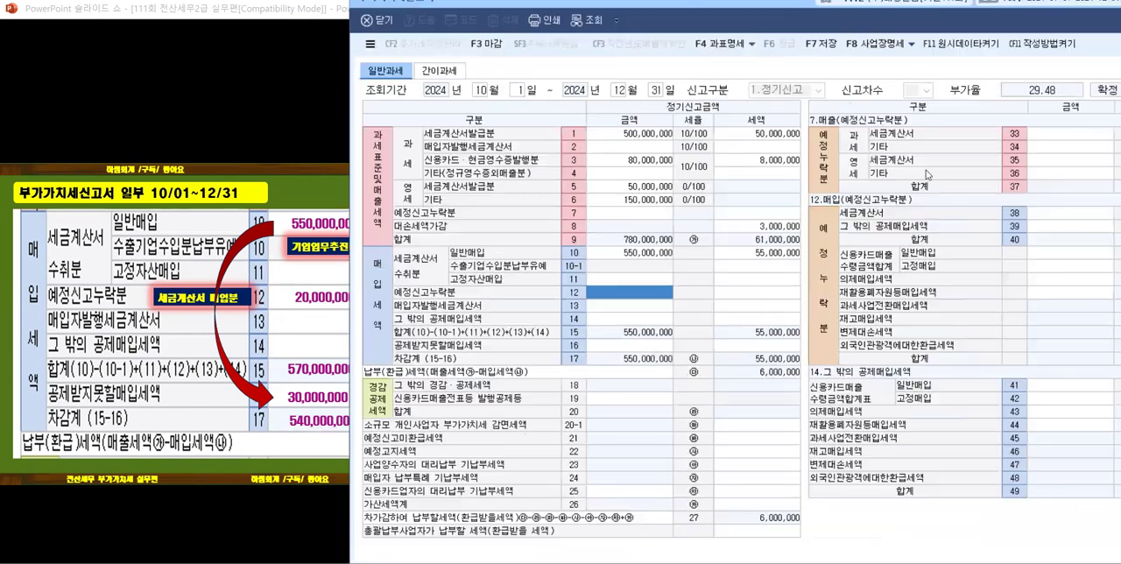
{"action": "left_click", "coordinate": [1035, 216]}
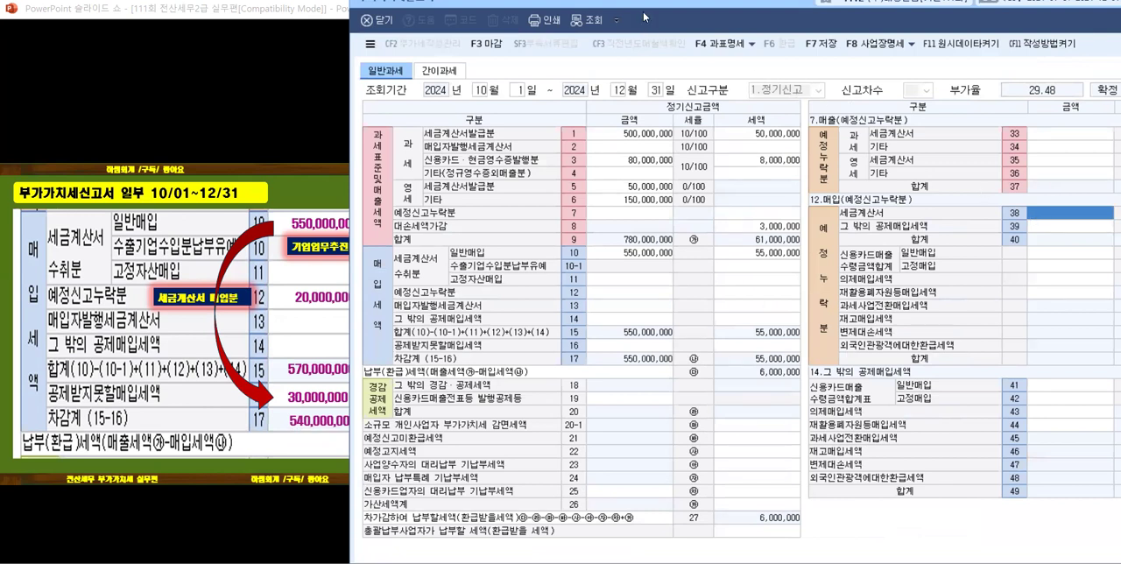
{"action": "left_click_drag", "start_coordinate": [644, 16], "coordinate": [511, 16]}
{"action": "type", "text": "20000000"}
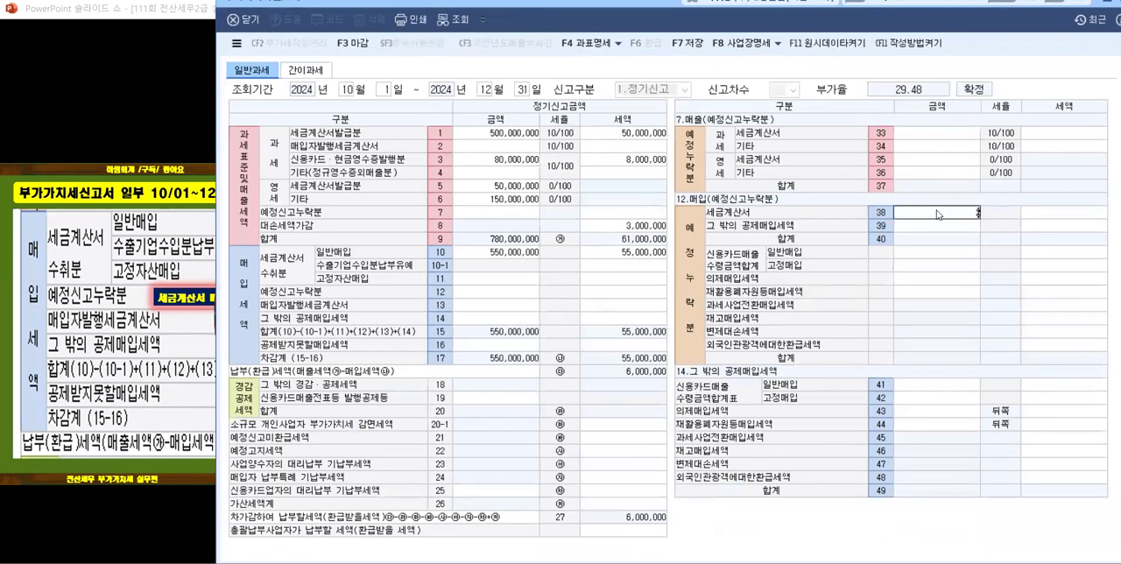
{"action": "key", "text": "Return"}
{"action": "type", "text": "2000000"}
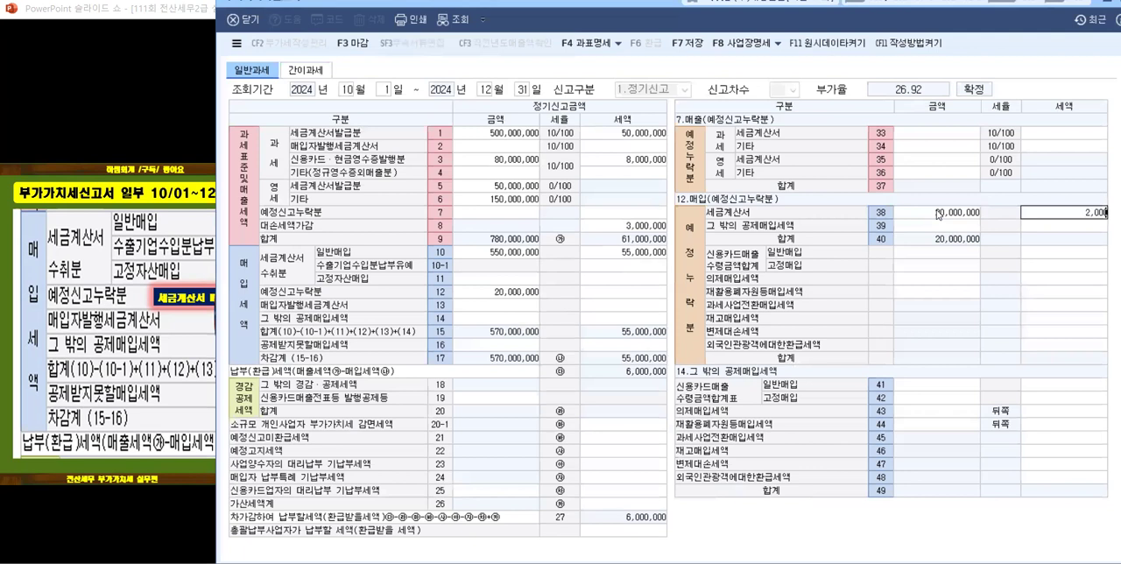
{"action": "key", "text": "Return"}
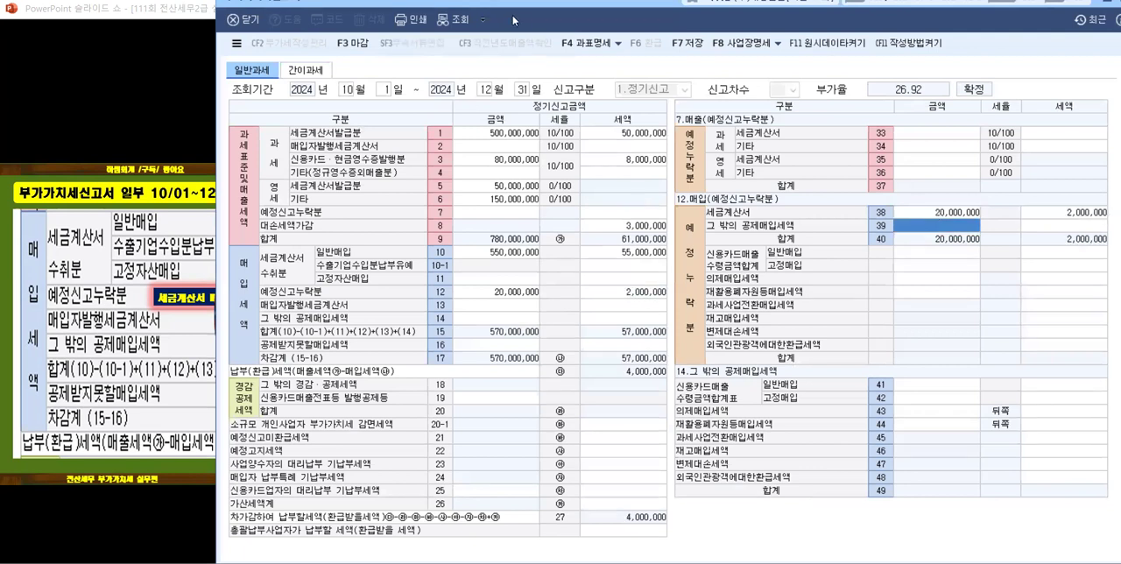
Step: Enter 금액 30,000,000 and 세액 3,000,000 for 공제받지못할 매입세액 (row 50) in the breakdown of row 16
{"action": "left_click_drag", "start_coordinate": [514, 18], "coordinate": [675, 16]}
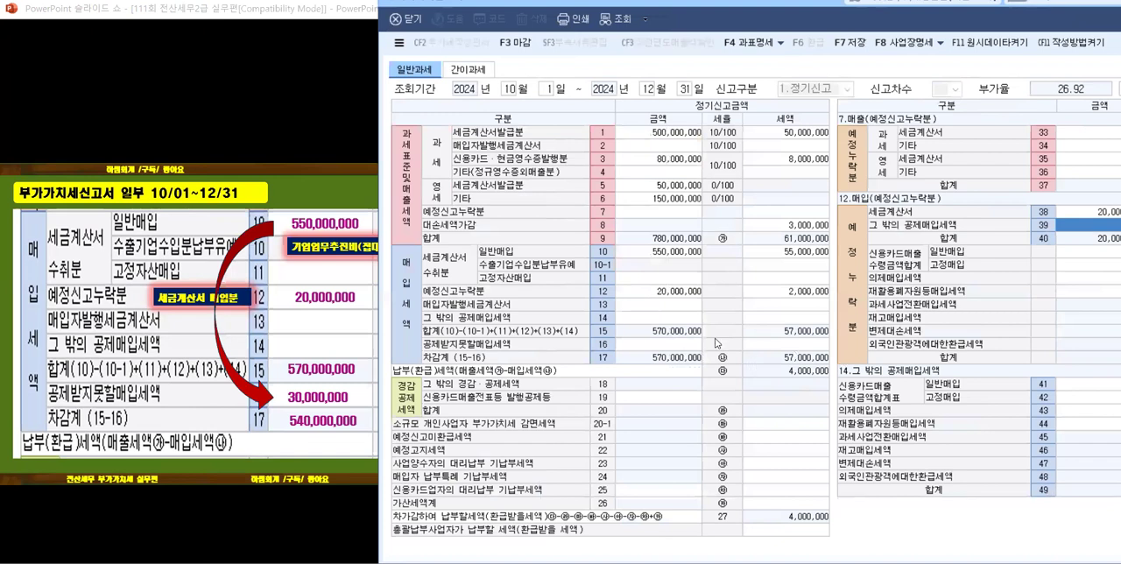
{"action": "left_click", "coordinate": [658, 345]}
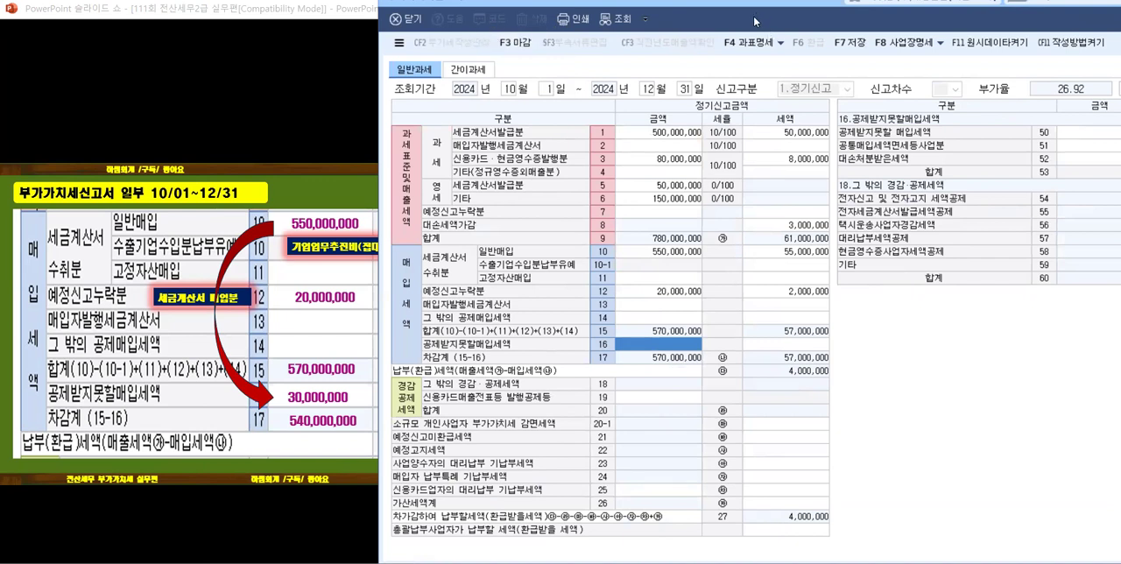
{"action": "left_click_drag", "start_coordinate": [754, 21], "coordinate": [535, 11]}
{"action": "left_click", "coordinate": [875, 124]}
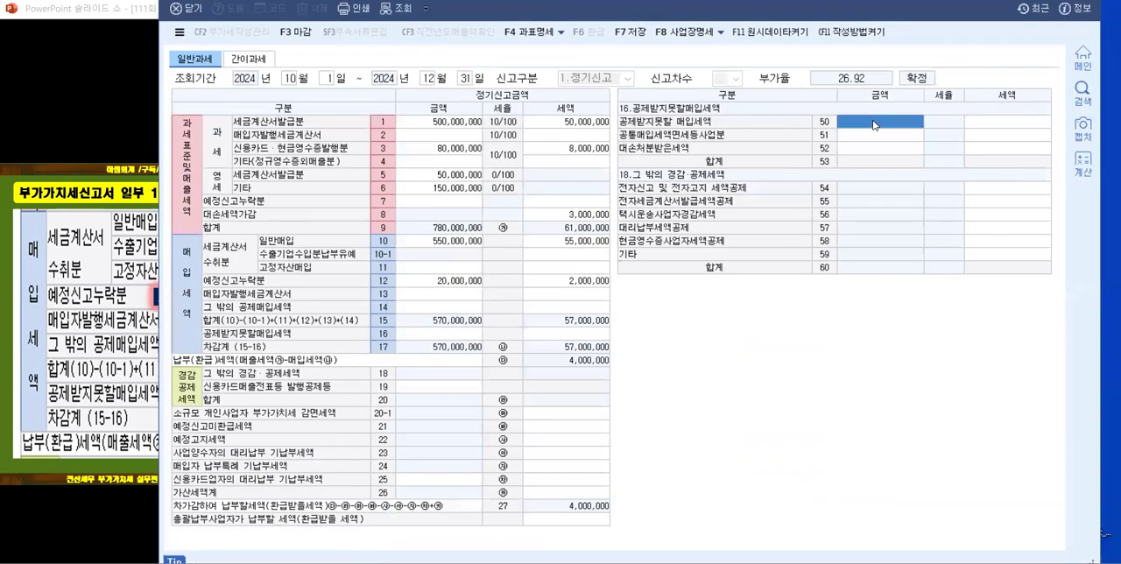
{"action": "type", "text": "30000000"}
{"action": "key", "text": "Return"}
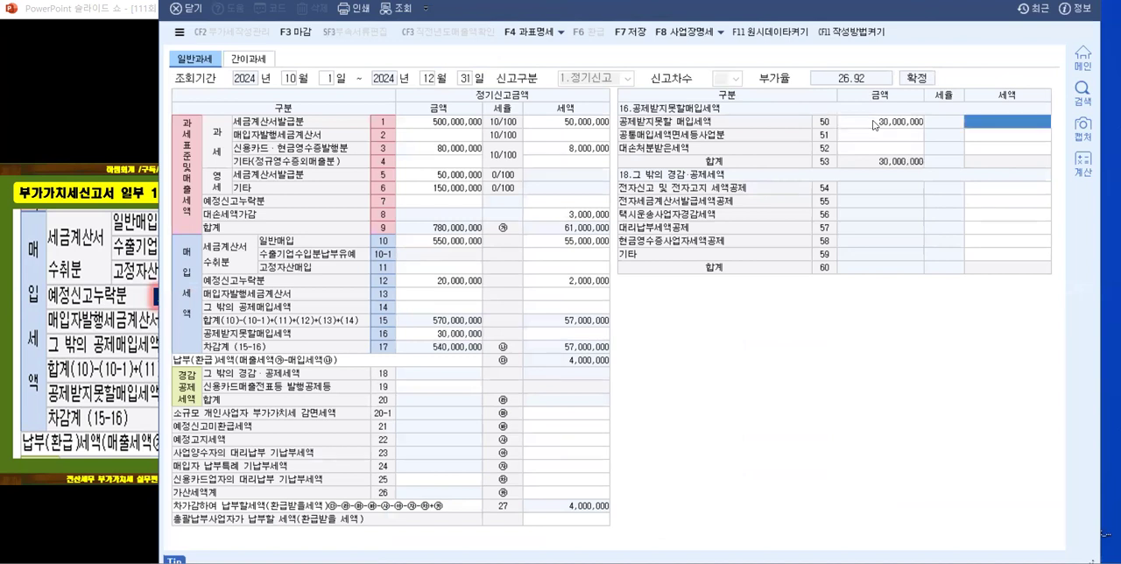
{"action": "key", "text": "Return"}
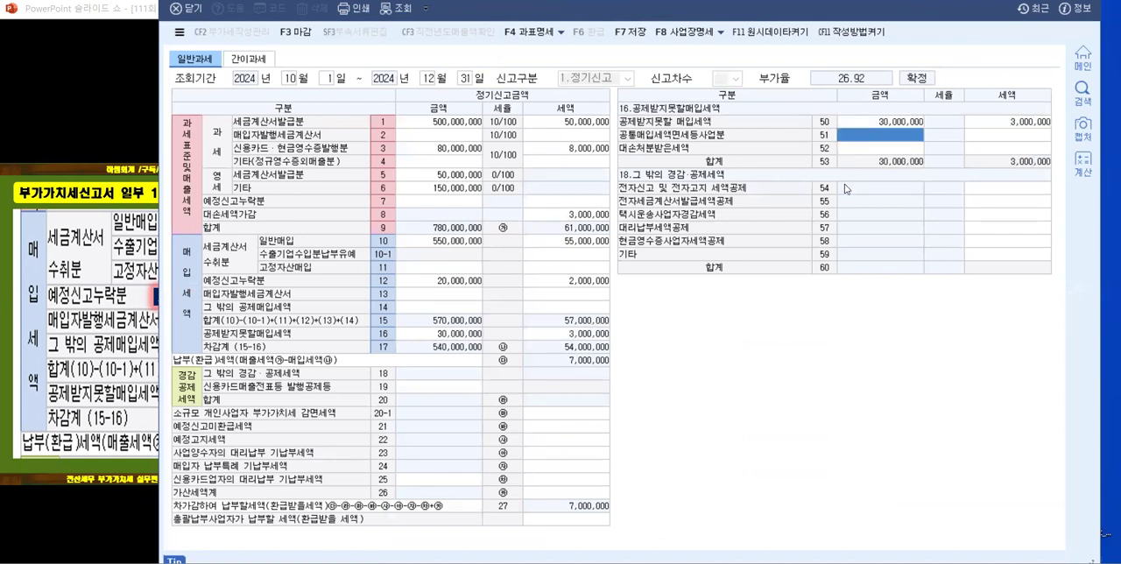
Step: Enter 10,000 as the 세액 of 전자신고 및 전자고지 세액공제 (row 54)
{"action": "left_click", "coordinate": [1010, 191]}
{"action": "type", "text": "10000"}
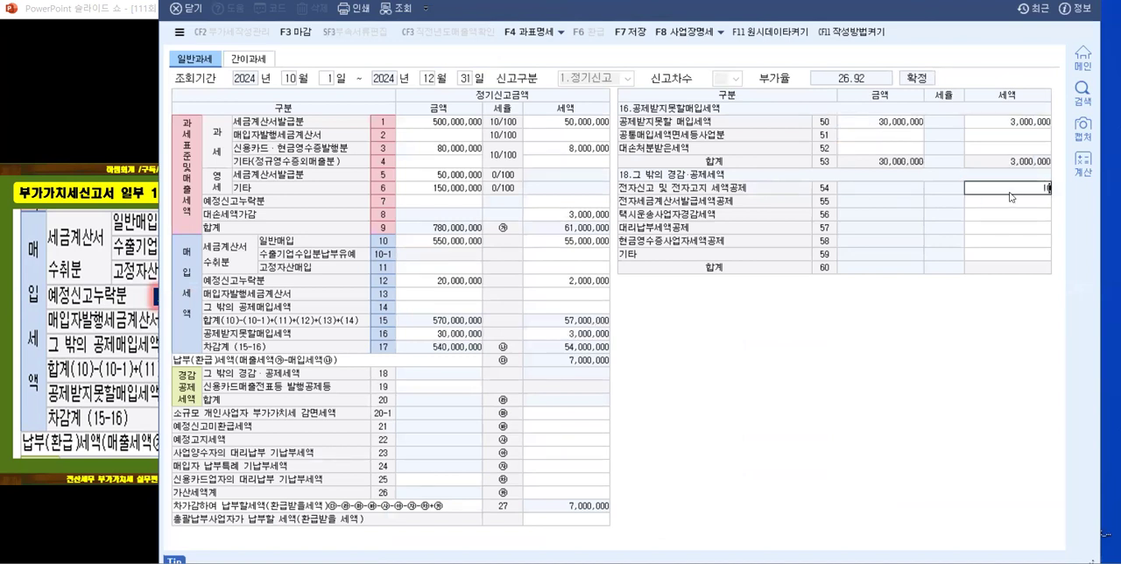
{"action": "key", "text": "Return"}
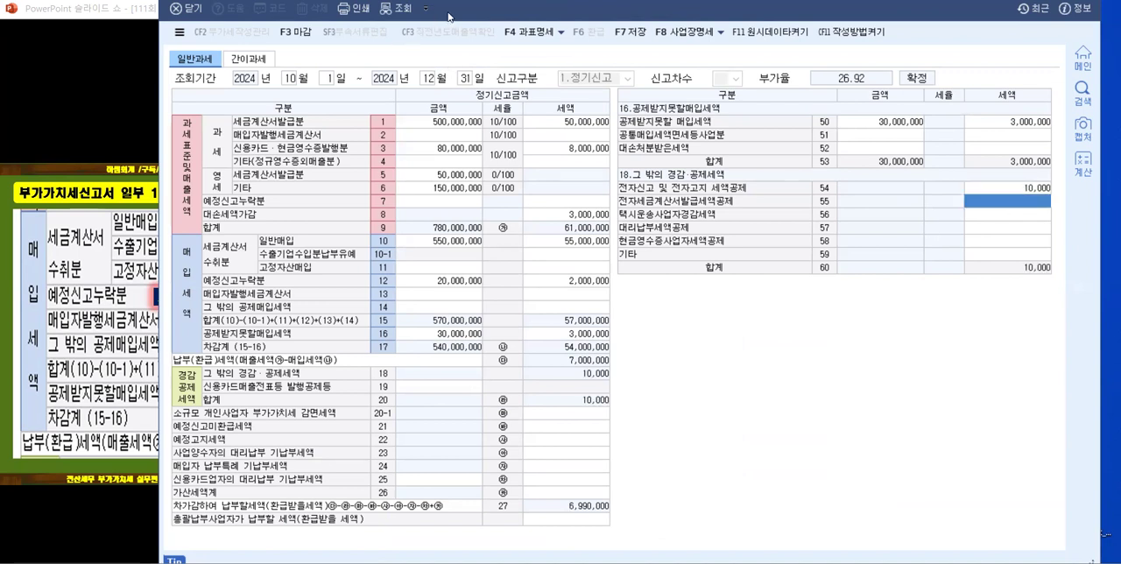
Step: Compare the slide's 공제받지못할매입세액, 전자신고 세액공제 and 예정신고누락분 answers with the form and advance to the 가산세명세 slide
{"action": "left_click_drag", "start_coordinate": [449, 16], "coordinate": [684, 15]}
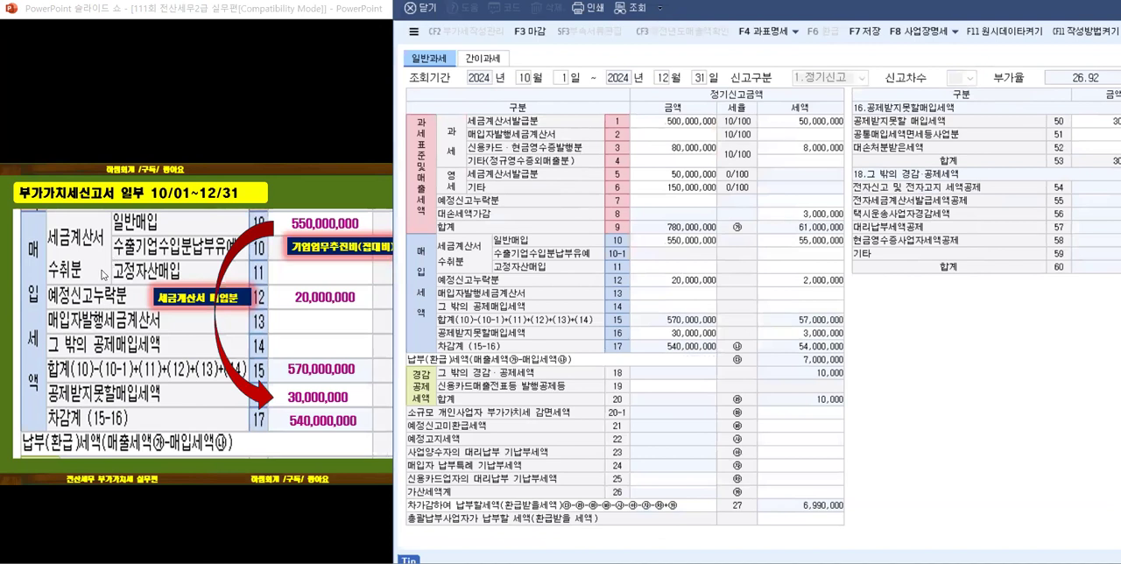
{"action": "left_click", "coordinate": [96, 296]}
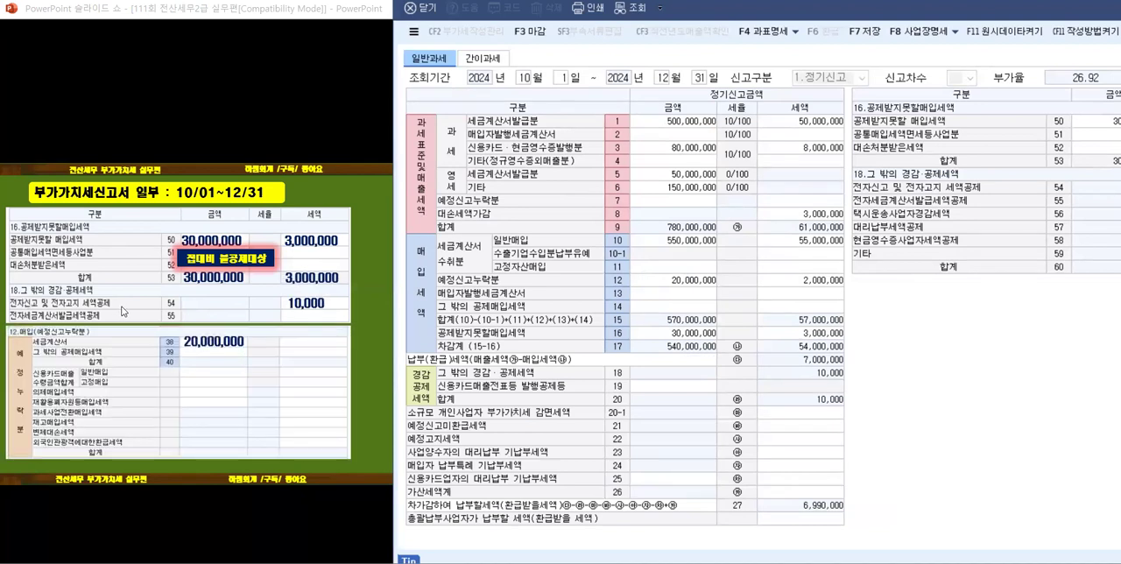
{"action": "left_click", "coordinate": [686, 278]}
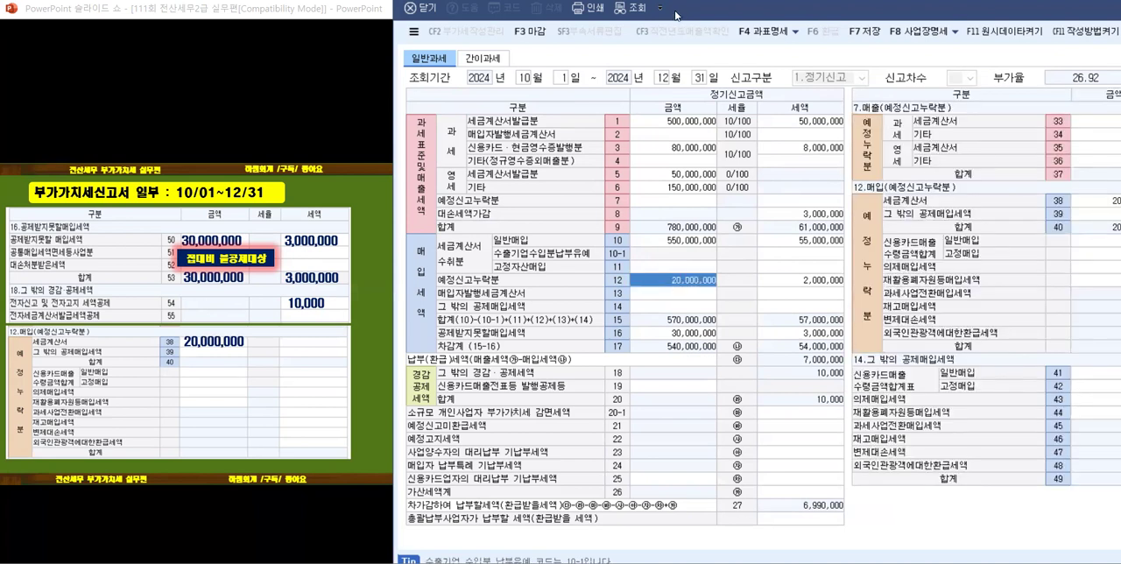
{"action": "left_click_drag", "start_coordinate": [676, 15], "coordinate": [576, 15]}
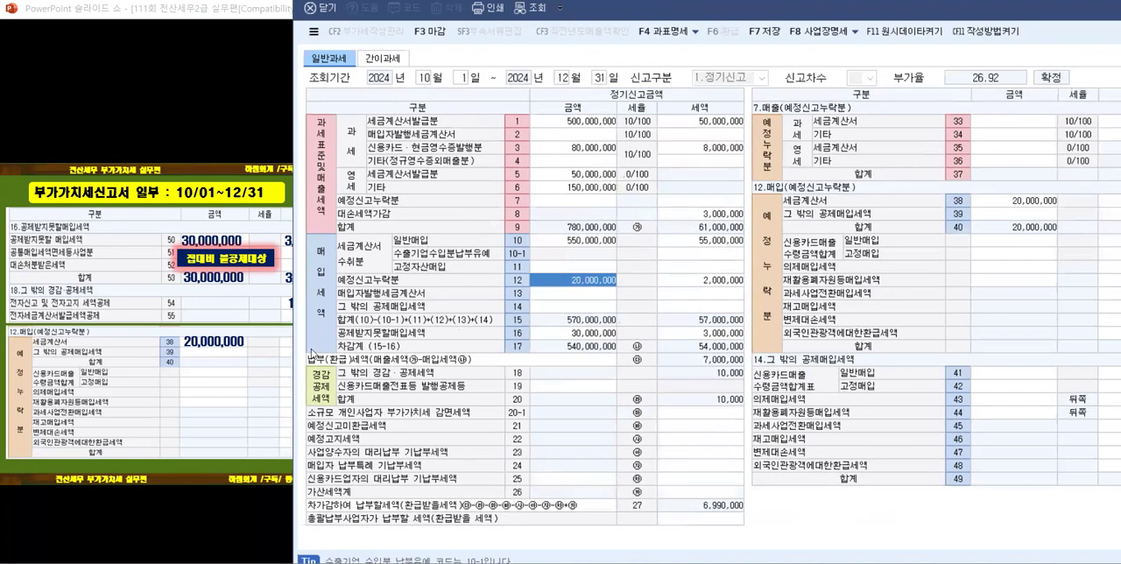
{"action": "left_click", "coordinate": [234, 379]}
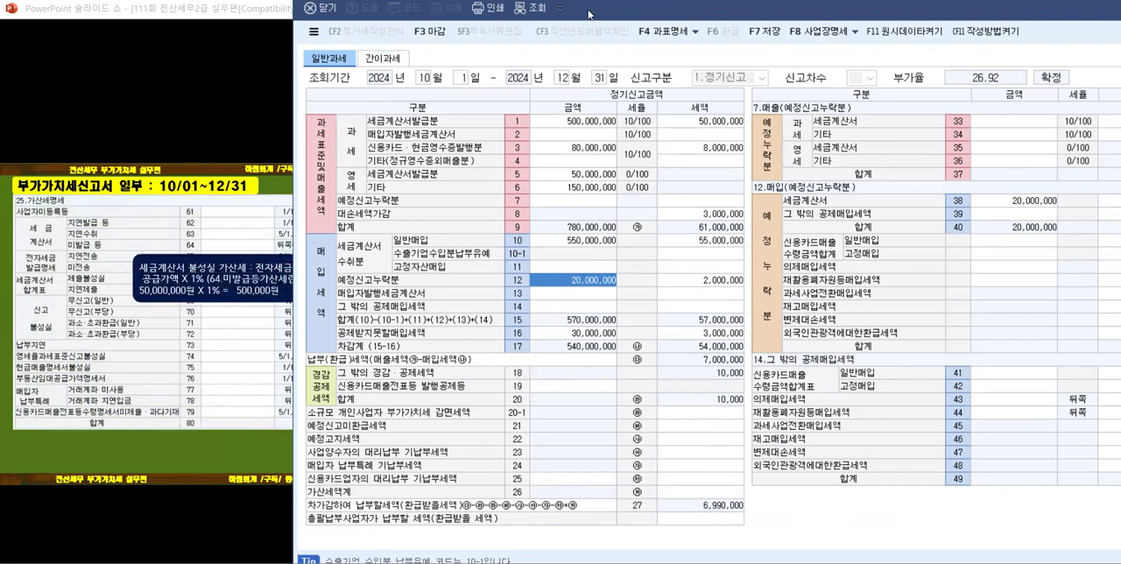
{"action": "left_click_drag", "start_coordinate": [698, 18], "coordinate": [803, 18]}
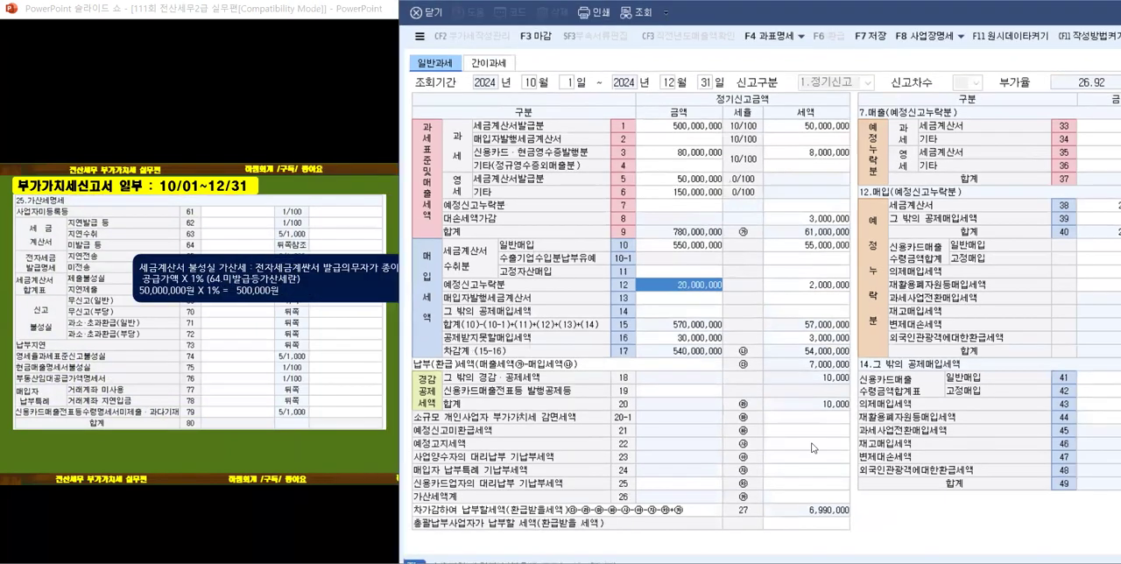
Step: Open the 가산세명세 breakdown of 가산세액계 (row 26) and reveal the slide's 미발급 등 and 합계 answers
{"action": "left_click", "coordinate": [797, 497]}
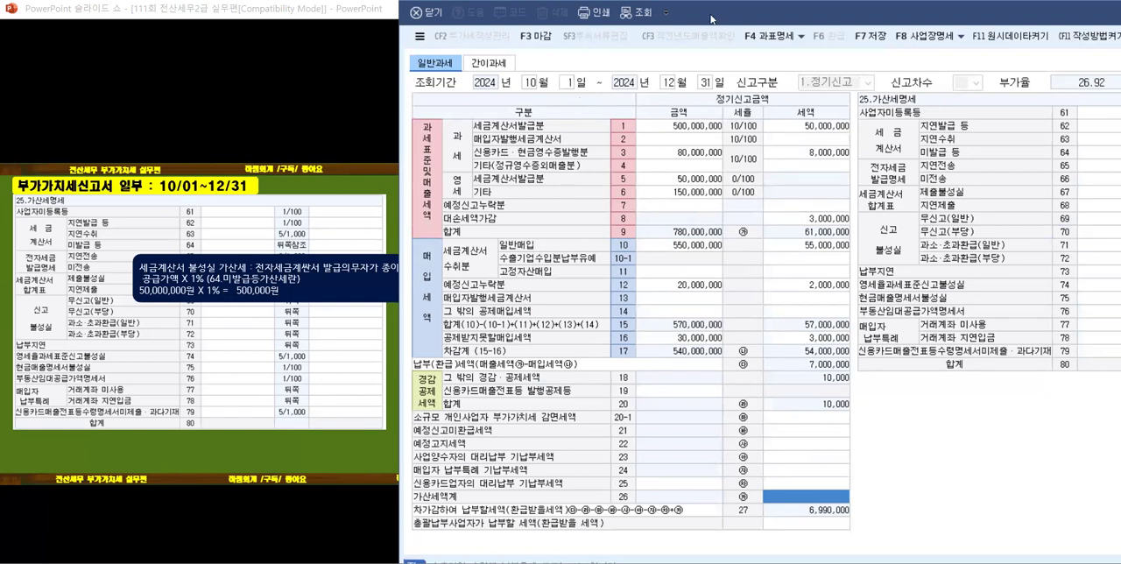
{"action": "left_click_drag", "start_coordinate": [711, 17], "coordinate": [747, 16]}
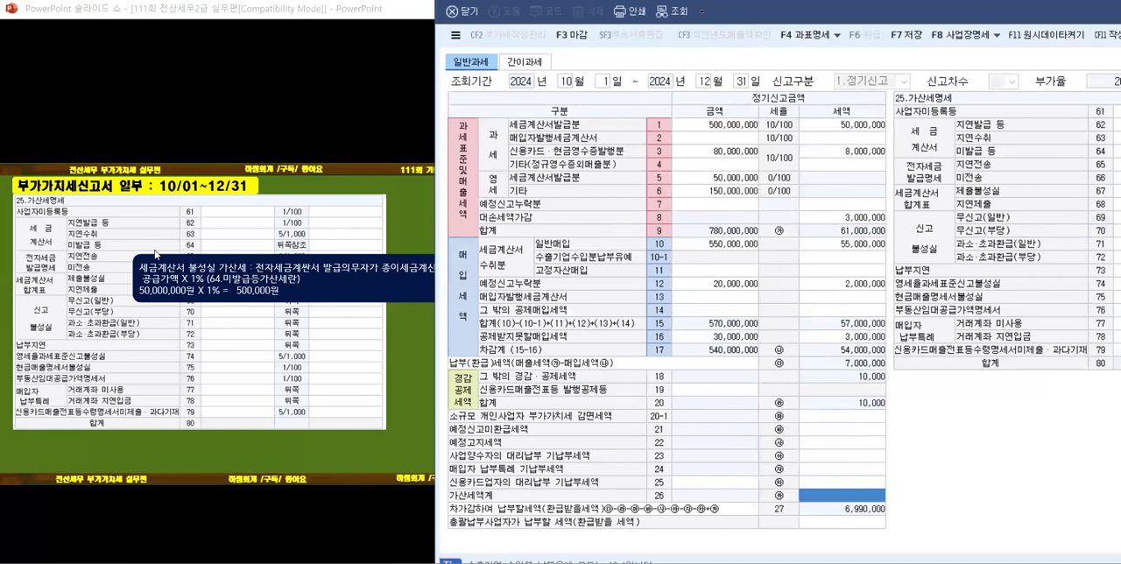
{"action": "left_click", "coordinate": [190, 250]}
{"action": "left_click", "coordinate": [190, 251]}
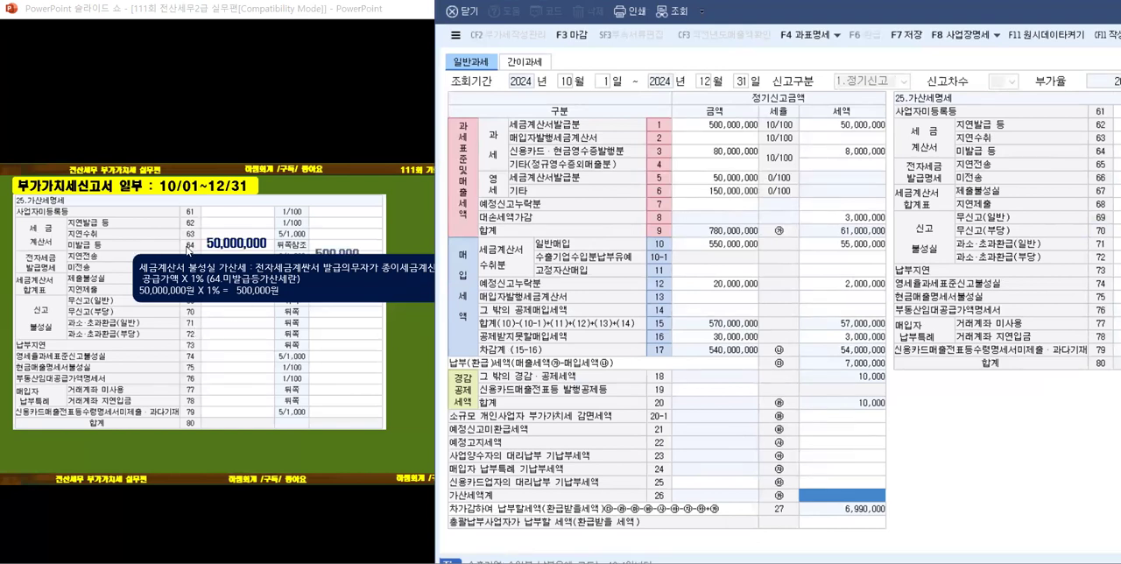
{"action": "left_click", "coordinate": [189, 256]}
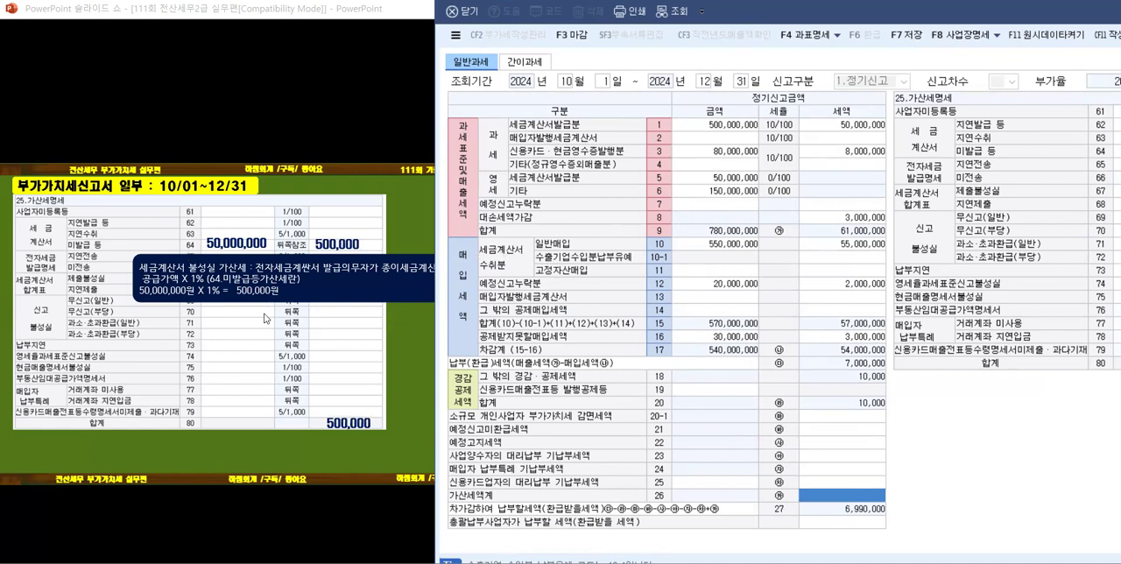
{"action": "left_click", "coordinate": [250, 414]}
{"action": "key", "text": "Left"}
{"action": "left_click", "coordinate": [246, 411]}
{"action": "key", "text": "Left"}
Step: Enter 금액 50,000,000 and 세액 500,000 for 세금계산서 미발급 등 (row 64) in the 가산세명세
{"action": "left_click_drag", "start_coordinate": [741, 10], "coordinate": [452, 31]}
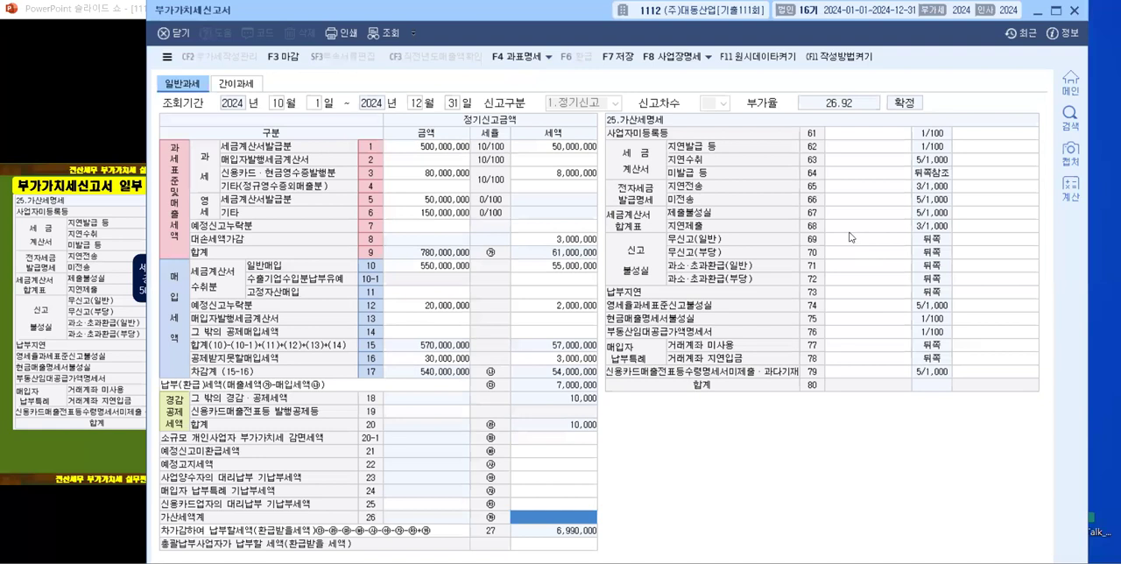
{"action": "left_click", "coordinate": [840, 174]}
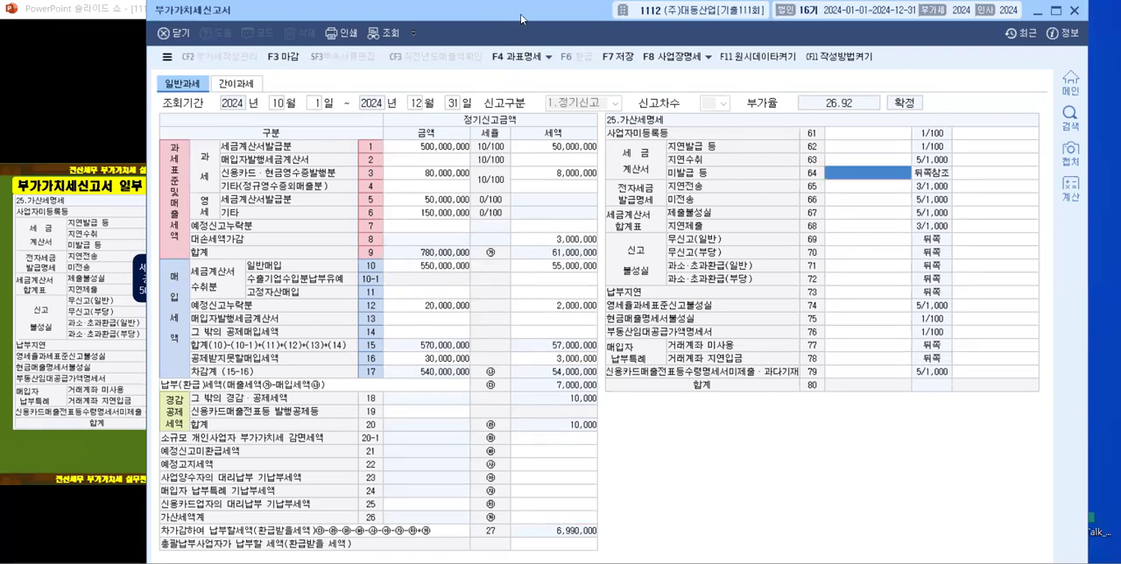
{"action": "left_click_drag", "start_coordinate": [522, 18], "coordinate": [663, 11]}
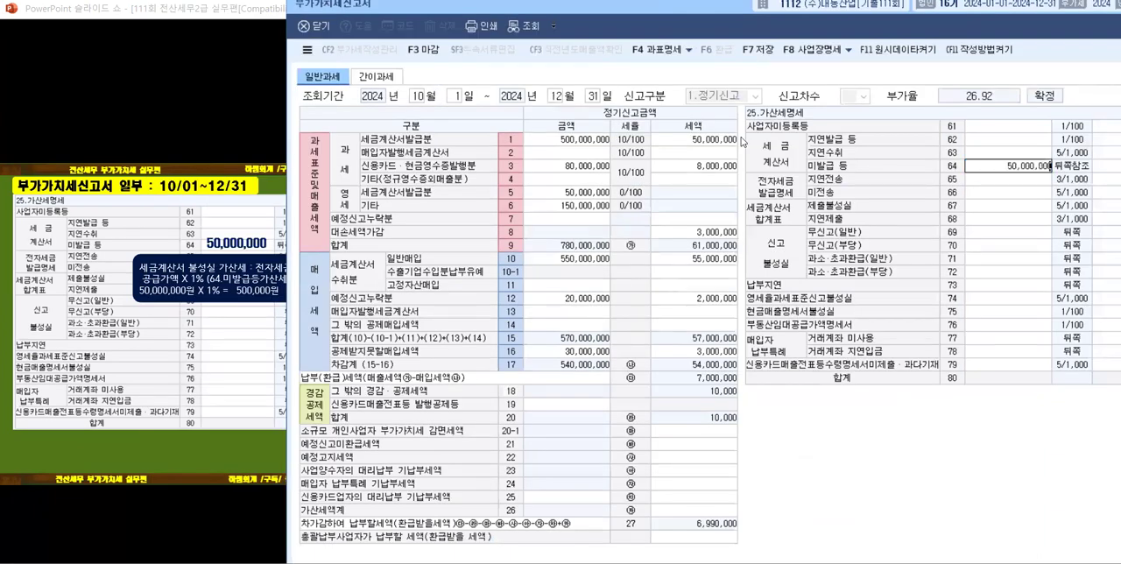
{"action": "key", "text": "Return"}
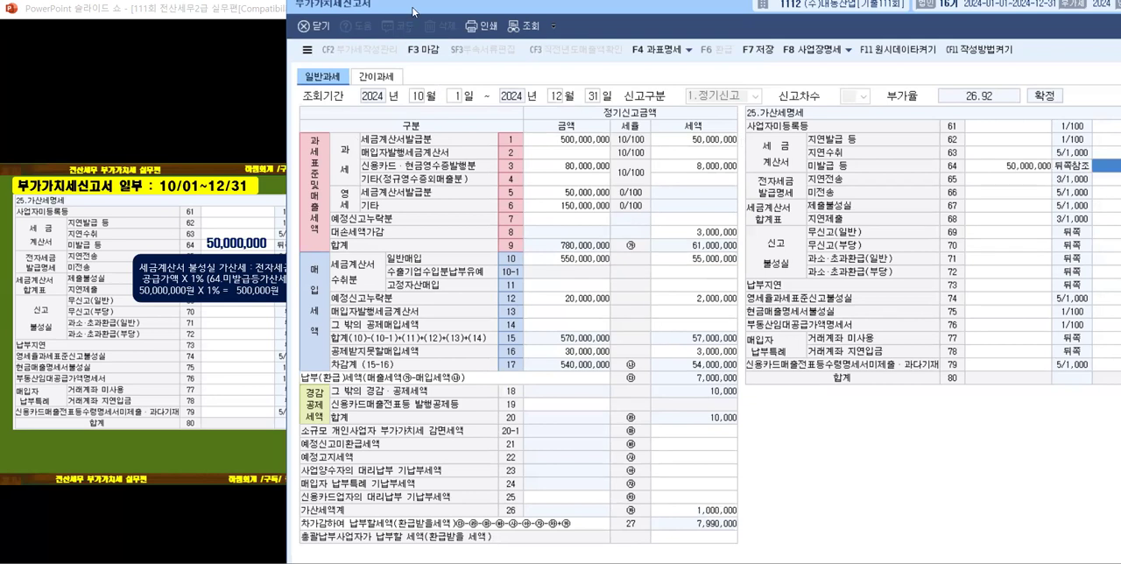
{"action": "left_click_drag", "start_coordinate": [414, 11], "coordinate": [280, 1]}
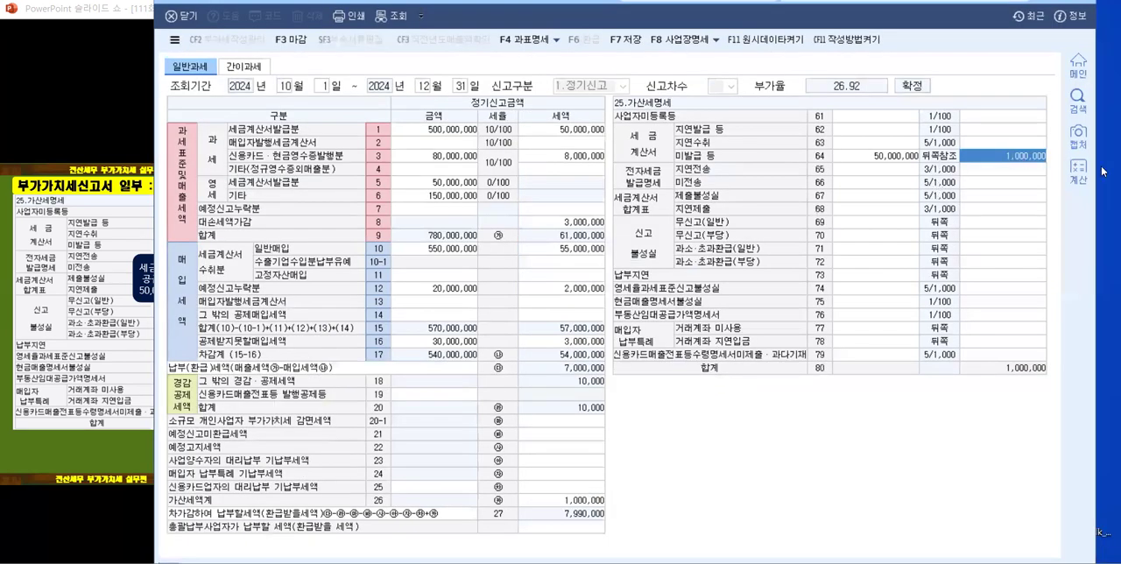
{"action": "type", "text": "500"}
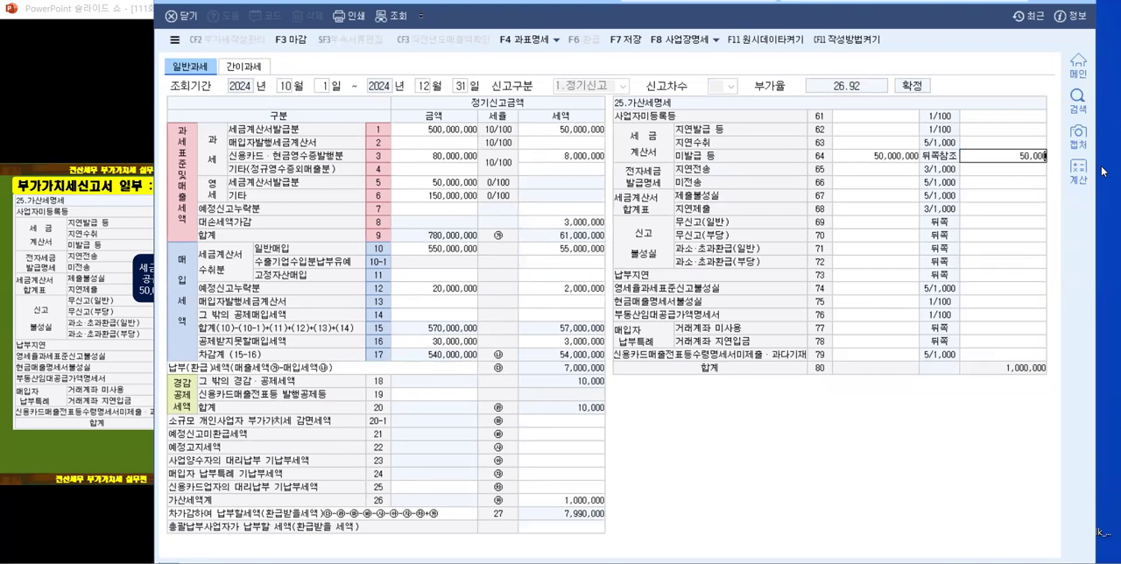
{"action": "key", "text": "Return"}
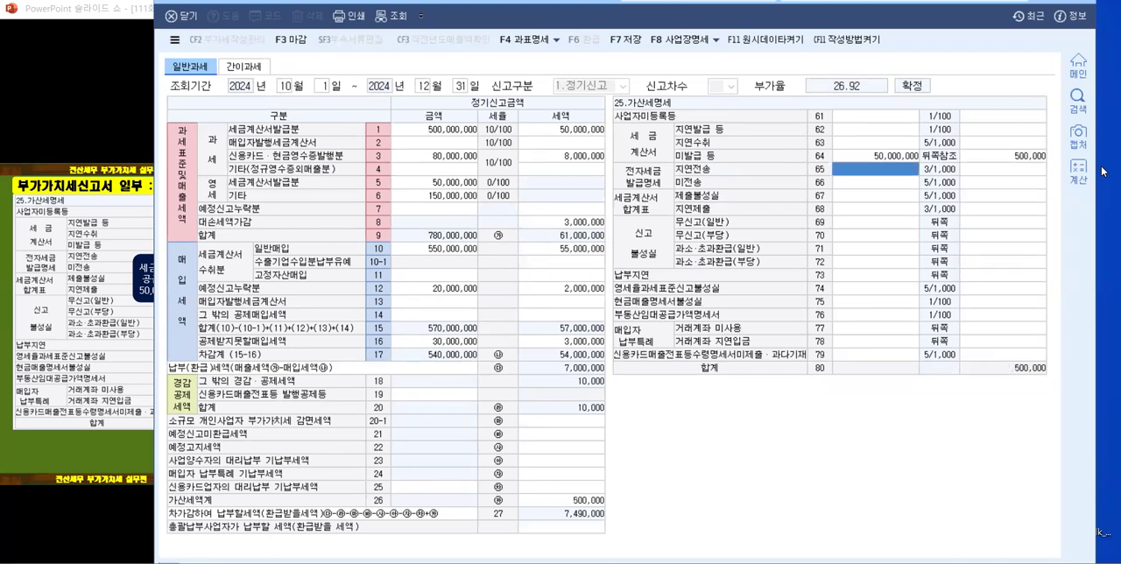
Step: Review the 지연발급 등 (row 62) and 미발급 등 (row 64) lines and move the form aside to compare with the slide
{"action": "left_click", "coordinate": [881, 132]}
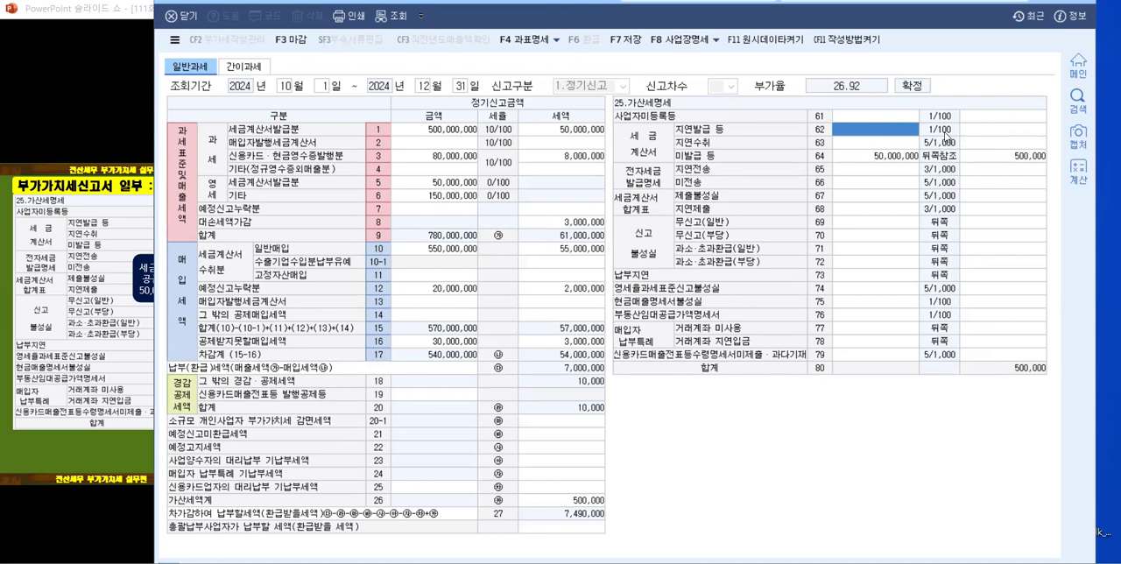
{"action": "left_click", "coordinate": [880, 157]}
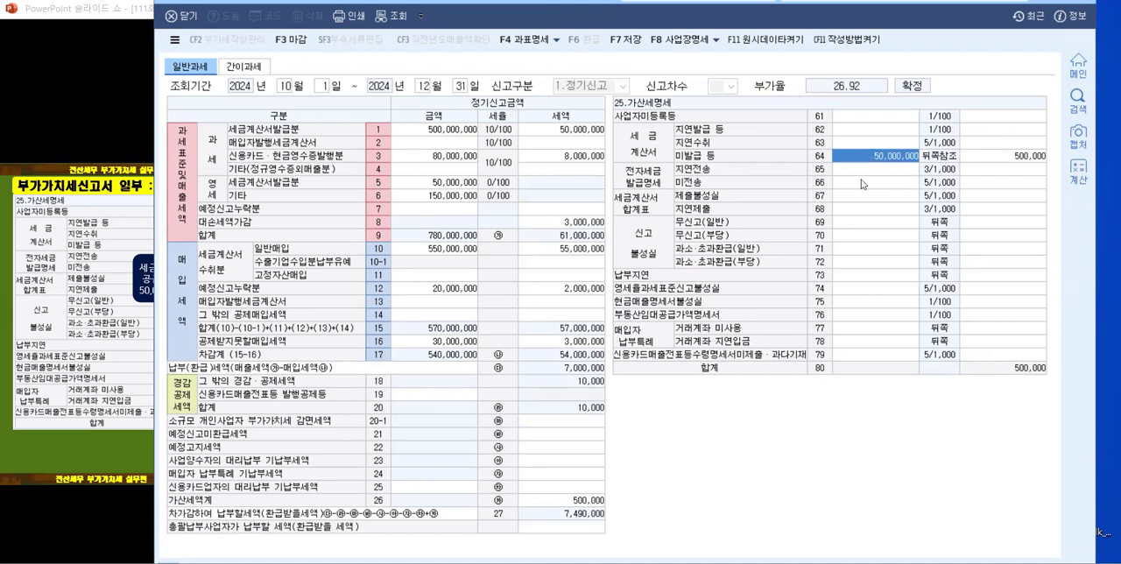
{"action": "left_click", "coordinate": [994, 161]}
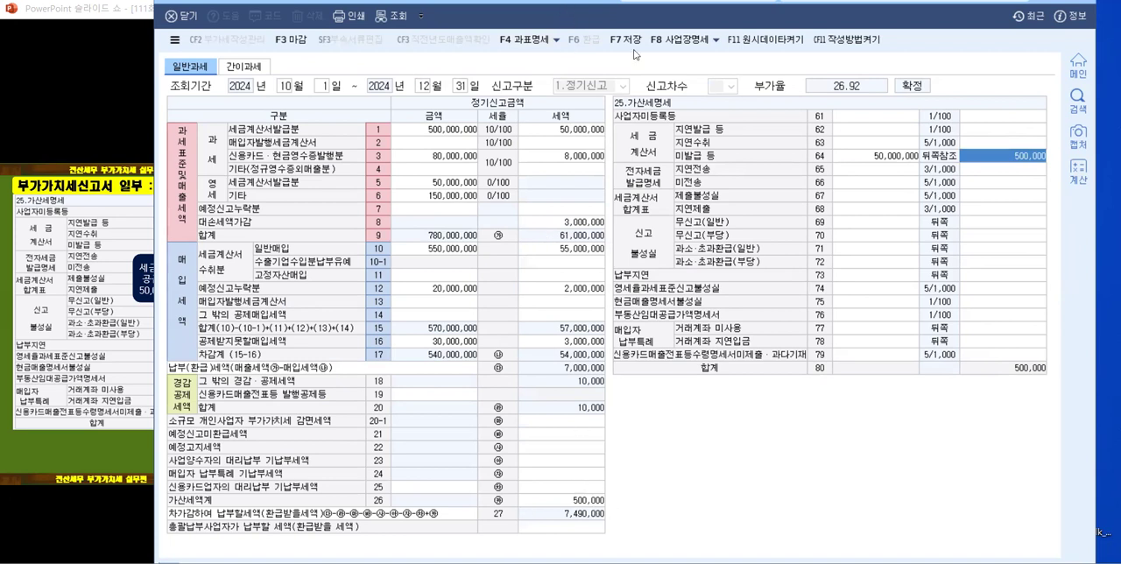
{"action": "left_click_drag", "start_coordinate": [636, 2], "coordinate": [703, 28]}
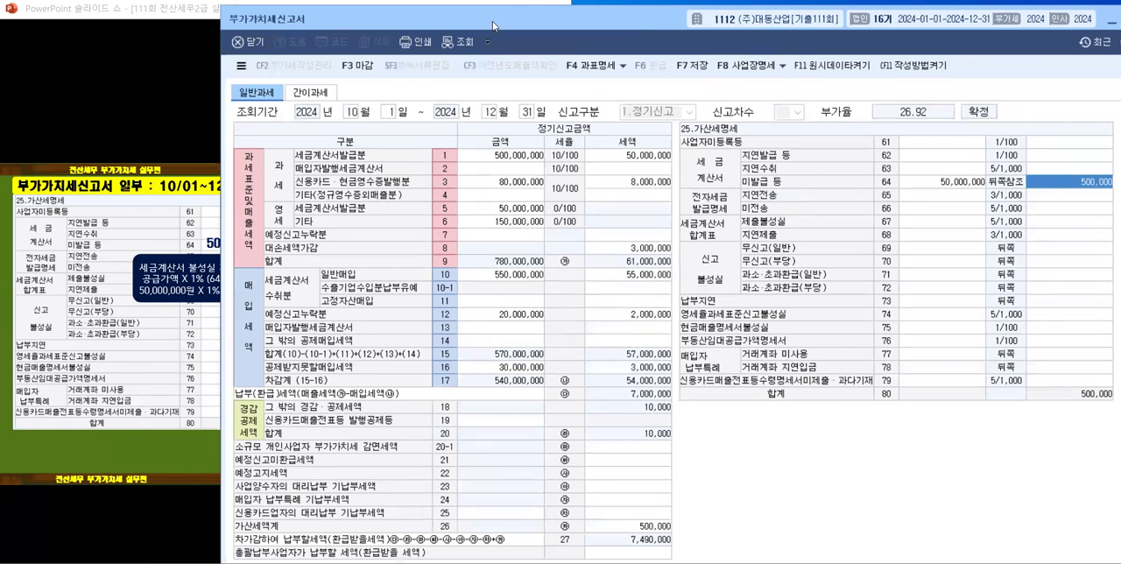
{"action": "left_click_drag", "start_coordinate": [493, 26], "coordinate": [616, 40]}
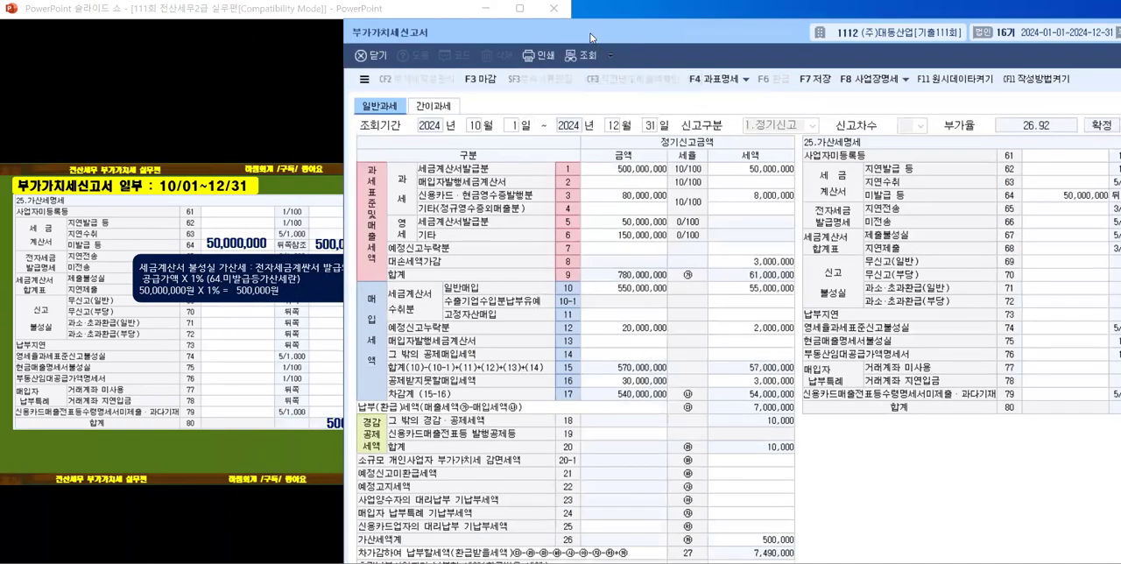